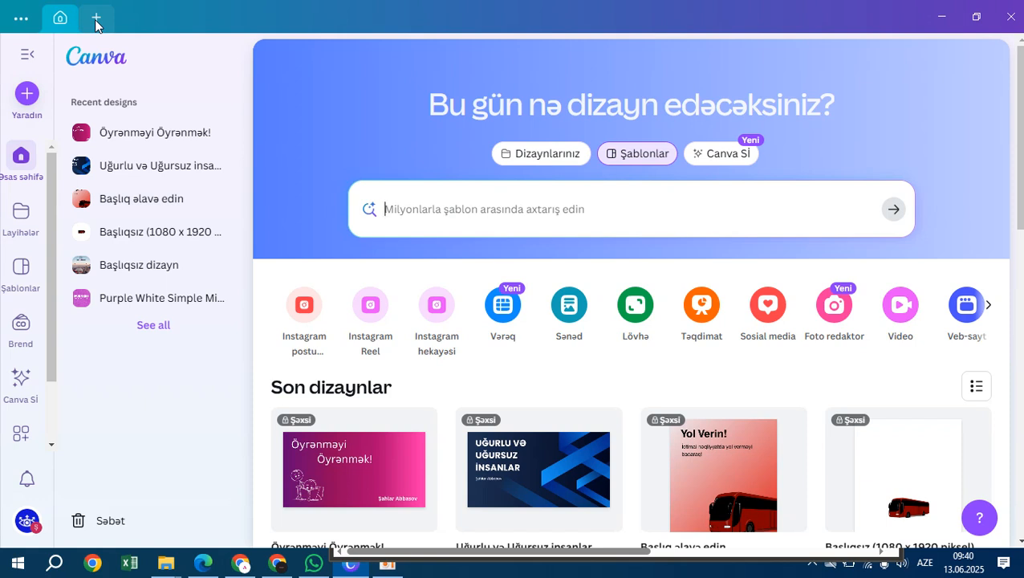
# Step: Search the new-design formats for "reels" and for "youtube"
pyautogui.click(96, 19)
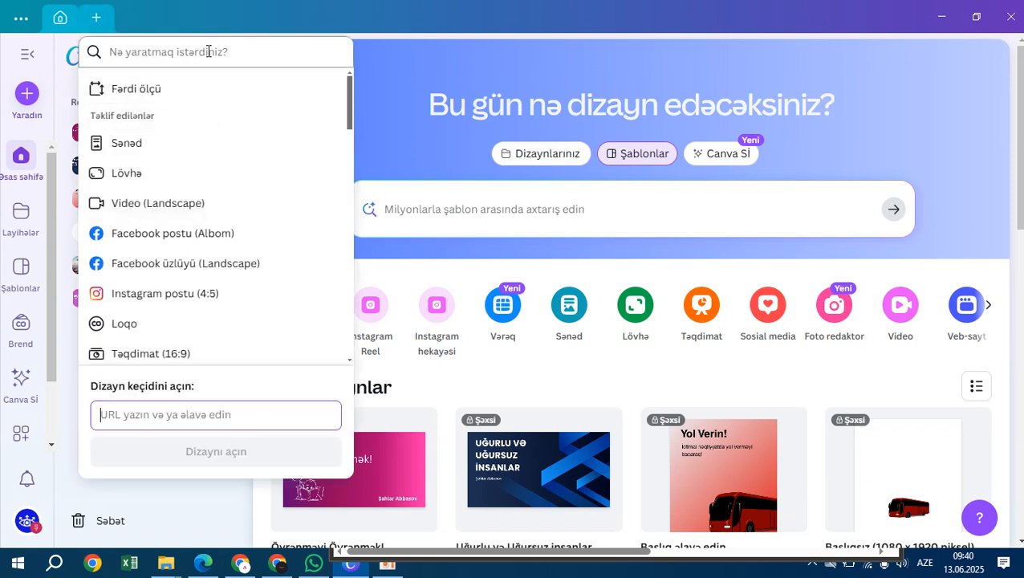
pyautogui.write('reels')
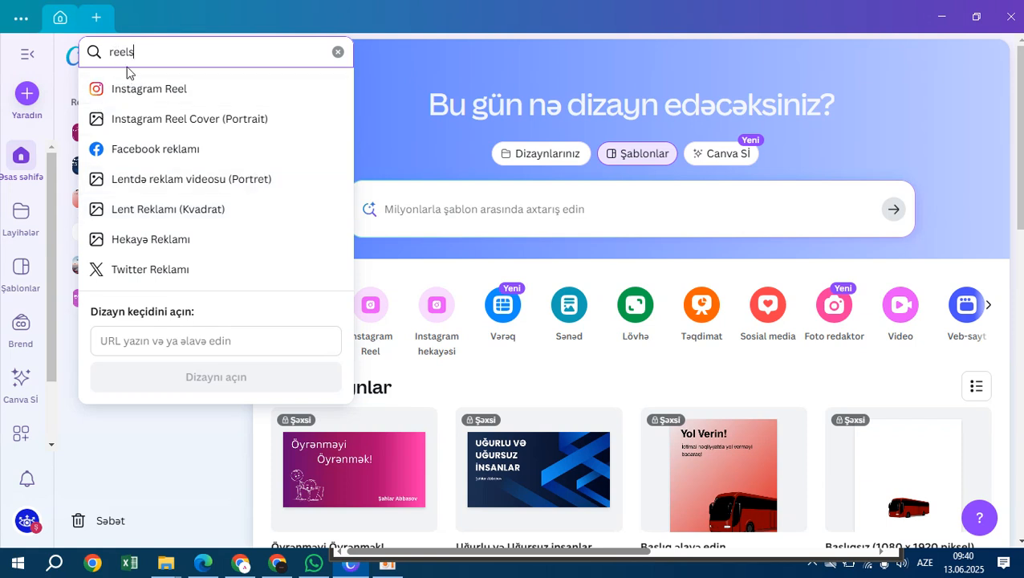
pyautogui.press('BackSpace')
pyautogui.press('BackSpace')
pyautogui.press('BackSpace')
pyautogui.write('youtube')
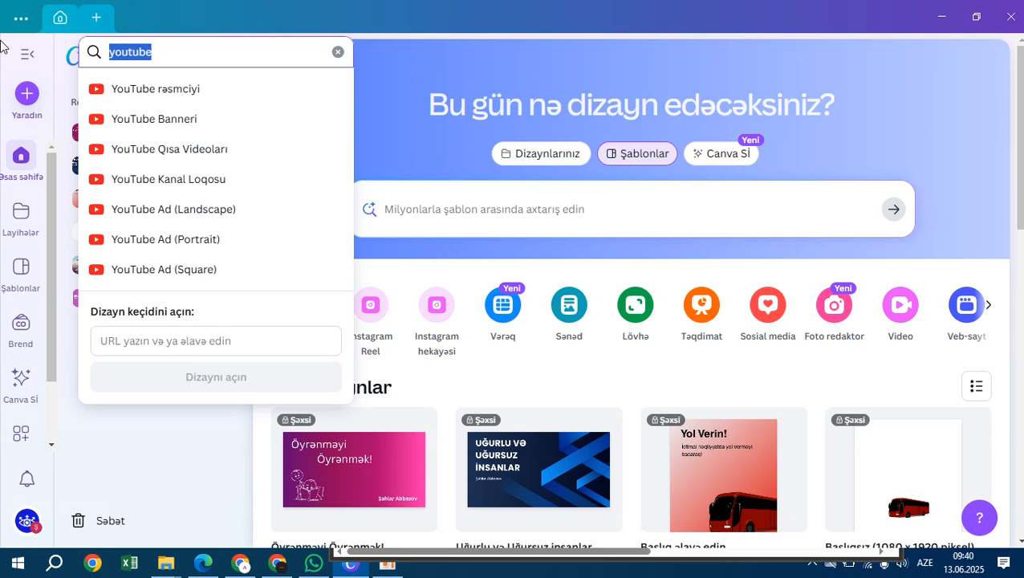
# Step: Search the design formats for "reels" and create a blank Instagram Reel design
pyautogui.write('reels')
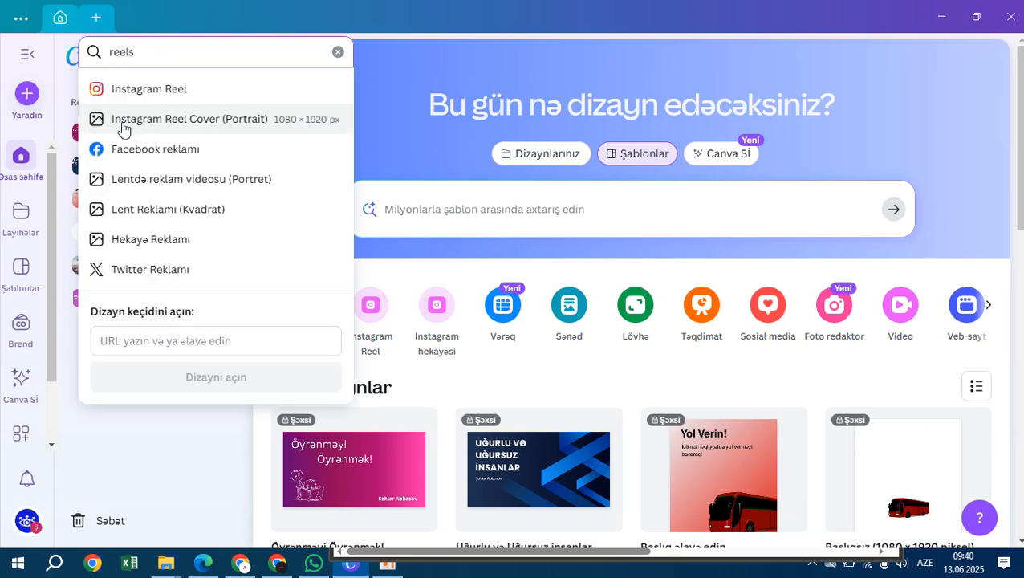
pyautogui.click(137, 89)
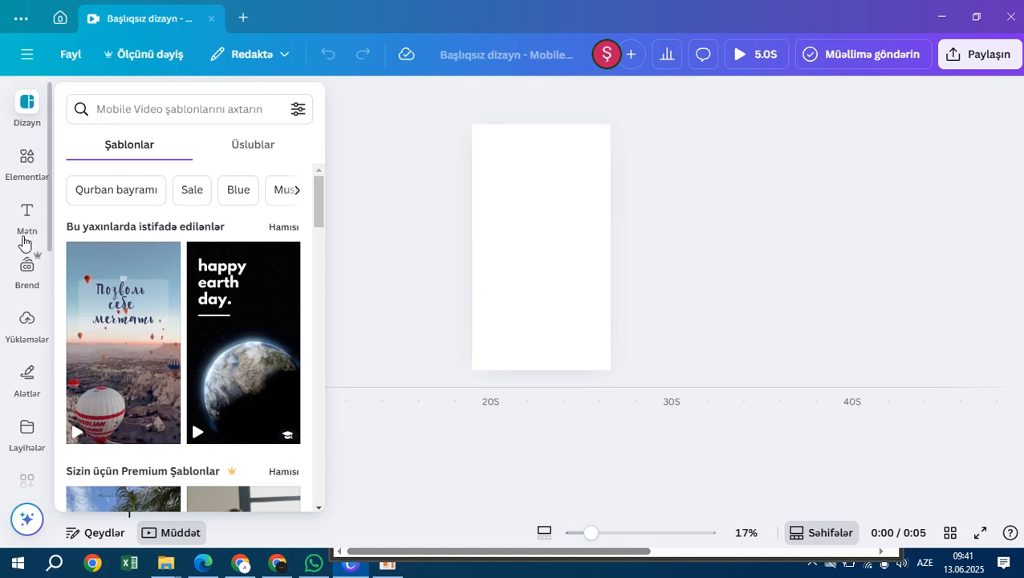
# Step: Show the uploaded videos, and open the file upload dialog and close it without choosing a file
pyautogui.click(19, 346)
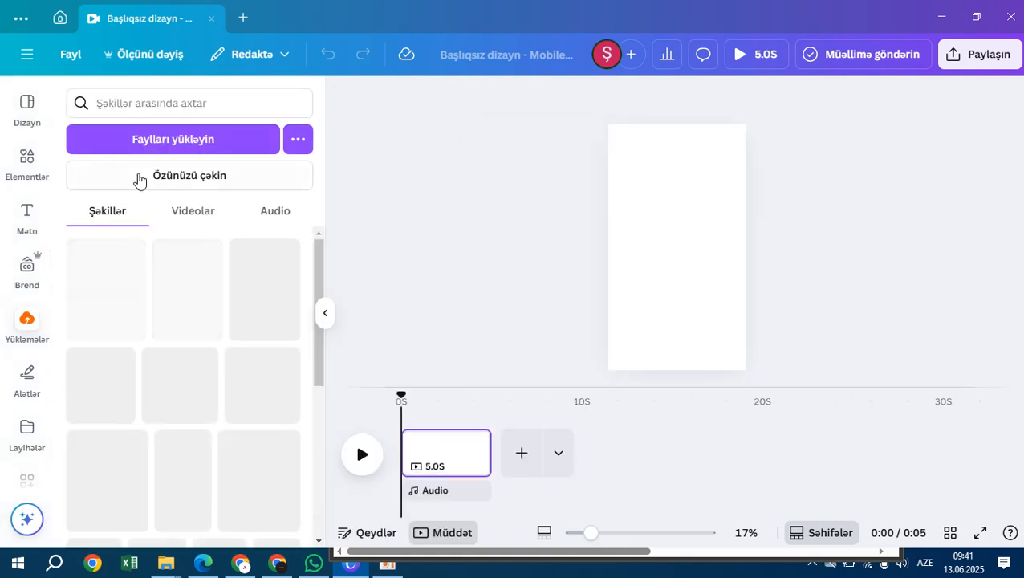
pyautogui.click(188, 218)
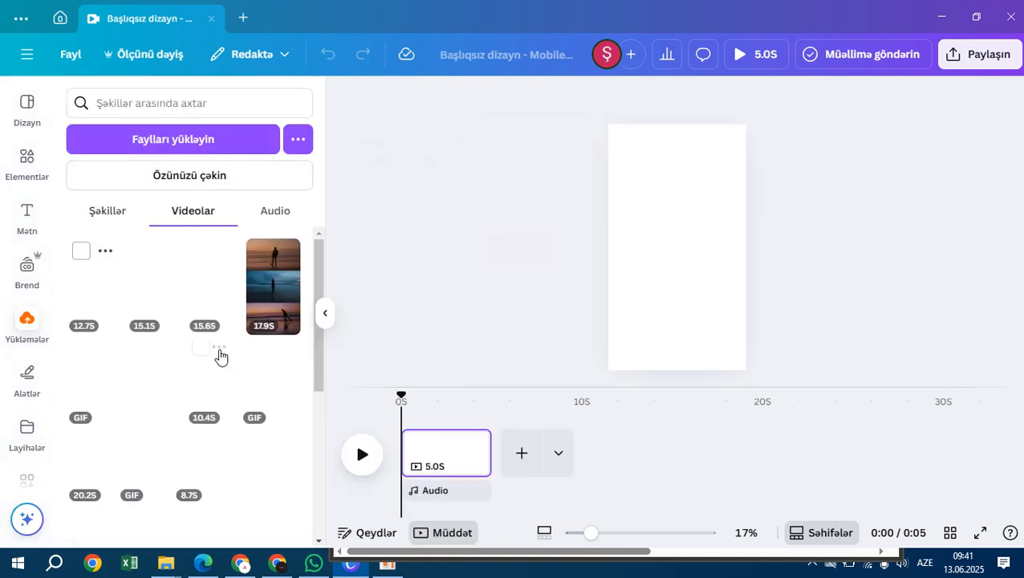
pyautogui.click(531, 142)
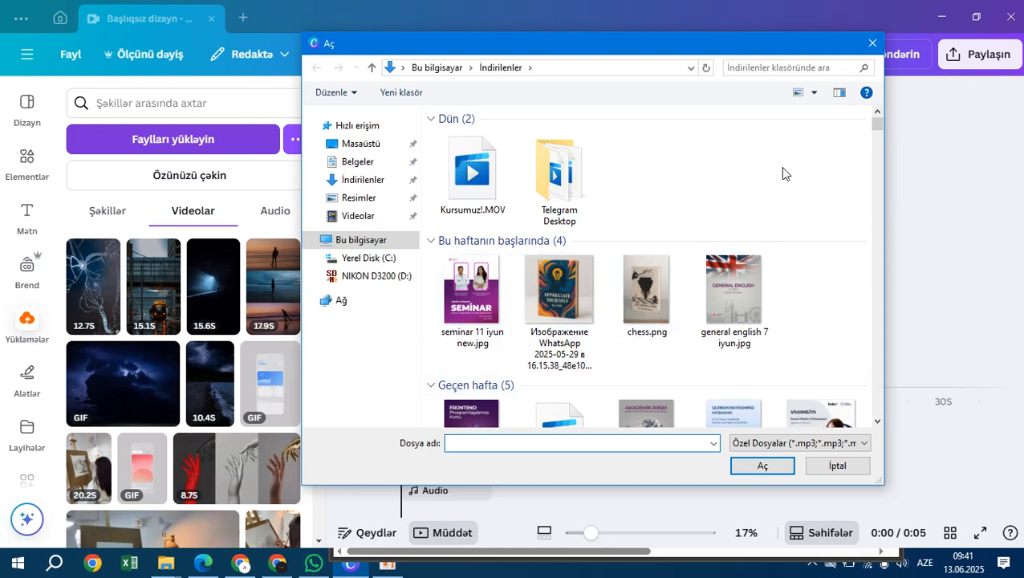
pyautogui.click(872, 43)
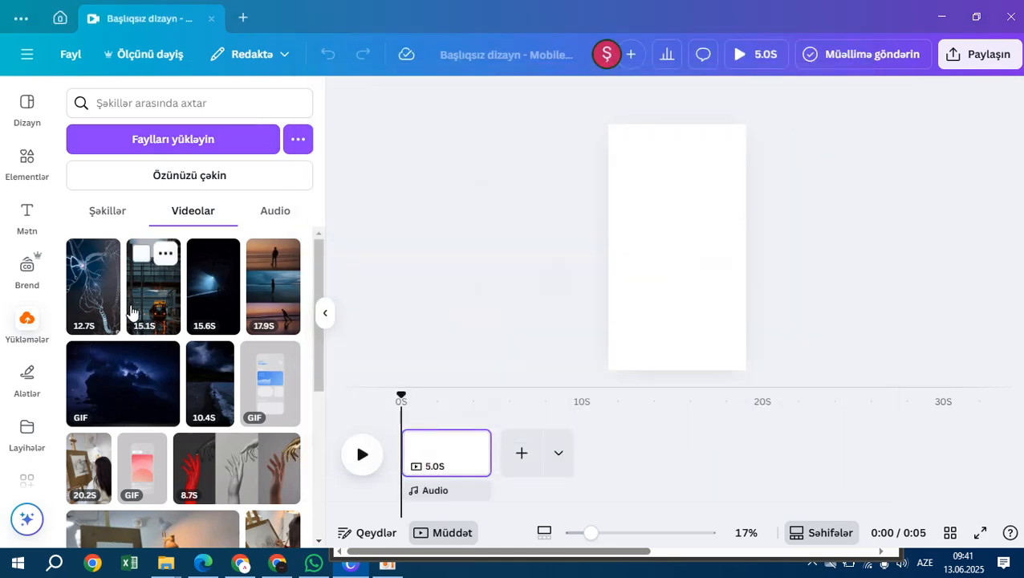
# Step: Add the 12.7 s neuron video from the uploads to the page and toggle its sound in the volume settings
pyautogui.click(89, 289)
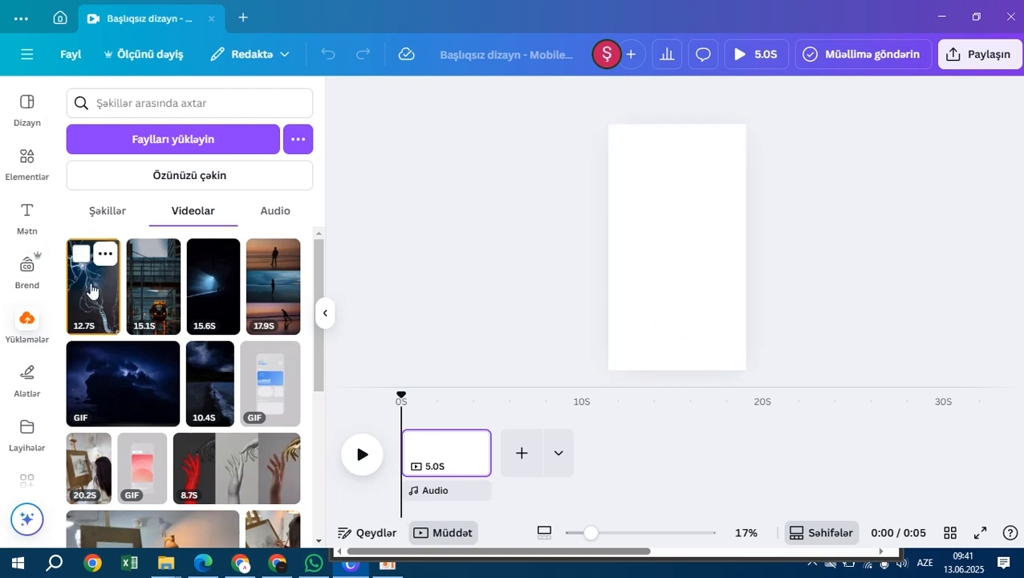
pyautogui.click(89, 289)
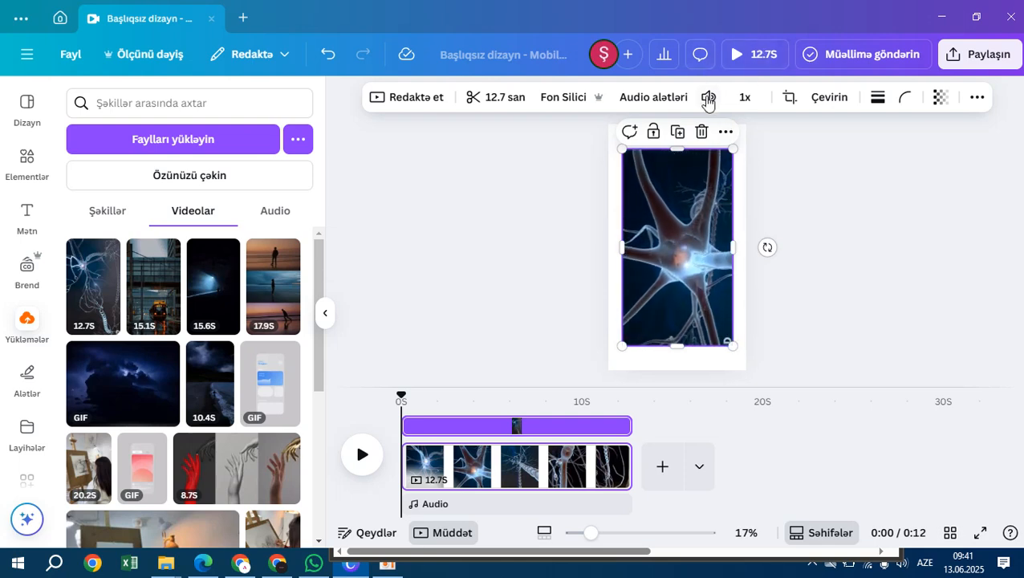
pyautogui.click(707, 99)
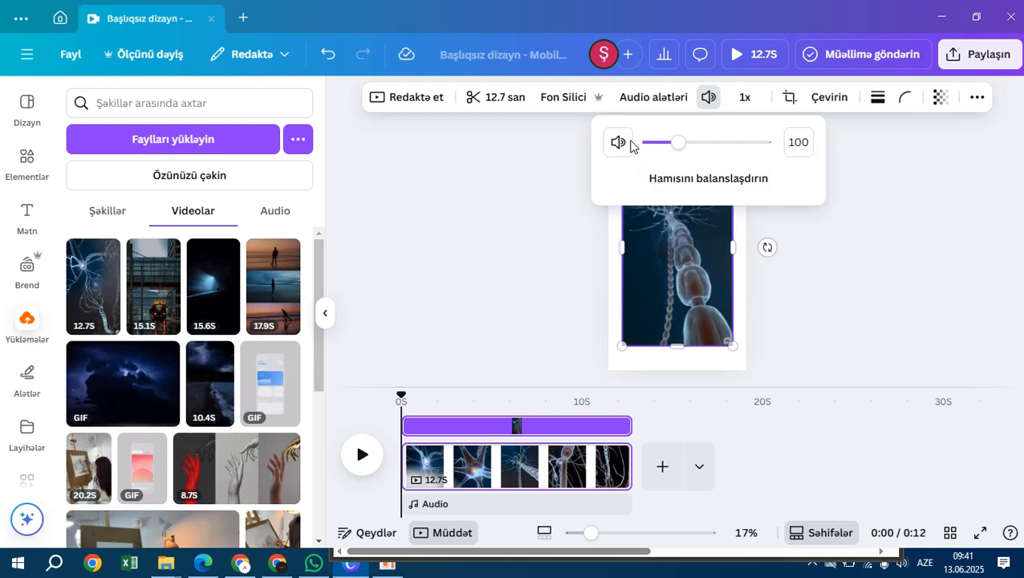
pyautogui.click(622, 143)
pyautogui.click(783, 330)
# Step: Align the neuron video with the page's lower right corner and enlarge it to fill the whole page
pyautogui.moveTo(683, 288); pyautogui.dragTo(696, 311)
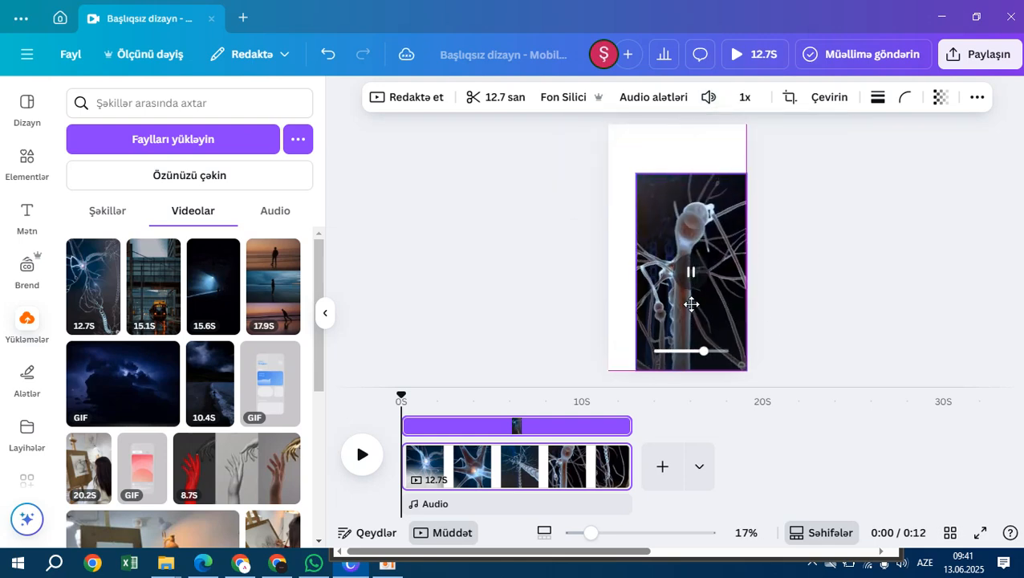
pyautogui.moveTo(632, 169); pyautogui.dragTo(608, 126)
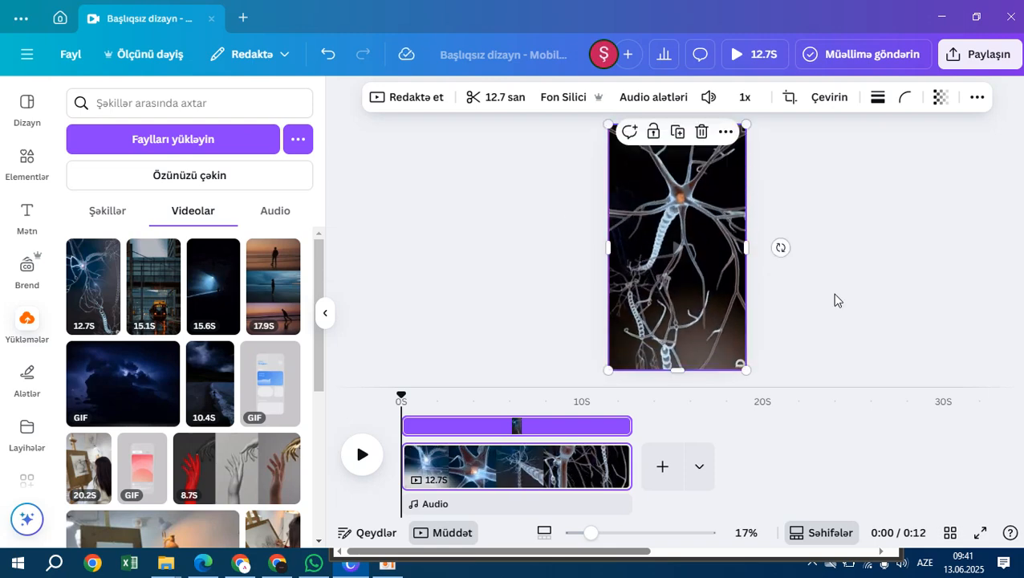
pyautogui.click(835, 303)
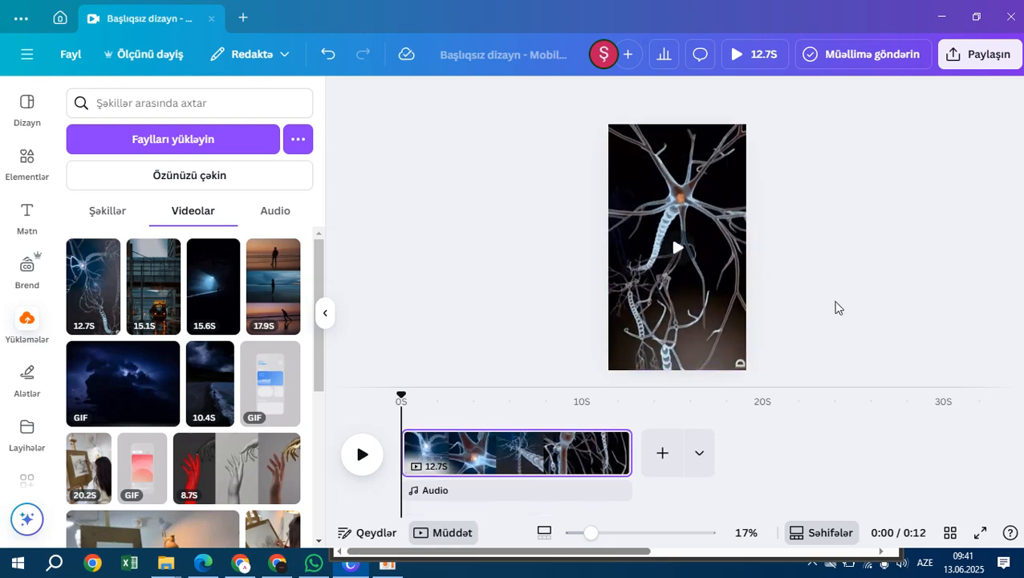
# Step: Preview the design with the neuron video and delete that video from the page
pyautogui.click(732, 56)
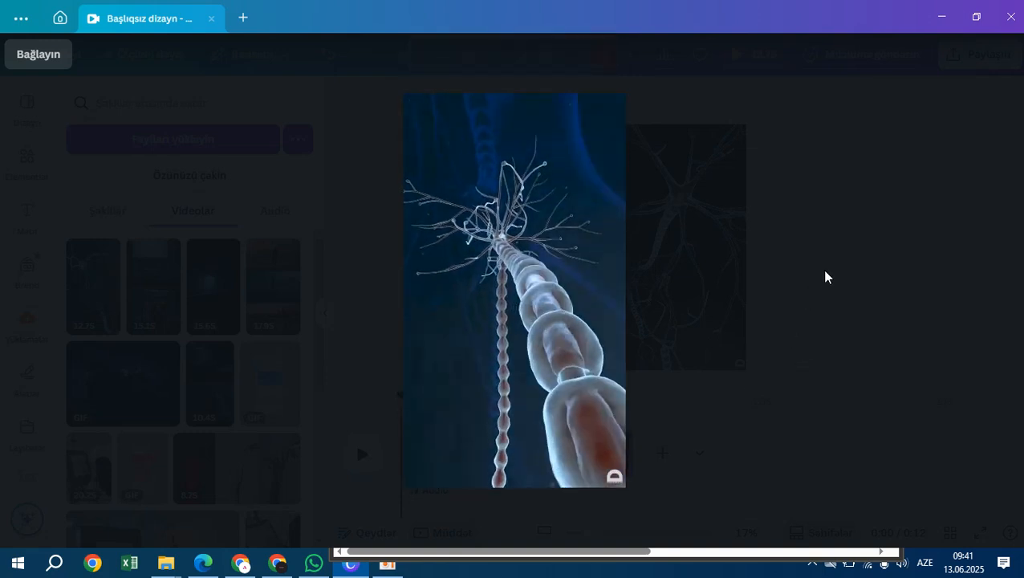
pyautogui.press('Escape')
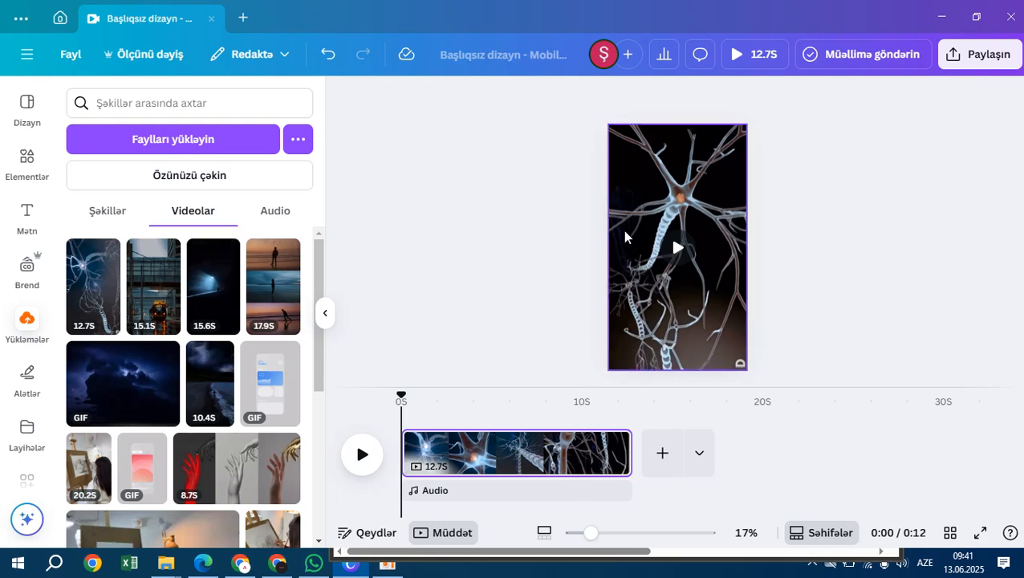
pyautogui.click(683, 219)
pyautogui.press('Delete')
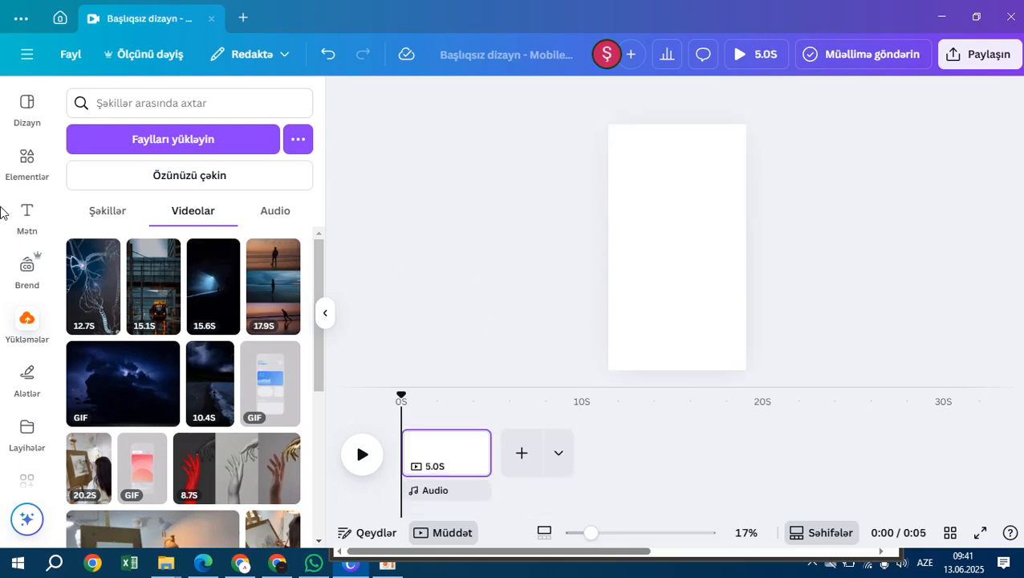
# Step: Apply the green neon tunnel template from the Mobile Video templates to the blank page
pyautogui.click(18, 121)
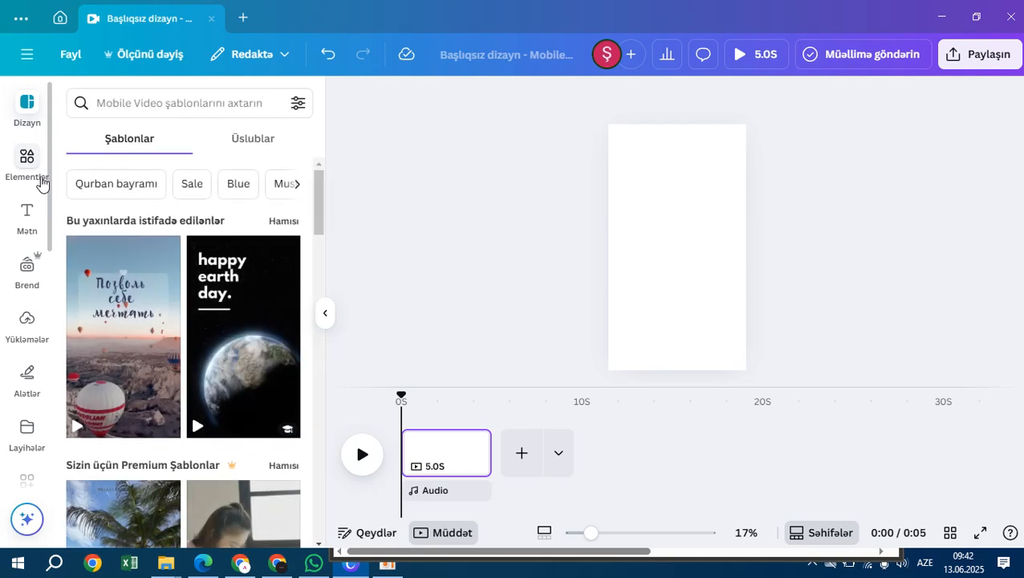
pyautogui.scroll(-5, 156, 278)
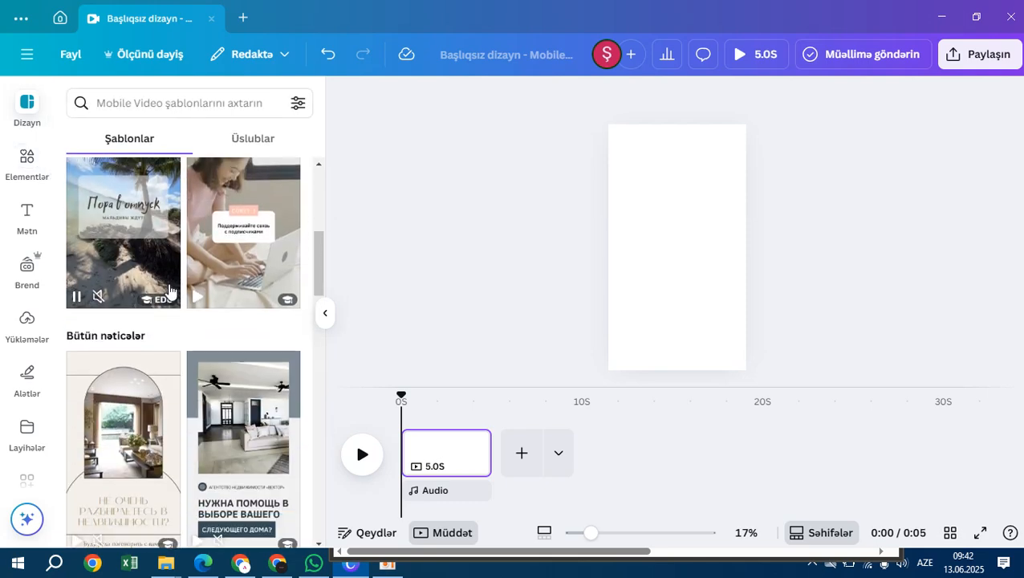
pyautogui.scroll(-2, 175, 297)
pyautogui.scroll(-4, 143, 338)
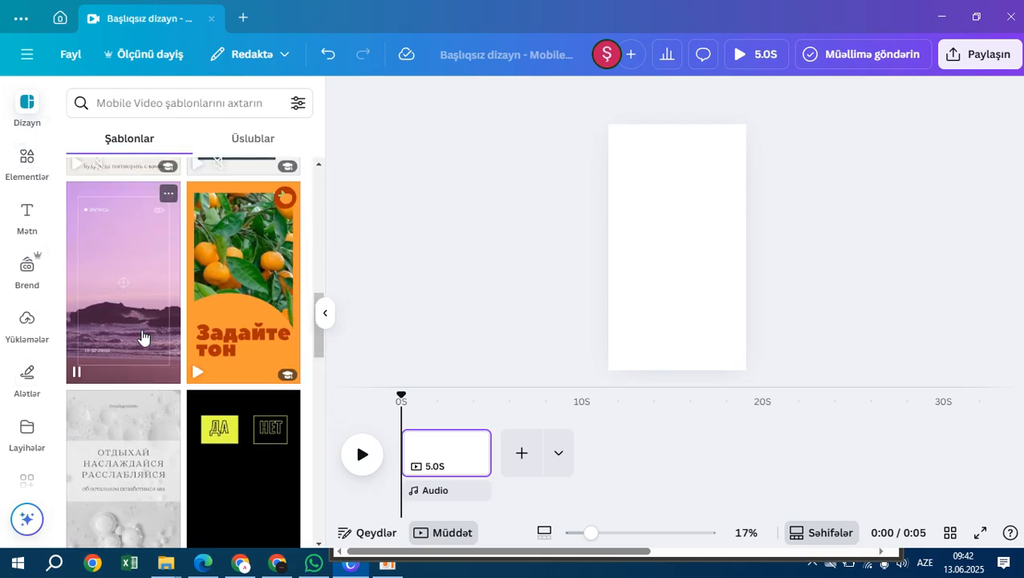
pyautogui.scroll(-3, 154, 350)
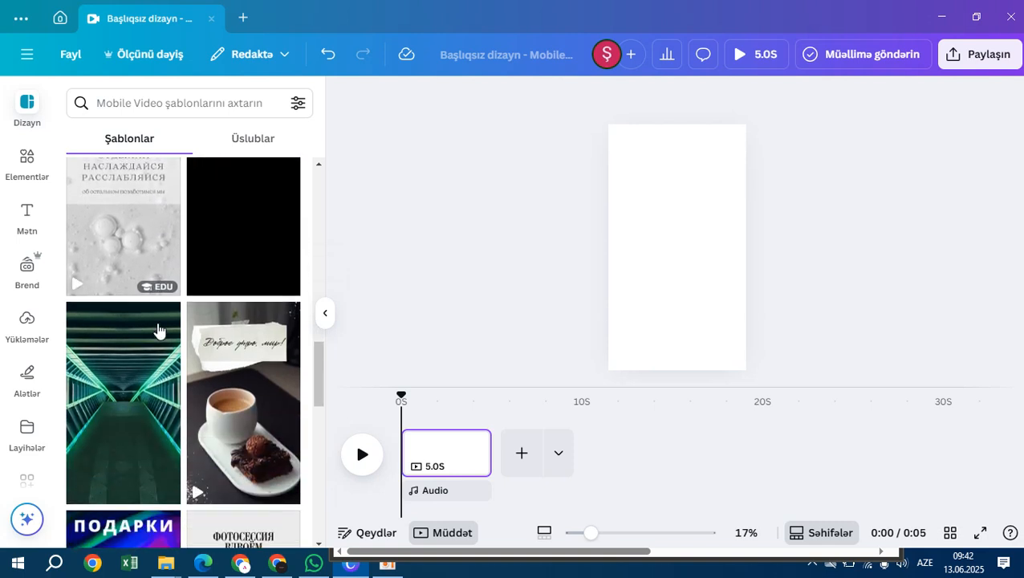
pyautogui.scroll(-1, 151, 327)
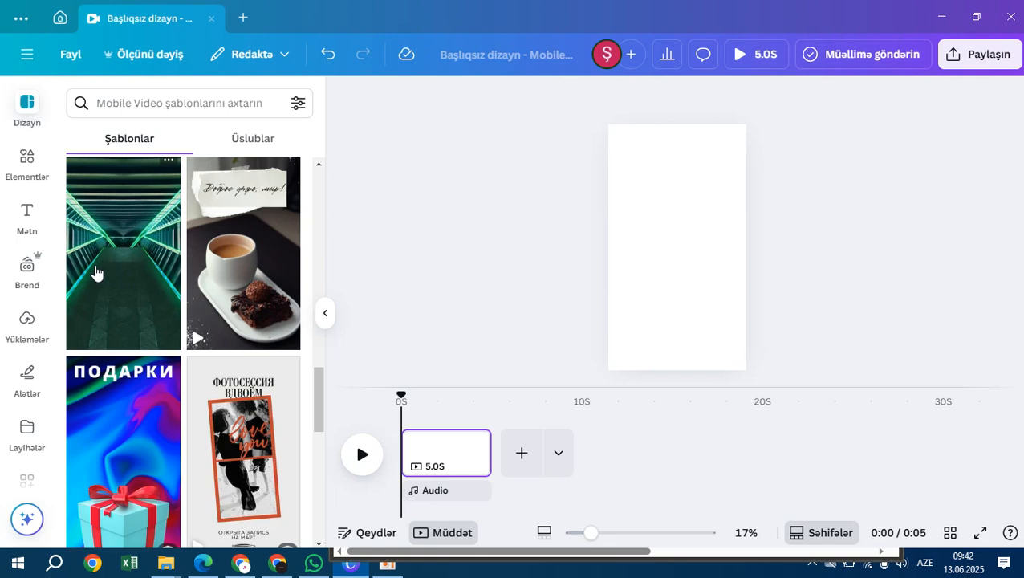
pyautogui.scroll(-2, 95, 274)
pyautogui.scroll(2, 96, 275)
pyautogui.click(108, 275)
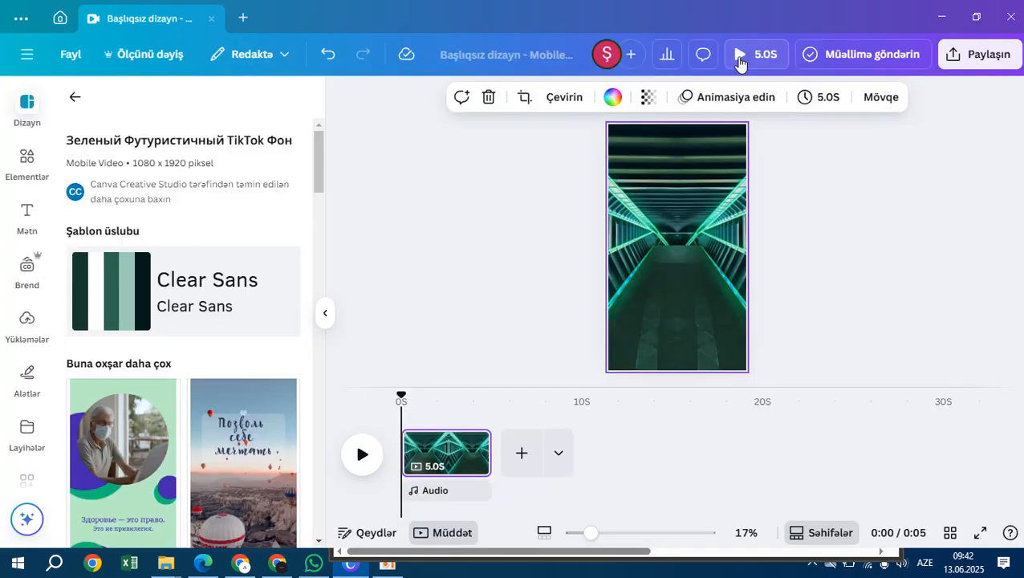
# Step: Preview the tunnel template, jump back to an earlier moment in the playback, and close the preview
pyautogui.click(740, 57)
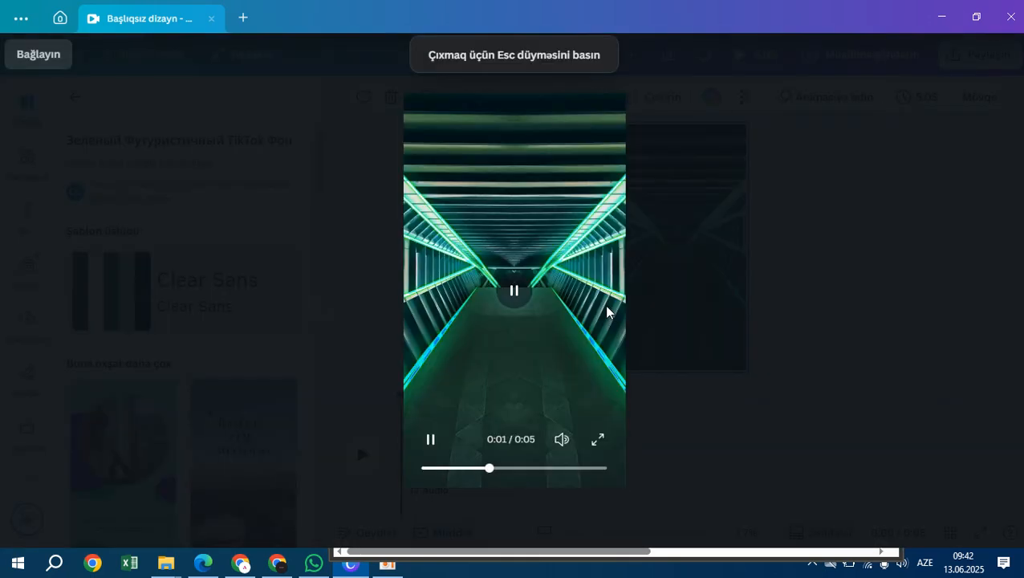
pyautogui.click(460, 469)
pyautogui.click(800, 343)
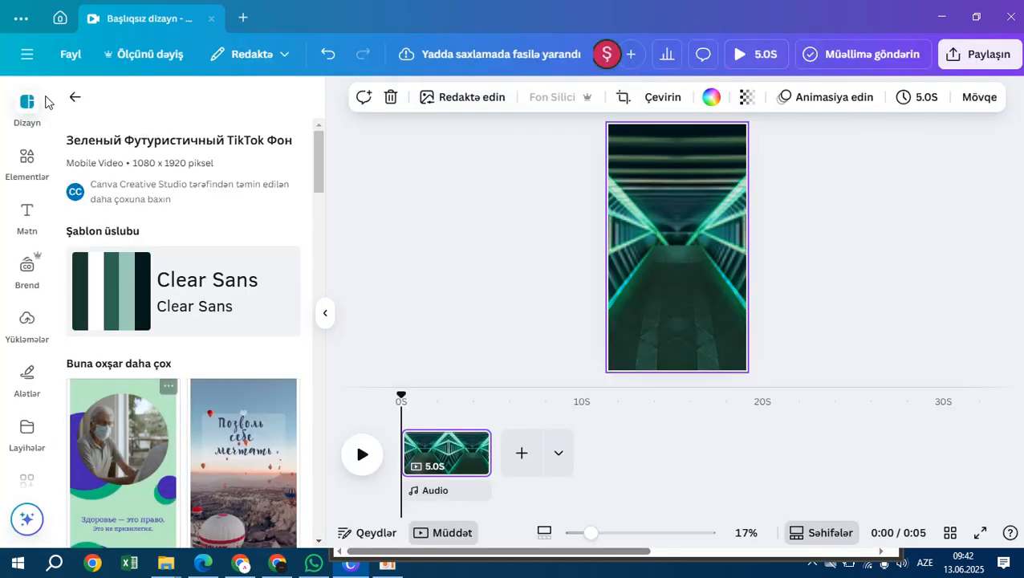
# Step: Replace the tunnel background with the coffee-and-dessert template reading "Доброе утро, мир!" and play its preview
pyautogui.click(75, 97)
pyautogui.scroll(-3, 209, 385)
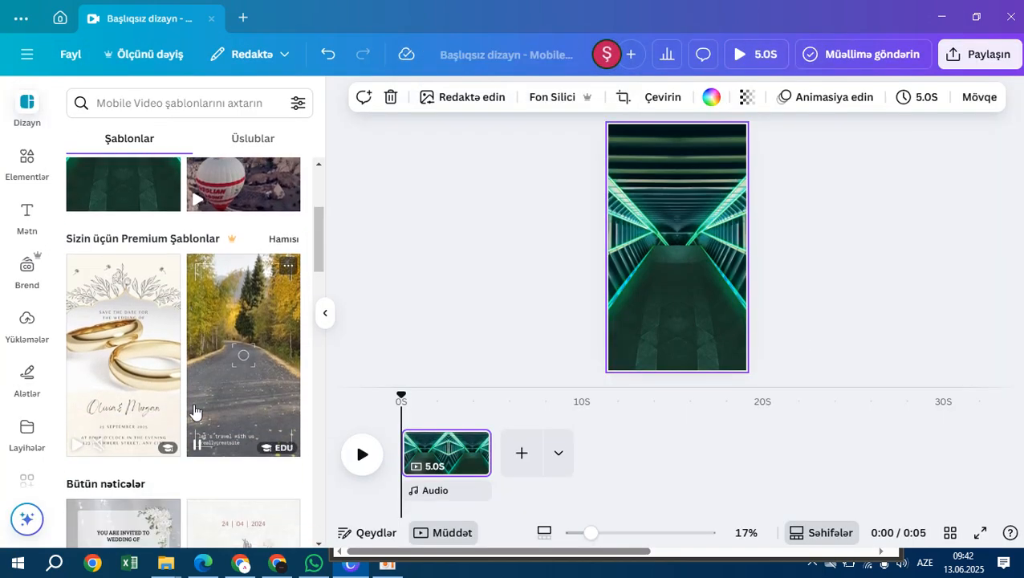
pyautogui.scroll(-2, 194, 410)
pyautogui.scroll(-1, 194, 413)
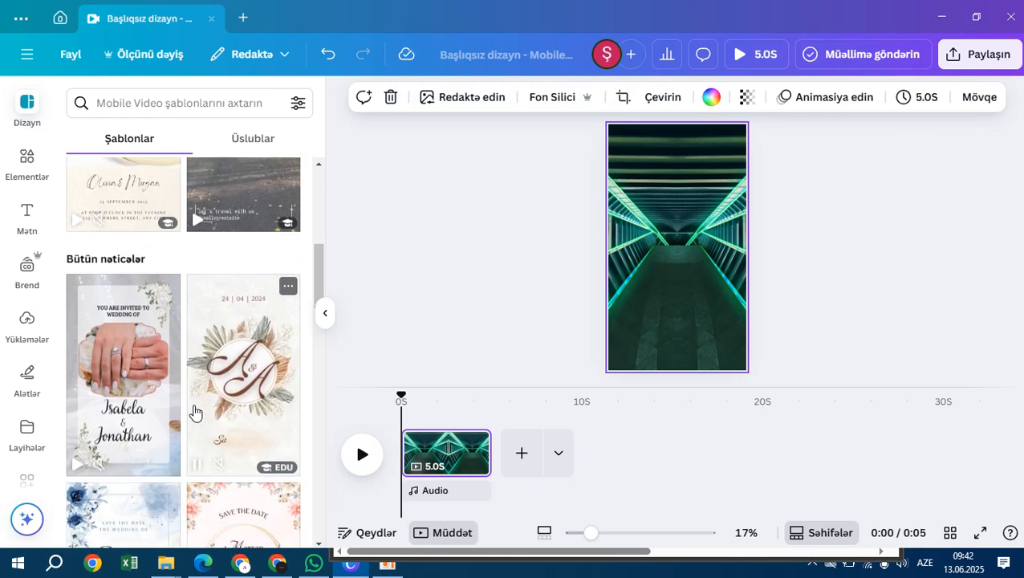
pyautogui.scroll(-2, 194, 413)
pyautogui.scroll(-5, 195, 411)
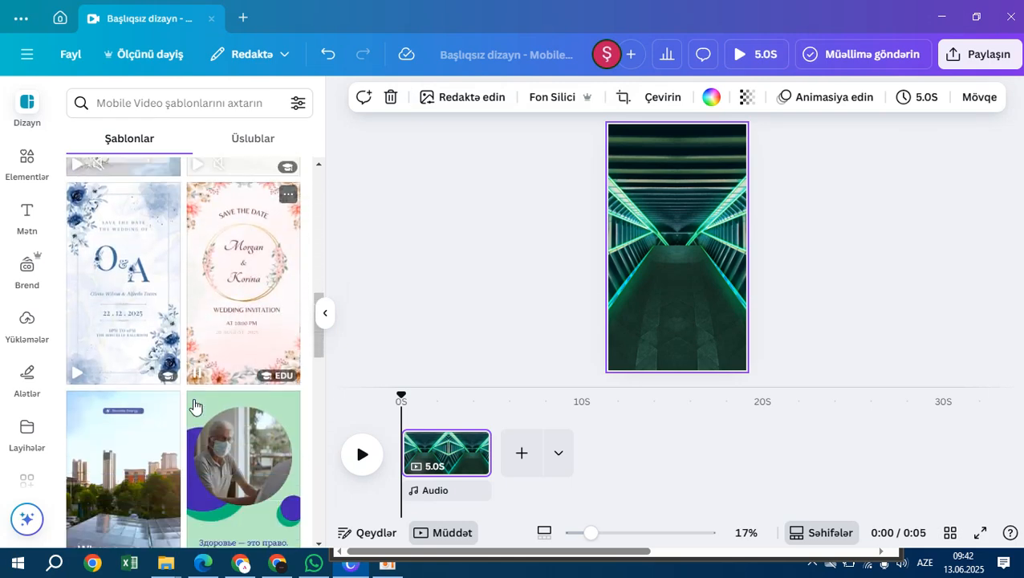
pyautogui.scroll(-2, 194, 407)
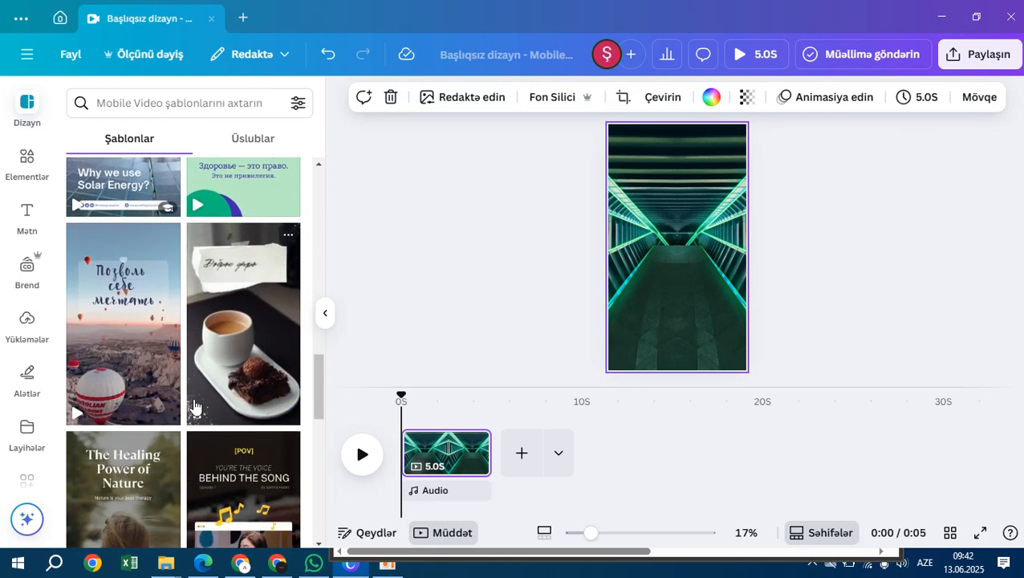
pyautogui.scroll(-2, 194, 407)
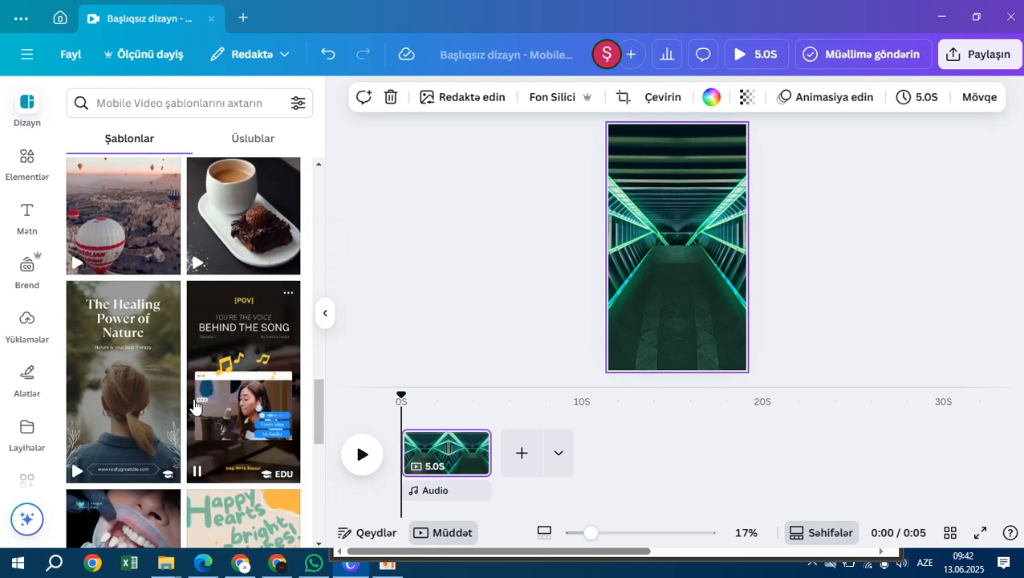
pyautogui.scroll(-2, 194, 407)
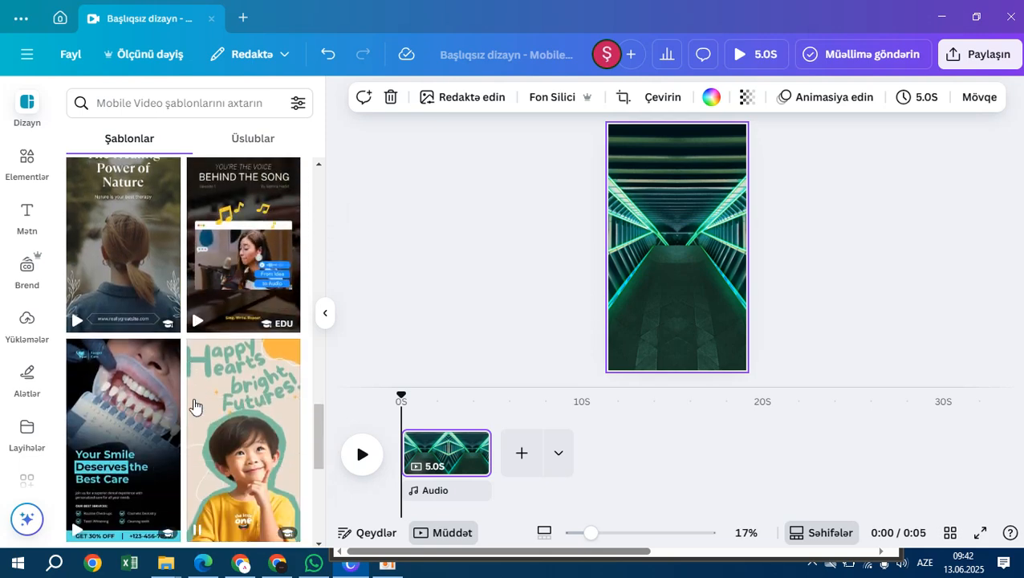
pyautogui.scroll(3, 122, 269)
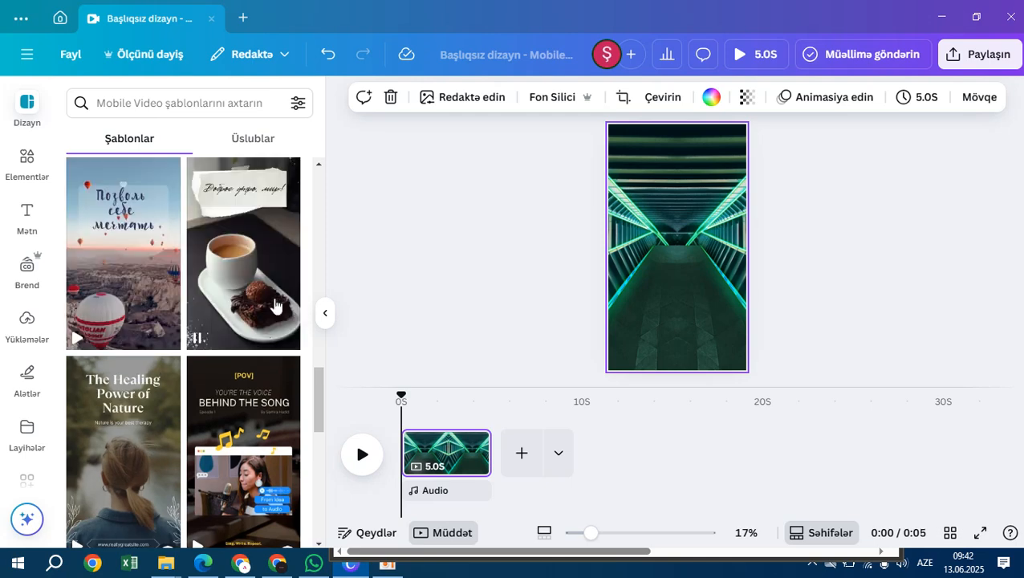
pyautogui.click(249, 271)
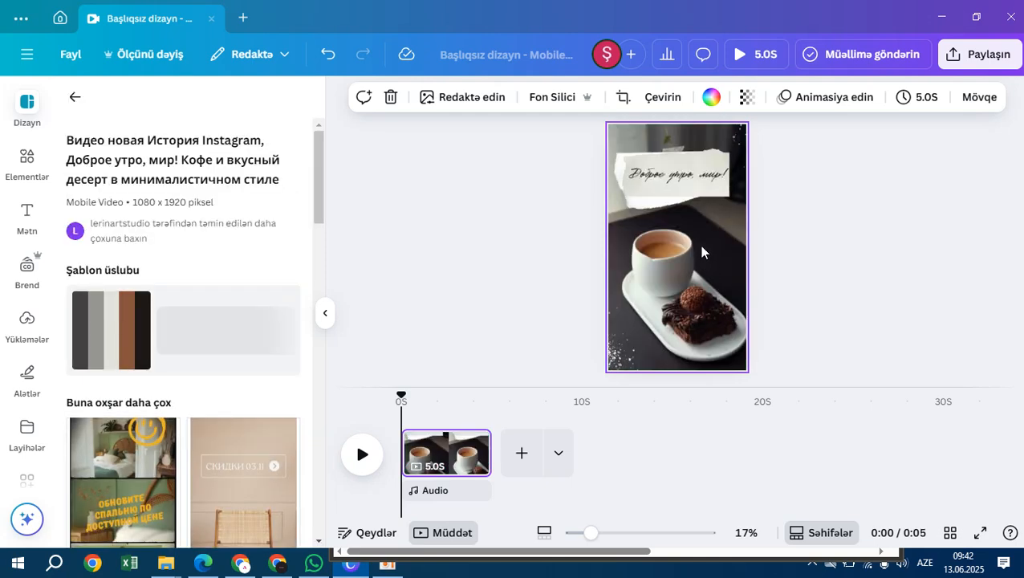
pyautogui.click(734, 51)
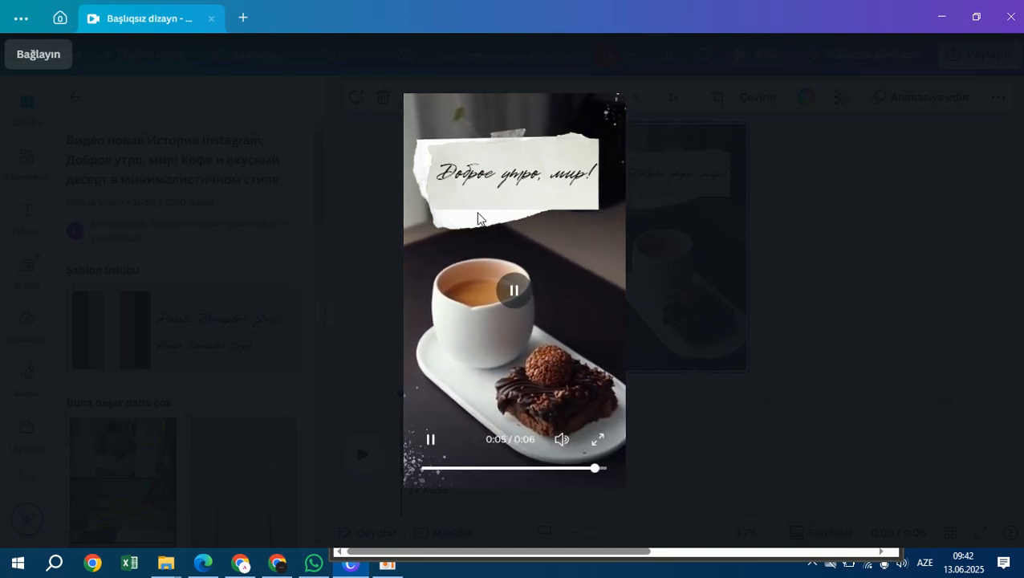
# Step: Close the preview and replace the heading text "Доброе утро, мир!" with "Salam"
pyautogui.click(717, 225)
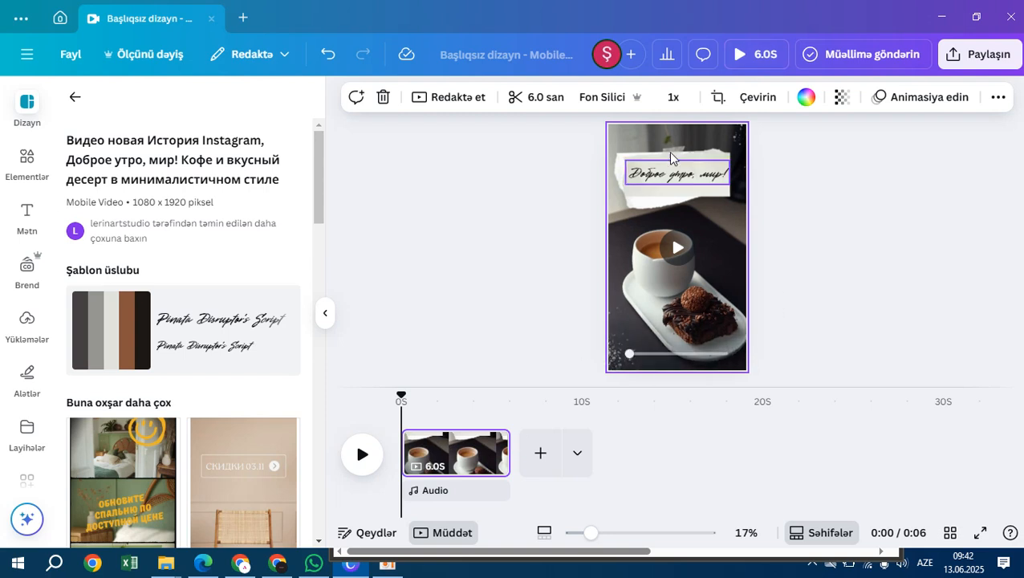
pyautogui.click(651, 180)
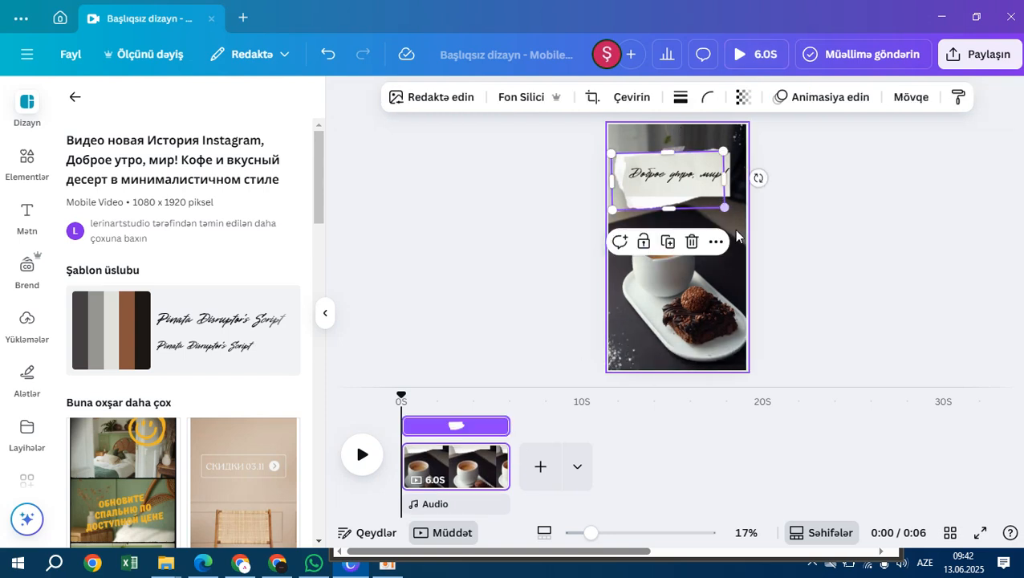
pyautogui.click(742, 287)
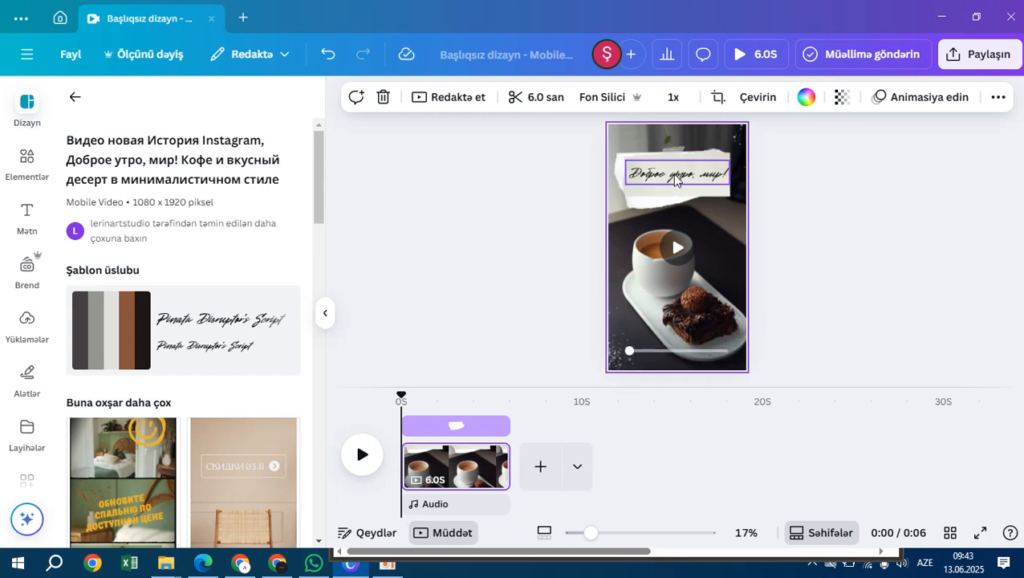
pyautogui.click(676, 195)
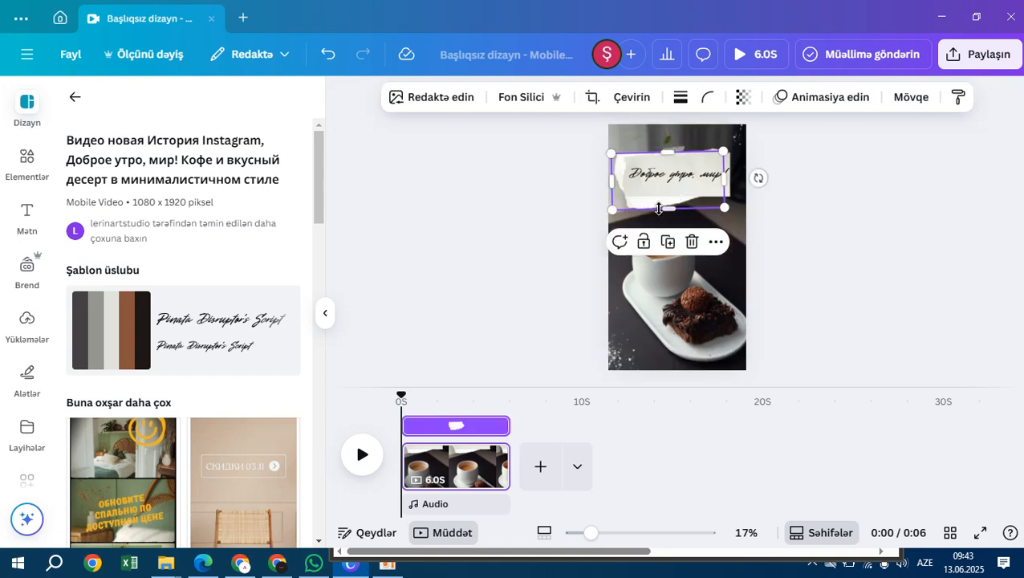
pyautogui.click(877, 226)
pyautogui.click(652, 181)
pyautogui.click(652, 181)
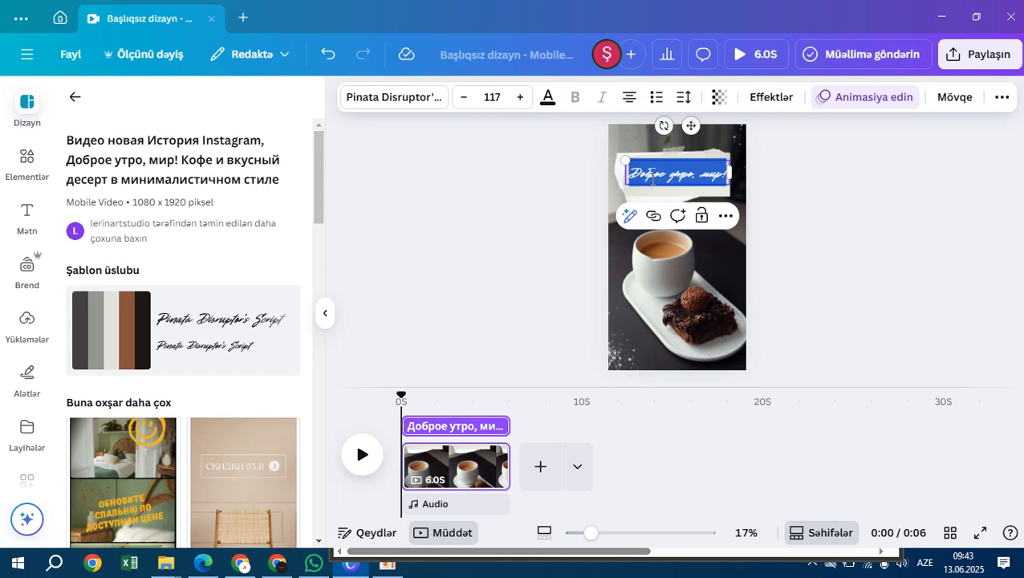
pyautogui.write('Salam')
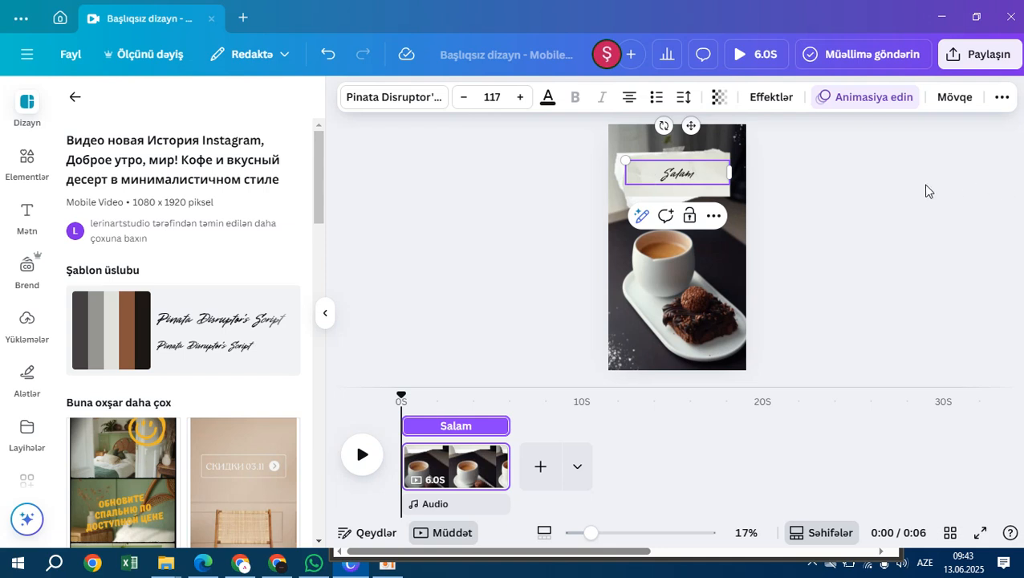
pyautogui.click(866, 209)
# Step: Change the font of the "Salam" heading to Poppins
pyautogui.click(695, 190)
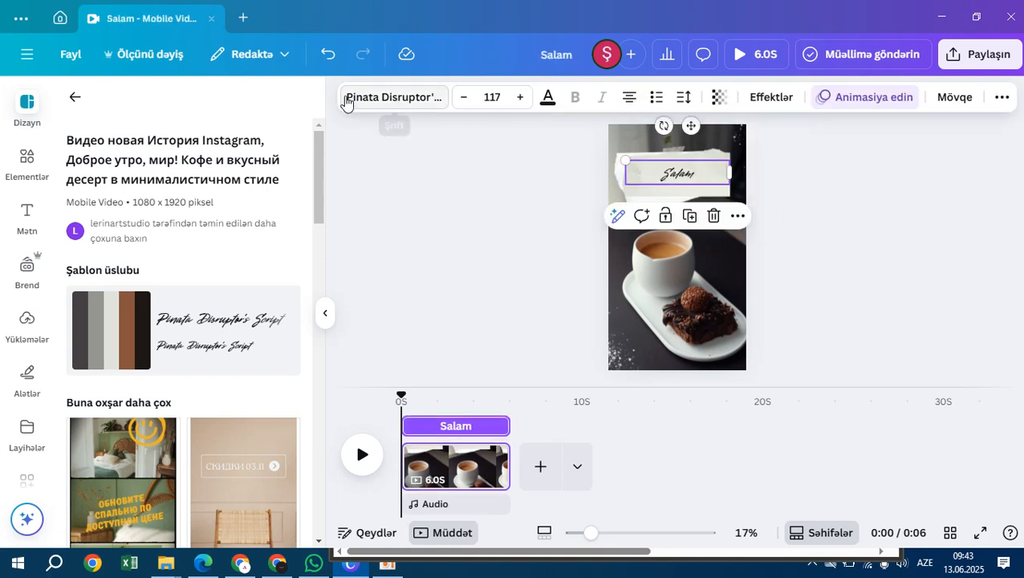
pyautogui.click(394, 96)
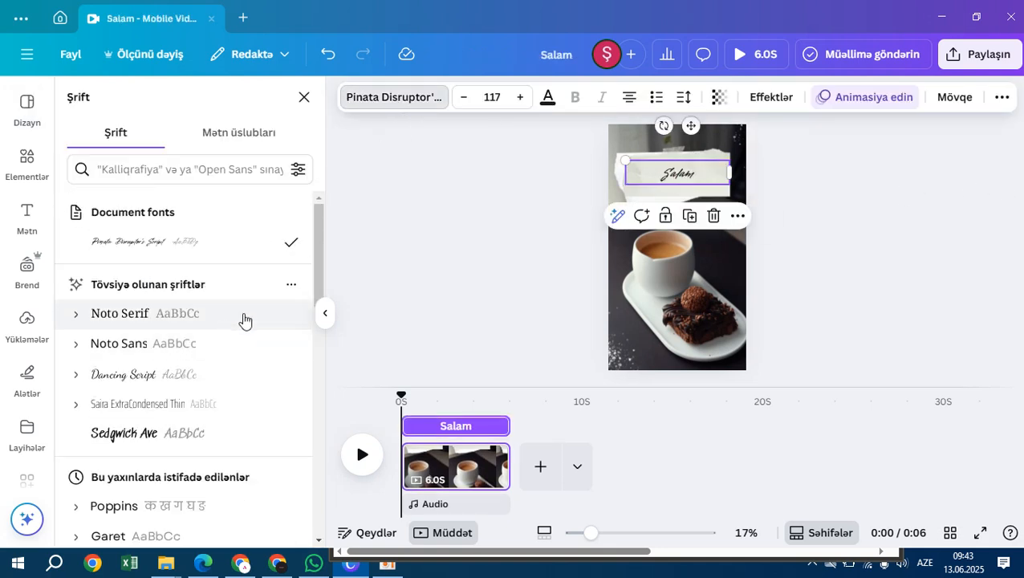
pyautogui.scroll(-5, 205, 353)
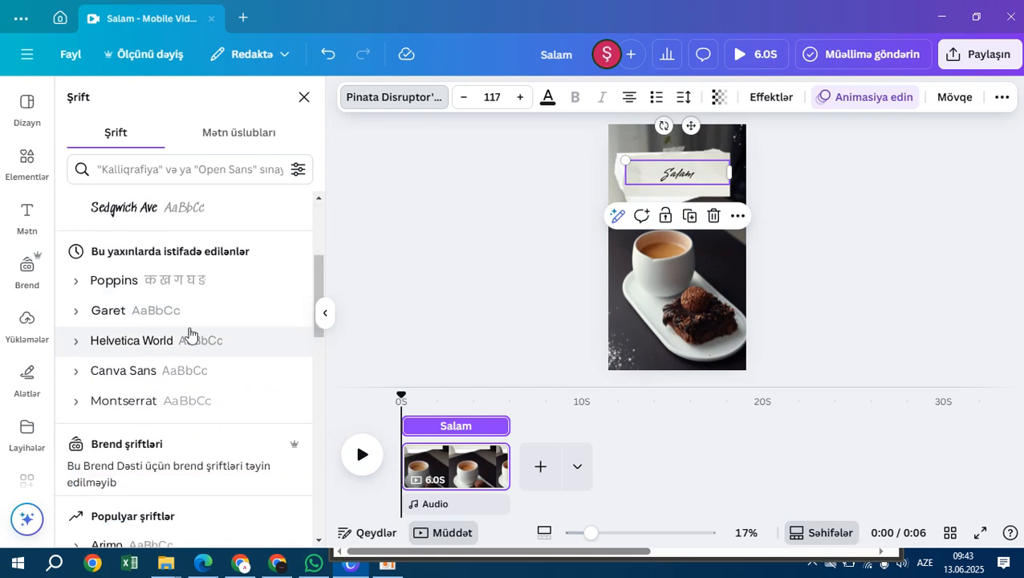
pyautogui.click(167, 296)
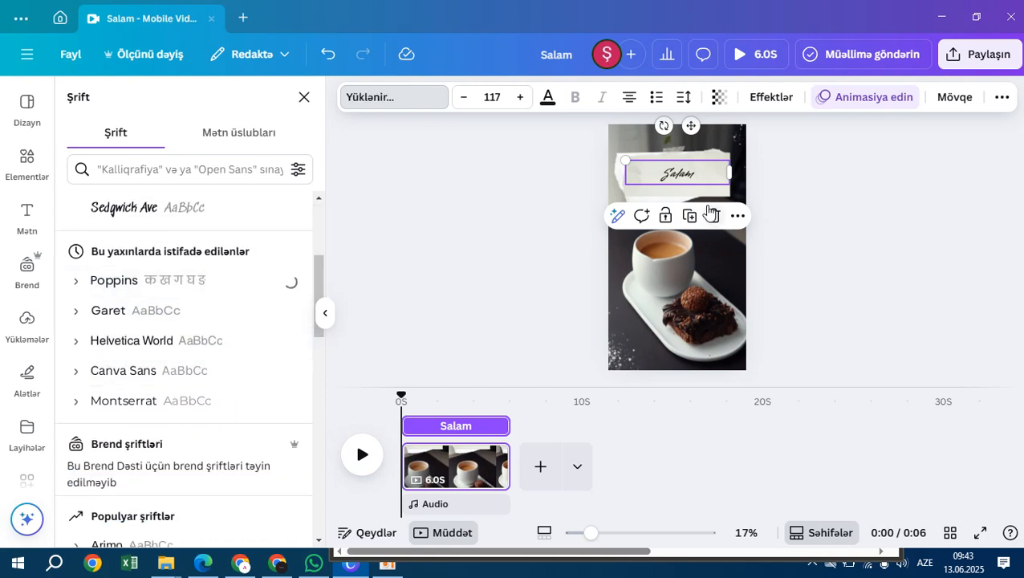
pyautogui.click(834, 166)
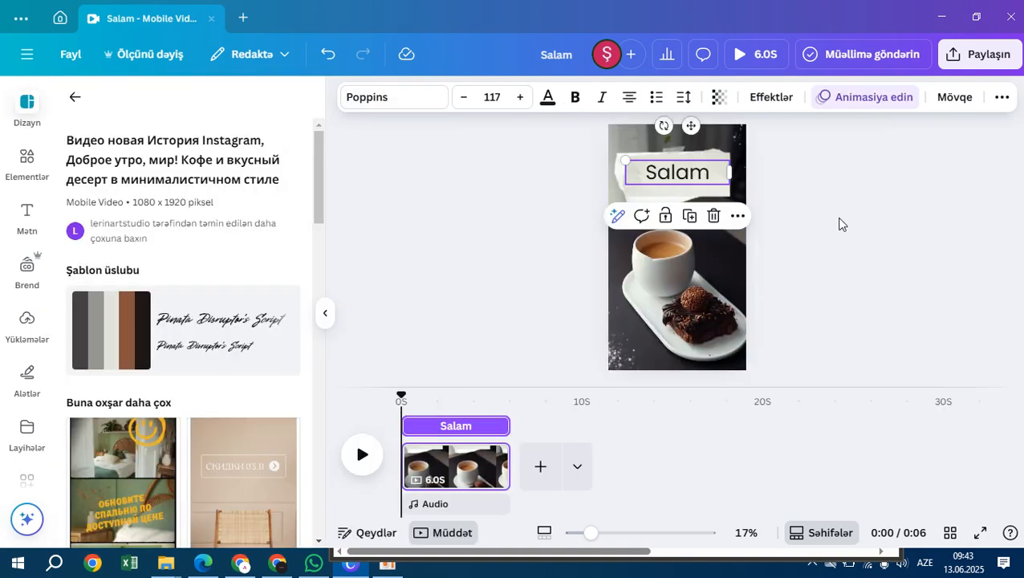
pyautogui.click(800, 228)
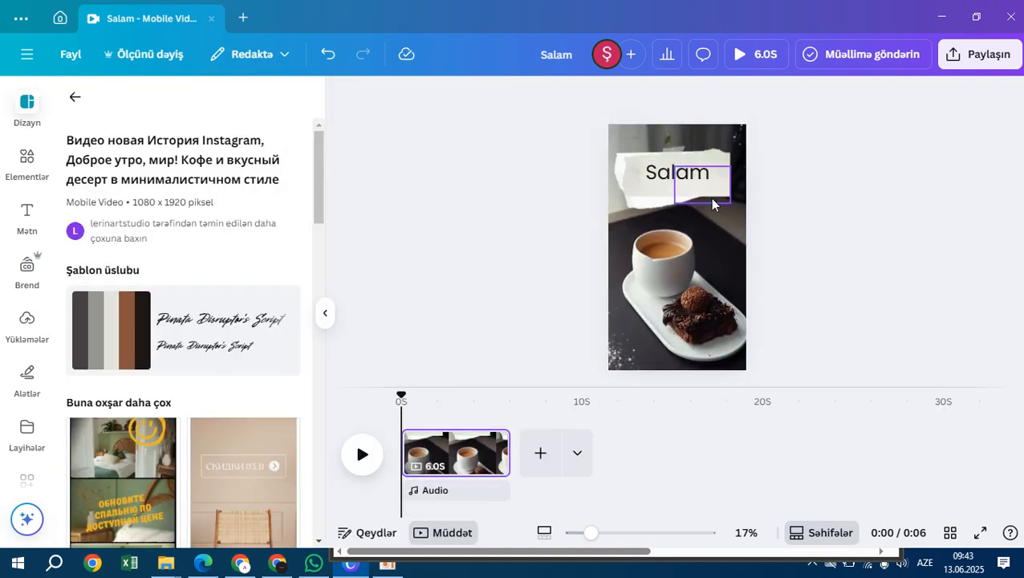
# Step: Delete the larger torn-paper layer behind the "Salam" heading and try moving the white speckles in the page's lower corner
pyautogui.click(651, 209)
pyautogui.click(681, 250)
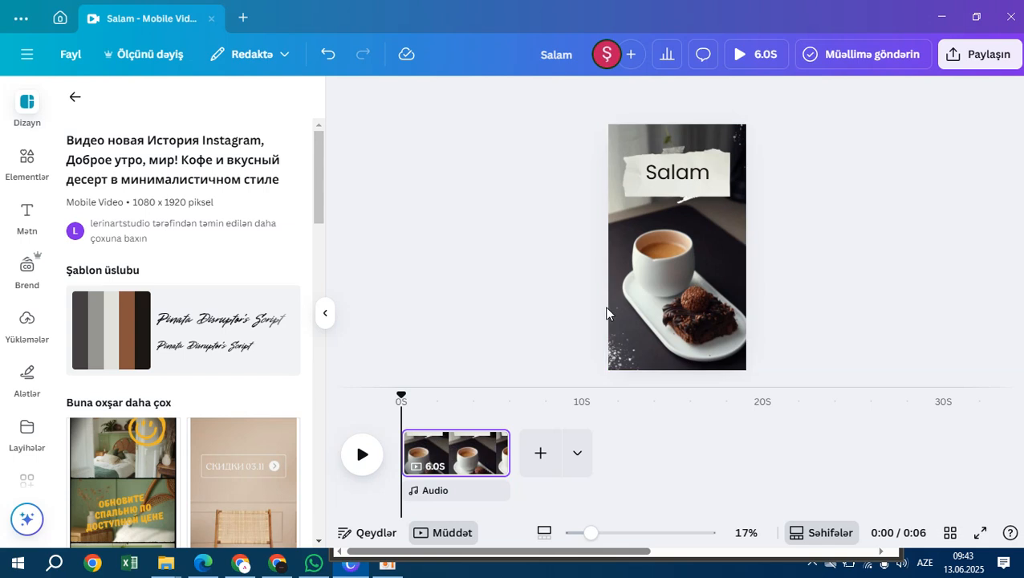
pyautogui.moveTo(621, 308)
pyautogui.mouseDown()
pyautogui.moveTo(655, 308)
pyautogui.moveTo(628, 307)
pyautogui.mouseUp()
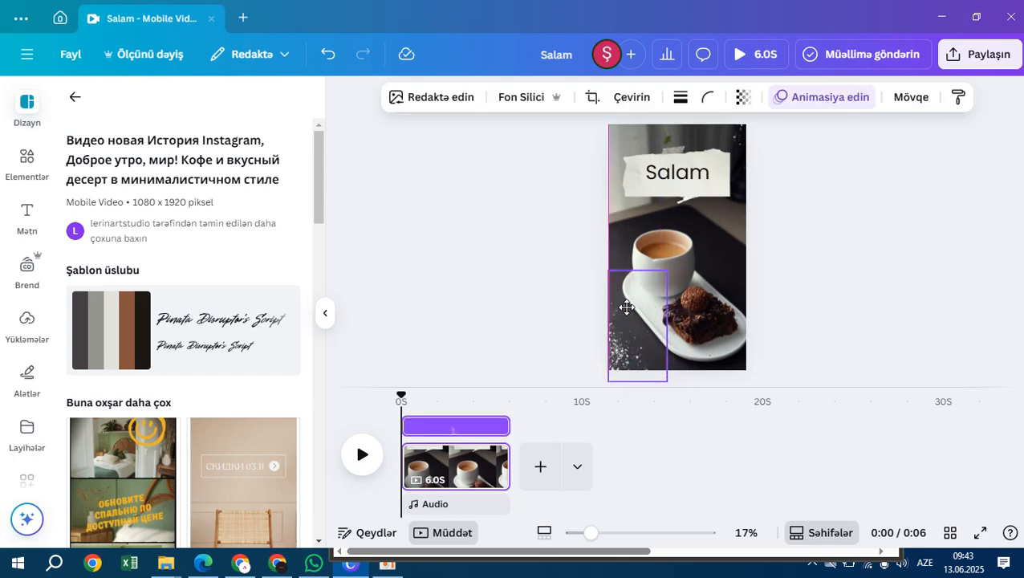
pyautogui.click(727, 305)
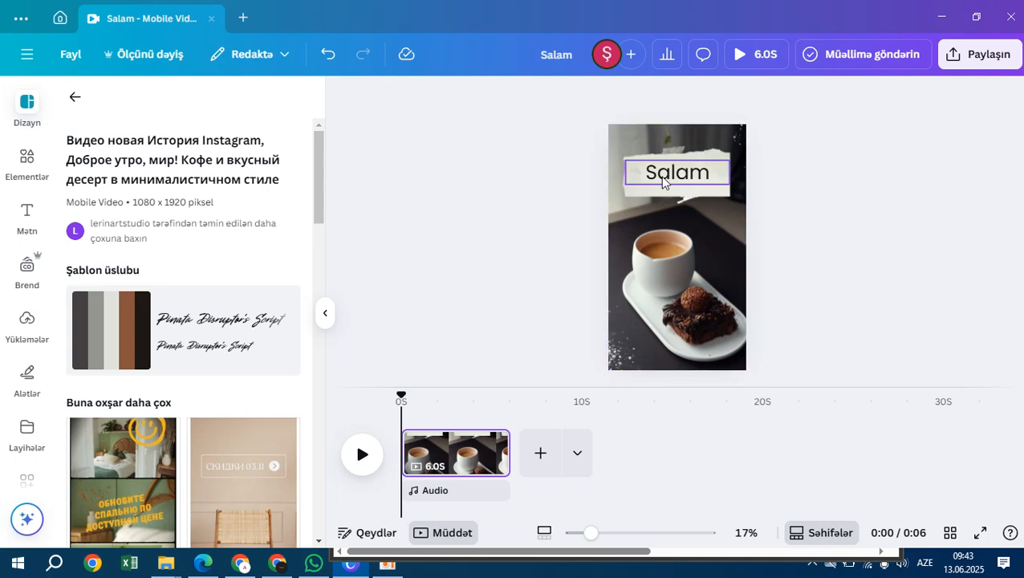
# Step: Clear the tape strip above the torn paper and delete the "Salam" text
pyautogui.moveTo(676, 155); pyautogui.dragTo(894, 185)
pyautogui.click(643, 172)
pyautogui.press('Delete')
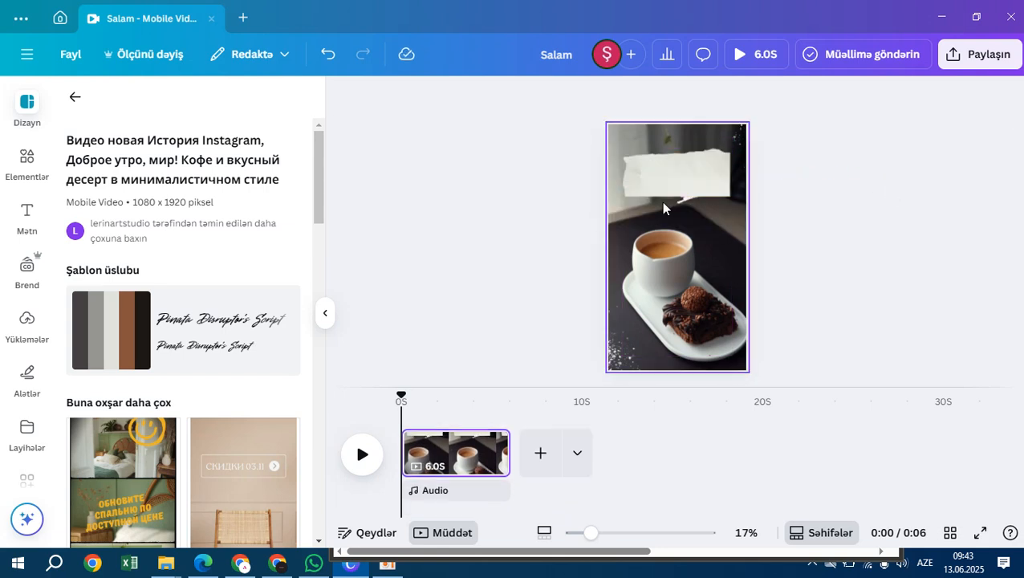
# Step: Add the "OUR BRAND story" font combination and place it on the torn paper near the top of the page
pyautogui.click(44, 235)
pyautogui.scroll(-5, 177, 337)
pyautogui.scroll(4, 183, 347)
pyautogui.scroll(-2, 148, 359)
pyautogui.scroll(-5, 149, 359)
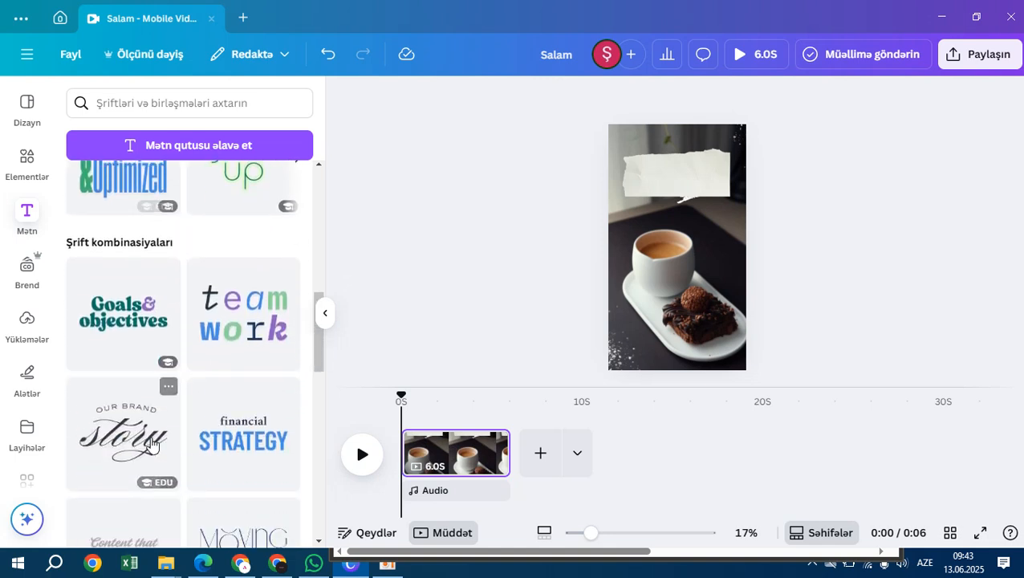
pyautogui.scroll(-1, 151, 446)
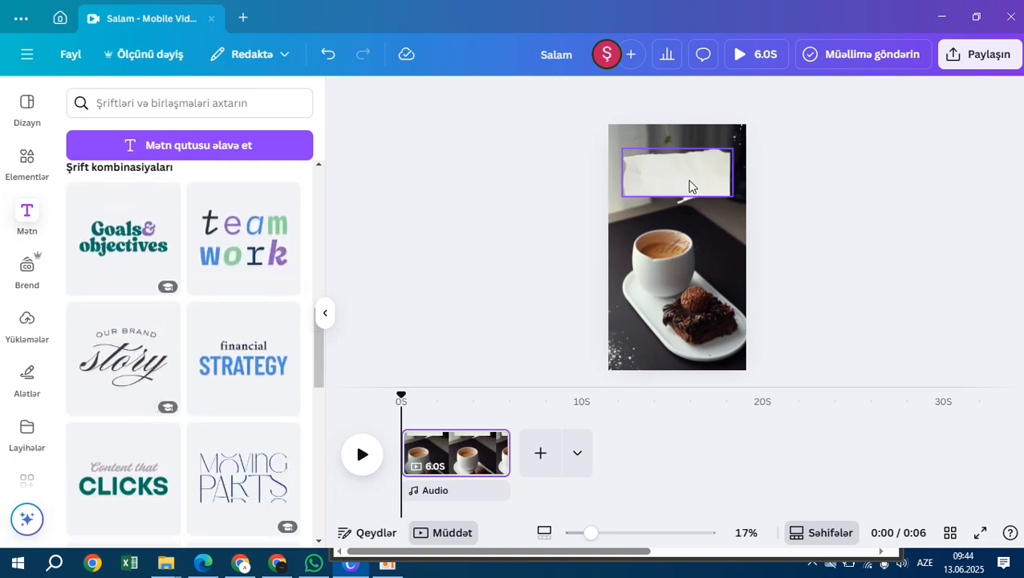
pyautogui.click(681, 248)
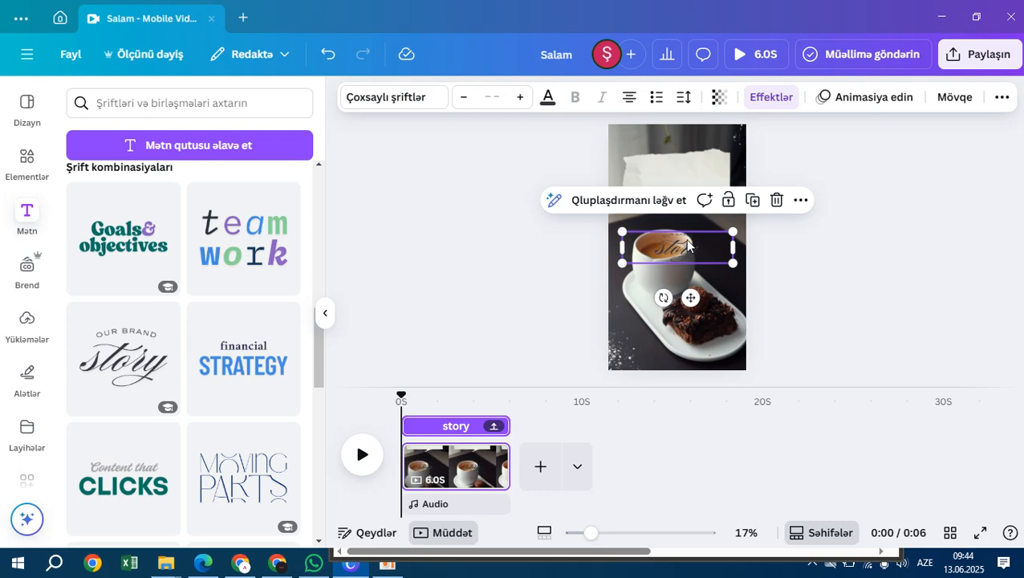
pyautogui.moveTo(687, 245); pyautogui.dragTo(687, 169)
pyautogui.click(853, 206)
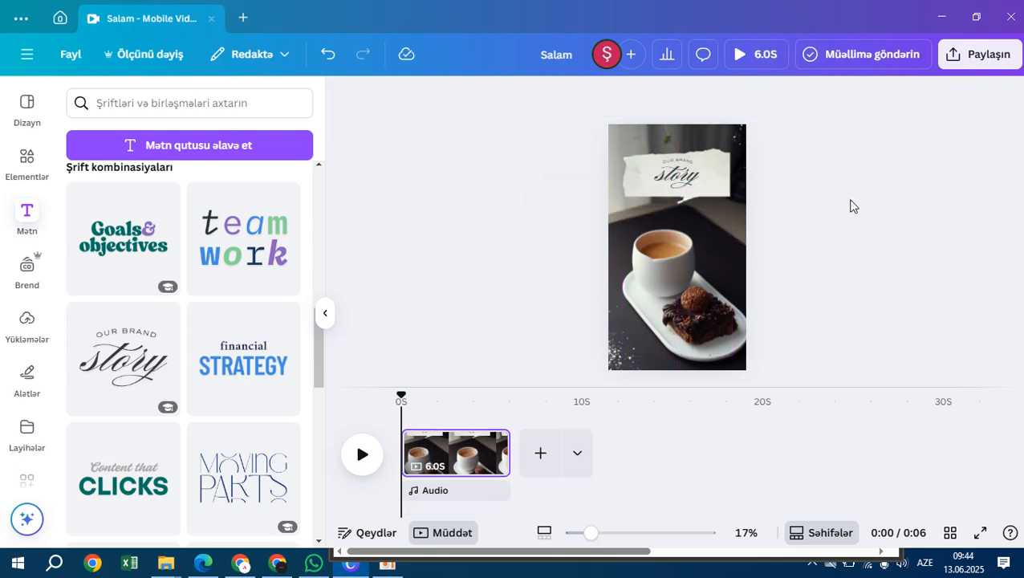
# Step: Look through the default text styles and the templates similar to the coffee-and-dessert design
pyautogui.scroll(5, 165, 286)
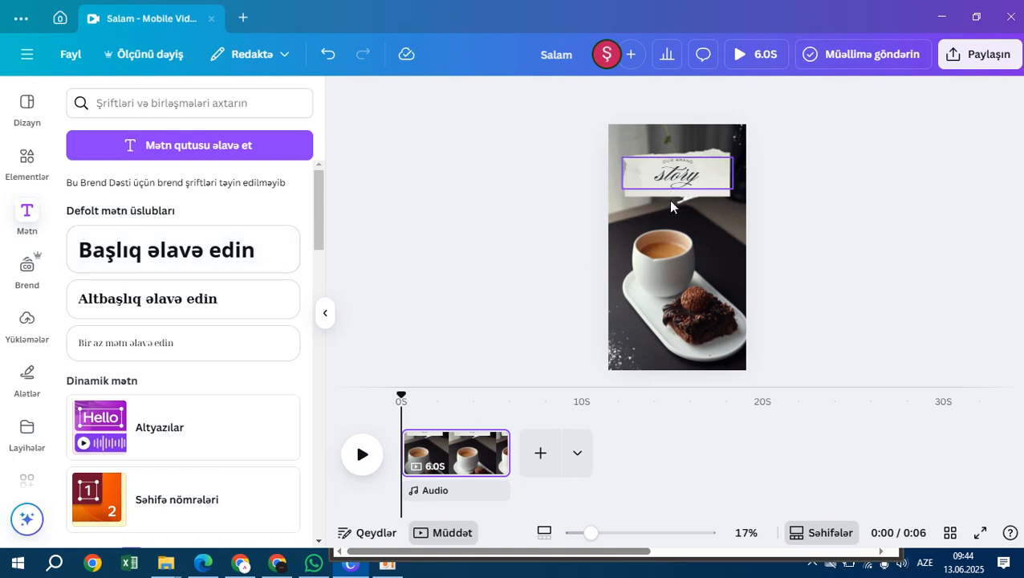
pyautogui.click(27, 106)
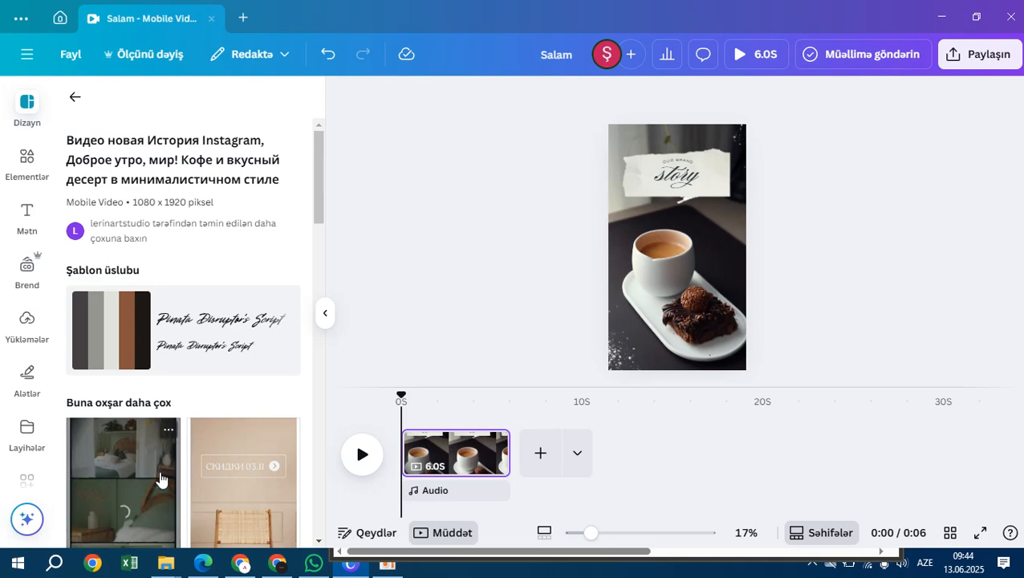
pyautogui.scroll(-5, 164, 466)
pyautogui.scroll(-8, 168, 448)
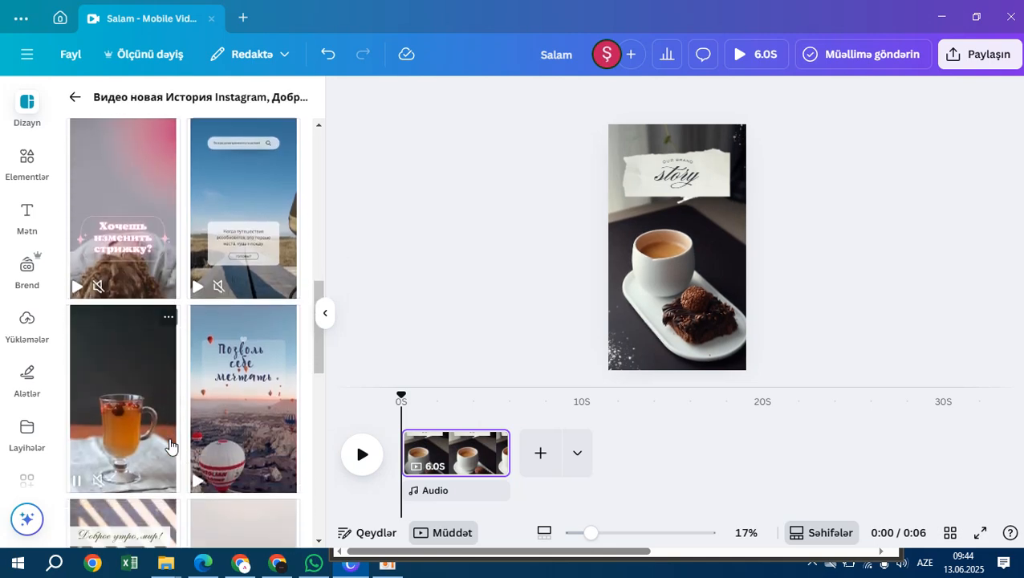
pyautogui.scroll(-5, 241, 406)
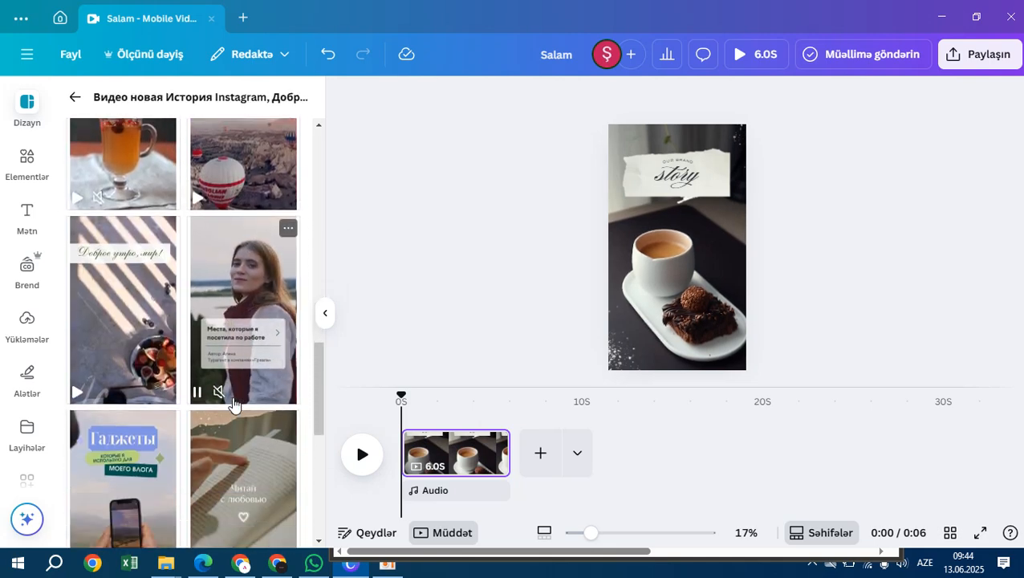
pyautogui.scroll(-3, 232, 405)
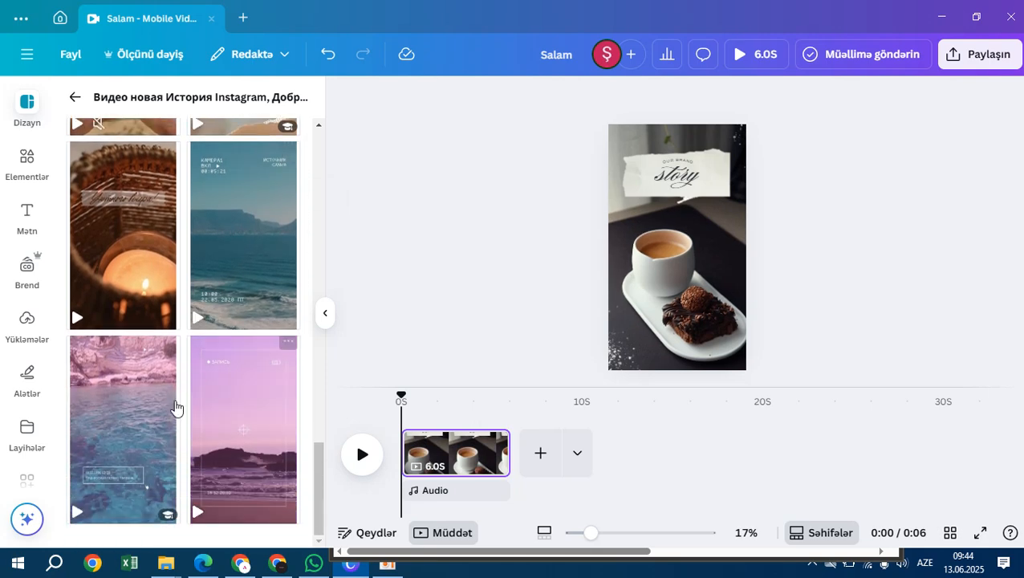
pyautogui.scroll(4, 181, 402)
# Step: Delete both lines of the "OUR BRAND story" text and the remaining torn paper beneath them
pyautogui.click(668, 168)
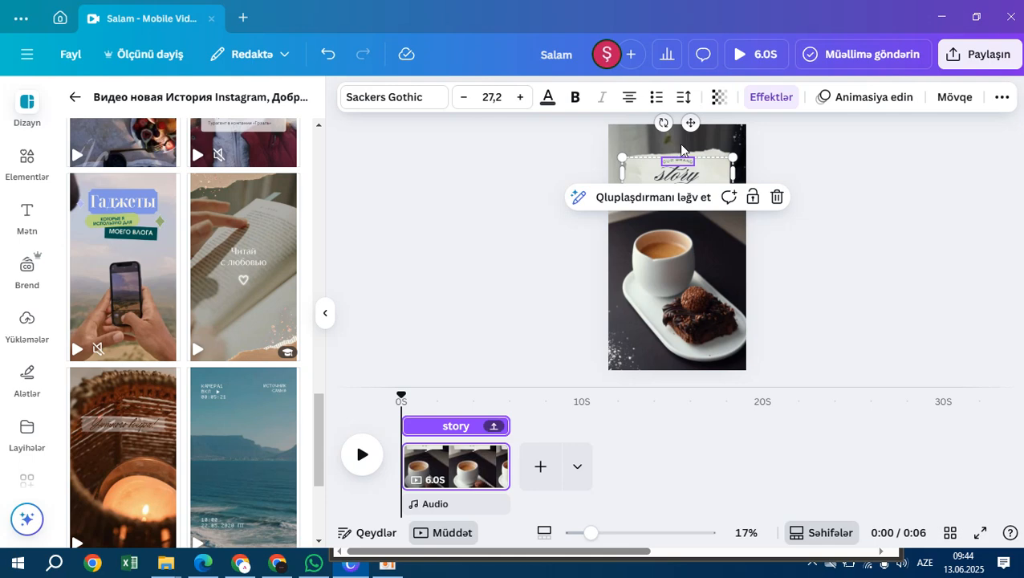
pyautogui.click(775, 199)
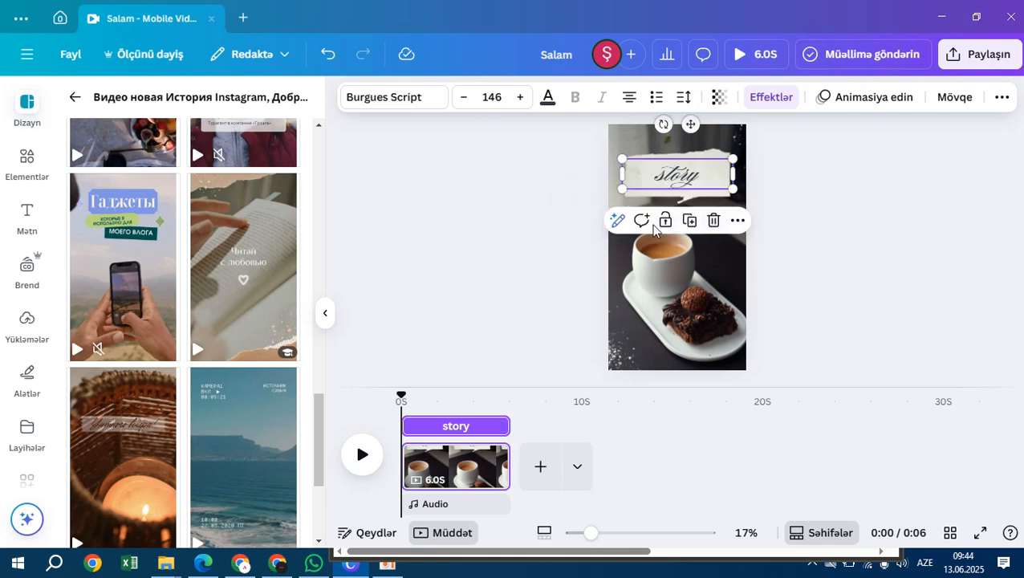
pyautogui.click(710, 221)
pyautogui.click(686, 187)
pyautogui.click(700, 230)
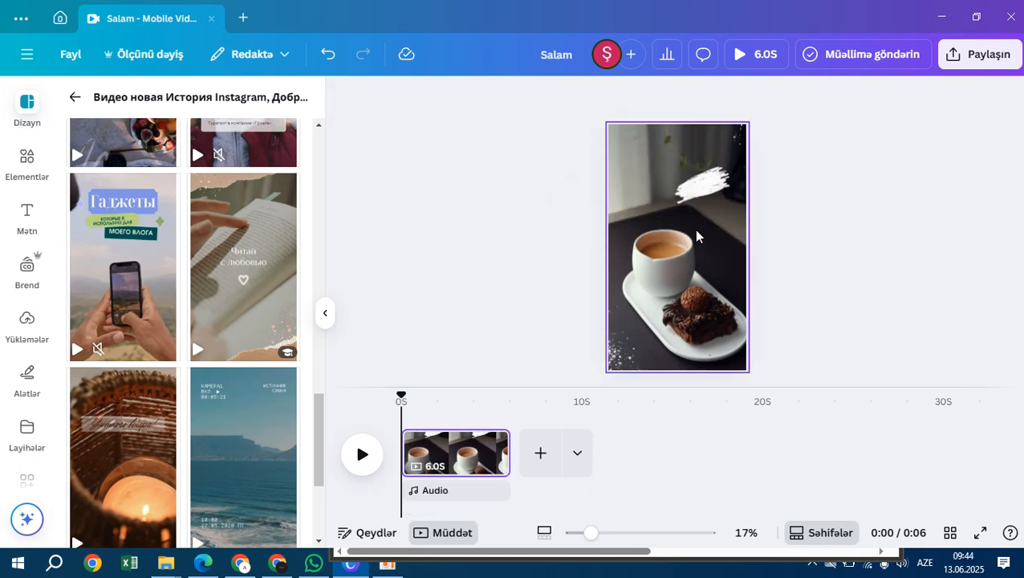
# Step: Delete the speckle graphic in the page's upper corner and the white brush stroke above the cup
pyautogui.click(690, 240)
pyautogui.click(714, 186)
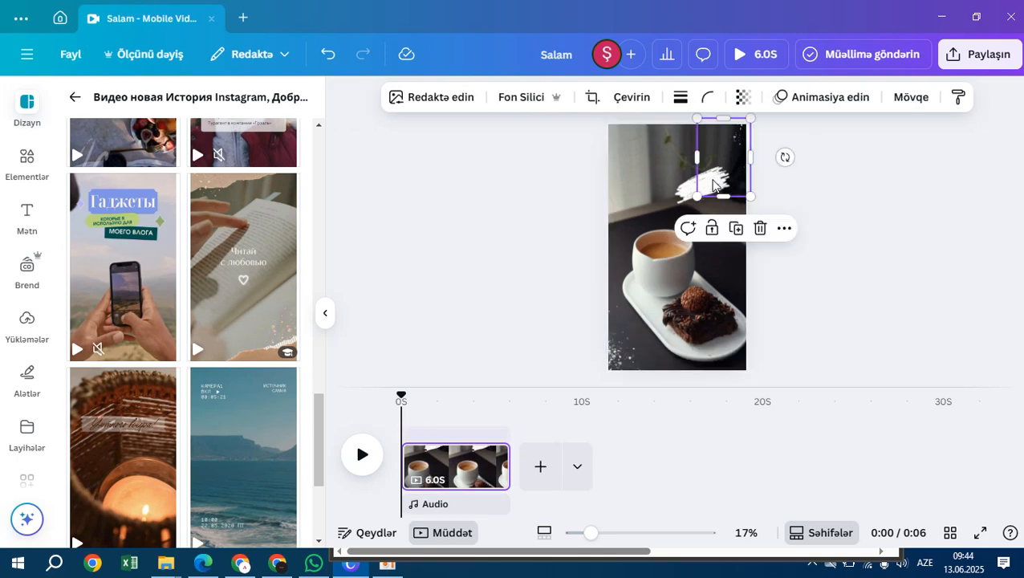
pyautogui.click(745, 228)
pyautogui.click(703, 191)
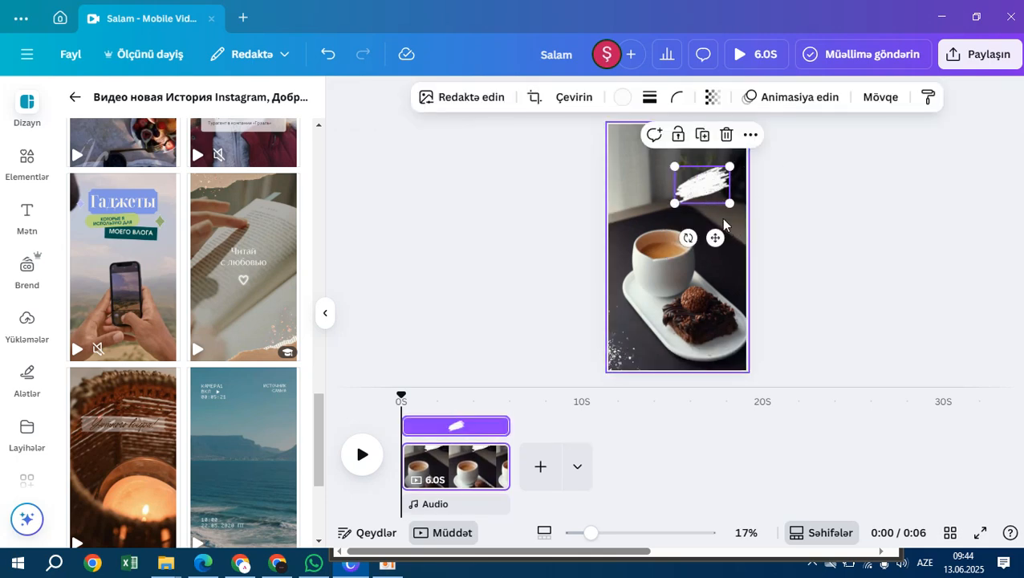
pyautogui.click(726, 135)
# Step: Delete the coffee-and-dessert background video to leave the page blank
pyautogui.click(677, 242)
pyautogui.moveTo(698, 261); pyautogui.dragTo(1023, 249)
pyautogui.moveTo(673, 194); pyautogui.dragTo(800, 171)
pyautogui.click(683, 215)
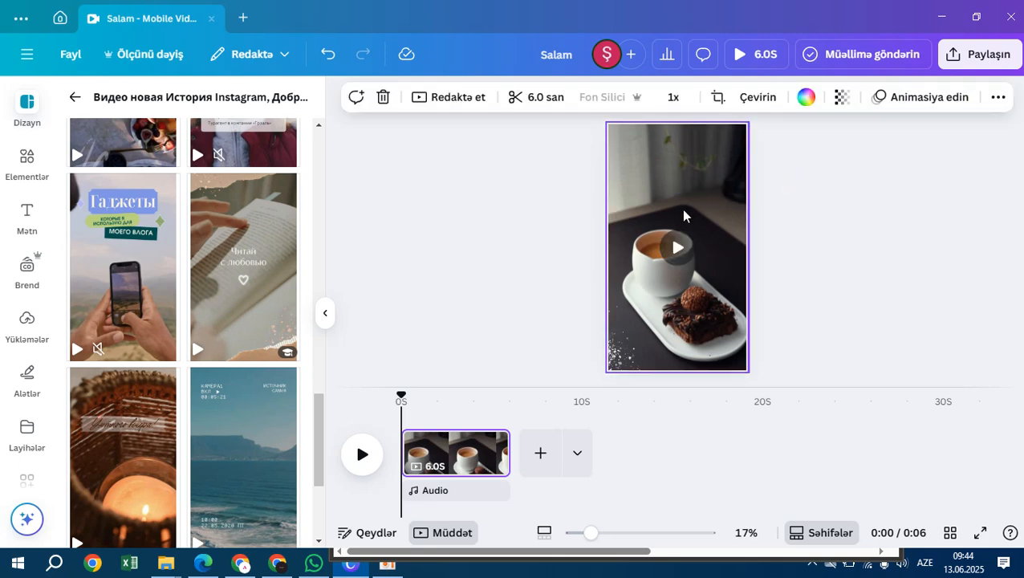
pyautogui.press('Delete')
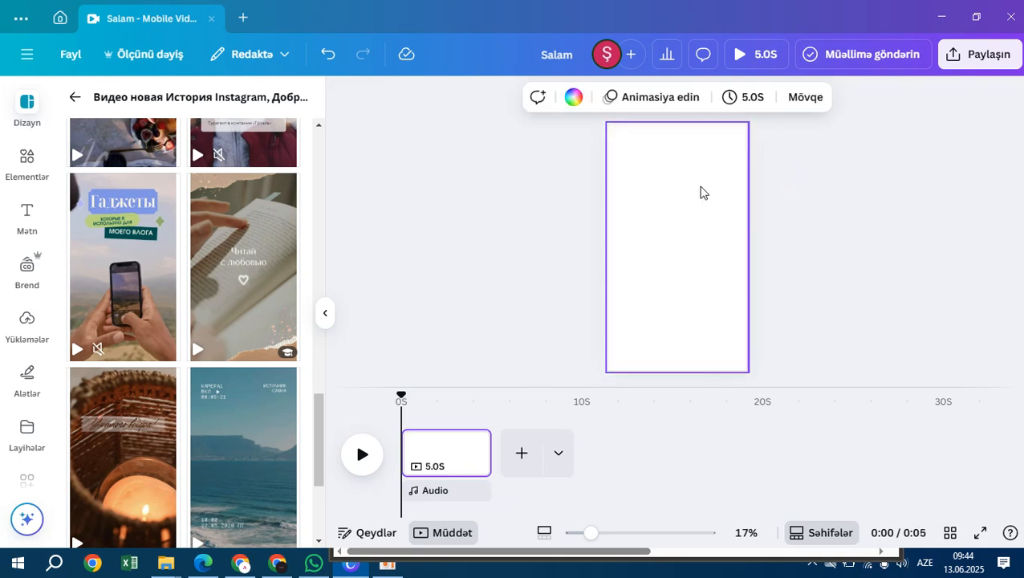
# Step: Try several preset gradients as the page background and keep the pale green to light blue one
pyautogui.scroll(5, 48, 234)
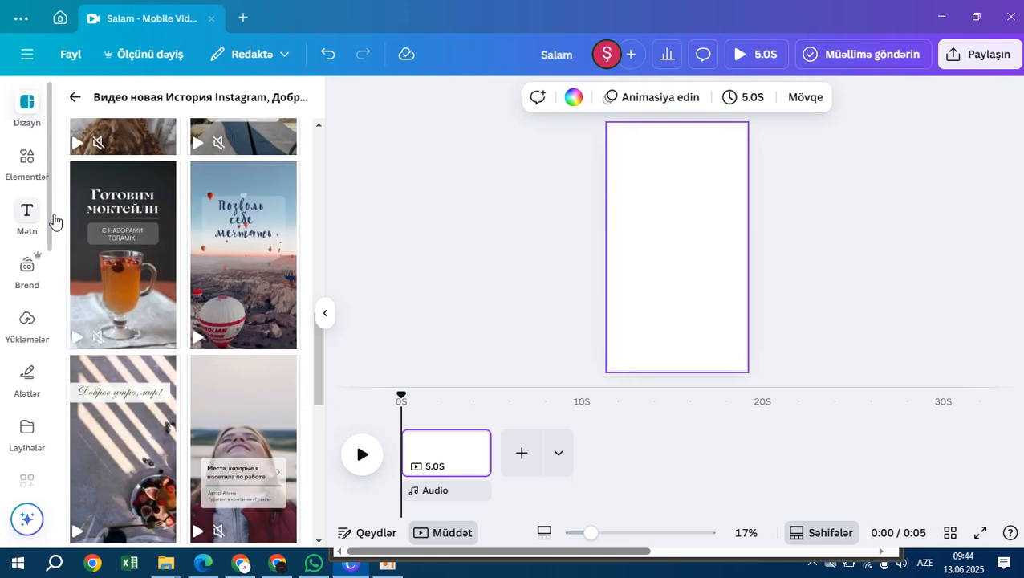
pyautogui.click(75, 98)
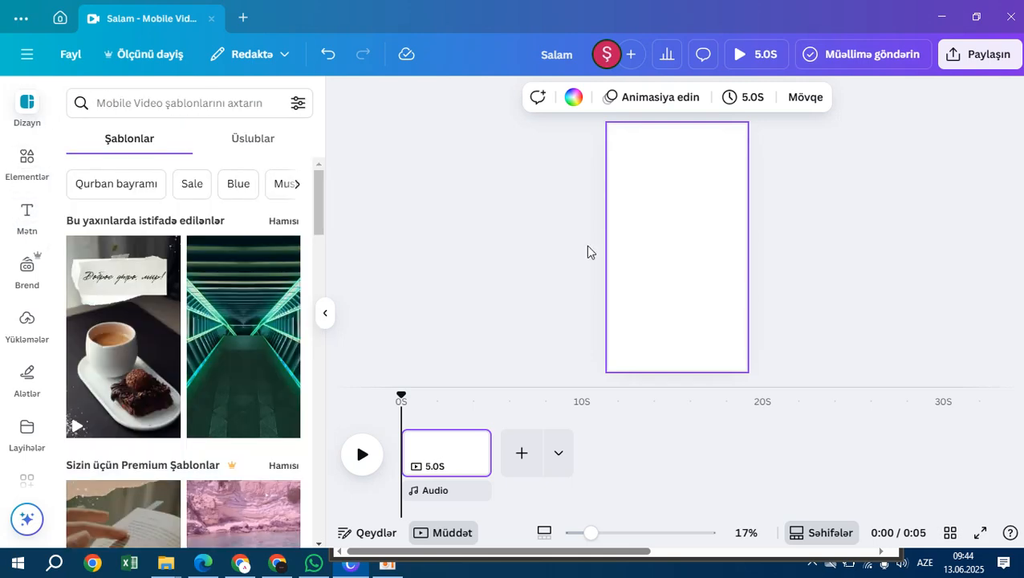
pyautogui.click(574, 98)
pyautogui.scroll(-5, 198, 395)
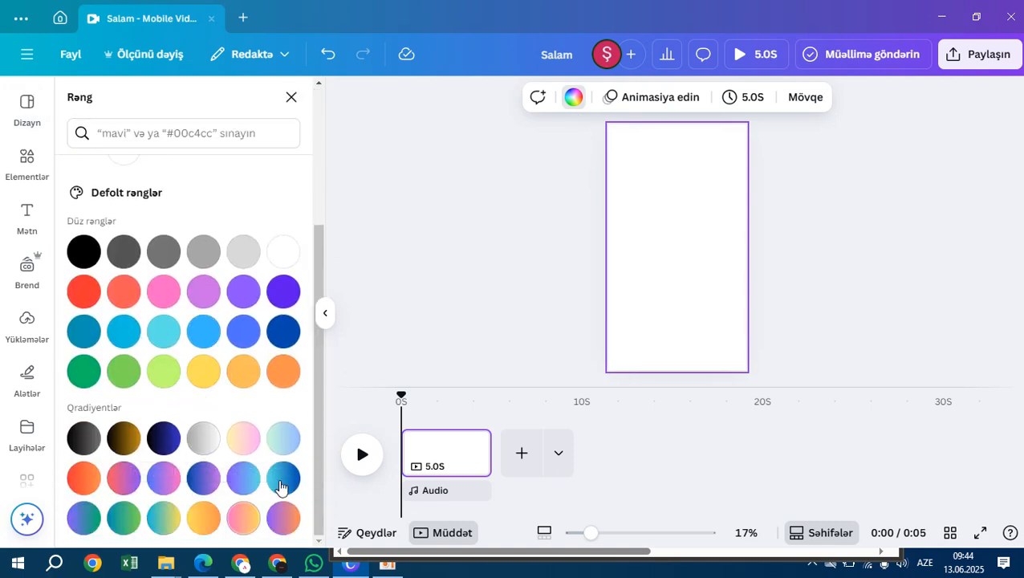
pyautogui.click(242, 441)
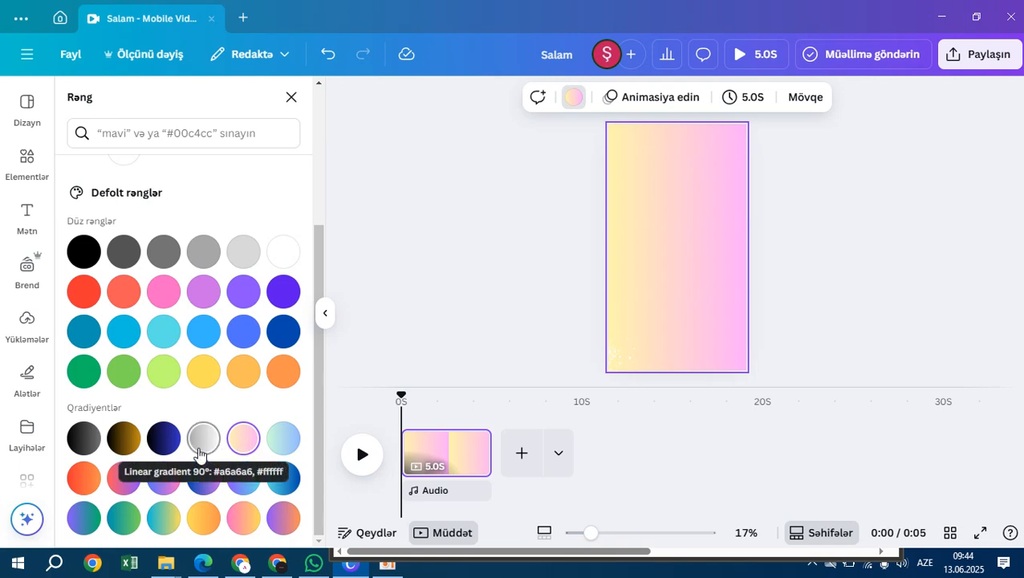
pyautogui.click(85, 518)
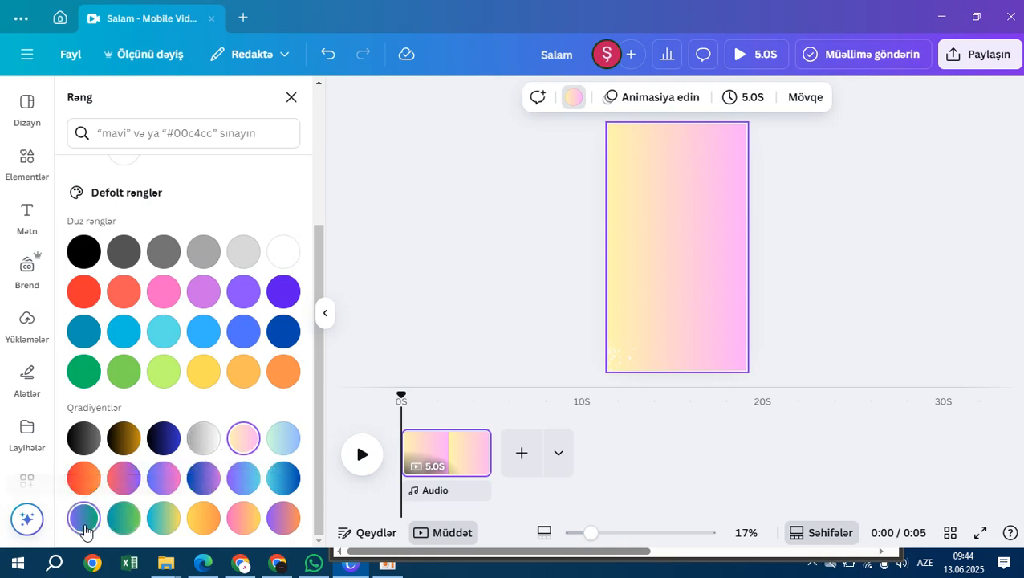
pyautogui.click(129, 521)
pyautogui.click(161, 522)
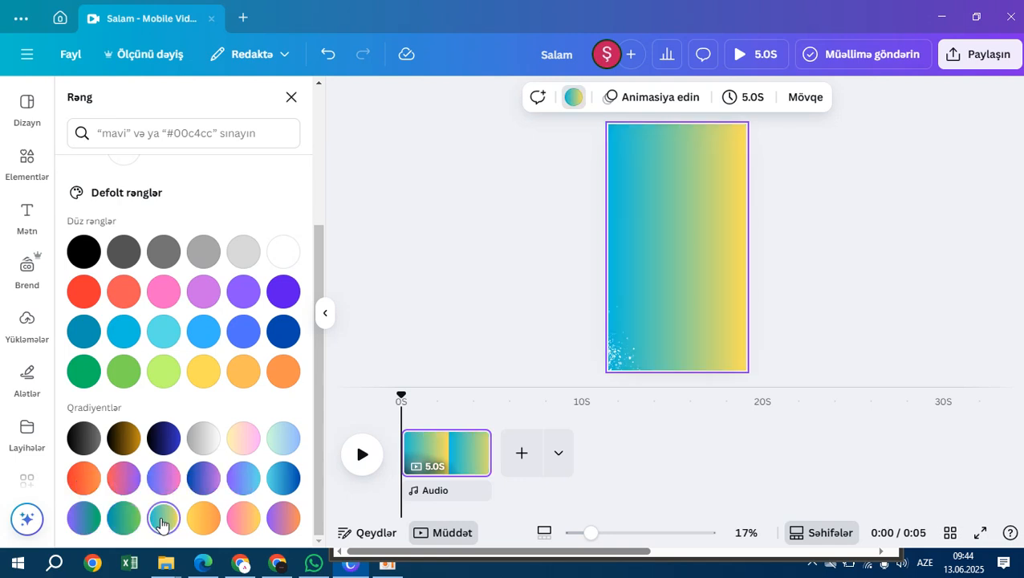
pyautogui.click(295, 450)
# Step: Try the vertical and circular styles for the background gradient, then set its style to diagonal
pyautogui.scroll(1, 180, 267)
pyautogui.scroll(3, 181, 267)
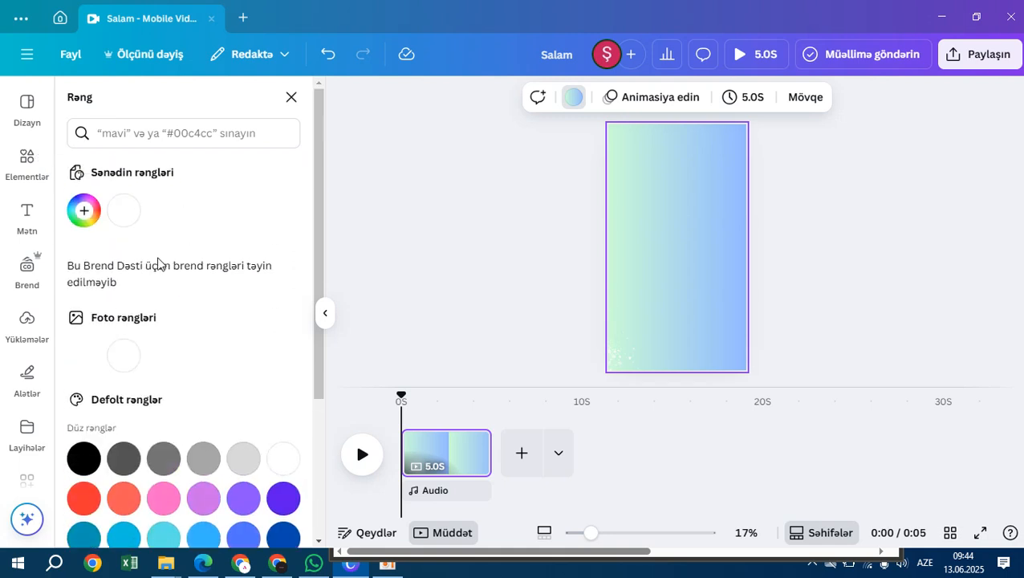
pyautogui.click(84, 211)
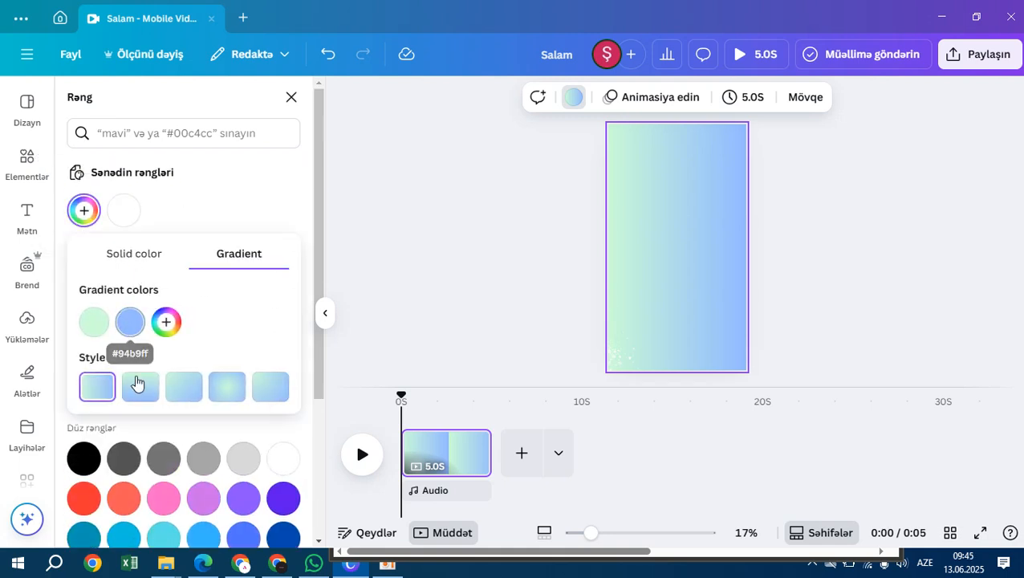
pyautogui.click(140, 386)
pyautogui.click(187, 390)
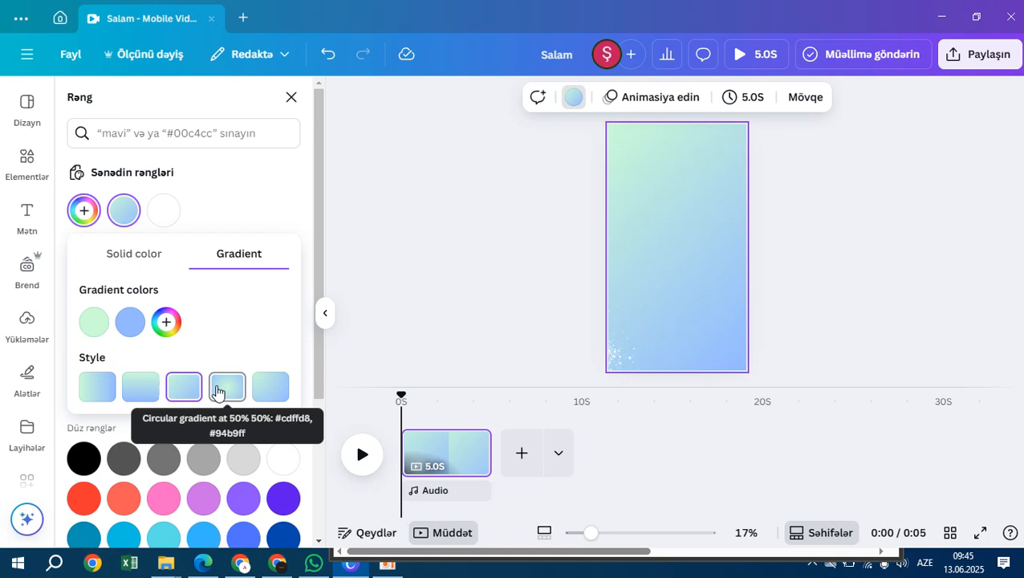
pyautogui.click(231, 390)
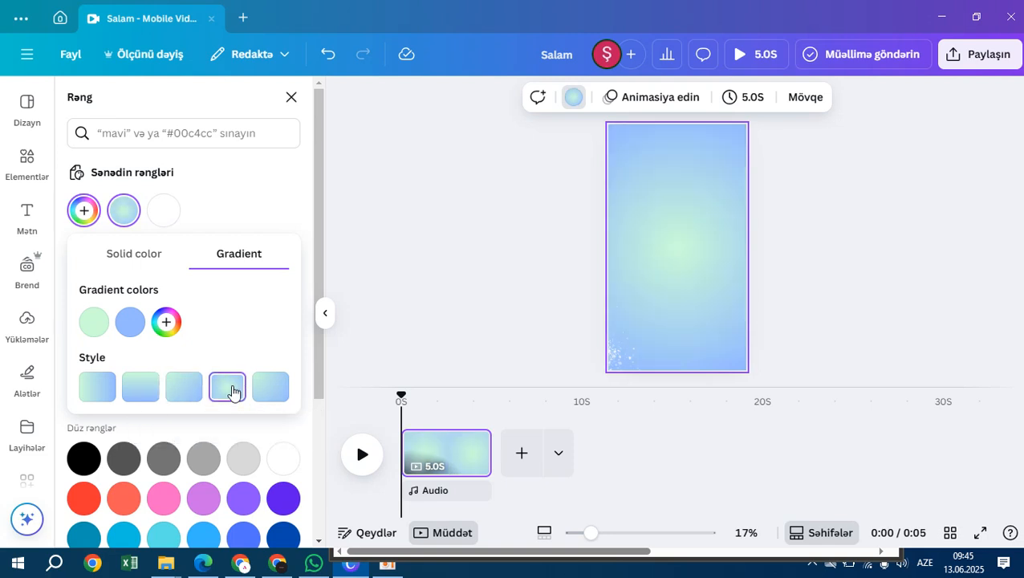
pyautogui.click(182, 390)
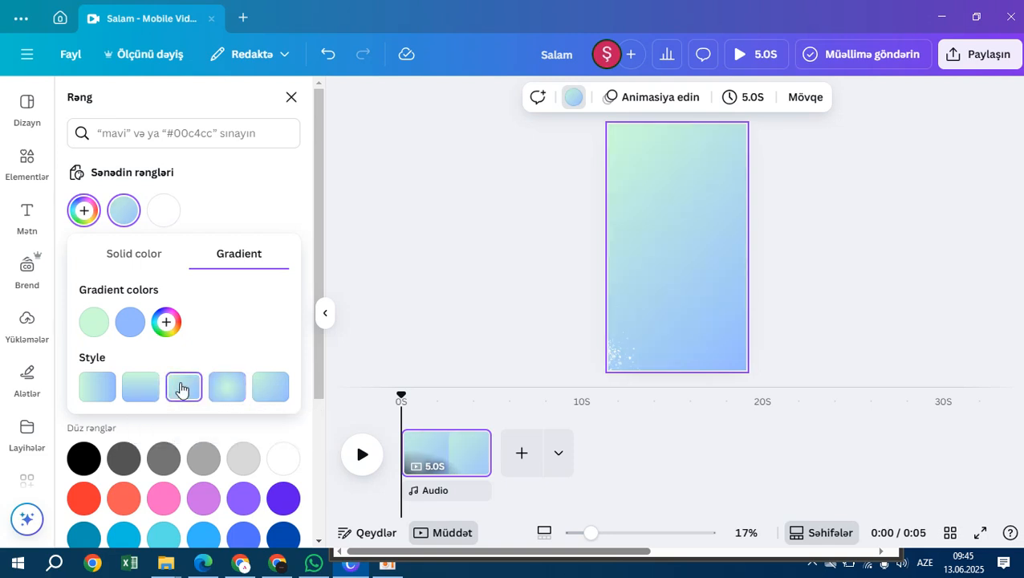
# Step: Add a third colour, a bright green, to the page's background gradient
pyautogui.click(166, 322)
pyautogui.moveTo(251, 359); pyautogui.dragTo(348, 364)
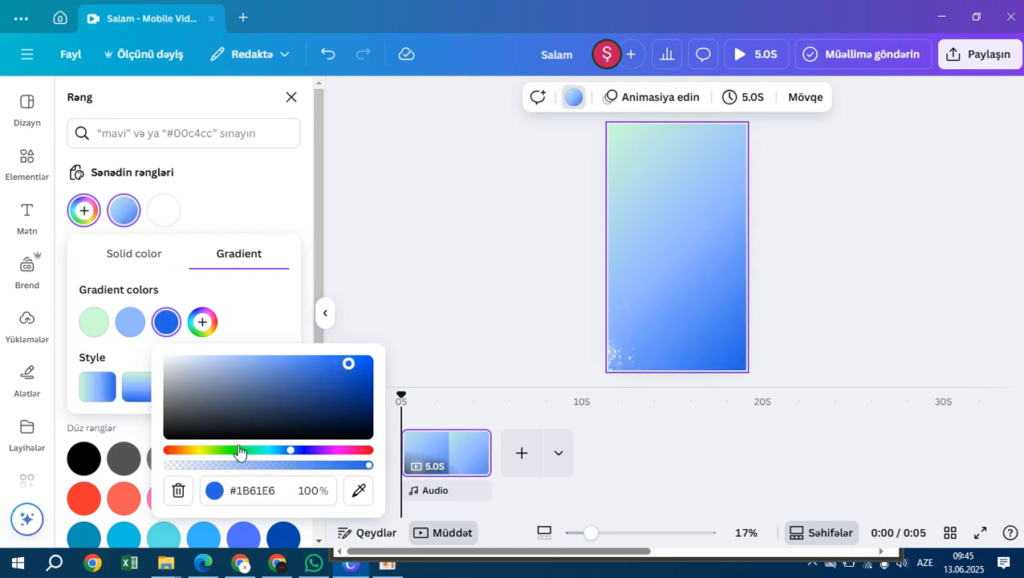
pyautogui.moveTo(239, 452); pyautogui.dragTo(231, 454)
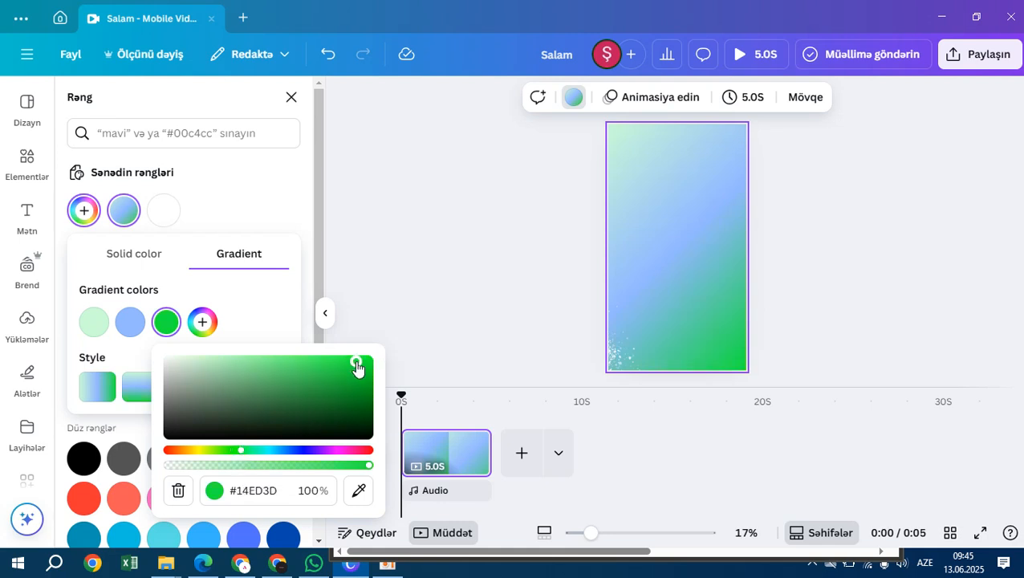
# Step: Change the first colour of the background gradient to the muted green #A8DBB3 and close the colour settings
pyautogui.click(94, 322)
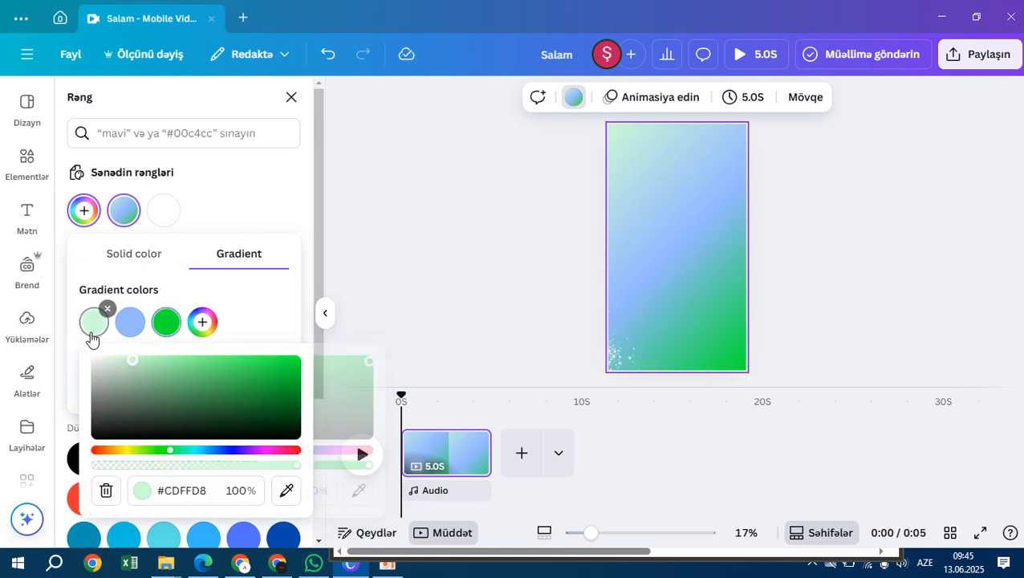
pyautogui.click(279, 363)
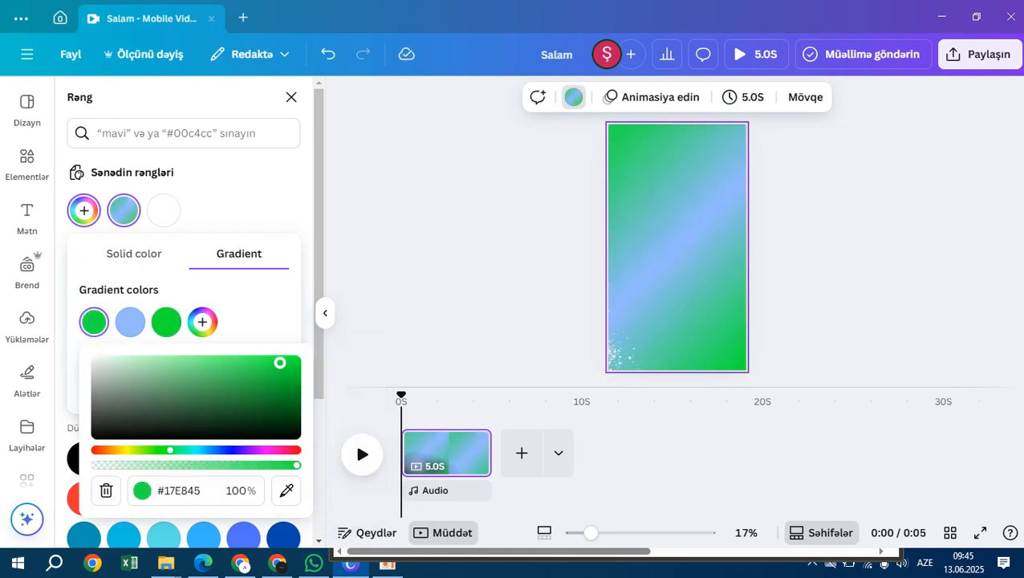
pyautogui.click(116, 367)
pyautogui.click(140, 368)
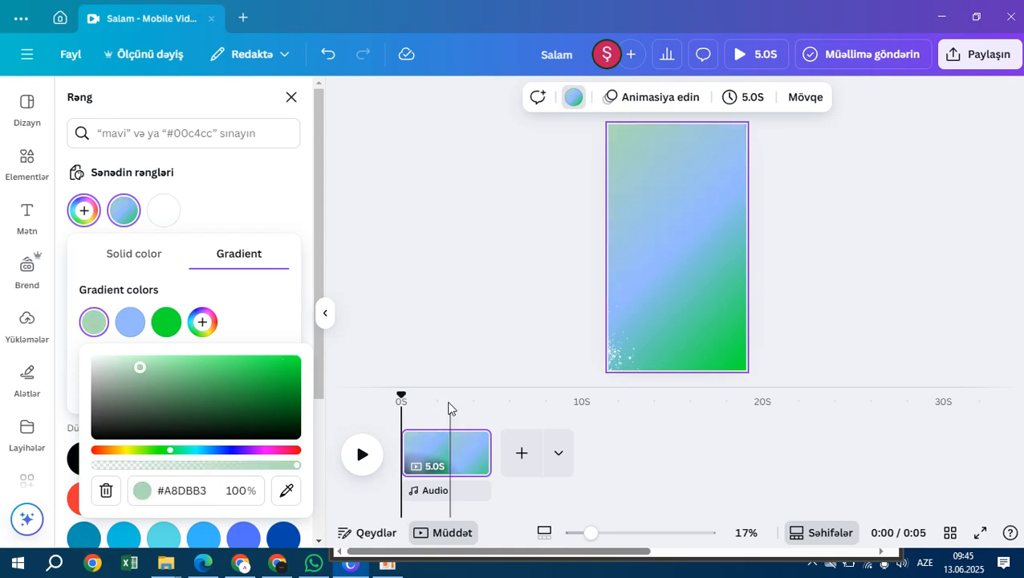
pyautogui.click(480, 332)
pyautogui.click(631, 345)
pyautogui.moveTo(630, 344); pyautogui.dragTo(444, 279)
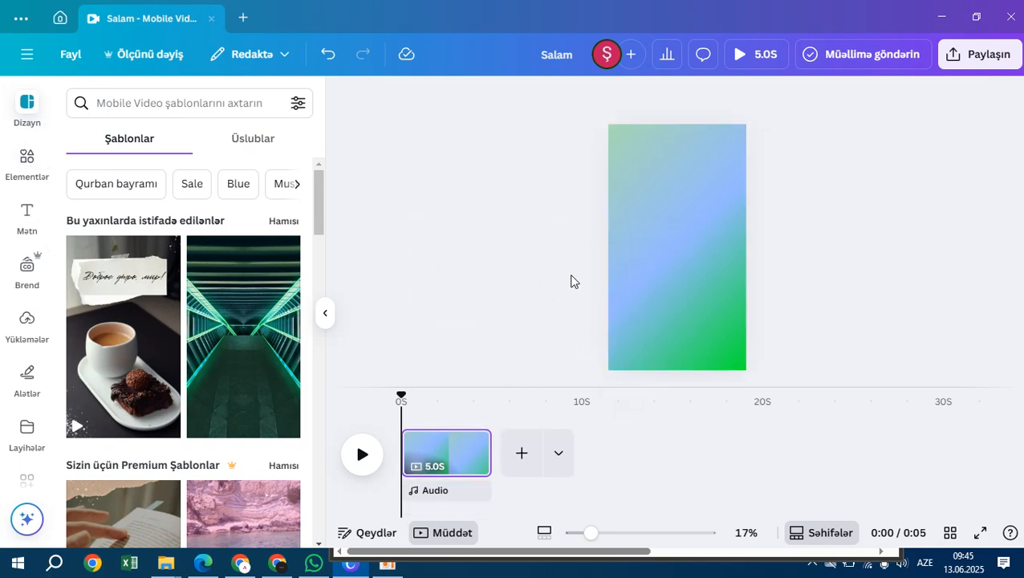
# Step: Search the elements for "accessories" and look through the graphics found
pyautogui.click(649, 243)
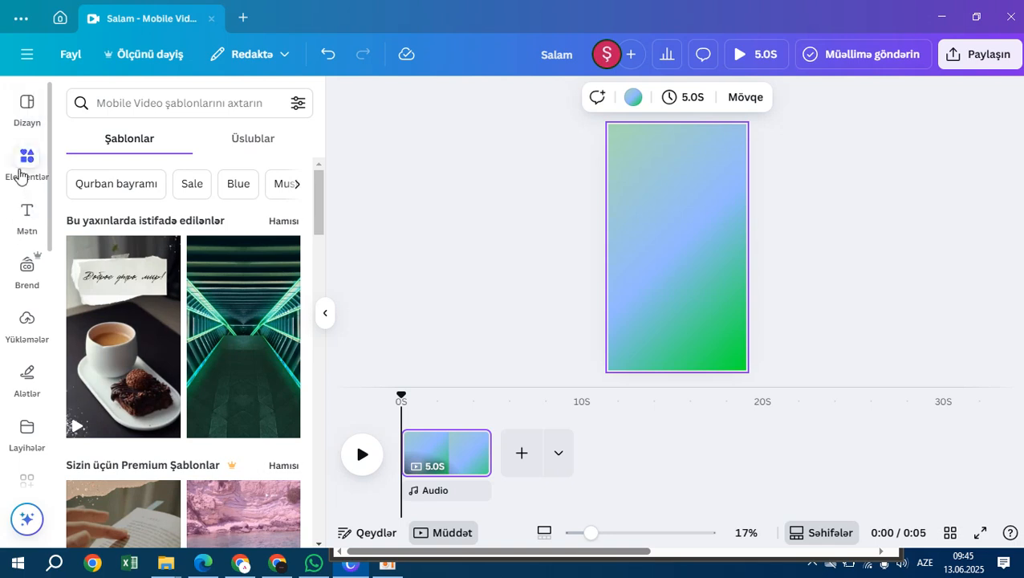
pyautogui.click(24, 160)
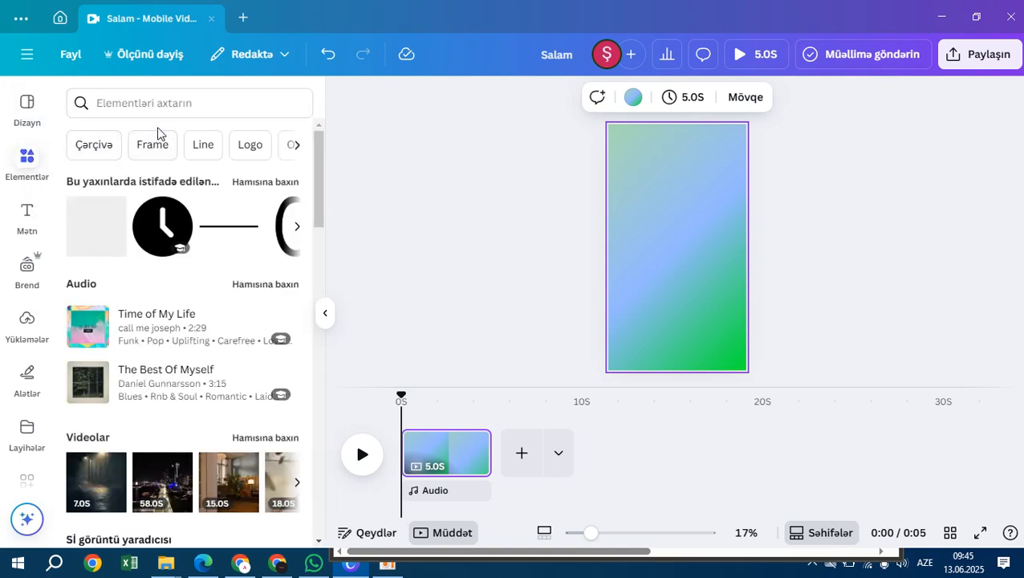
pyautogui.click(142, 104)
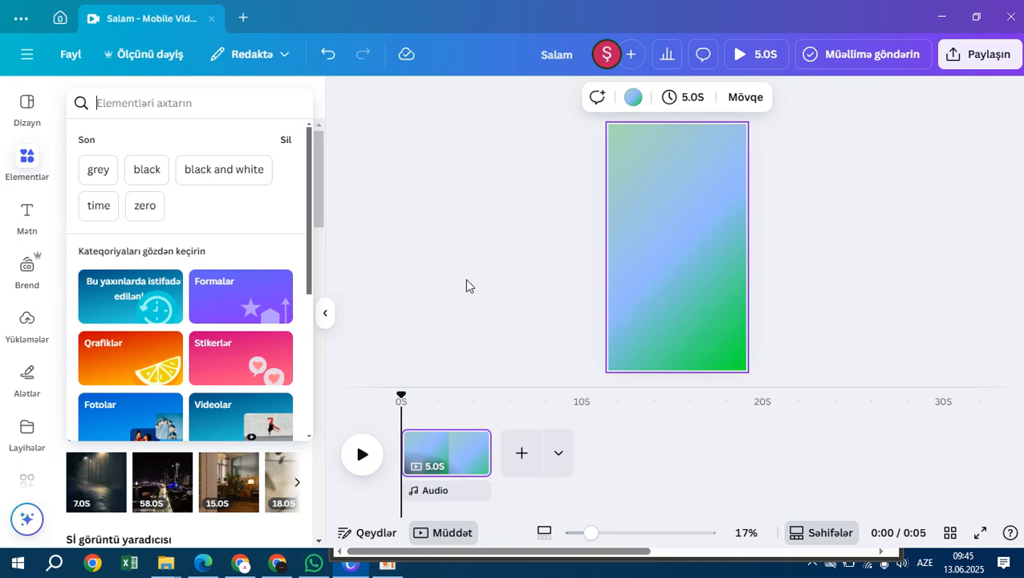
pyautogui.write('accessories')
pyautogui.press('Return')
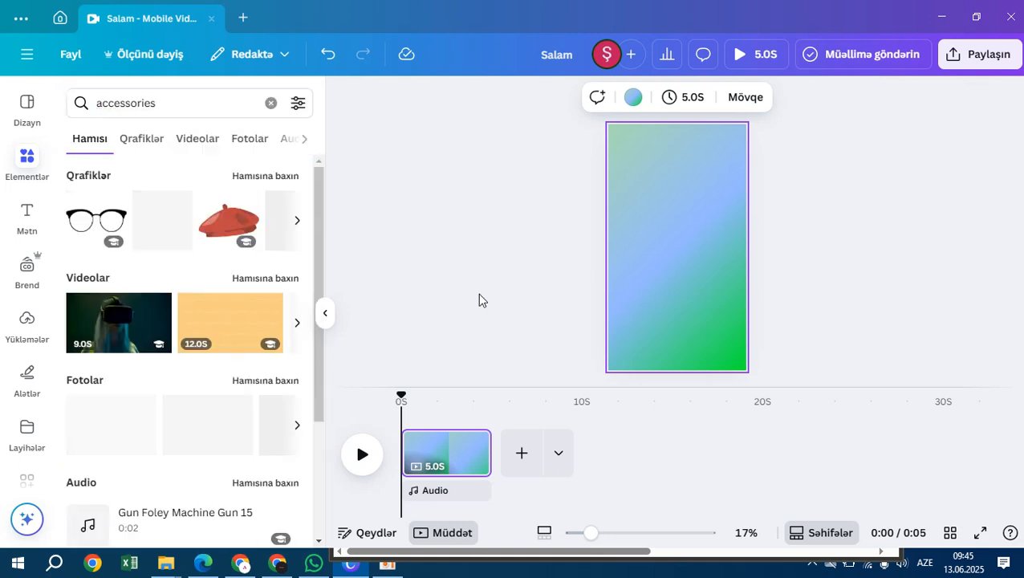
pyautogui.click(264, 175)
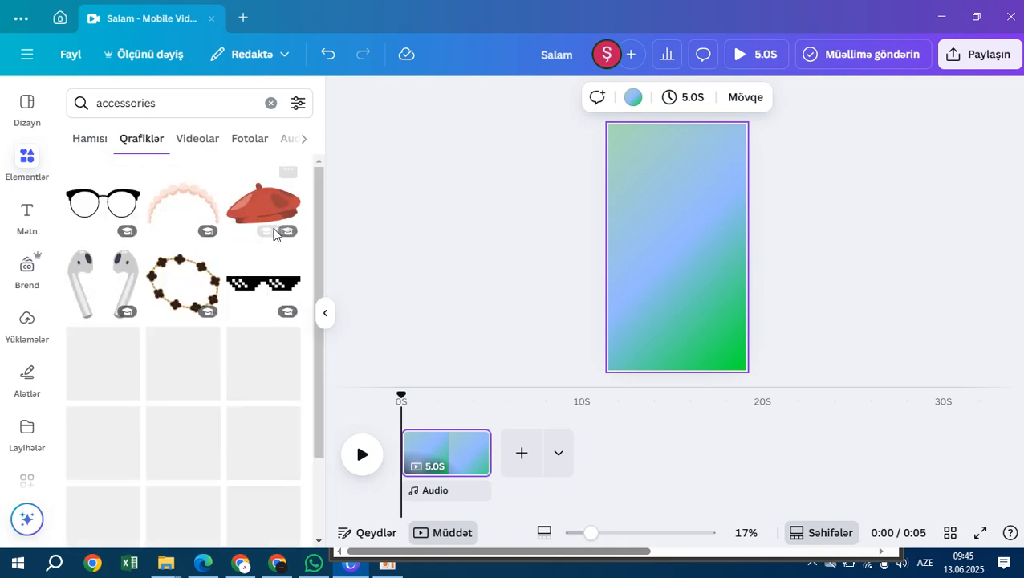
pyautogui.scroll(-1, 265, 337)
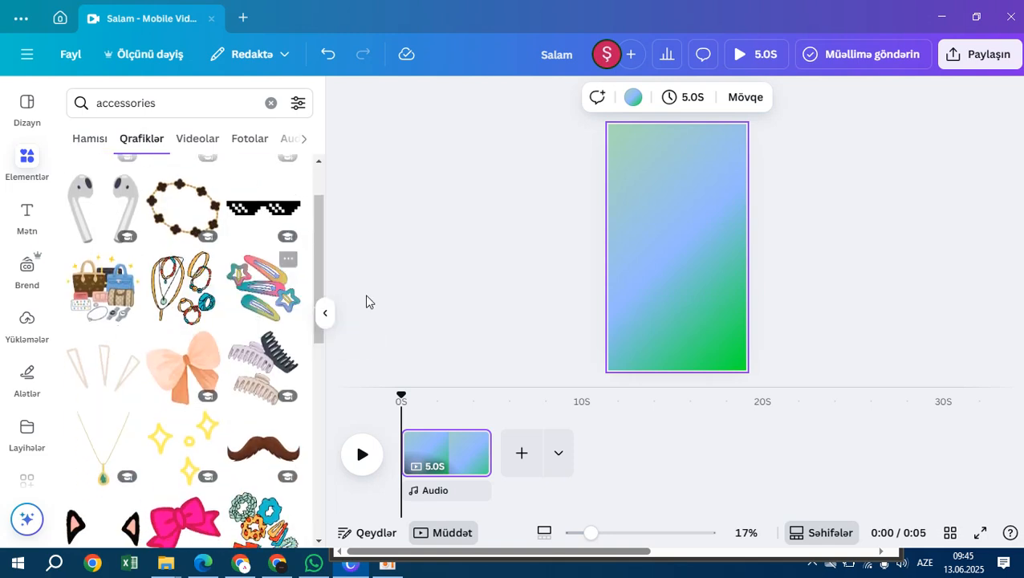
pyautogui.scroll(-1, 101, 382)
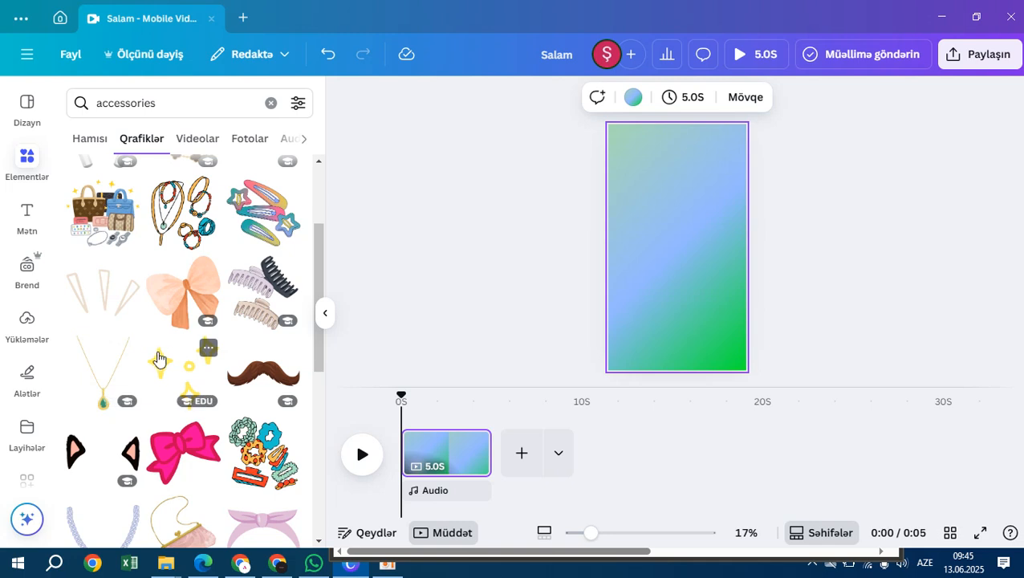
pyautogui.scroll(-2, 97, 361)
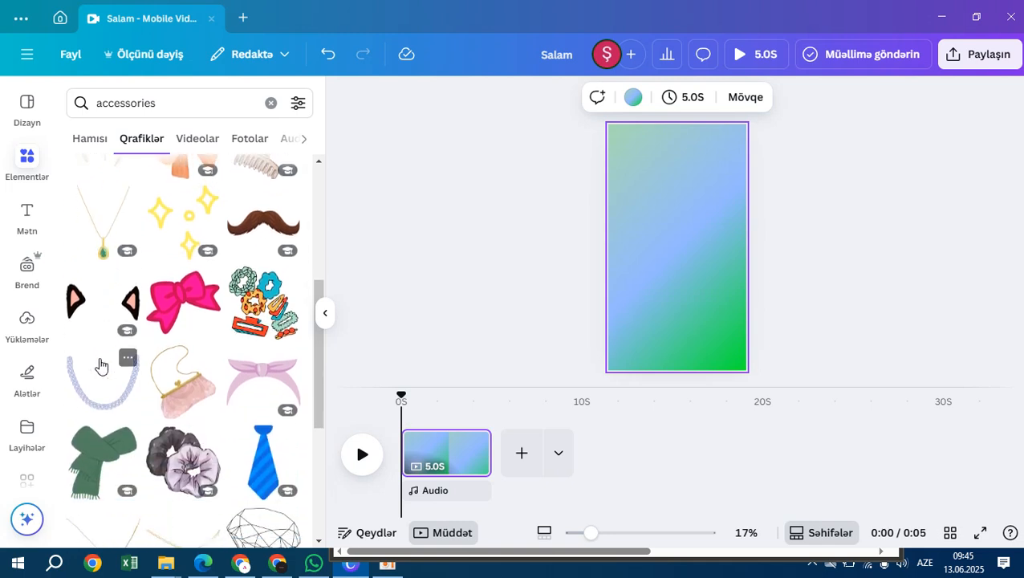
# Step: Look through the photos in the "accessories" results
pyautogui.click(249, 139)
pyautogui.scroll(-2, 200, 292)
pyautogui.scroll(-1, 200, 292)
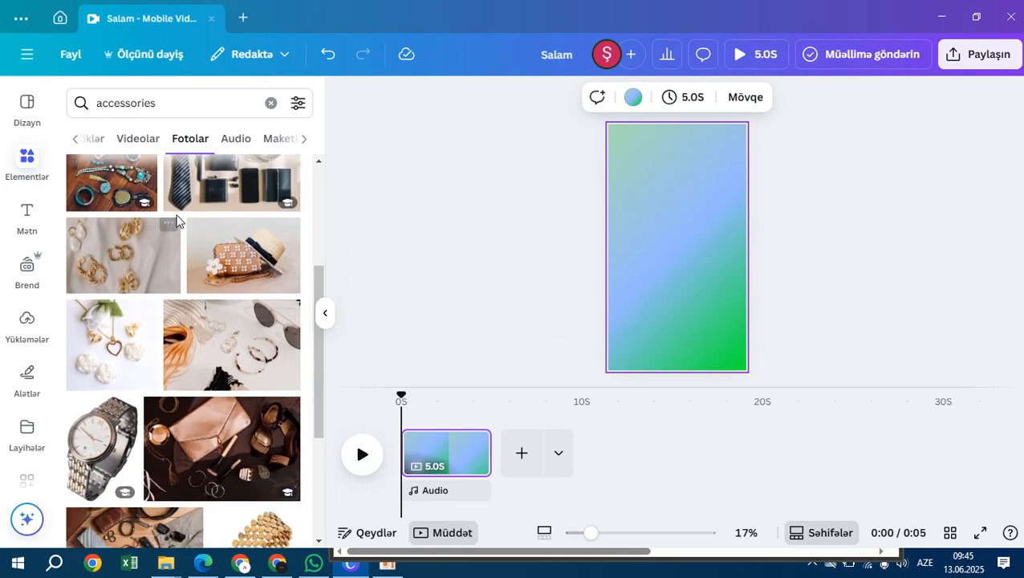
pyautogui.scroll(-3, 218, 316)
pyautogui.scroll(-1, 207, 302)
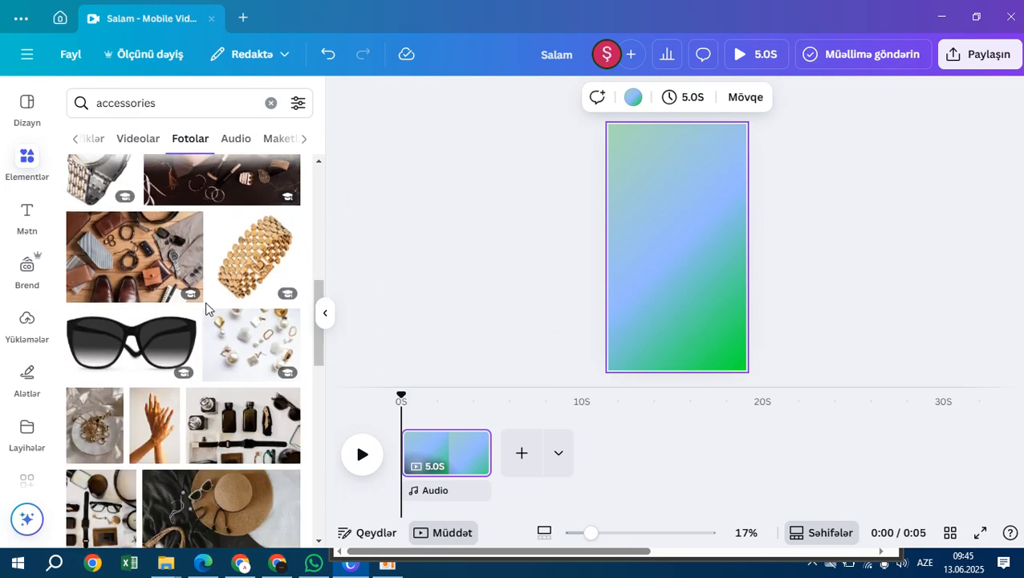
pyautogui.scroll(-1, 205, 302)
pyautogui.scroll(-4, 158, 325)
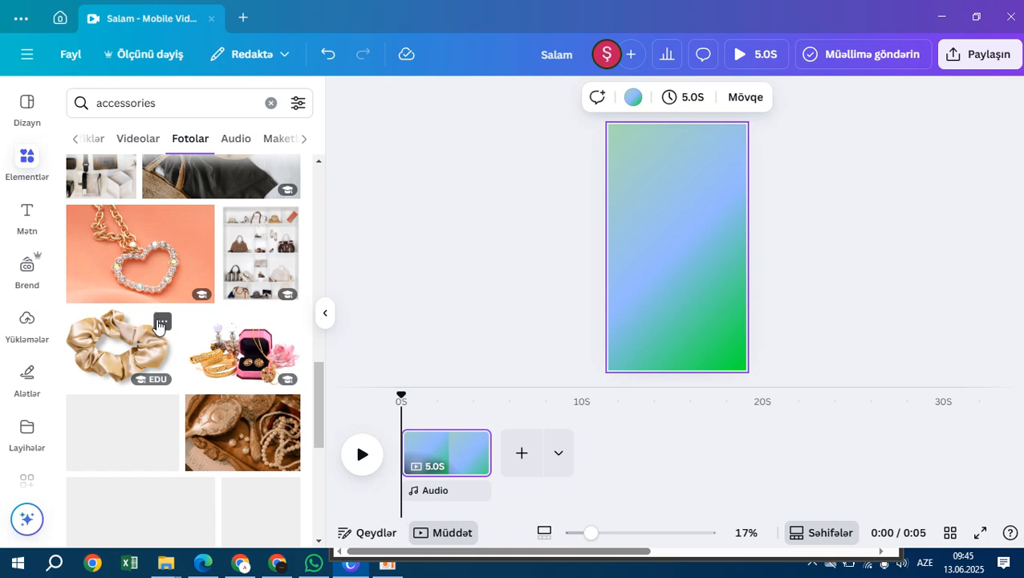
pyautogui.scroll(-5, 159, 325)
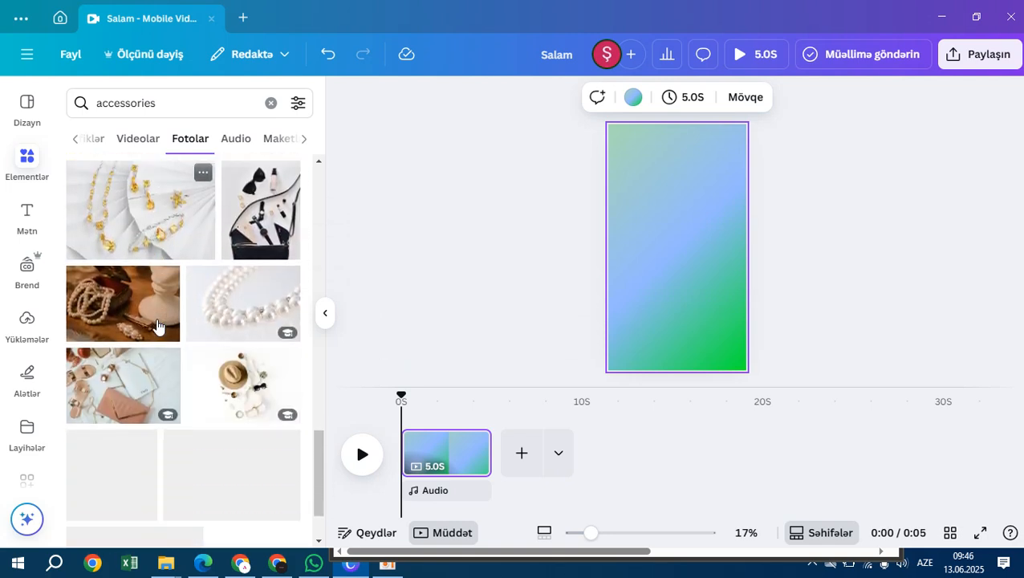
pyautogui.scroll(-5, 158, 325)
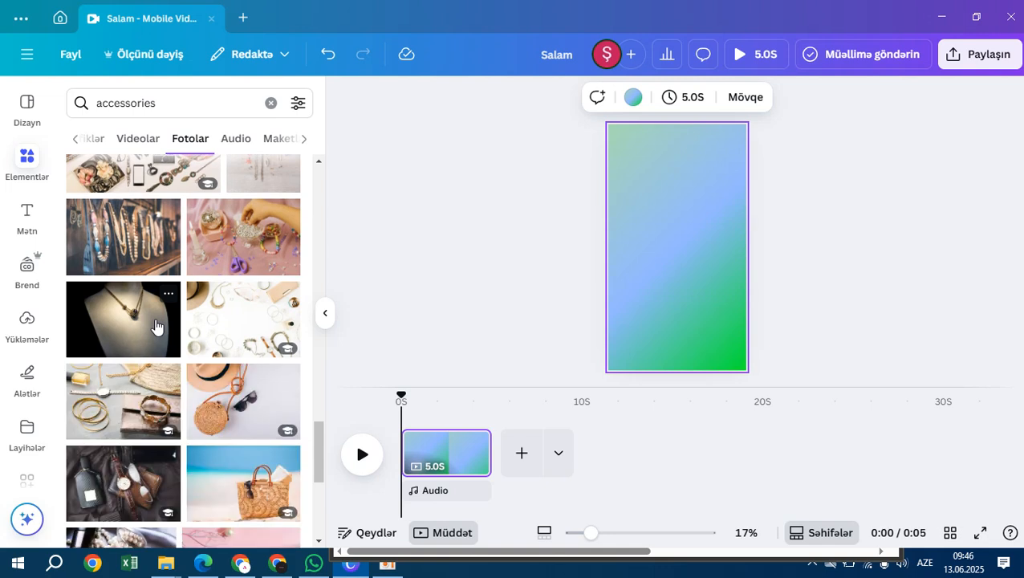
pyautogui.scroll(-5, 156, 325)
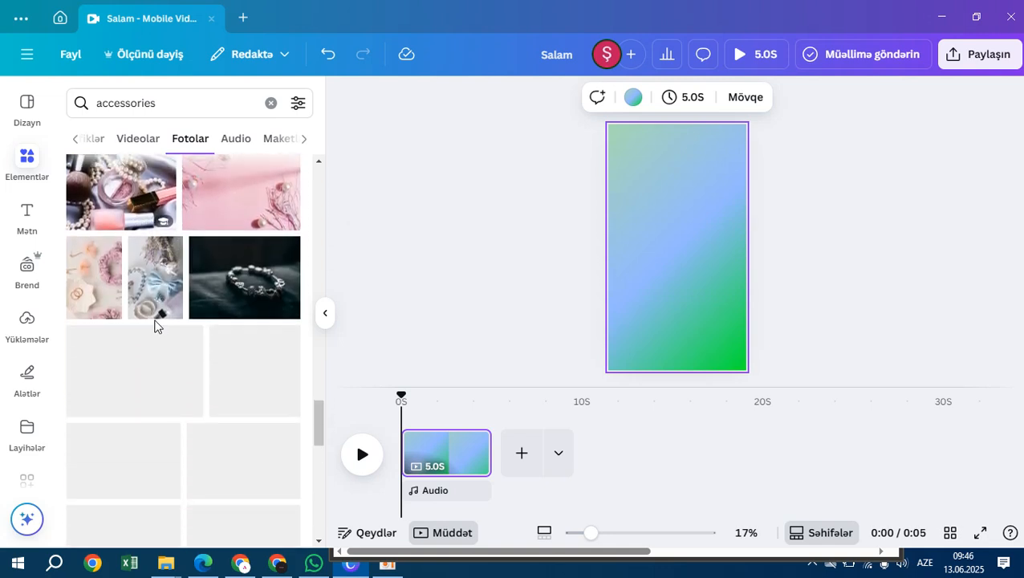
pyautogui.scroll(-5, 155, 325)
pyautogui.scroll(-3, 155, 325)
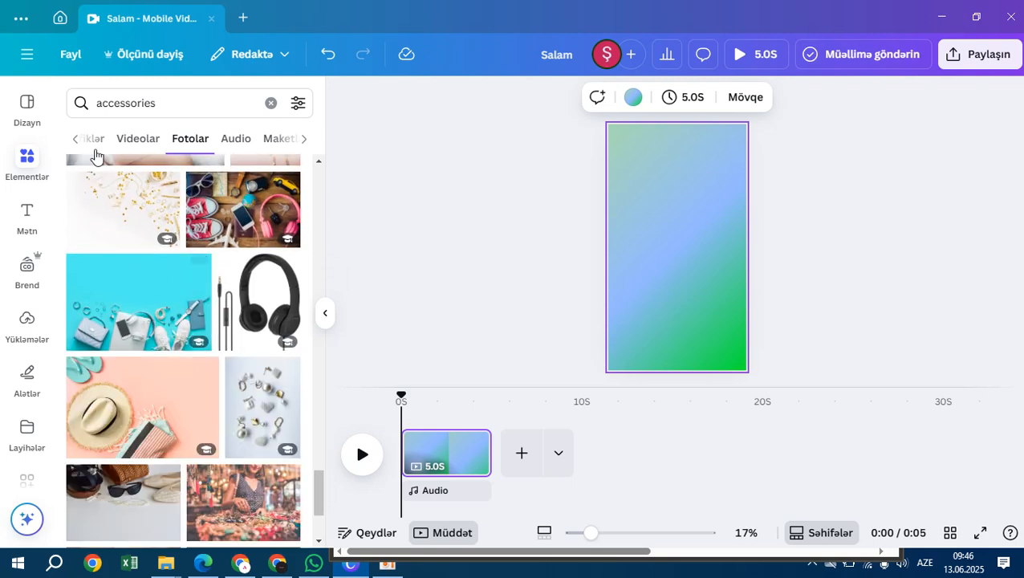
# Step: Return to the graphics in the "accessories" results and look through them
pyautogui.click(91, 138)
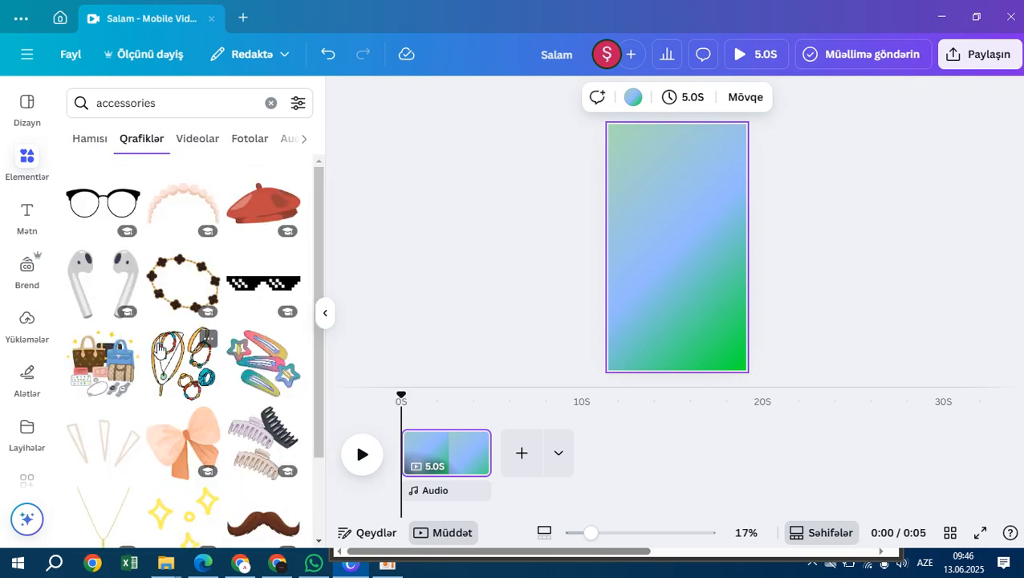
pyautogui.scroll(-4, 158, 348)
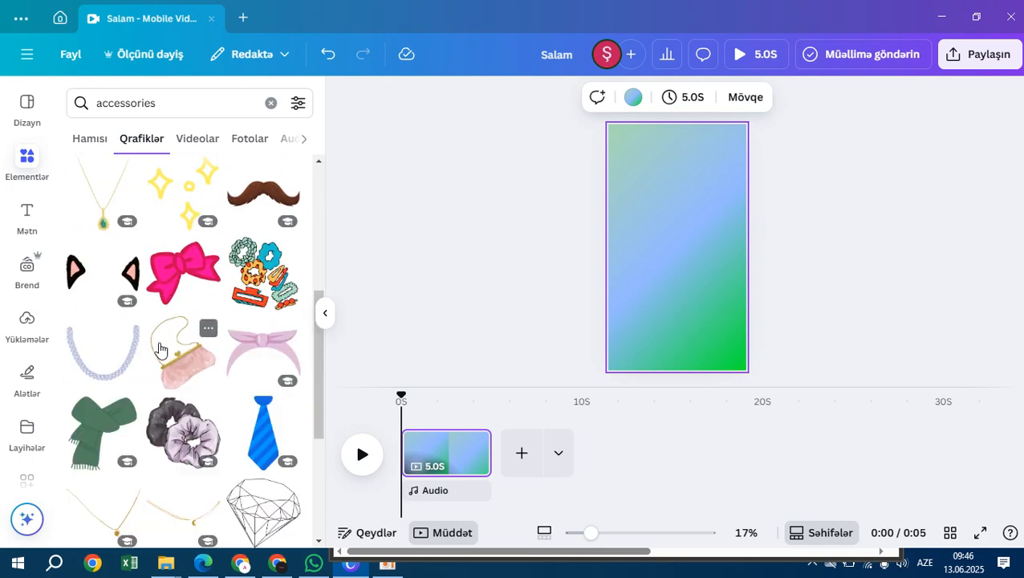
pyautogui.scroll(-2, 158, 348)
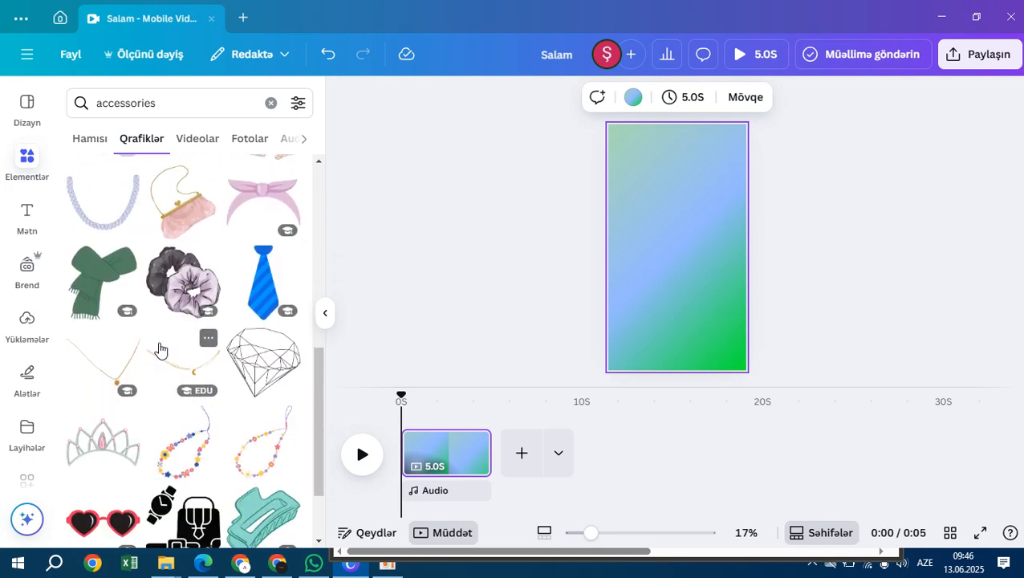
pyautogui.scroll(-2, 158, 348)
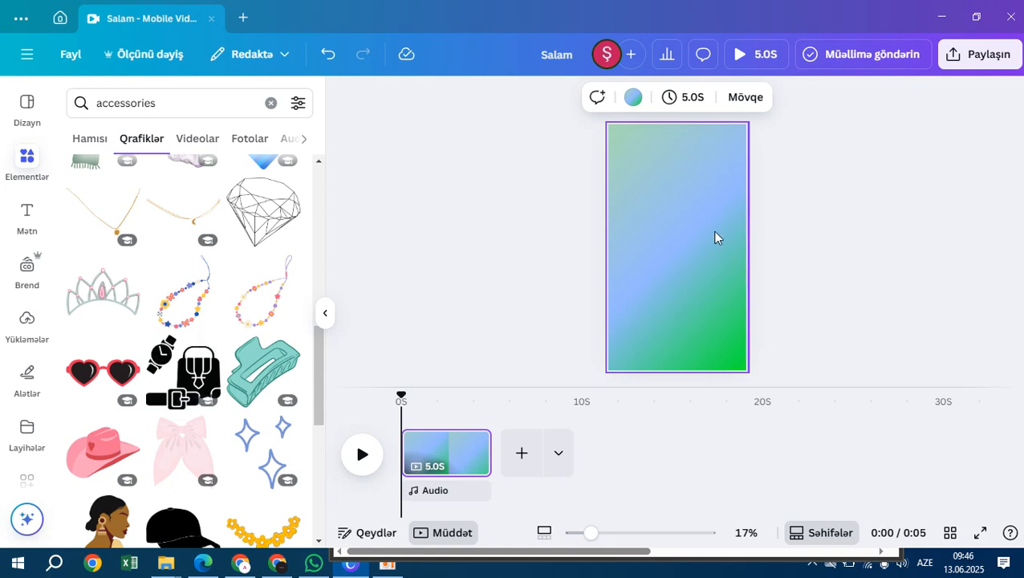
pyautogui.scroll(-4, 150, 391)
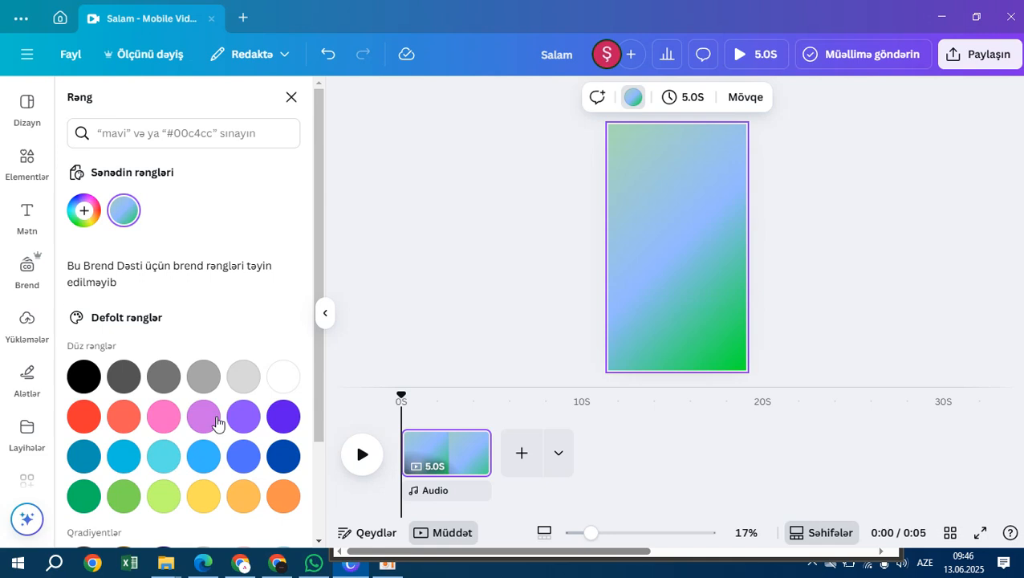
# Step: Try the default grey-to-white gradient and plain white as the page background
pyautogui.scroll(-2, 224, 430)
pyautogui.click(203, 438)
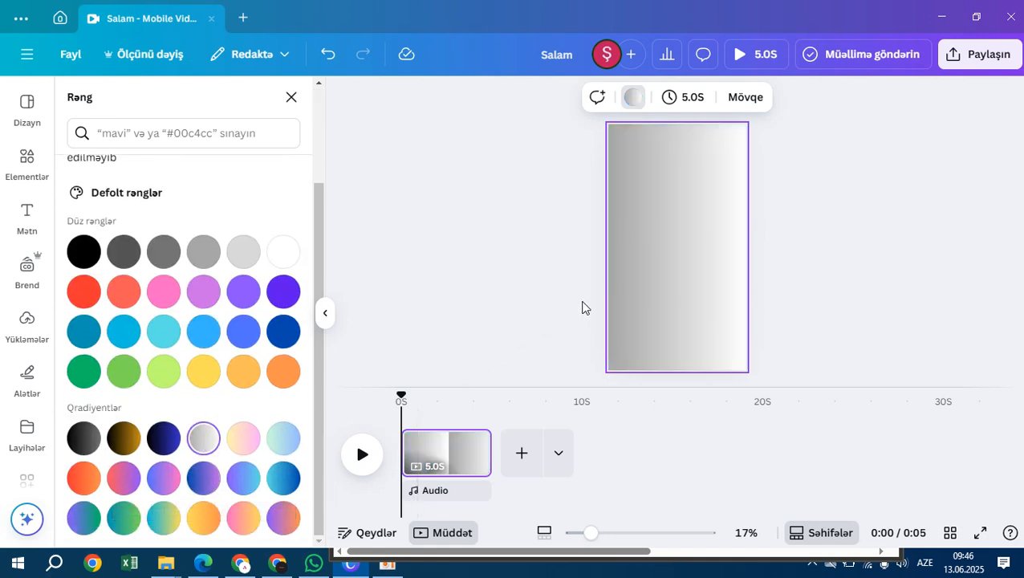
pyautogui.scroll(3, 241, 321)
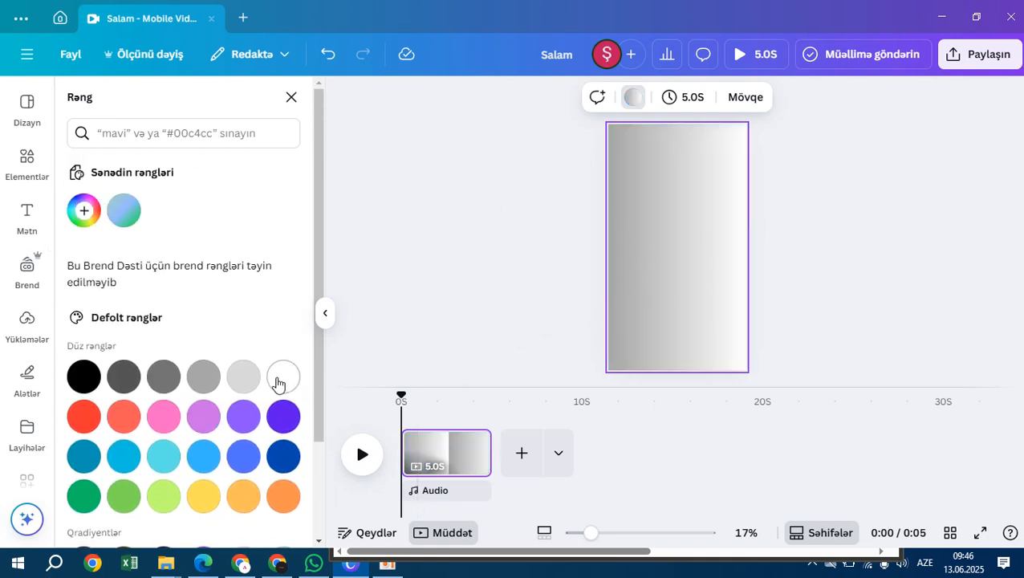
pyautogui.click(284, 376)
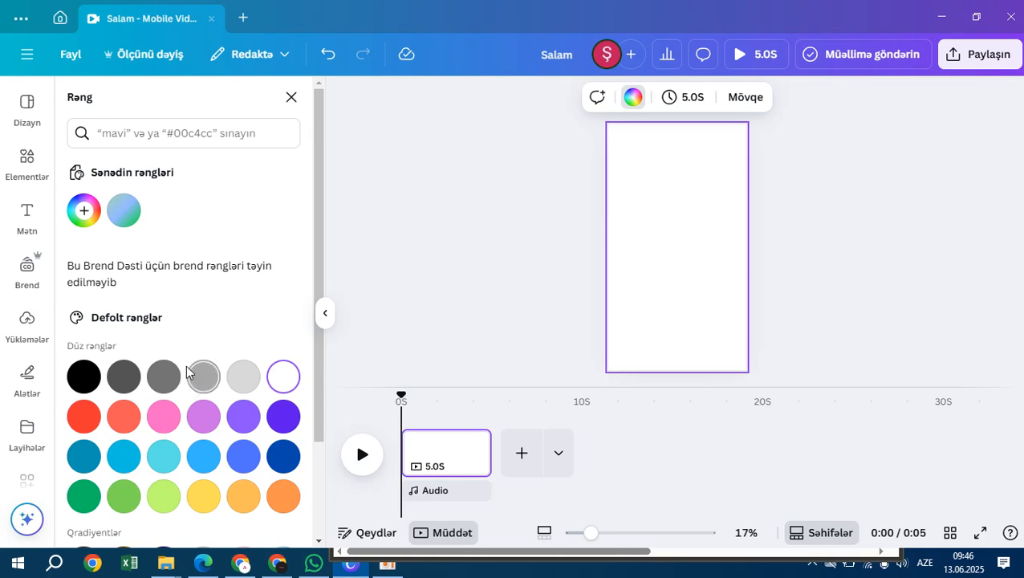
# Step: Set the page background to the default yellow, lighten it to the pale yellow #FAEDB9 and close the colour settings
pyautogui.scroll(-2, 161, 393)
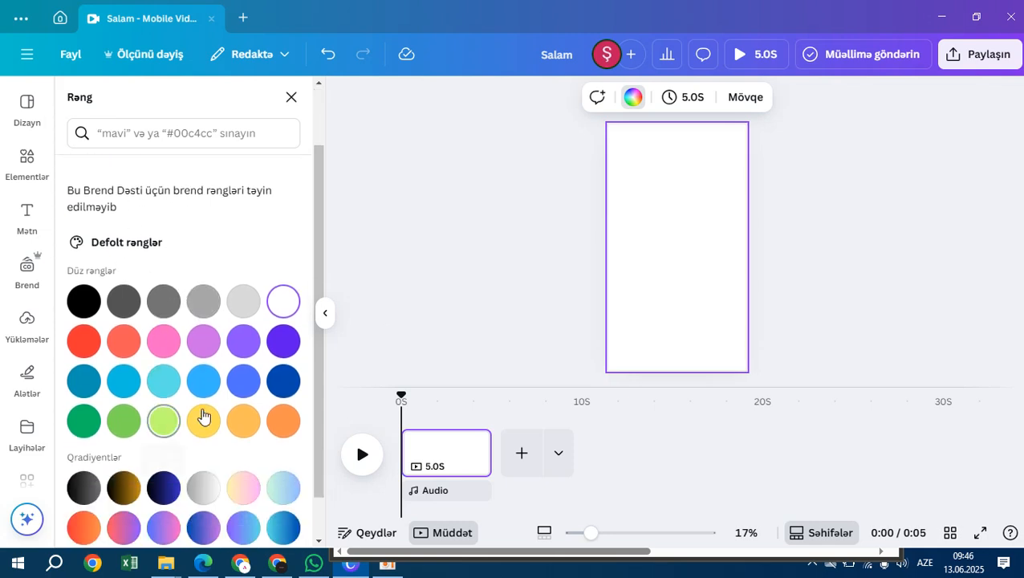
pyautogui.scroll(-1, 160, 425)
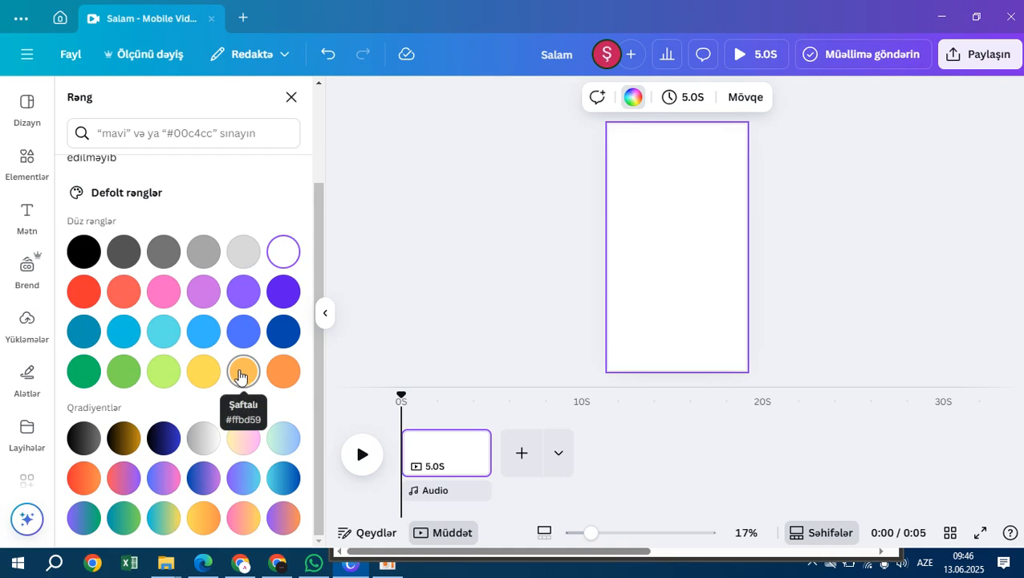
pyautogui.scroll(2, 176, 401)
pyautogui.click(216, 455)
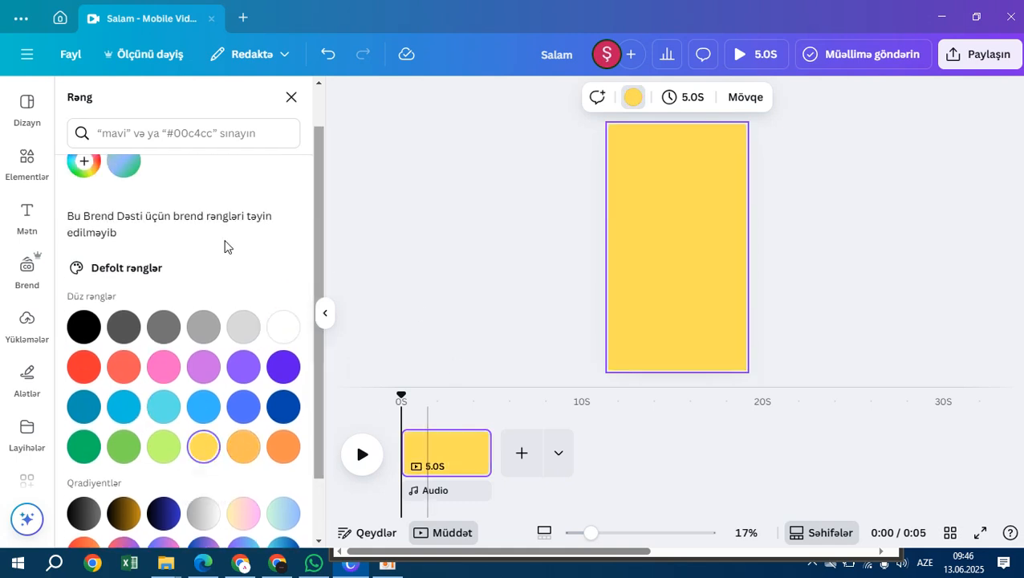
pyautogui.scroll(1, 107, 240)
pyautogui.click(81, 225)
pyautogui.moveTo(209, 309); pyautogui.dragTo(126, 285)
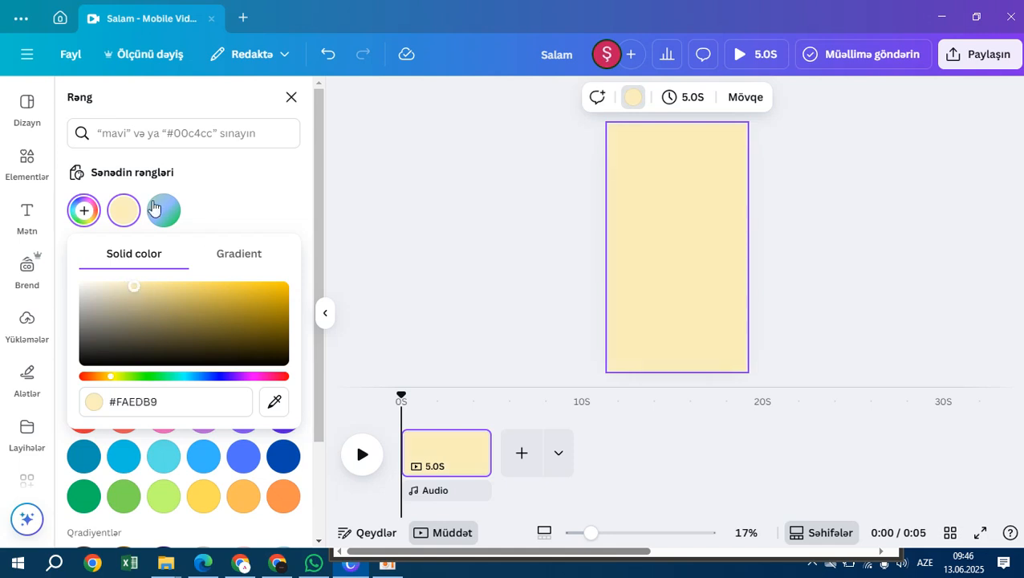
pyautogui.click(291, 97)
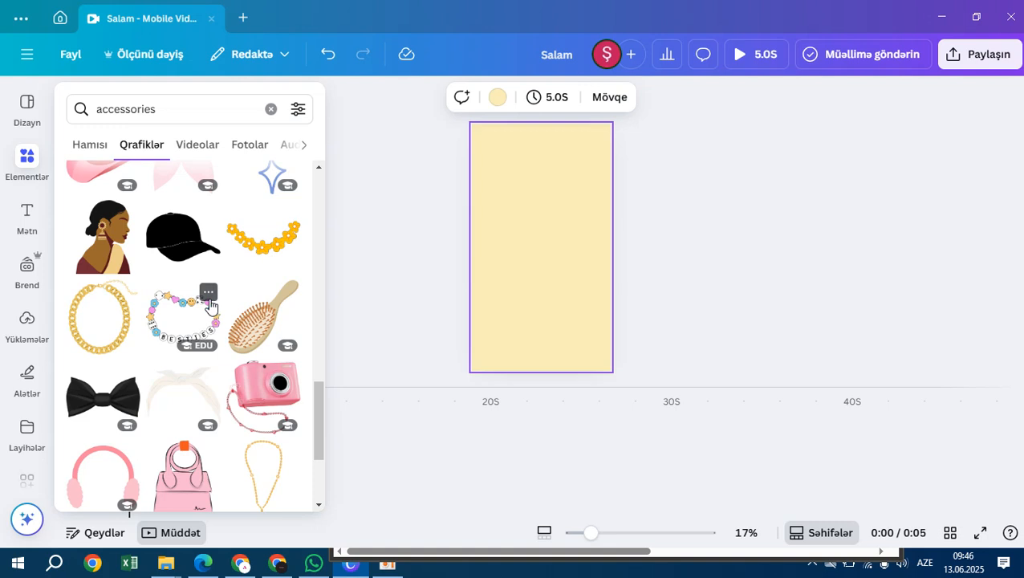
# Step: Add the black bow tie graphic from the accessories results, shrink it and place it near the left edge at the page's mid-height
pyautogui.scroll(-1, 177, 348)
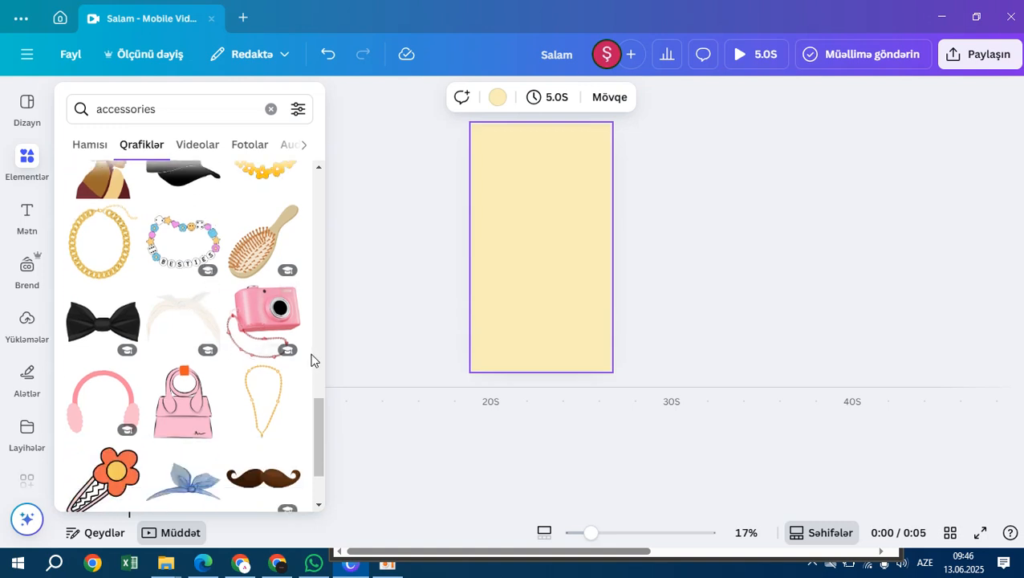
pyautogui.scroll(-1, 234, 379)
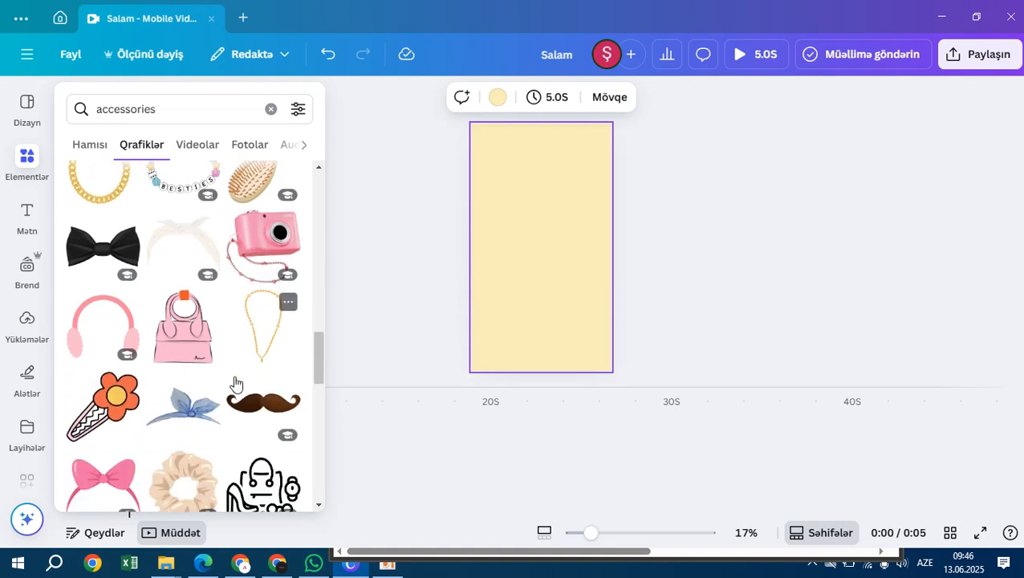
pyautogui.click(98, 250)
pyautogui.moveTo(596, 276); pyautogui.dragTo(542, 248)
pyautogui.moveTo(527, 283); pyautogui.dragTo(521, 291)
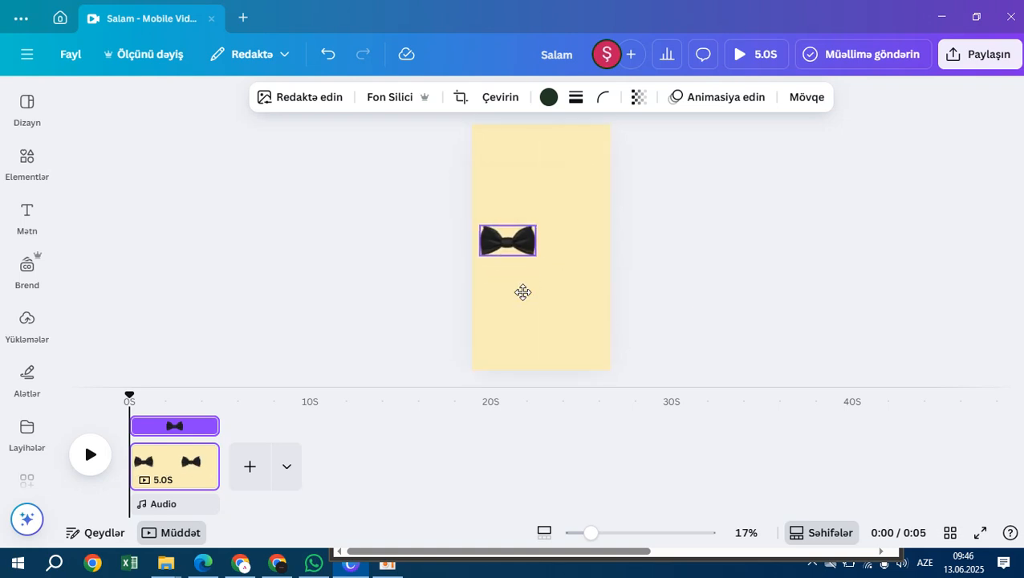
# Step: Find the colourful charm bracelet graphic in the accessories results, add it, shrink it and place it below and to the right of the bow tie
pyautogui.click(26, 161)
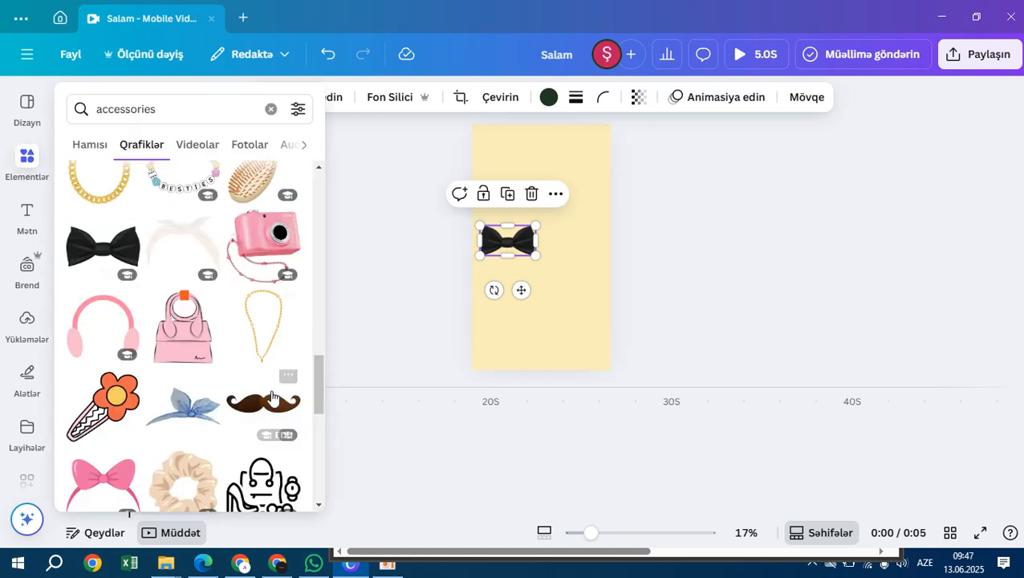
pyautogui.scroll(-2, 241, 369)
pyautogui.scroll(-1, 223, 367)
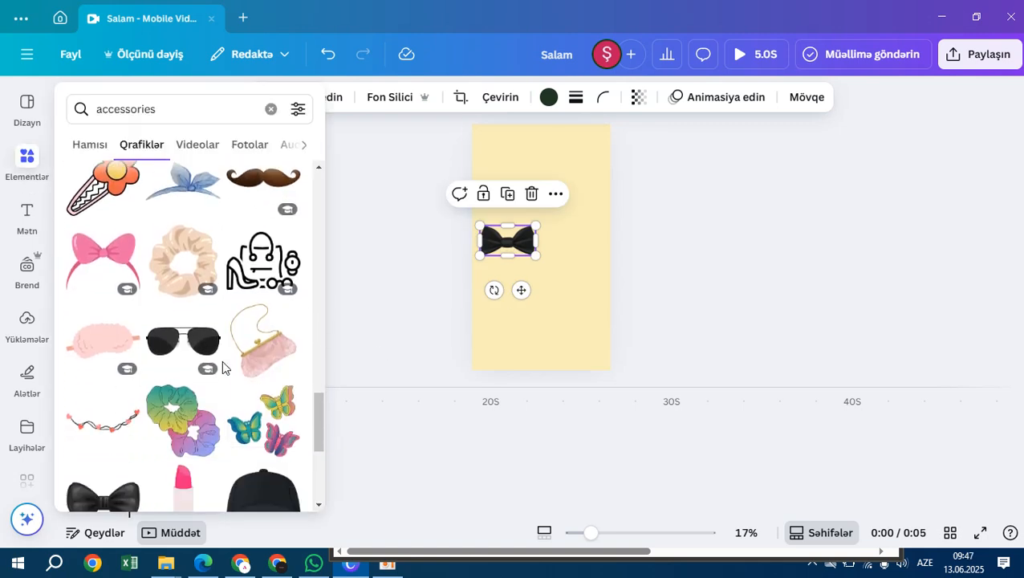
pyautogui.scroll(-2, 223, 367)
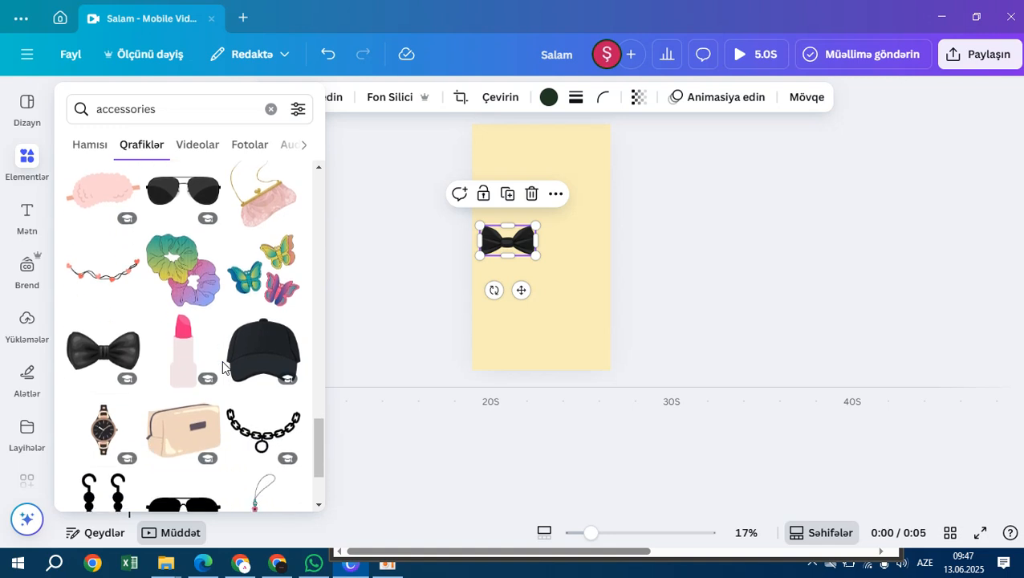
pyautogui.scroll(-2, 222, 368)
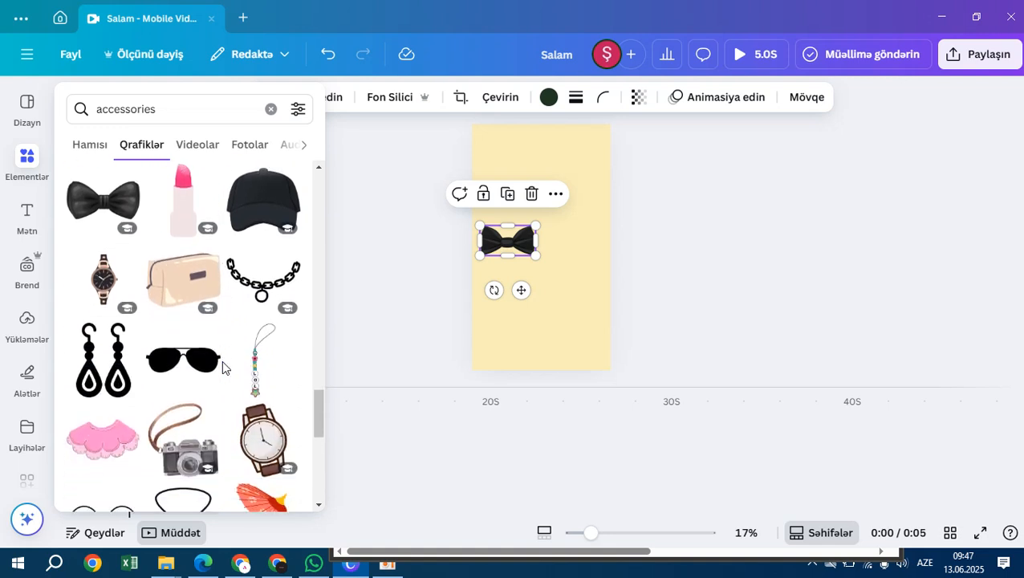
pyautogui.scroll(-1, 223, 368)
pyautogui.scroll(-1, 223, 368)
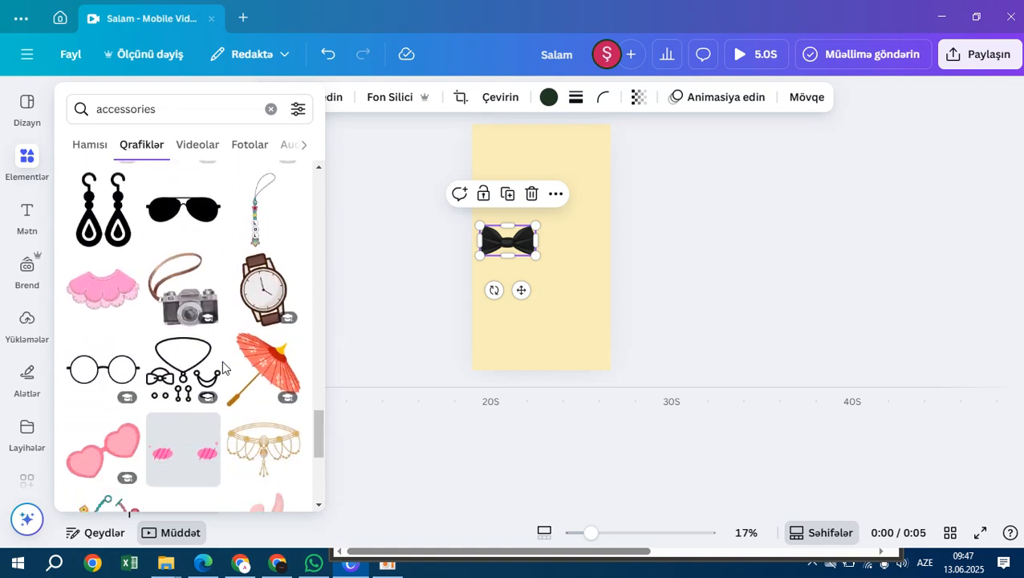
pyautogui.scroll(-1, 223, 368)
pyautogui.scroll(-1, 222, 368)
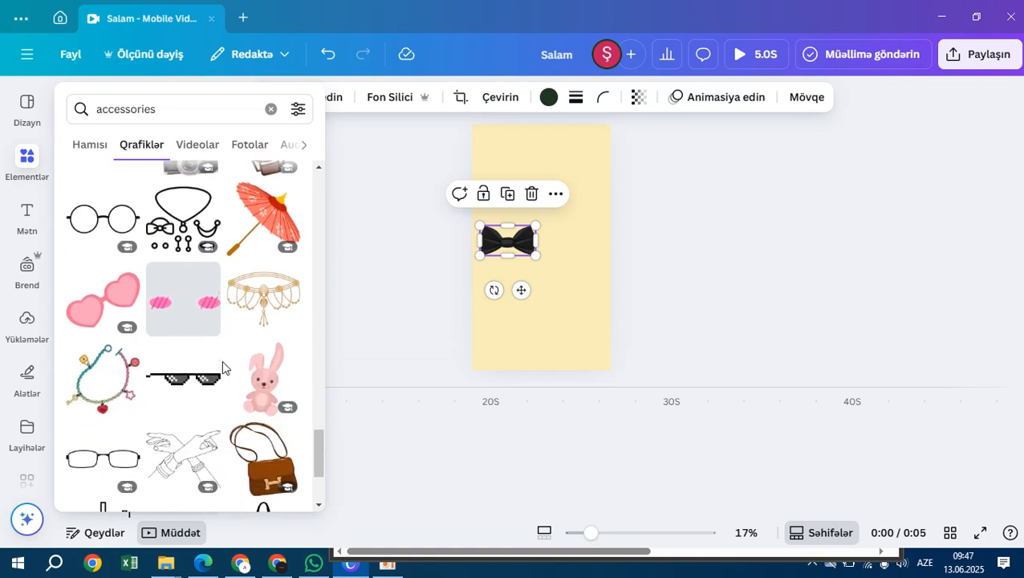
pyautogui.scroll(-1, 222, 368)
pyautogui.click(96, 297)
pyautogui.moveTo(558, 261); pyautogui.dragTo(586, 303)
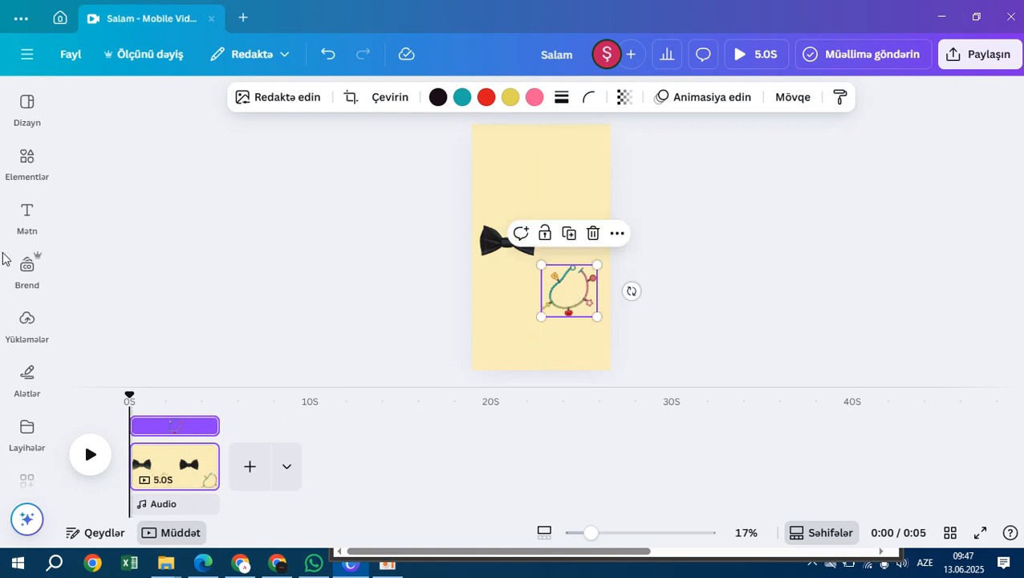
# Step: Show all recommendations related to the bracelet, add the teddy bear keychain graphic, shrink it and place it below the bow tie
pyautogui.click(27, 161)
pyautogui.scroll(-2, 231, 277)
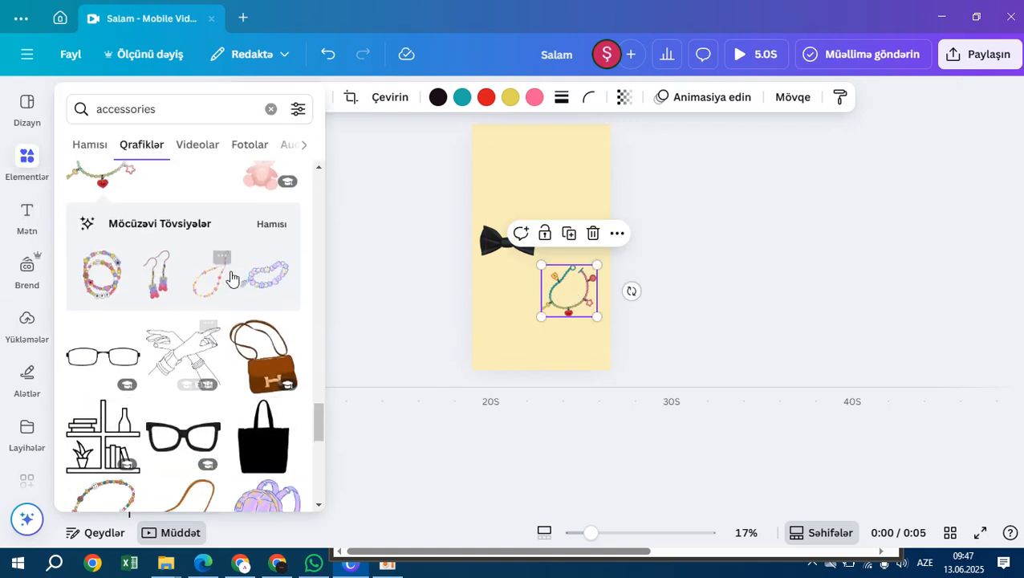
pyautogui.click(271, 224)
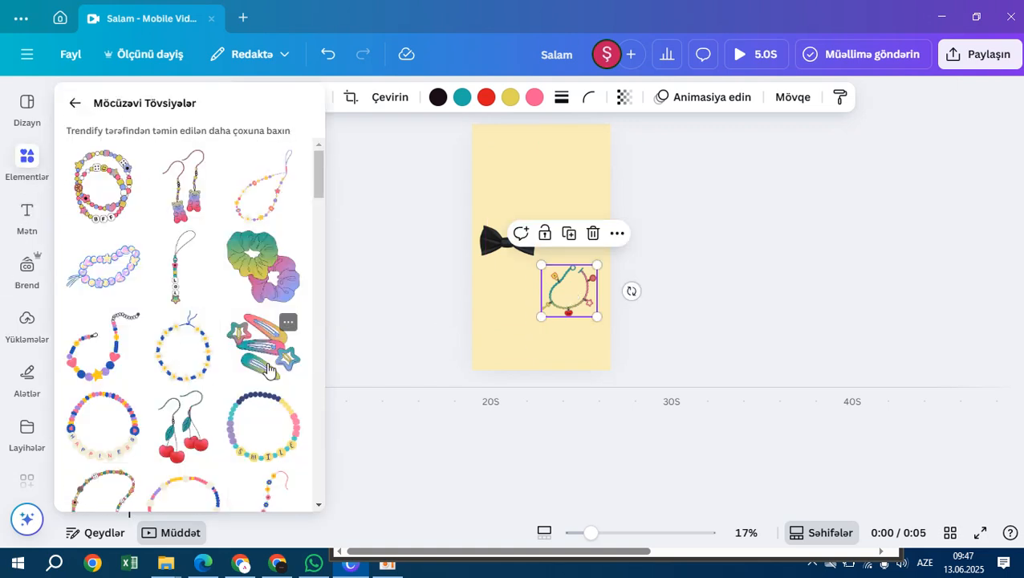
pyautogui.scroll(-3, 208, 426)
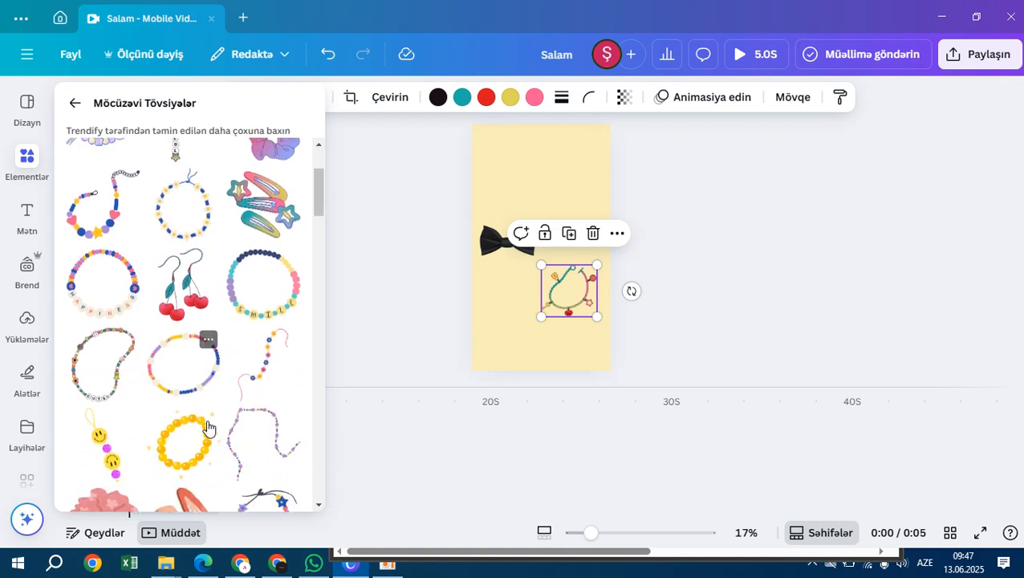
pyautogui.scroll(-3, 207, 426)
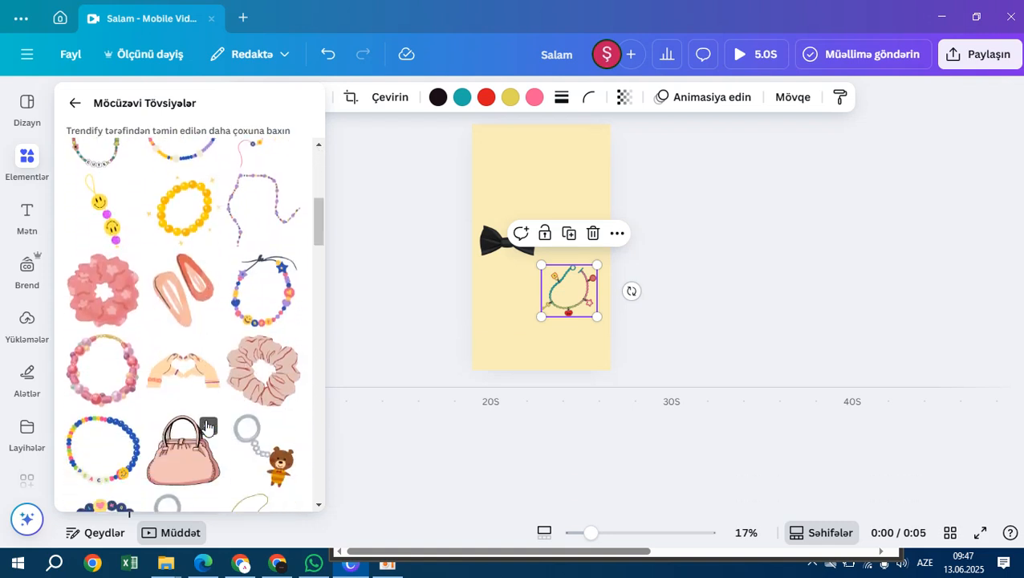
pyautogui.scroll(-3, 257, 321)
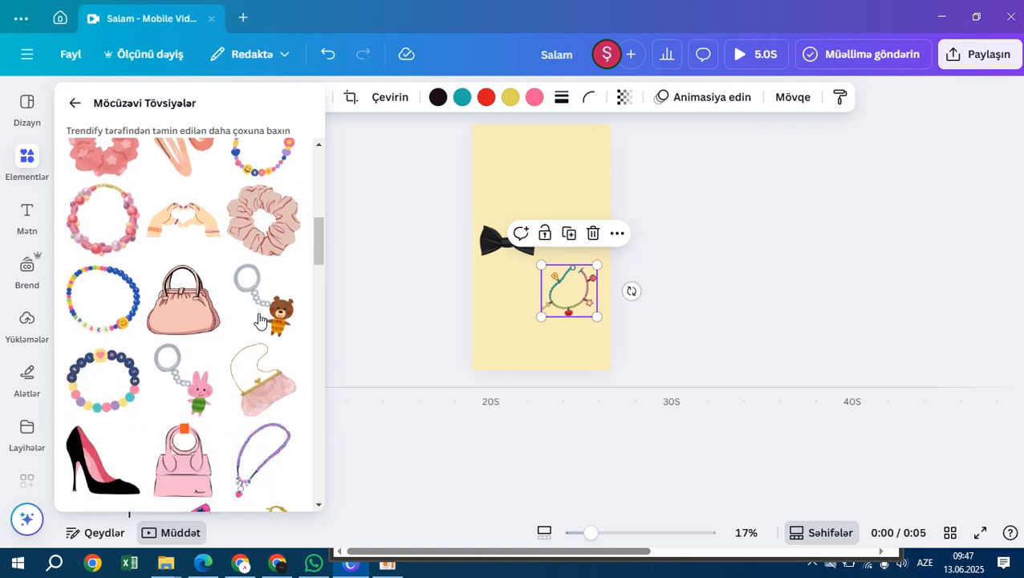
pyautogui.click(256, 302)
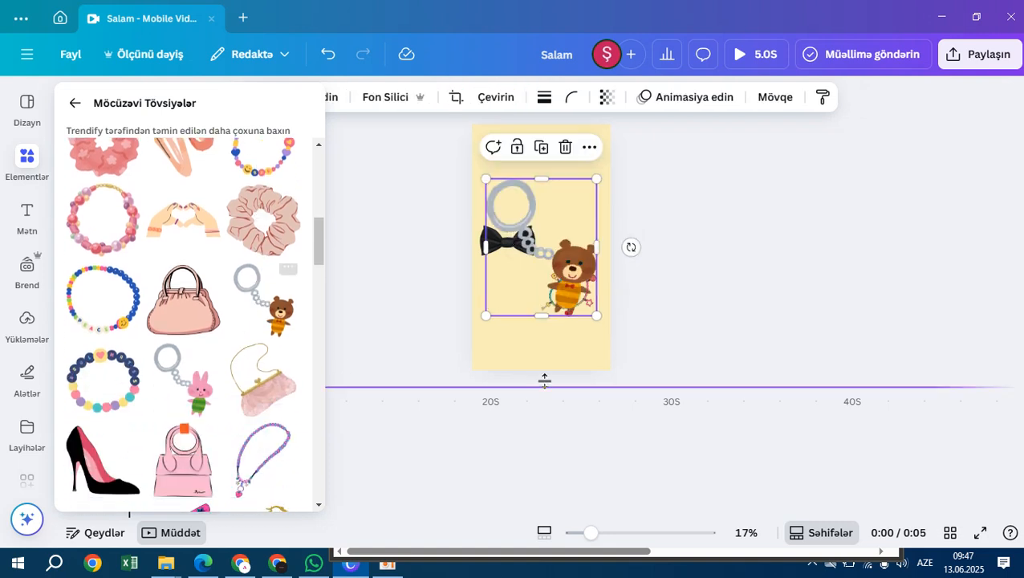
pyautogui.moveTo(593, 185); pyautogui.dragTo(539, 263)
pyautogui.moveTo(507, 310); pyautogui.dragTo(504, 326)
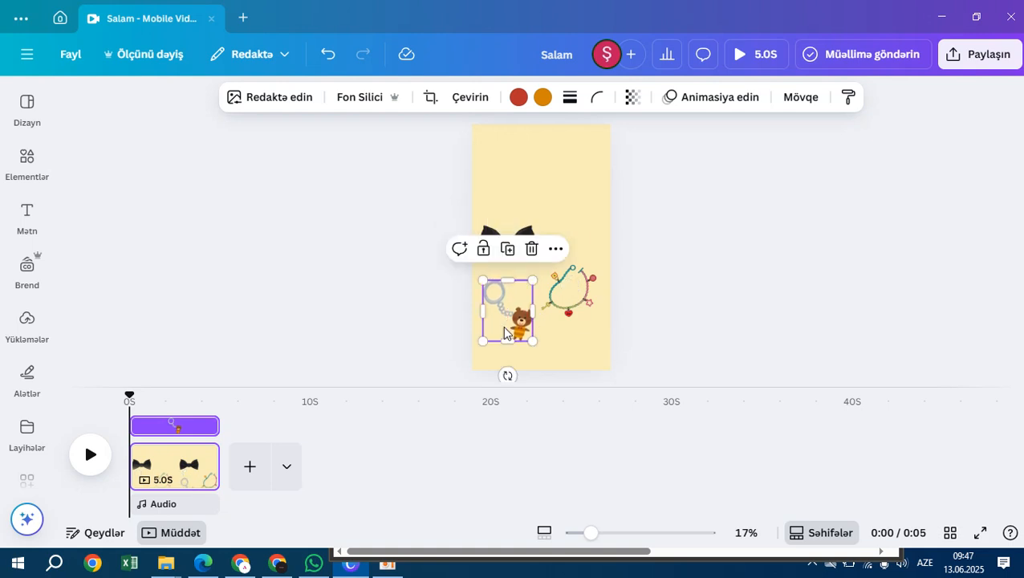
# Step: Change the page background to the cream colour #F4E9BD and turn it into a cream-to-green horizontal gradient
pyautogui.click(483, 125)
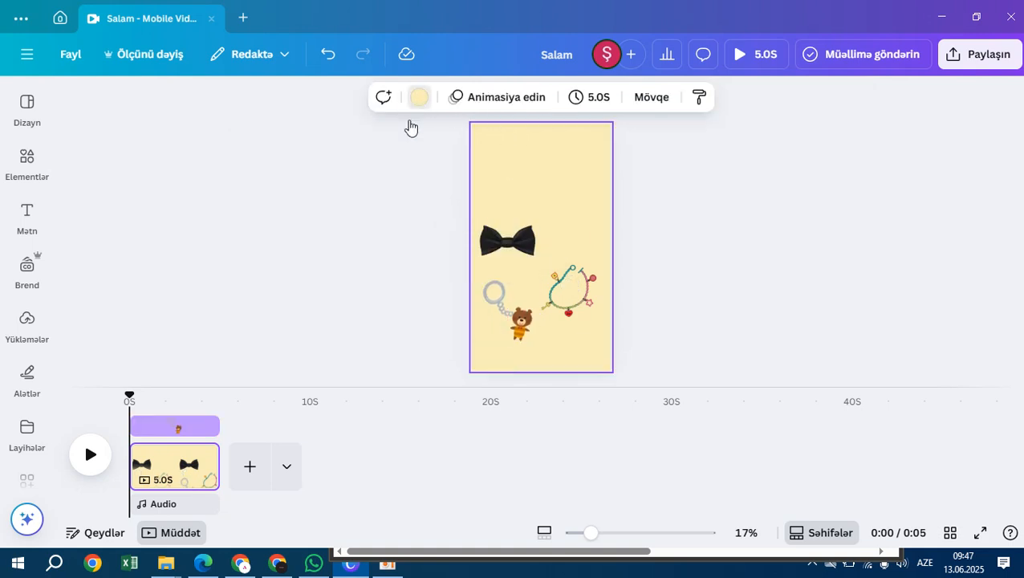
pyautogui.click(418, 97)
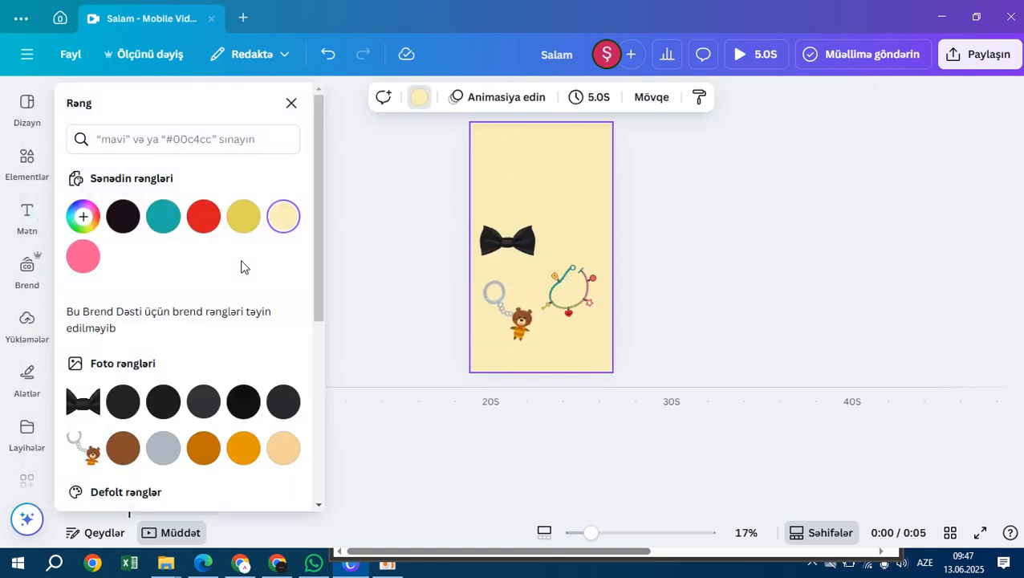
pyautogui.click(82, 216)
pyautogui.click(98, 298)
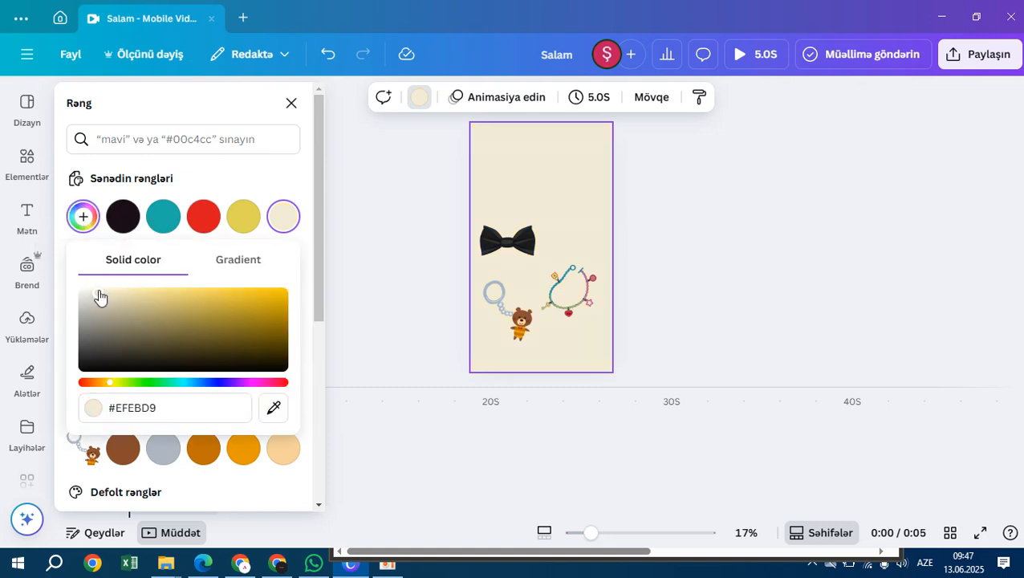
pyautogui.moveTo(104, 294); pyautogui.dragTo(126, 293)
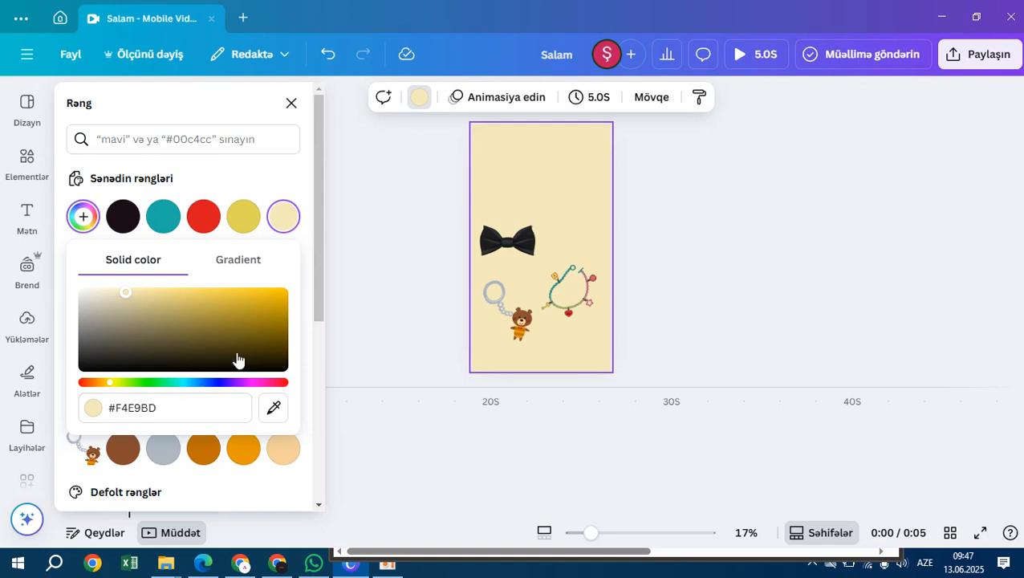
pyautogui.click(248, 266)
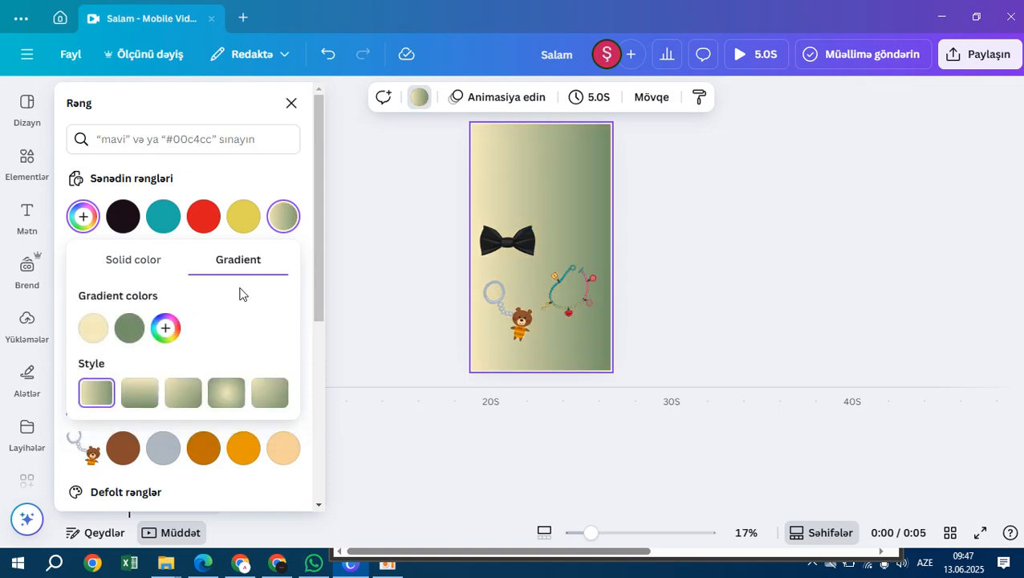
# Step: Replace the page's gradient background with a solid off-white colour
pyautogui.click(129, 264)
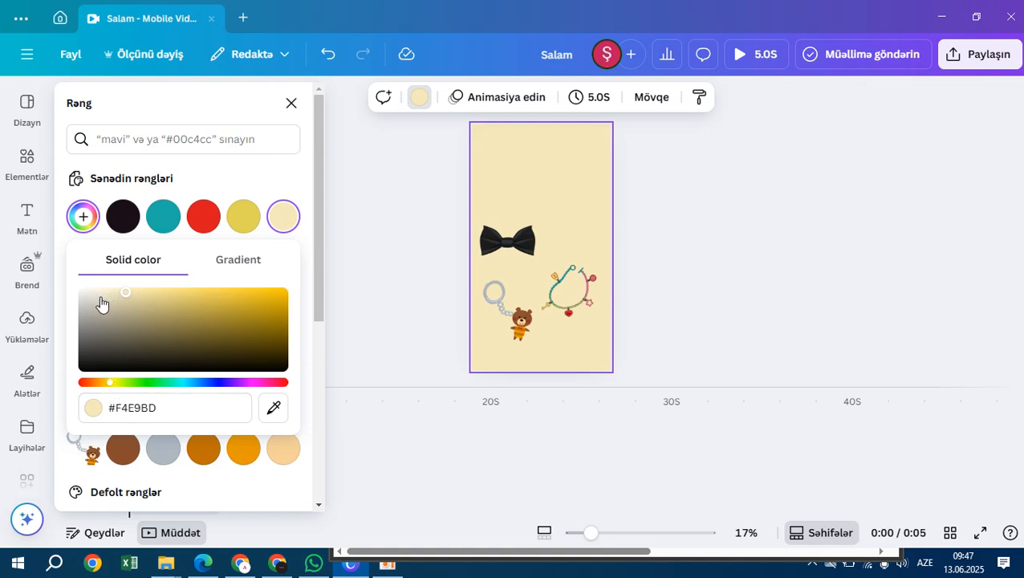
pyautogui.click(386, 354)
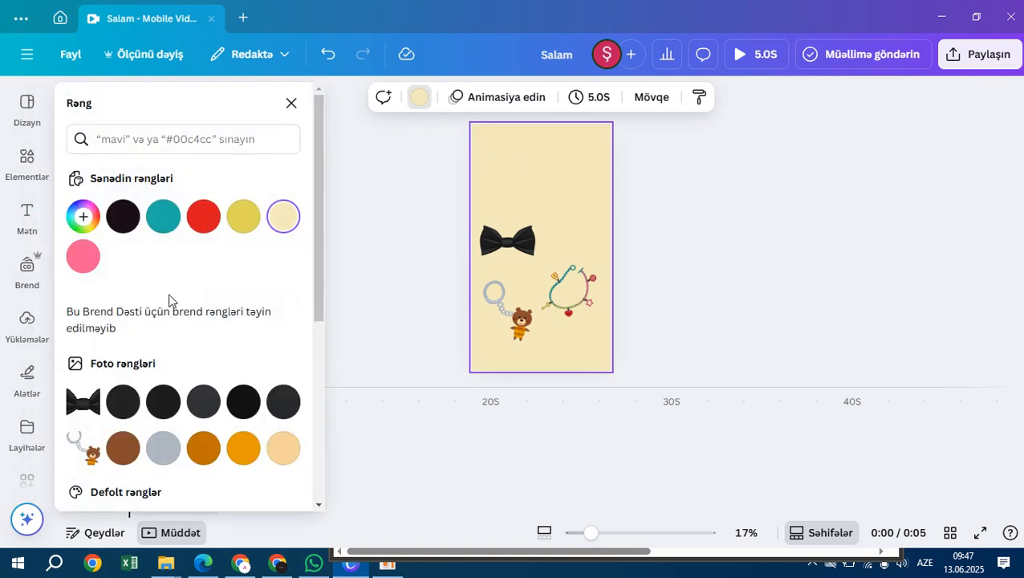
pyautogui.scroll(-2, 168, 301)
pyautogui.scroll(1, 167, 299)
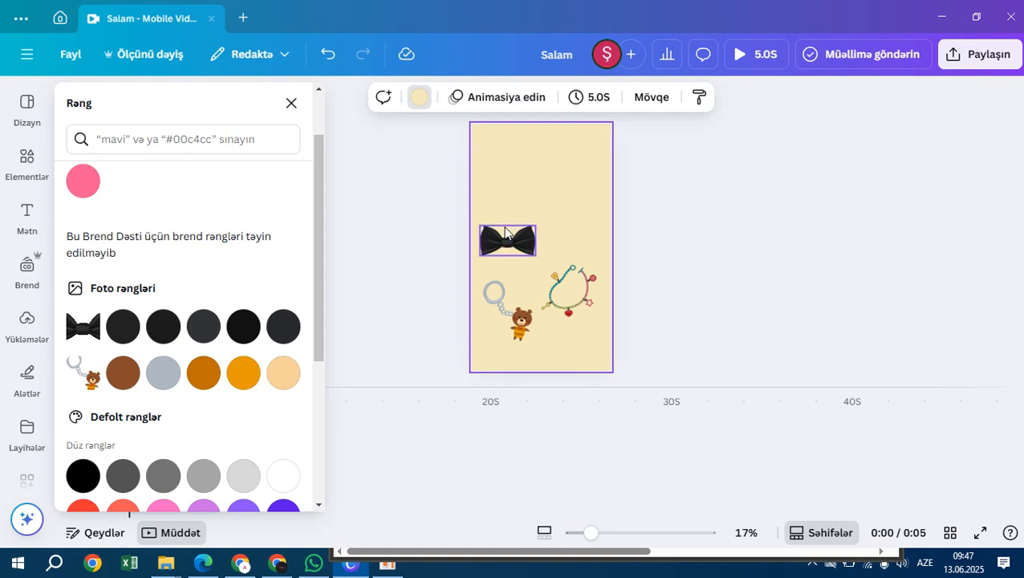
pyautogui.scroll(1, 142, 225)
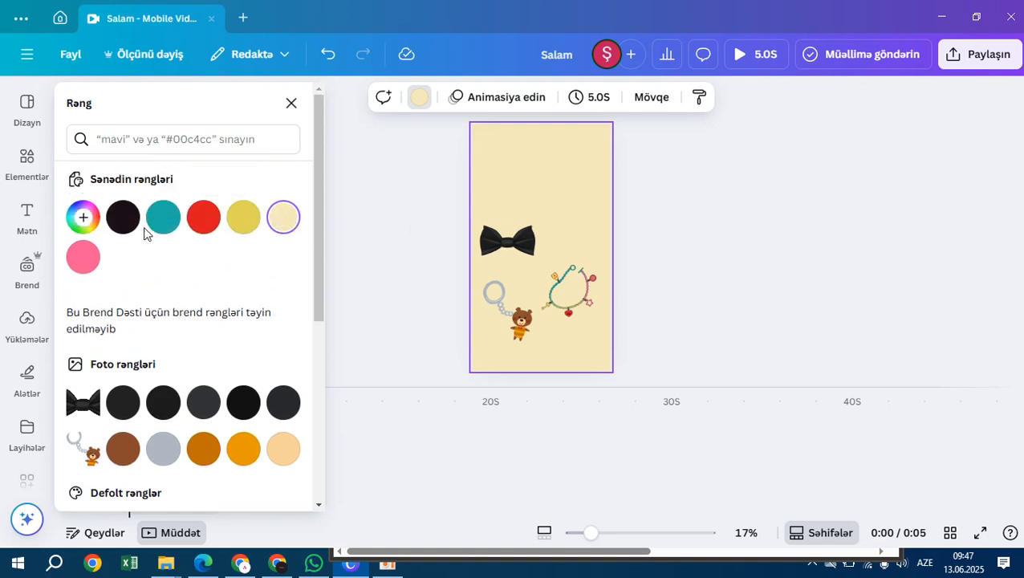
pyautogui.click(82, 217)
pyautogui.click(80, 298)
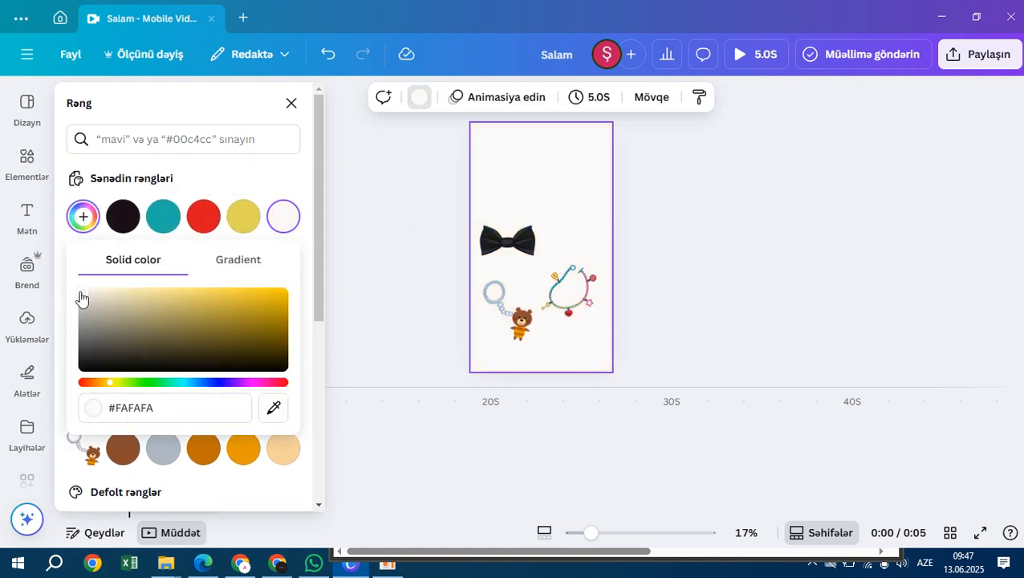
pyautogui.moveTo(83, 293); pyautogui.dragTo(82, 292)
pyautogui.click(655, 245)
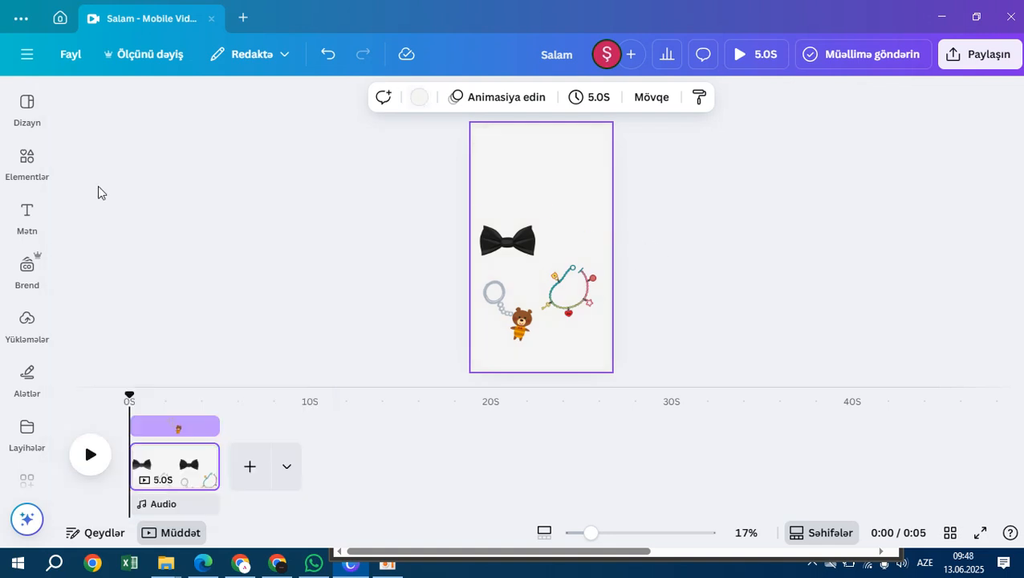
# Step: Add a default heading text box and place it near the top of the page, above the bow tie
pyautogui.click(23, 234)
pyautogui.click(121, 244)
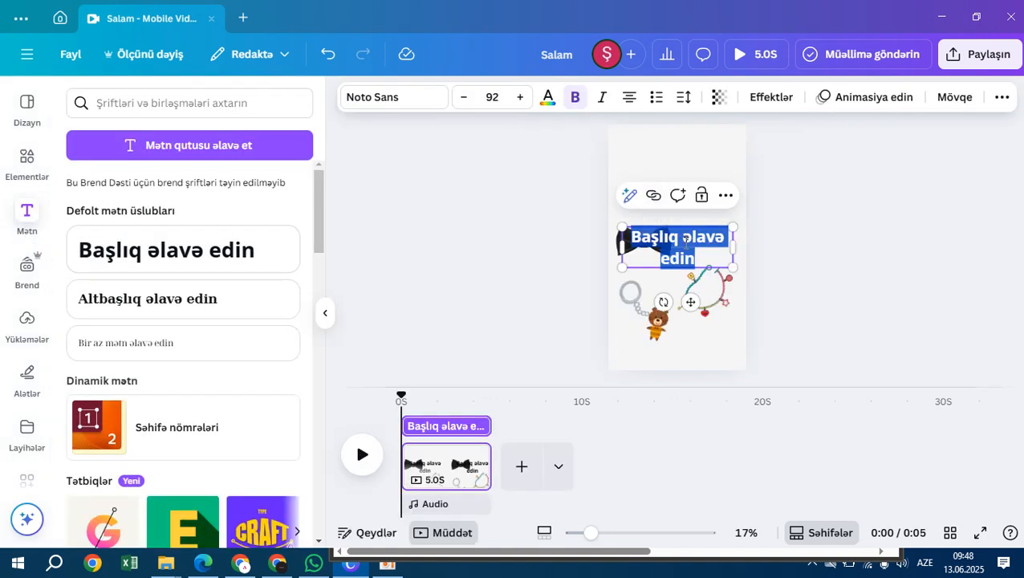
pyautogui.moveTo(720, 256); pyautogui.dragTo(715, 163)
pyautogui.click(711, 171)
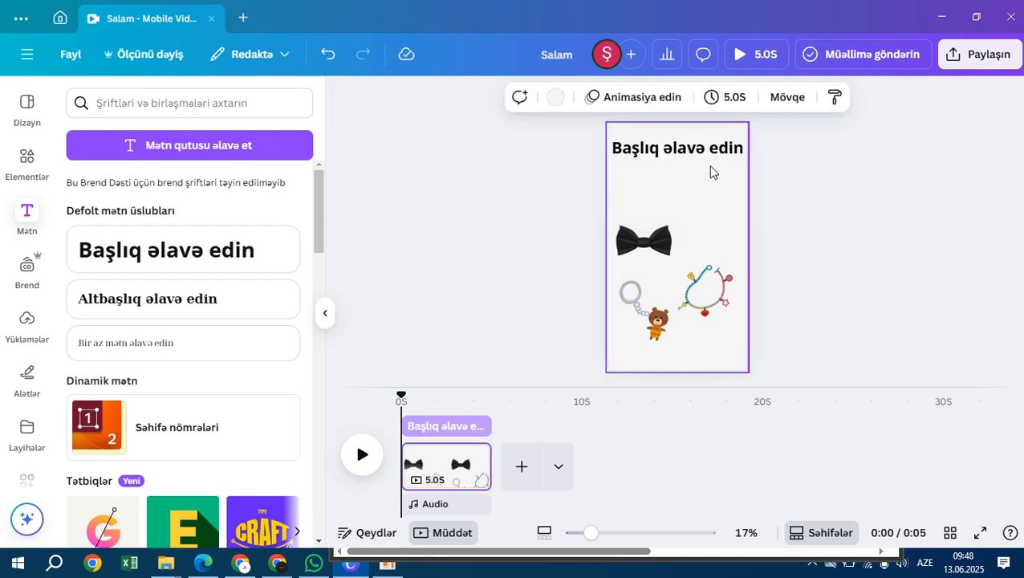
# Step: Change the heading text to "3 bir yerdə" and move it slightly lower on the page
pyautogui.doubleClick(669, 152)
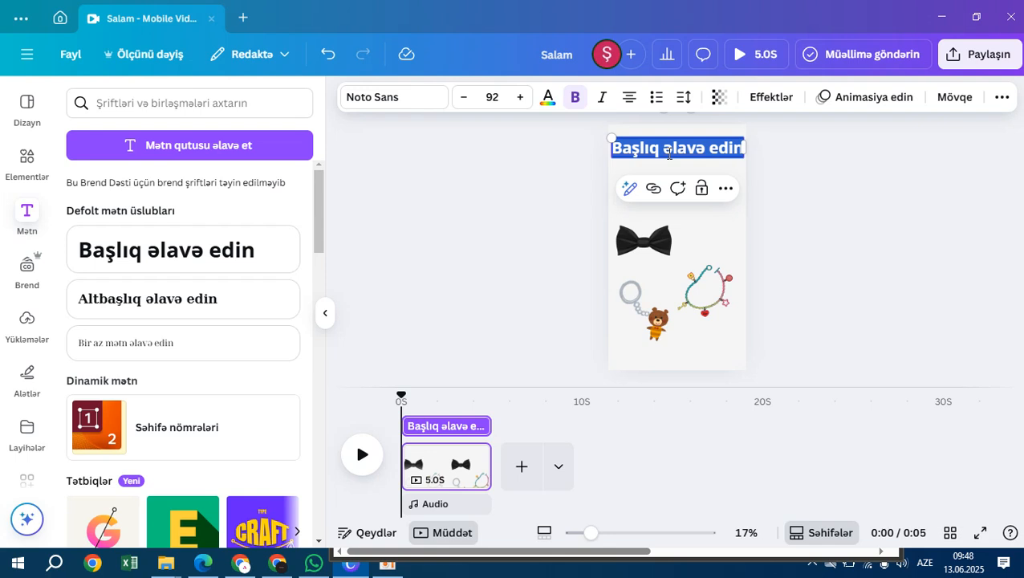
pyautogui.write('№')
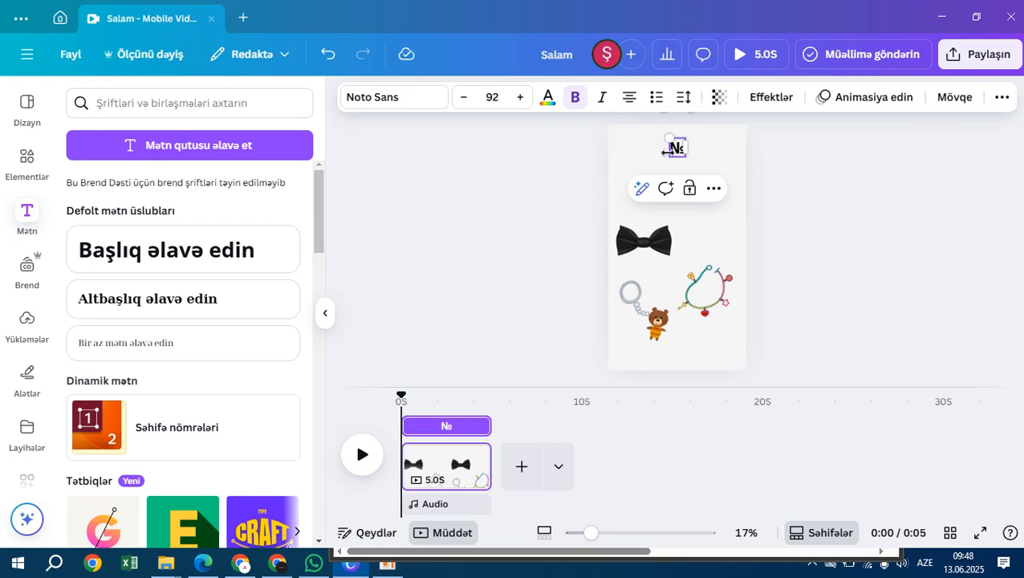
pyautogui.write('3')
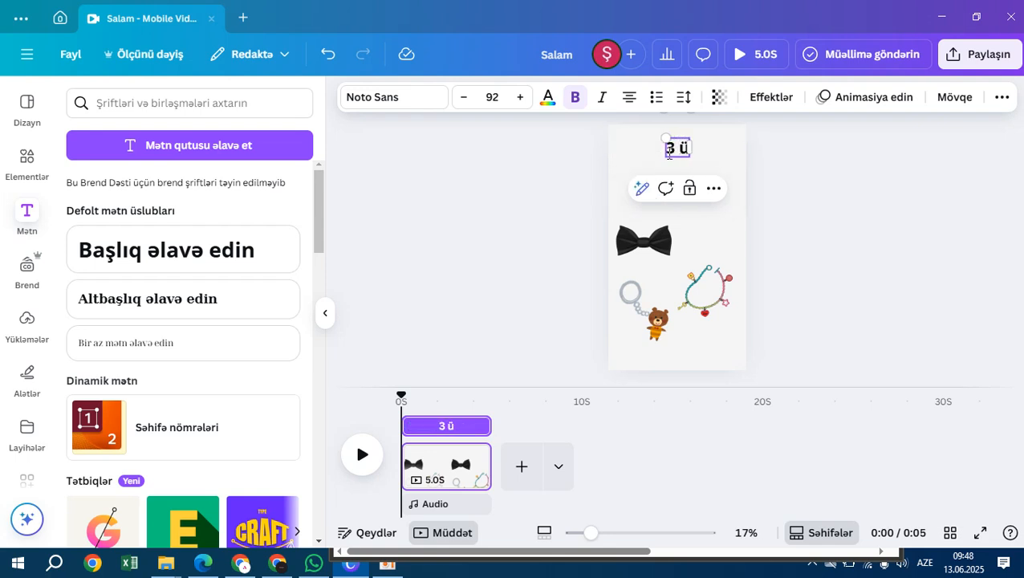
pyautogui.write(' bir y')
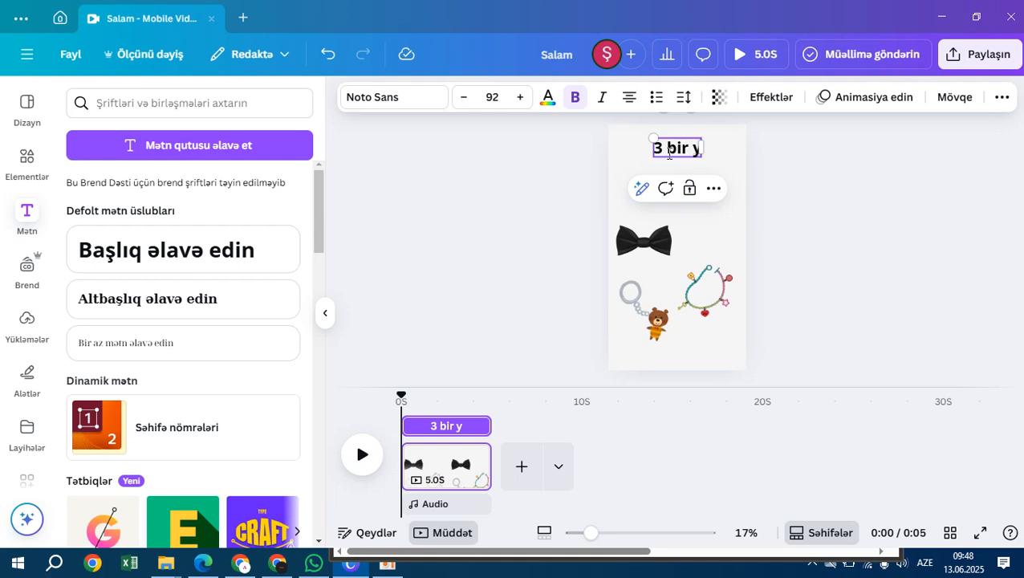
pyautogui.write('erdə')
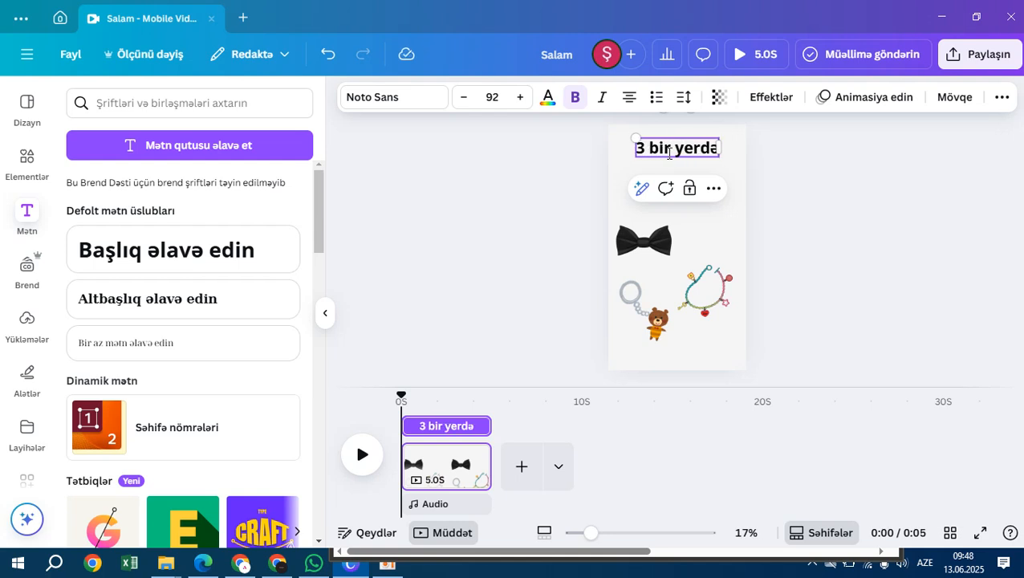
pyautogui.moveTo(672, 152); pyautogui.dragTo(672, 170)
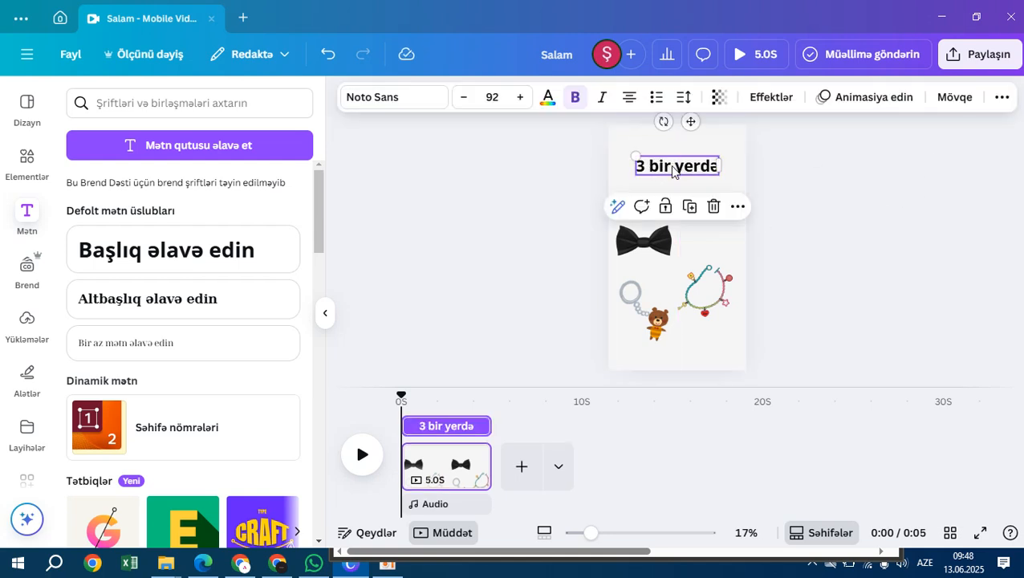
# Step: Set the heading's font to Helvetica World at size 120 and centre it above the graphics
pyautogui.click(491, 97)
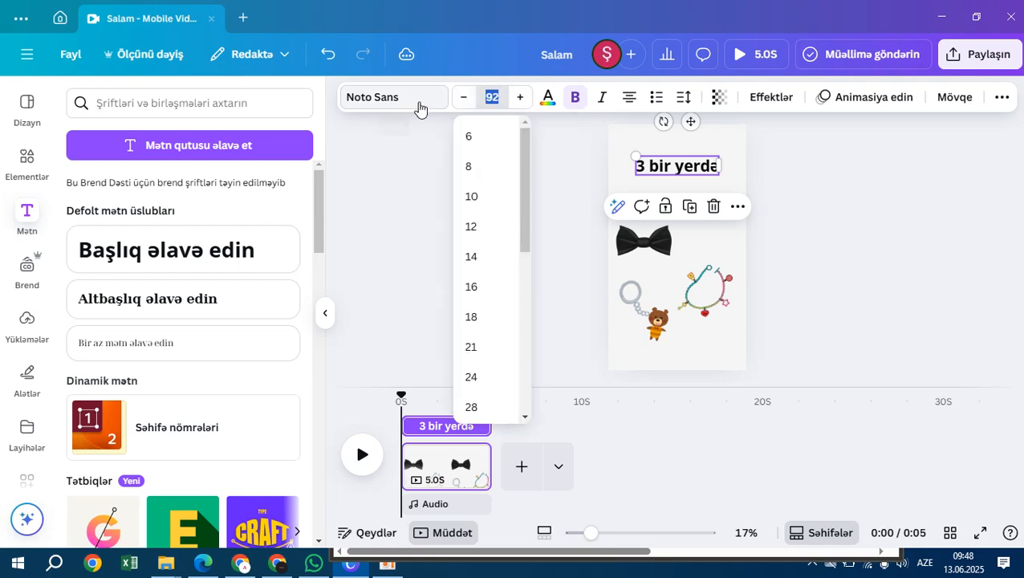
pyautogui.click(405, 98)
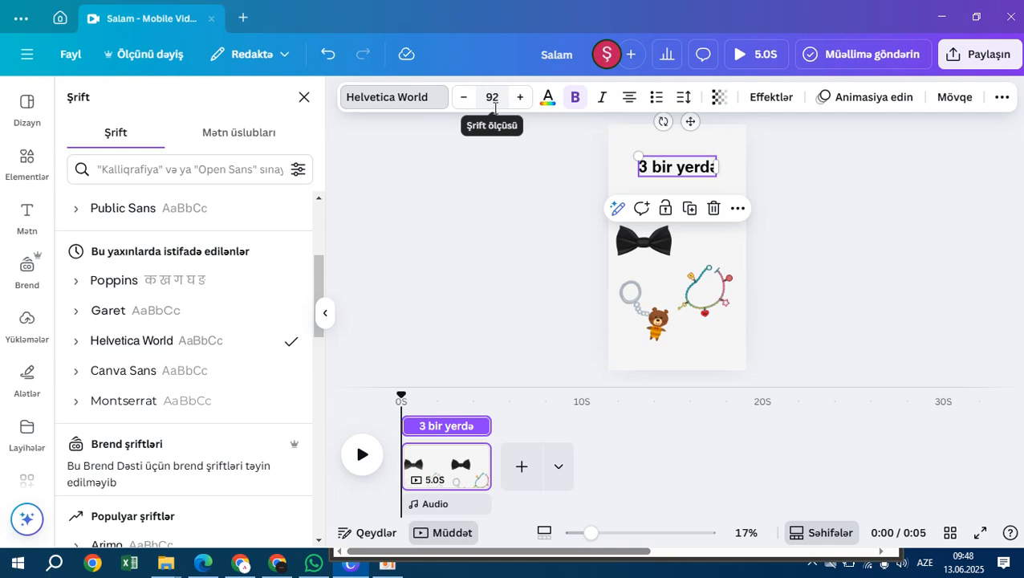
pyautogui.click(492, 97)
pyautogui.write('120')
pyautogui.press('Return')
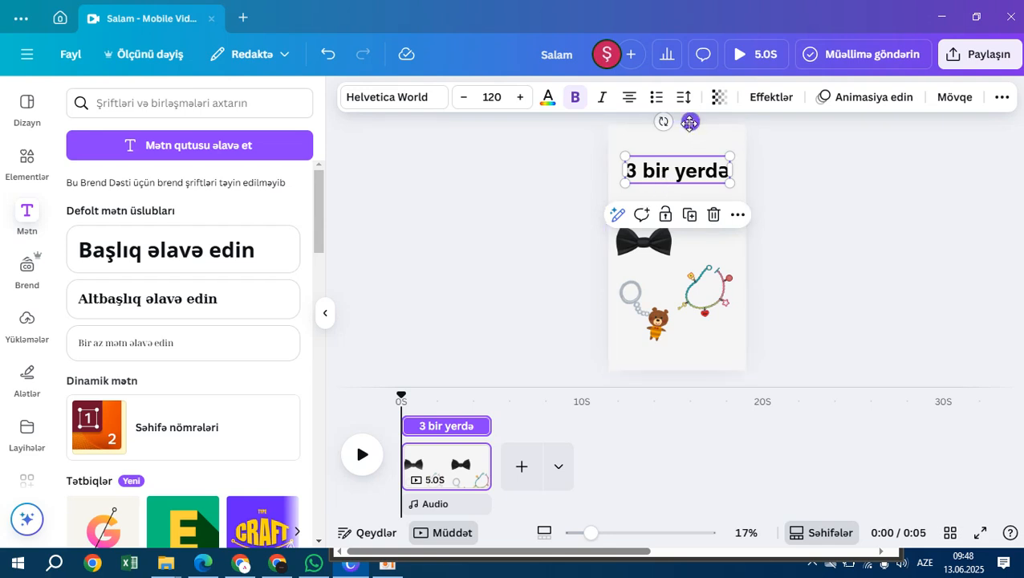
pyautogui.moveTo(689, 121); pyautogui.dragTo(691, 120)
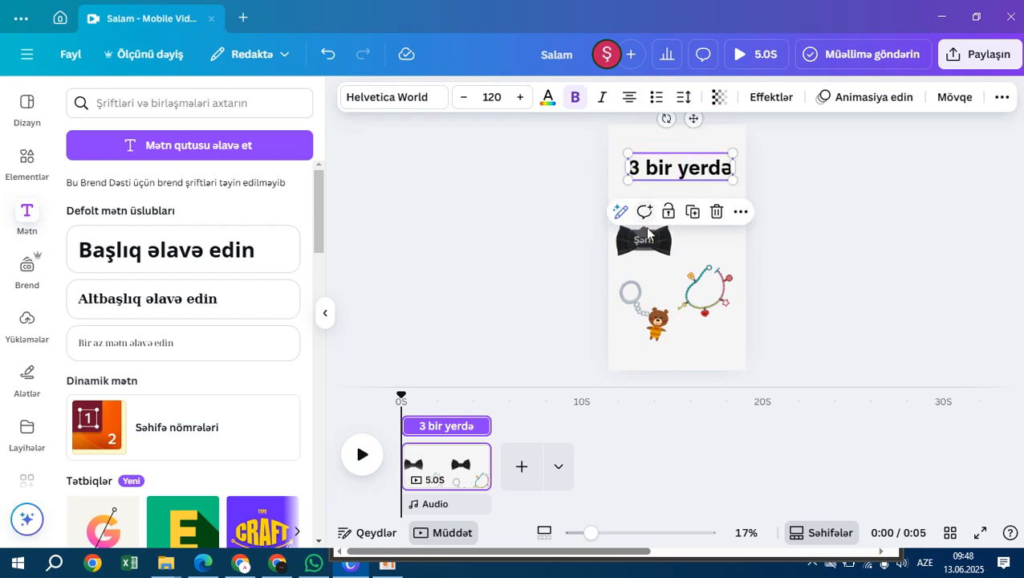
# Step: Rearrange the graphics under the heading, with the bow tie and bracelet moved up and the keychain below the bow tie
pyautogui.moveTo(649, 253); pyautogui.dragTo(654, 244)
pyautogui.moveTo(702, 297); pyautogui.dragTo(718, 287)
pyautogui.moveTo(661, 318); pyautogui.dragTo(656, 322)
pyautogui.moveTo(732, 289); pyautogui.dragTo(716, 279)
pyautogui.moveTo(647, 322); pyautogui.dragTo(656, 323)
pyautogui.moveTo(702, 286); pyautogui.dragTo(706, 287)
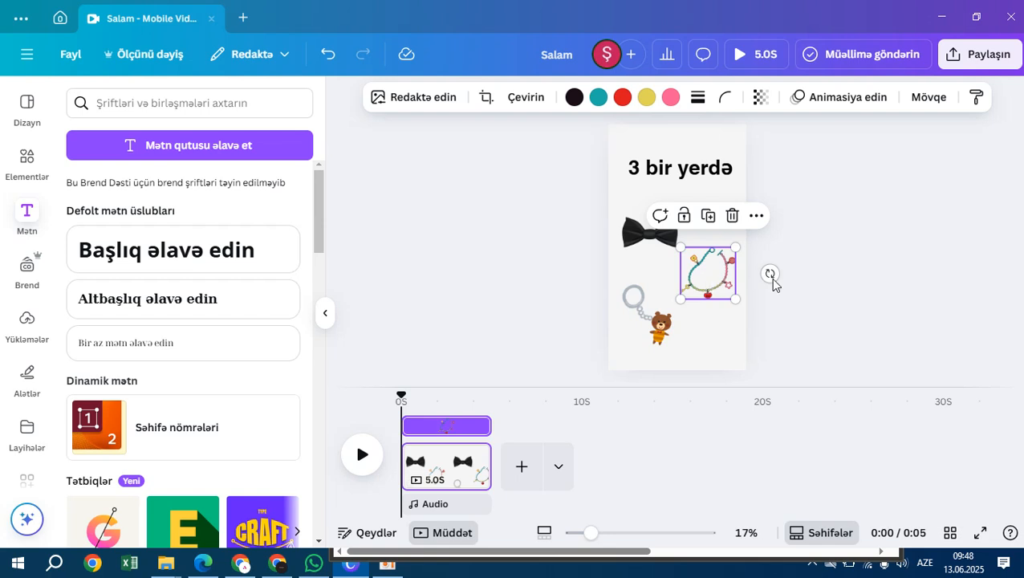
pyautogui.click(834, 284)
pyautogui.click(706, 273)
pyautogui.click(641, 243)
pyautogui.moveTo(640, 240); pyautogui.dragTo(637, 228)
pyautogui.moveTo(703, 267); pyautogui.dragTo(704, 267)
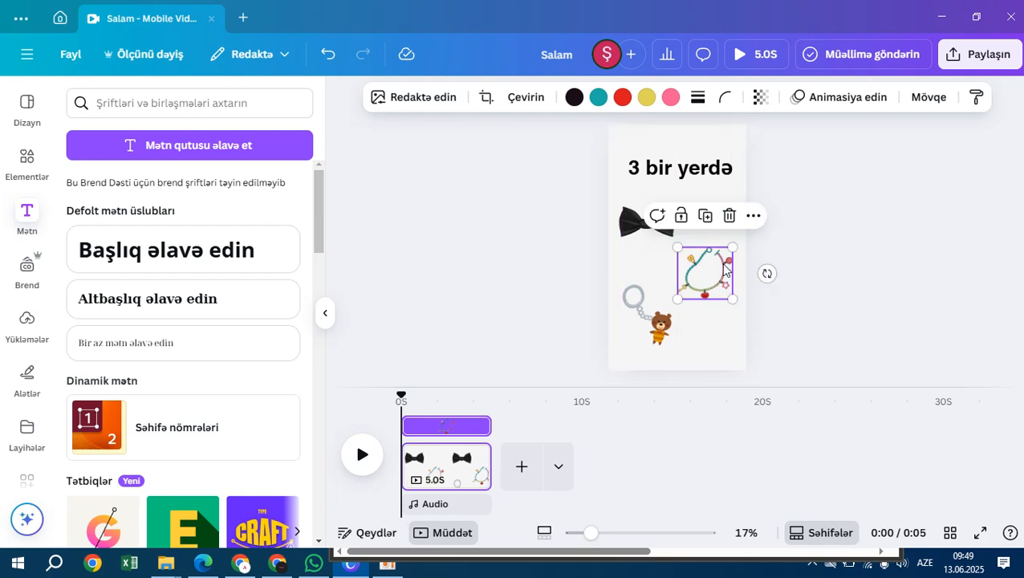
# Step: Look through the element animations for the bracelet and apply the Baseline animation to it
pyautogui.click(860, 100)
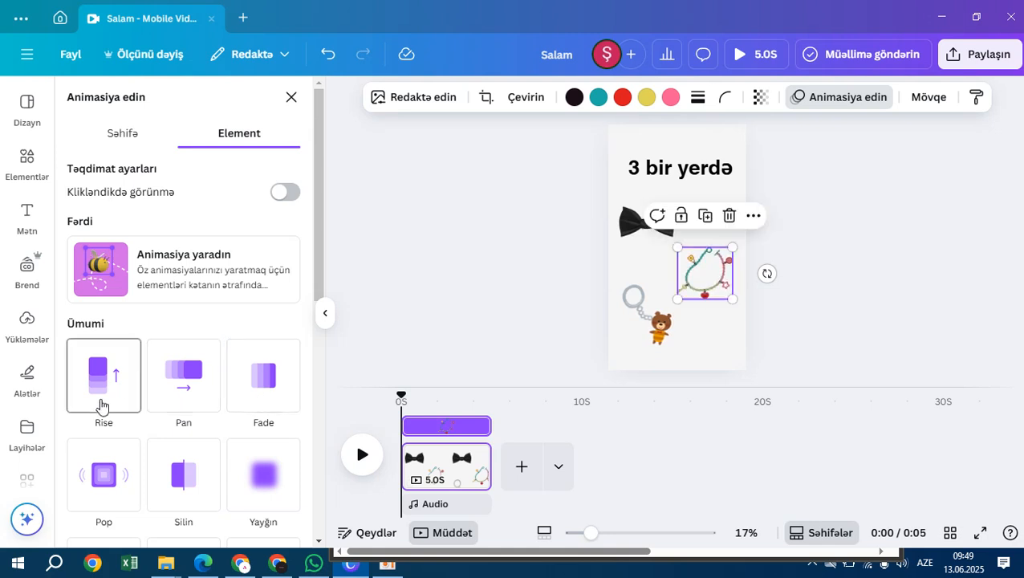
pyautogui.scroll(-1, 99, 407)
pyautogui.scroll(-2, 99, 406)
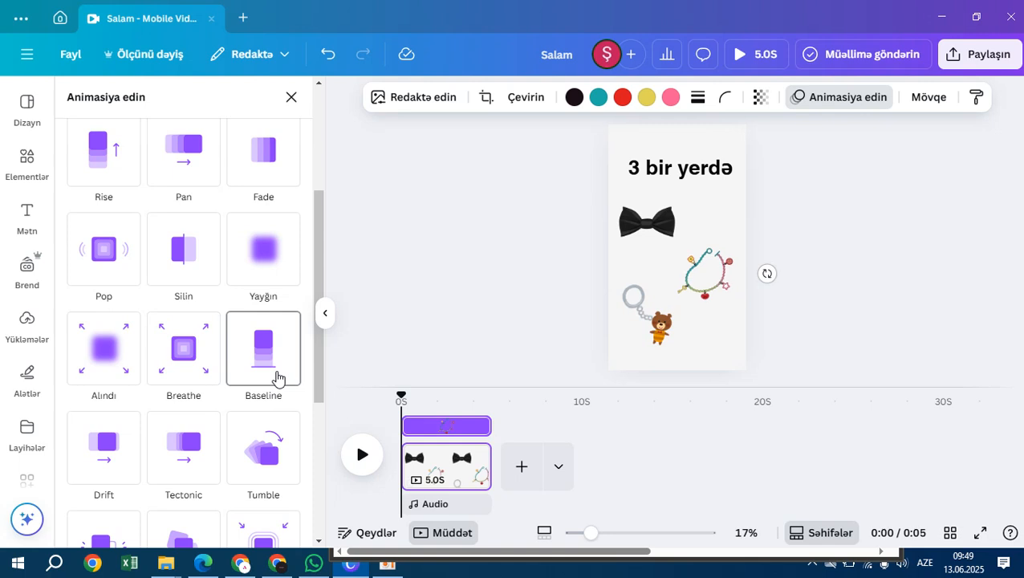
pyautogui.scroll(-1, 271, 375)
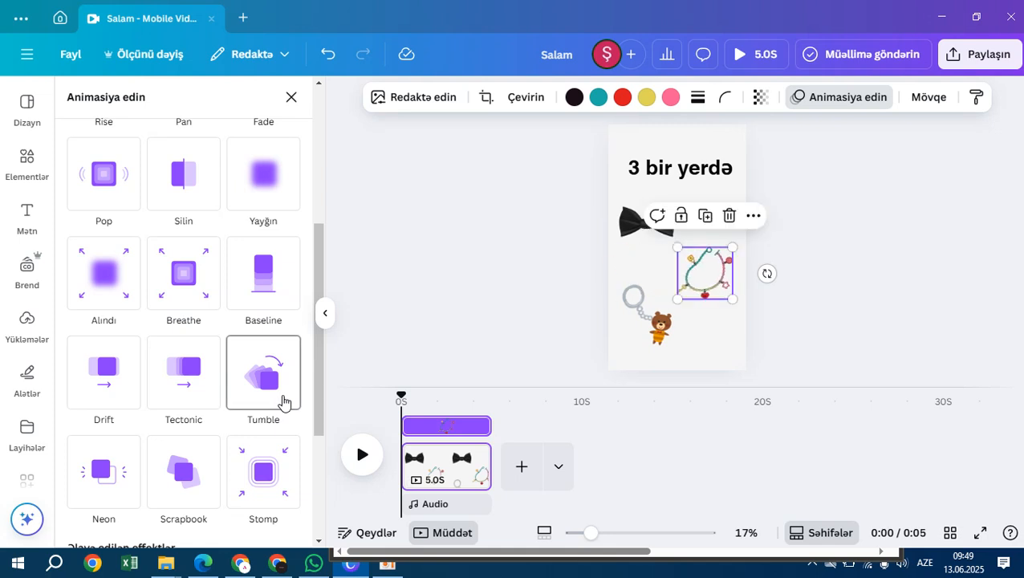
pyautogui.scroll(-2, 197, 390)
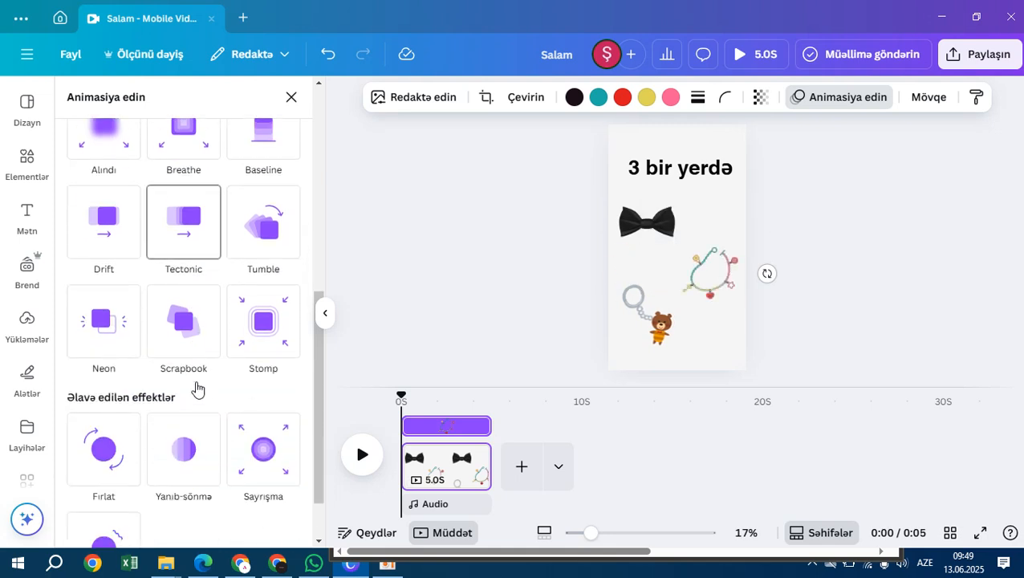
pyautogui.scroll(-1, 196, 389)
pyautogui.click(115, 393)
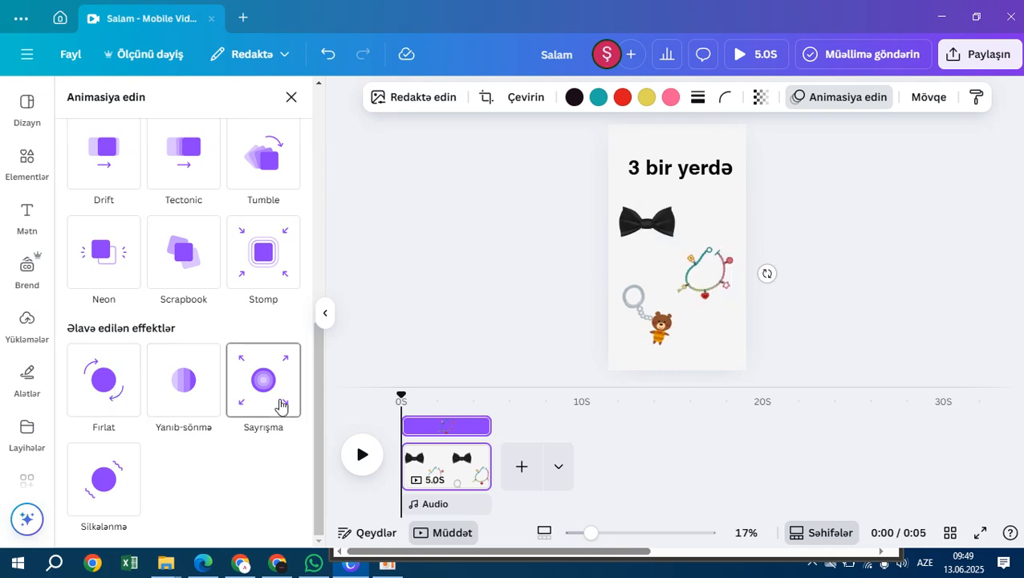
pyautogui.scroll(5, 171, 405)
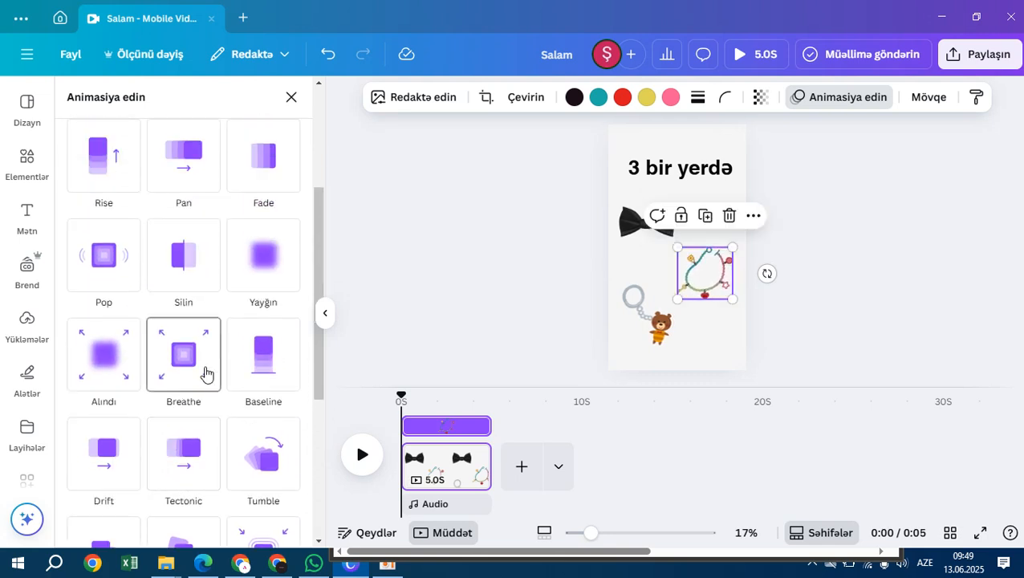
pyautogui.scroll(-1, 210, 357)
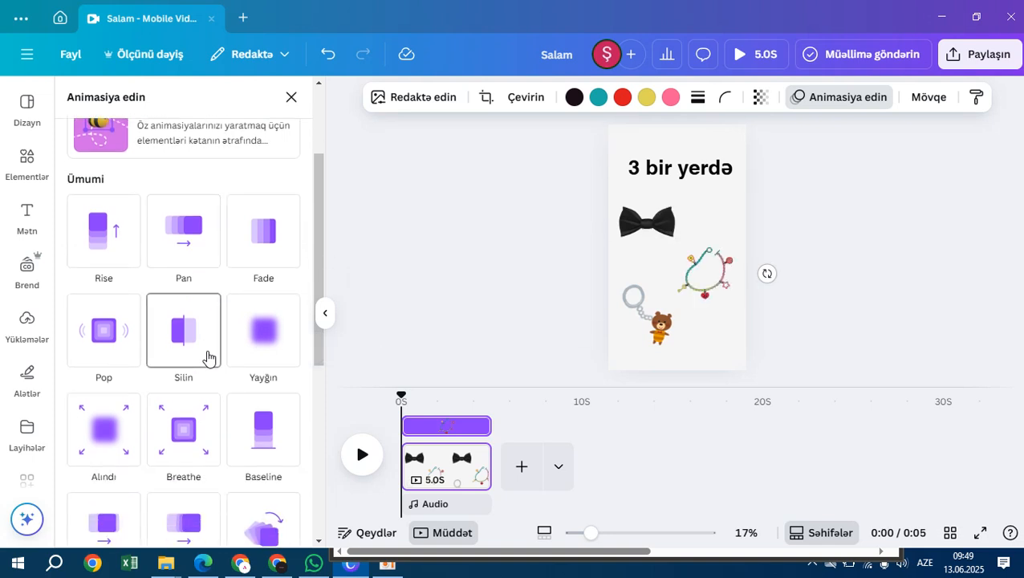
pyautogui.scroll(-1, 205, 359)
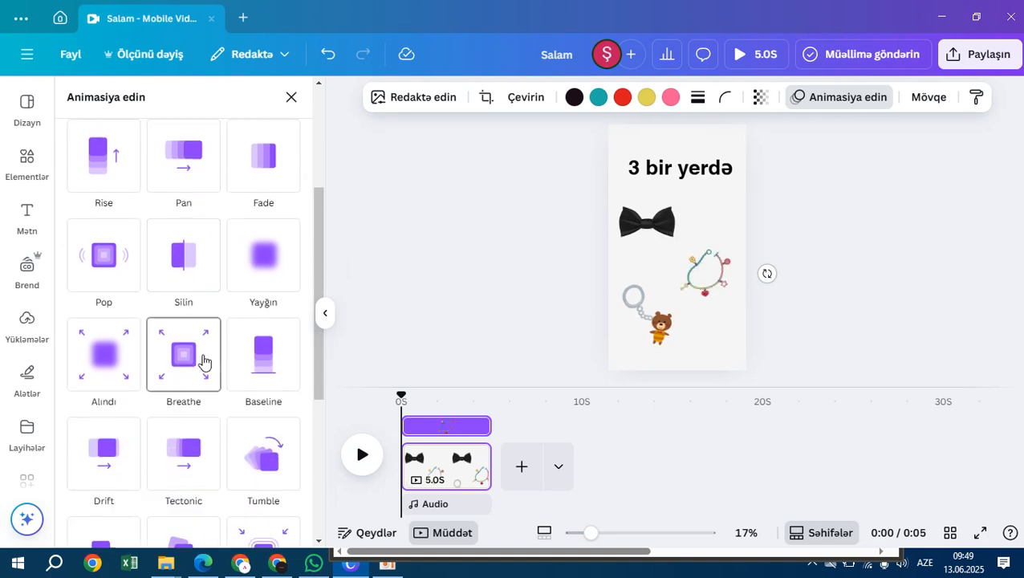
pyautogui.click(277, 366)
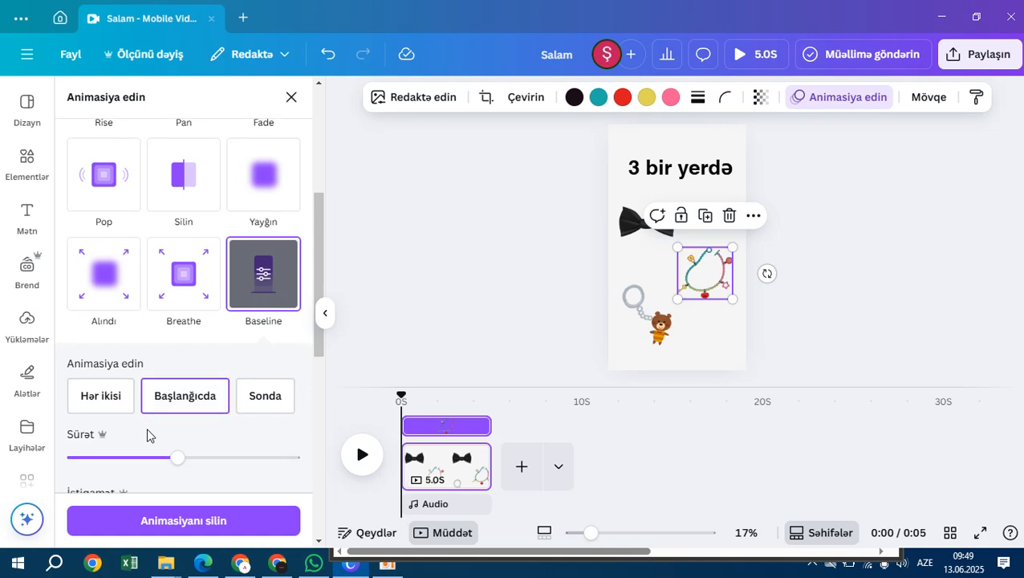
# Step: Set the direction of the bracelet's Baseline animation to leftward
pyautogui.scroll(-2, 148, 430)
pyautogui.click(95, 385)
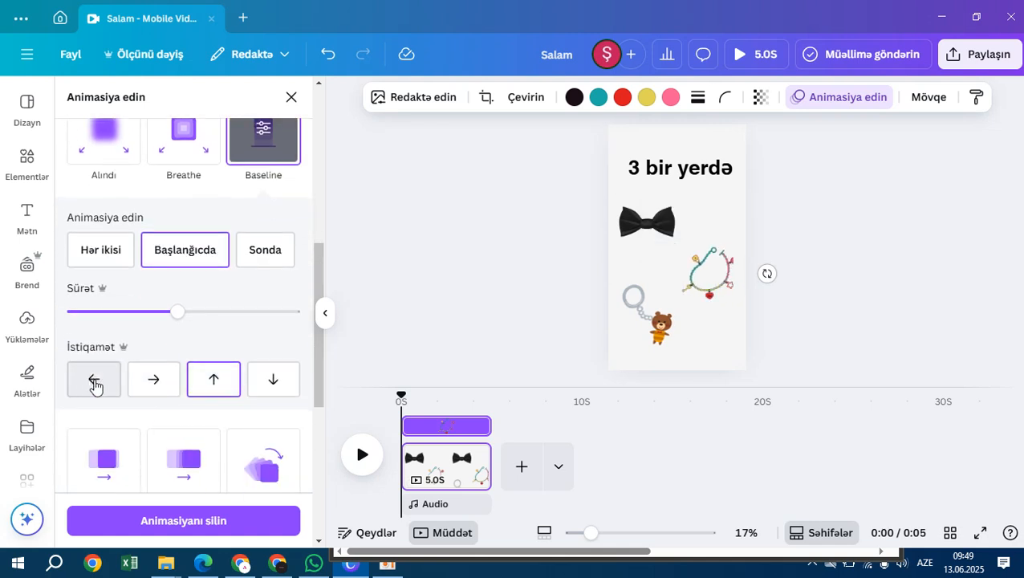
pyautogui.click(218, 384)
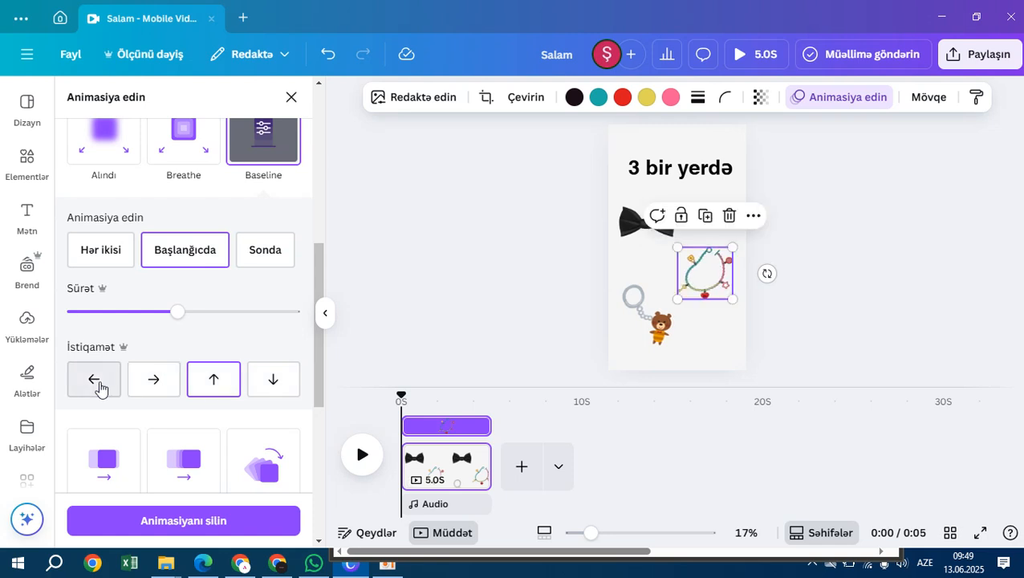
pyautogui.click(99, 387)
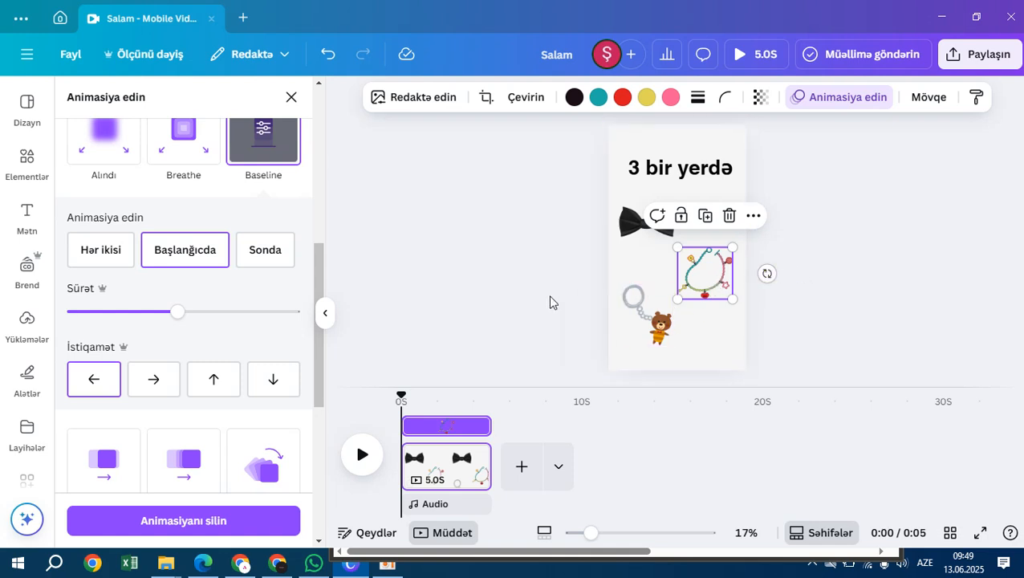
# Step: Apply the Baseline animation to the bow tie and set its direction to rightward
pyautogui.click(638, 223)
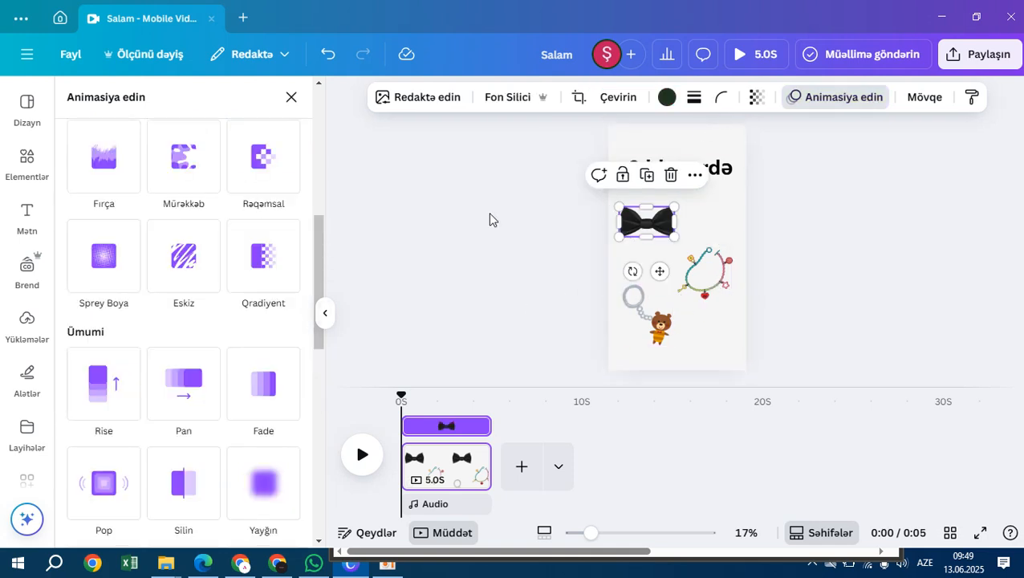
pyautogui.scroll(1, 241, 393)
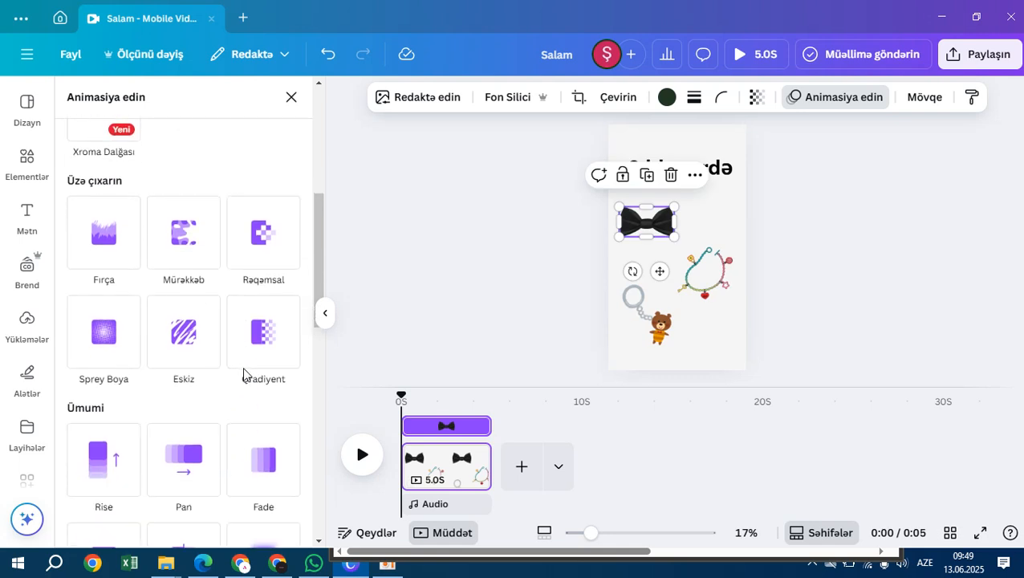
pyautogui.scroll(-4, 241, 383)
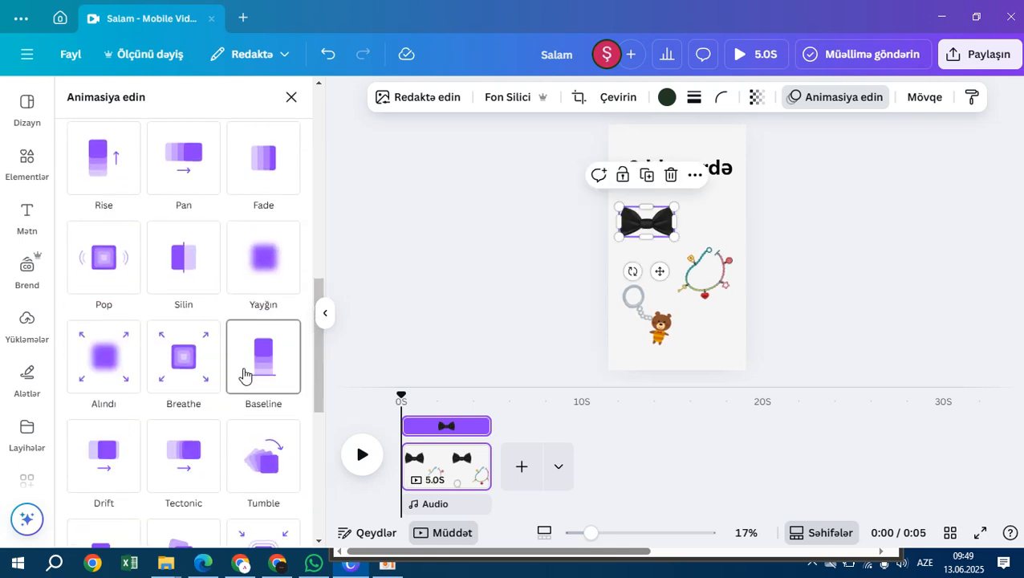
pyautogui.click(244, 374)
pyautogui.scroll(-2, 97, 417)
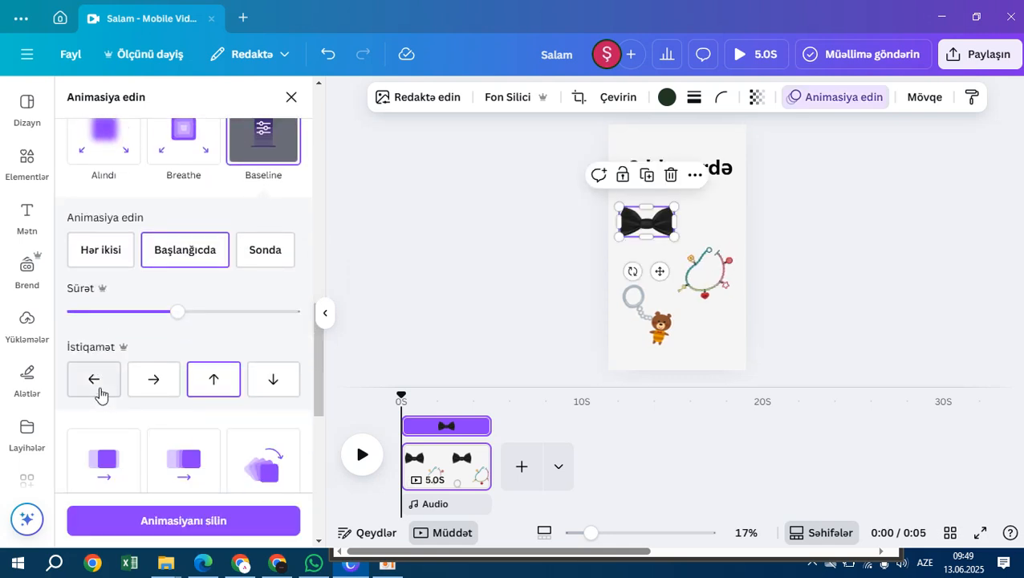
pyautogui.click(154, 385)
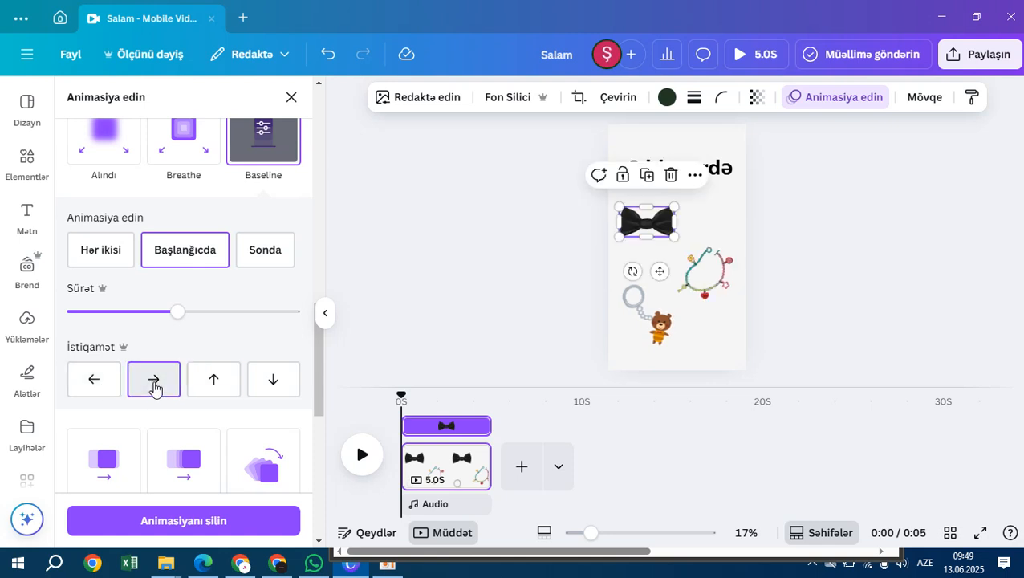
# Step: Move the keychain down toward the centre of the page's lower part and nudge the bracelet slightly
pyautogui.click(639, 329)
pyautogui.moveTo(640, 329); pyautogui.dragTo(674, 348)
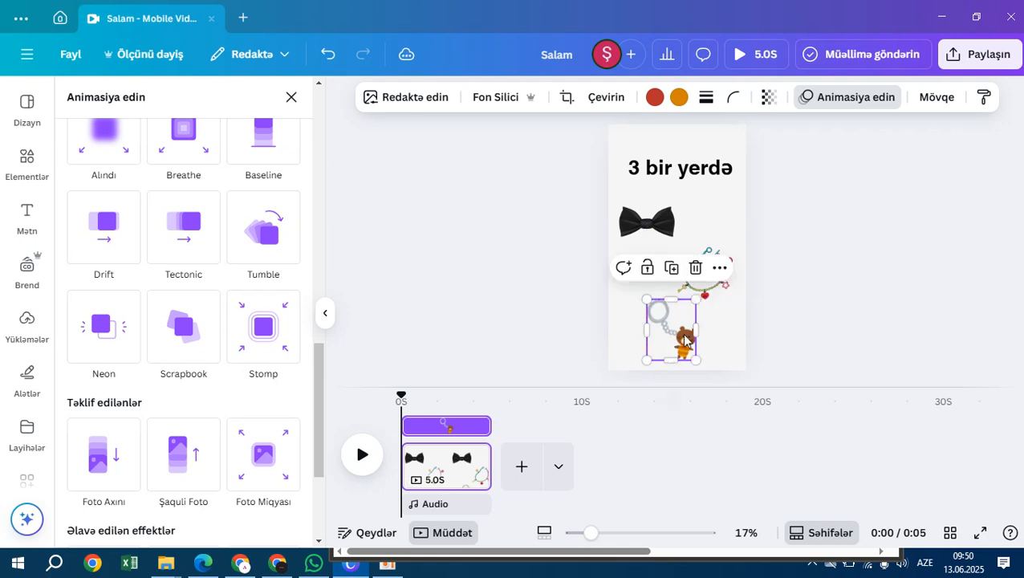
pyautogui.click(694, 286)
# Step: Apply the Rise animation to the keychain and preview the video
pyautogui.click(681, 347)
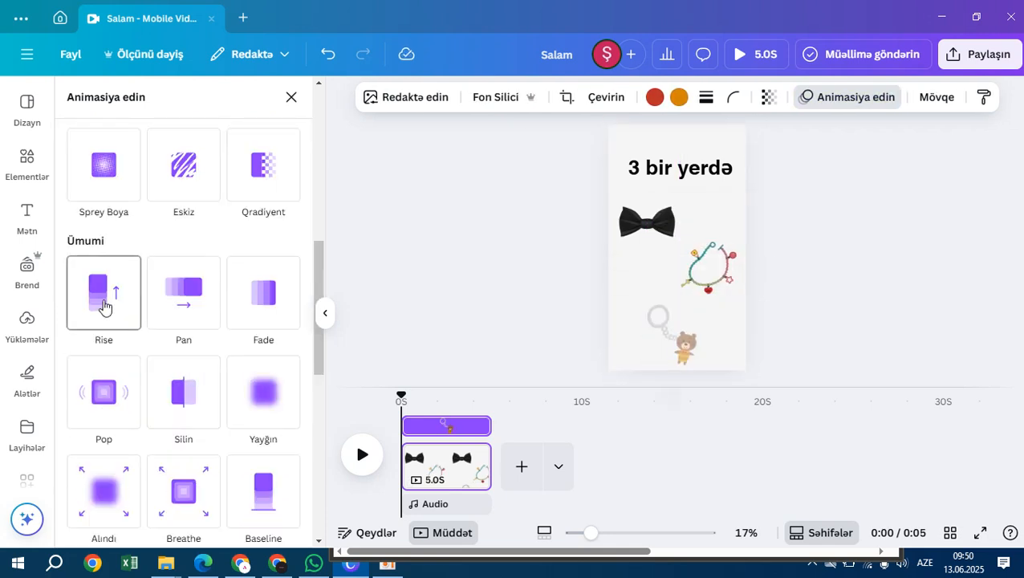
pyautogui.click(101, 303)
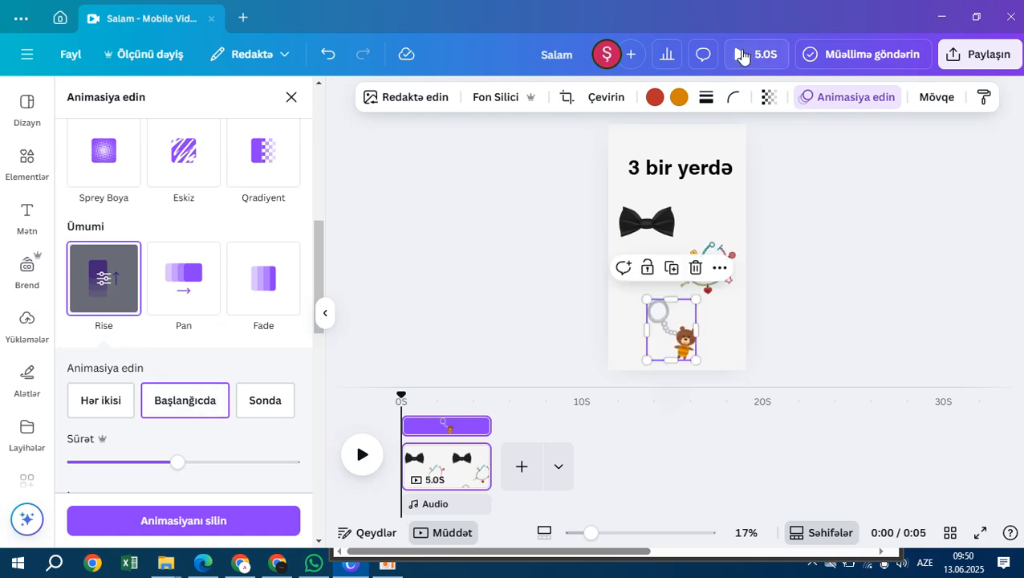
pyautogui.click(736, 61)
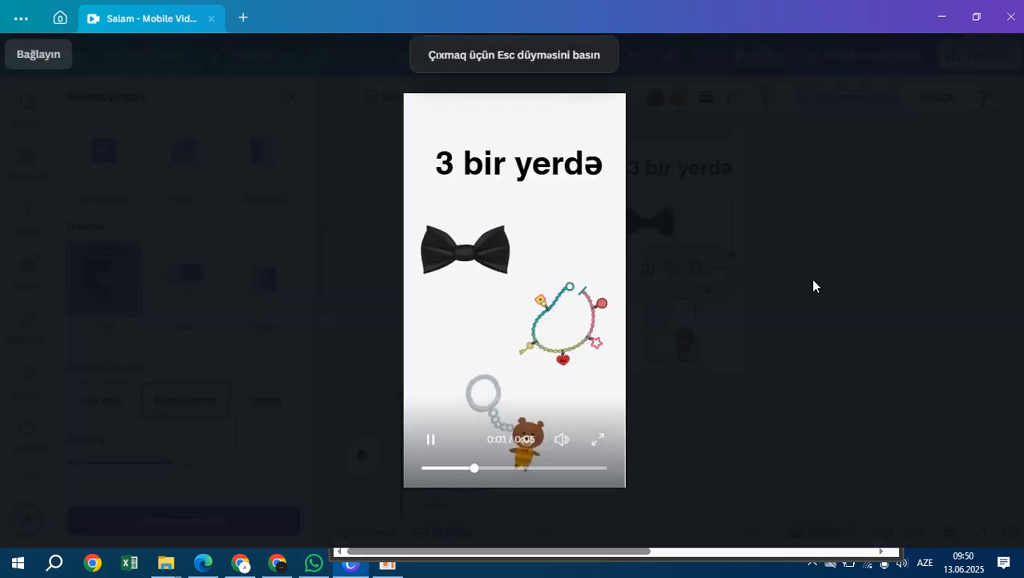
pyautogui.press('Escape')
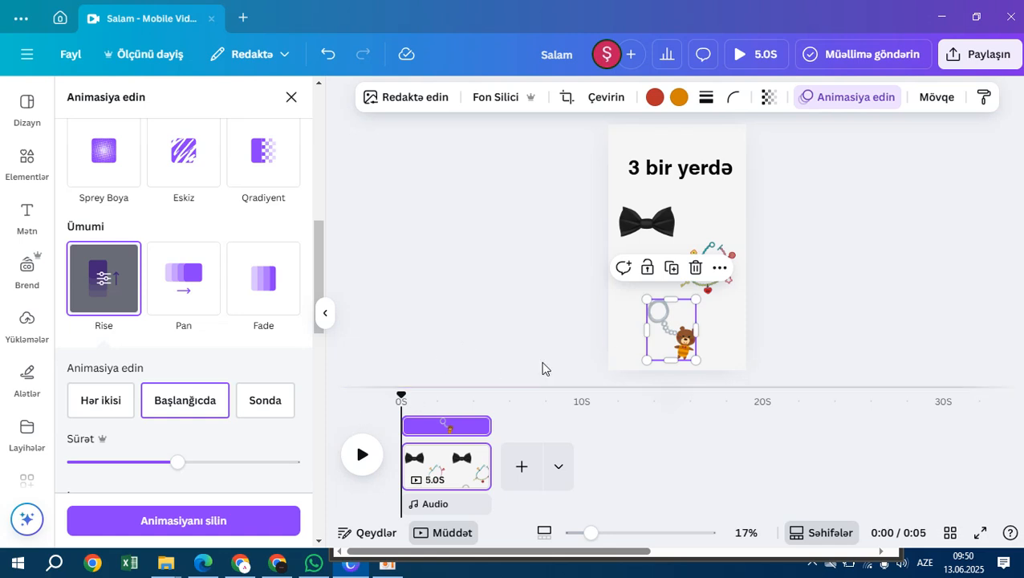
# Step: Try a slower Baseline animation on the bow tie for both entry and exit (Hər ikisi), and preview it
pyautogui.click(649, 228)
pyautogui.click(97, 409)
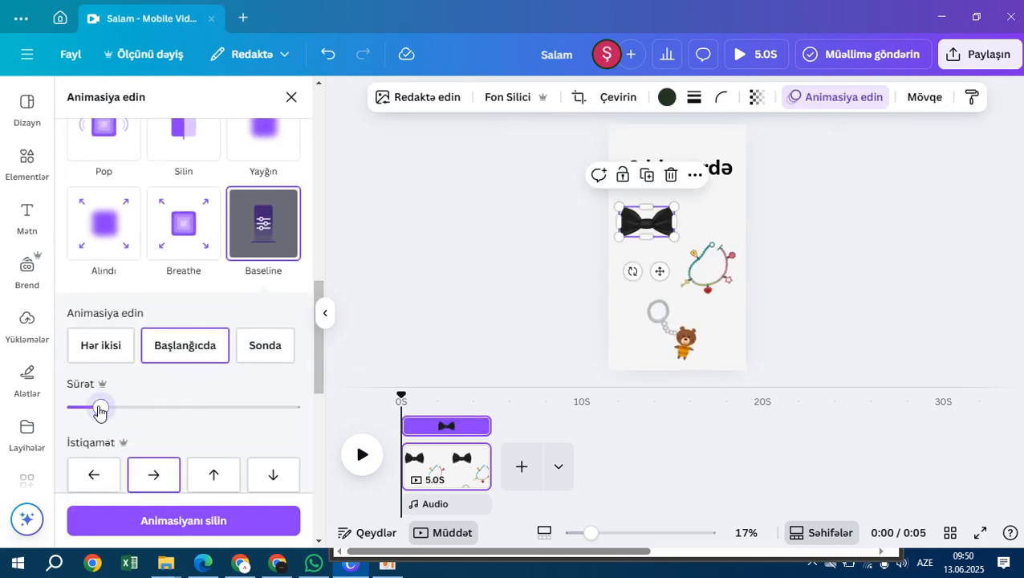
pyautogui.moveTo(99, 411); pyautogui.dragTo(110, 410)
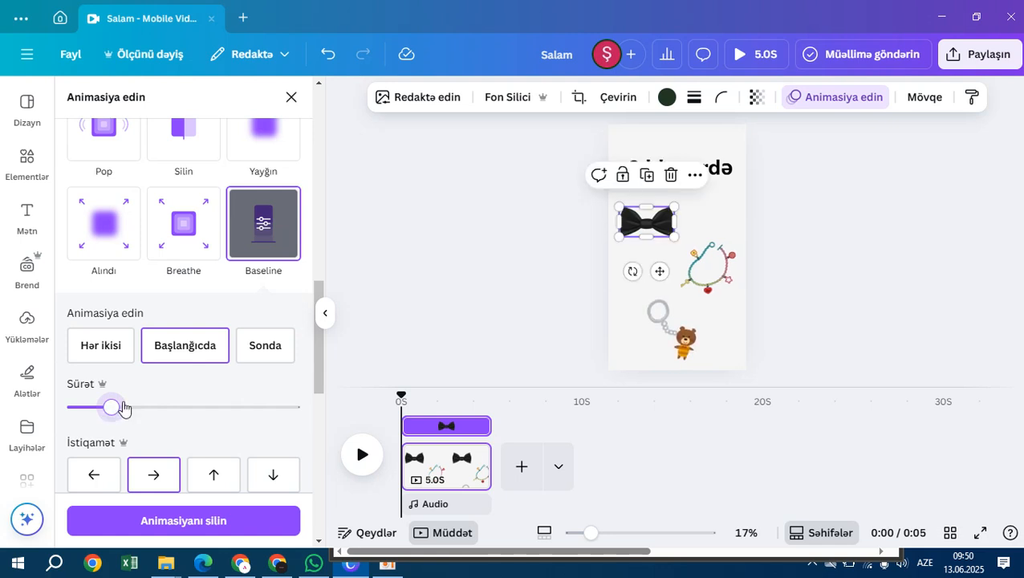
pyautogui.click(115, 356)
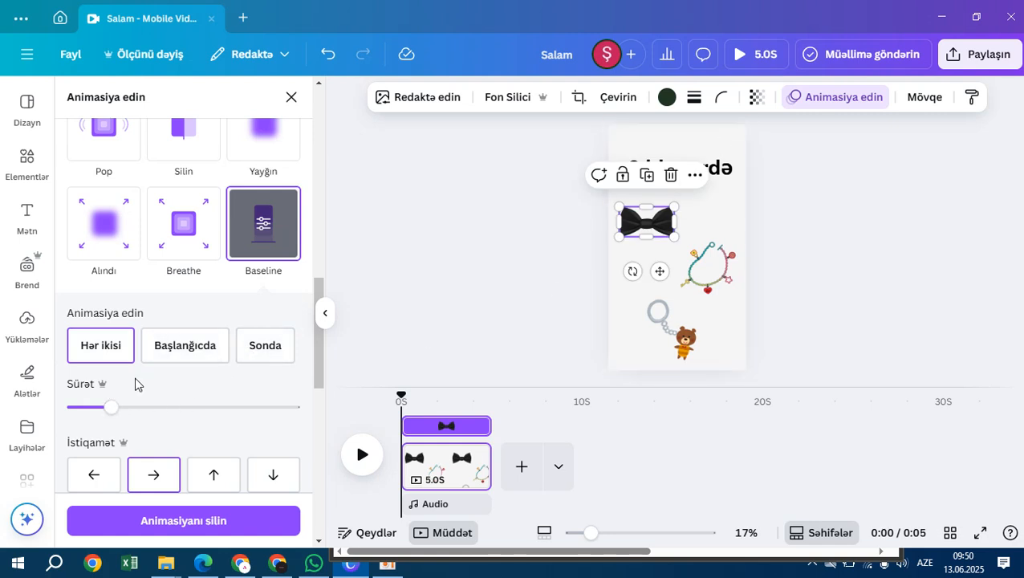
pyautogui.click(736, 56)
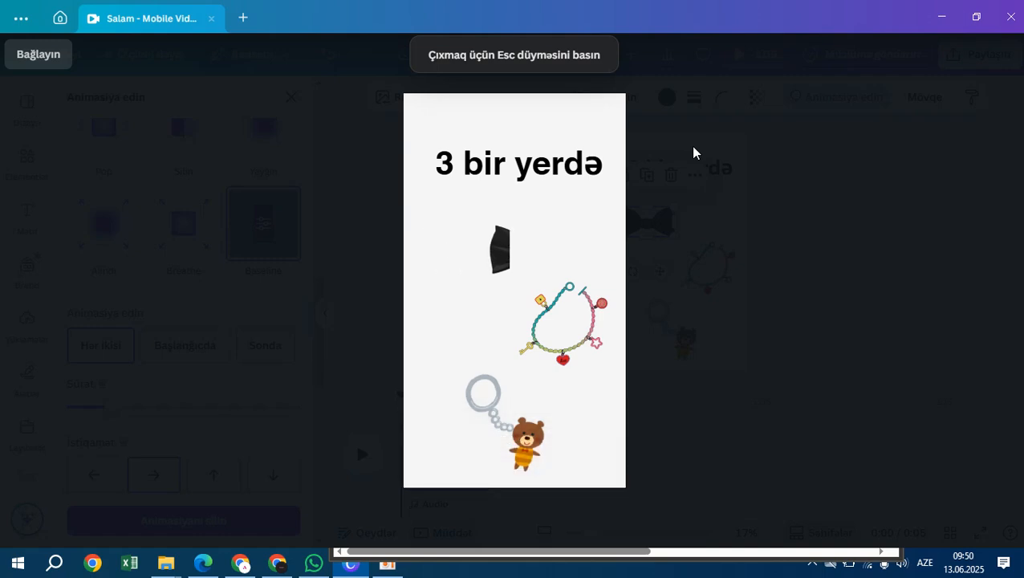
pyautogui.press('Escape')
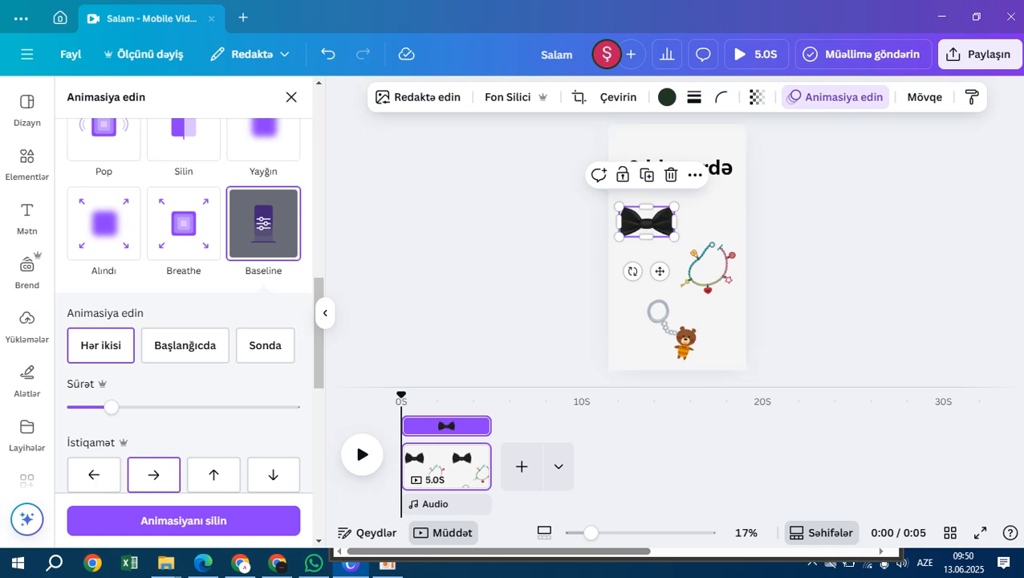
# Step: Try the bow tie's animation on exit and on entry, ending with entry only (Başlanğıcda), and preview it
pyautogui.click(191, 351)
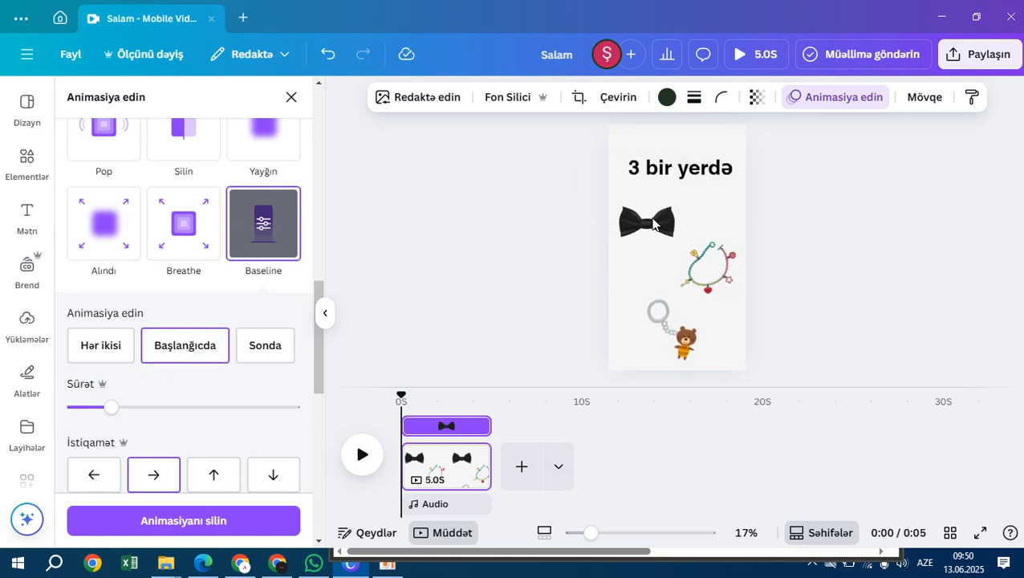
pyautogui.click(251, 352)
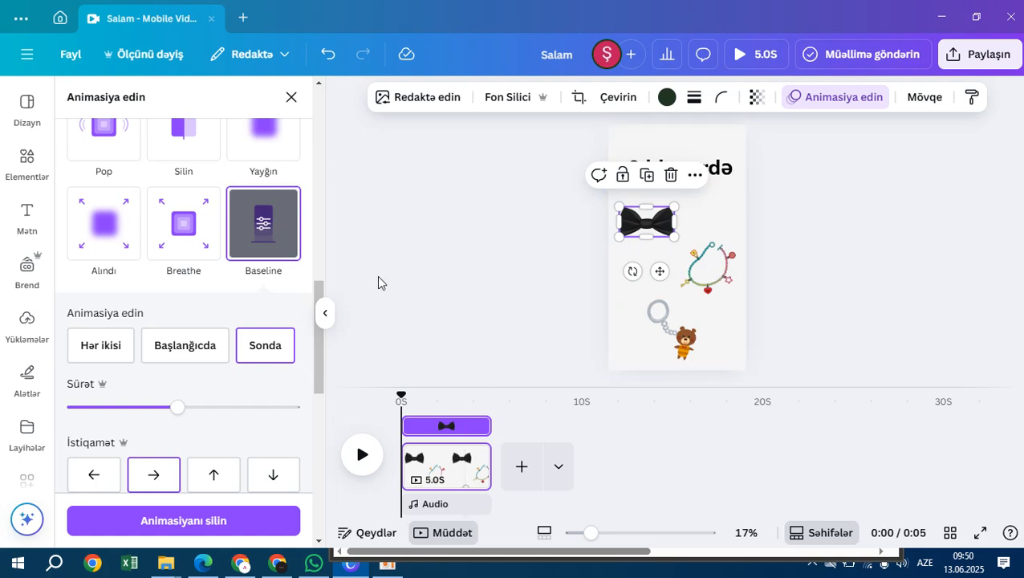
pyautogui.click(163, 357)
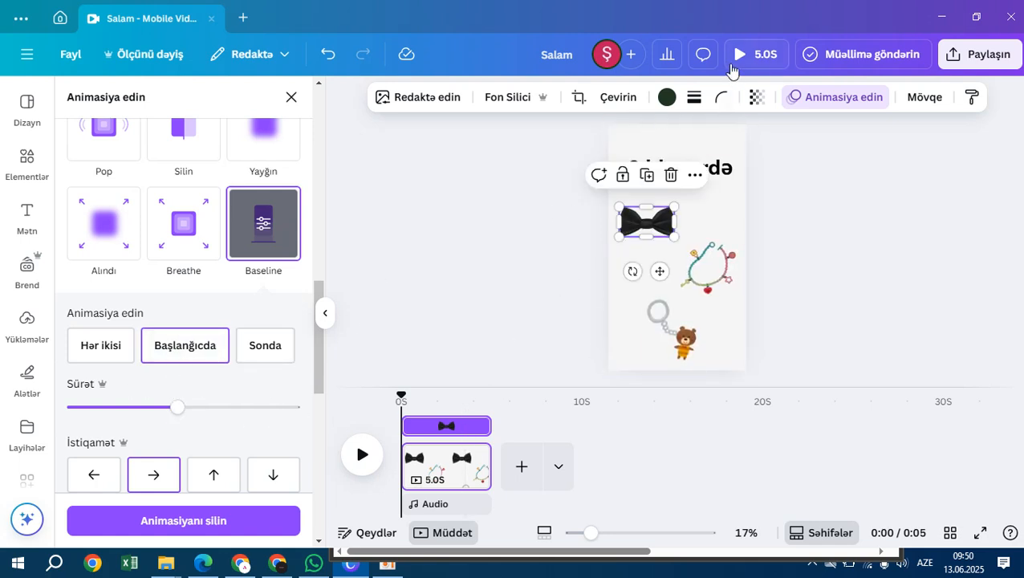
pyautogui.click(739, 54)
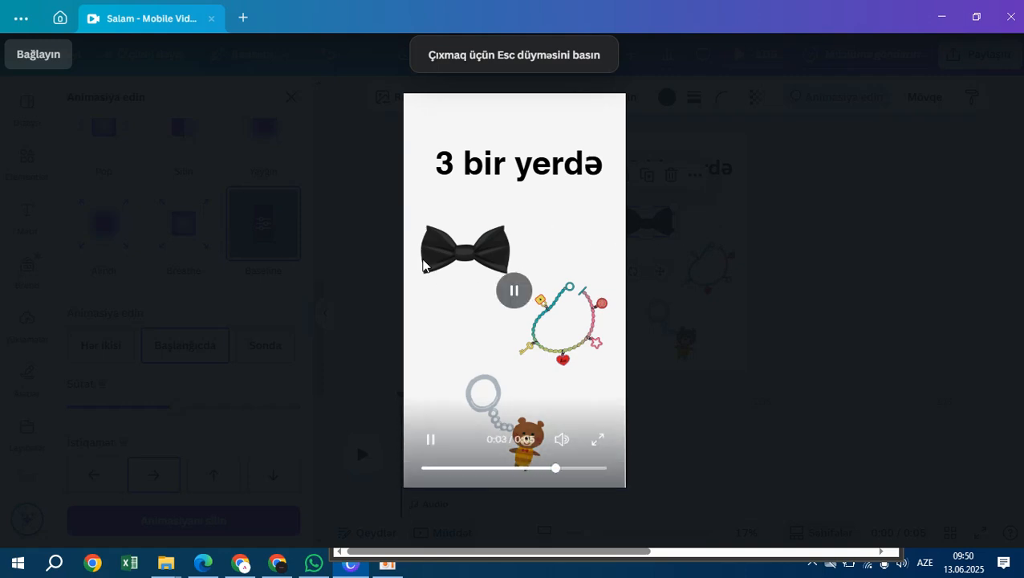
pyautogui.click(903, 262)
# Step: Try the bow tie's animation on exit only (Sonda) and preview it
pyautogui.click(271, 350)
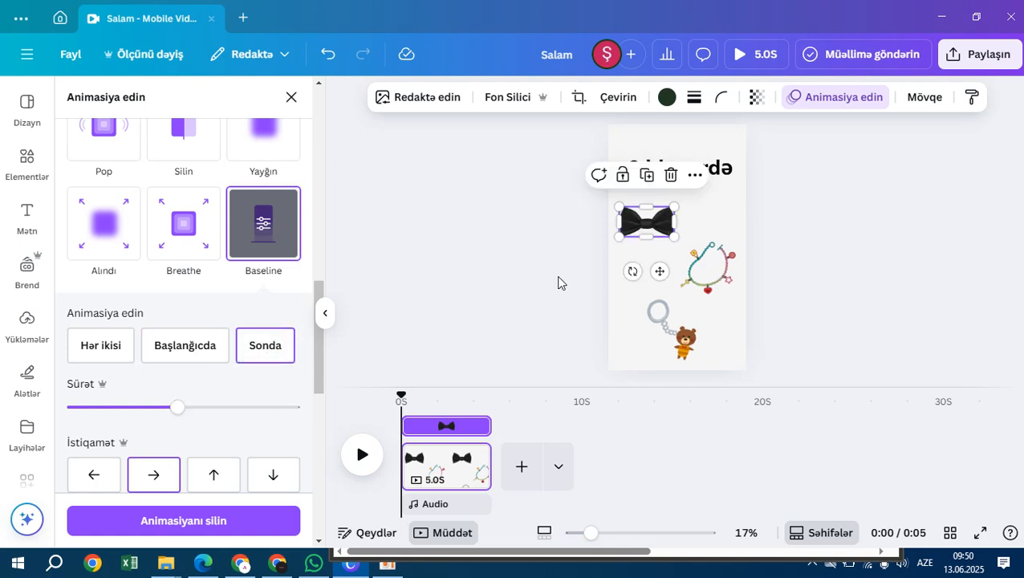
pyautogui.click(735, 54)
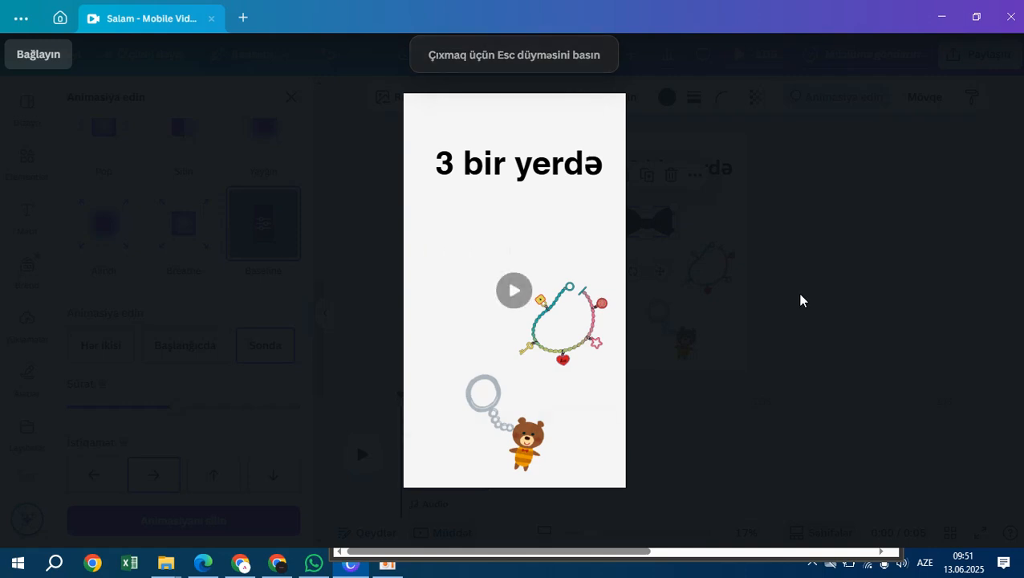
pyautogui.press('Escape')
# Step: Set the bow tie's animation to both entry and exit (Hər ikisi) and slow its speed to about a quarter
pyautogui.click(101, 346)
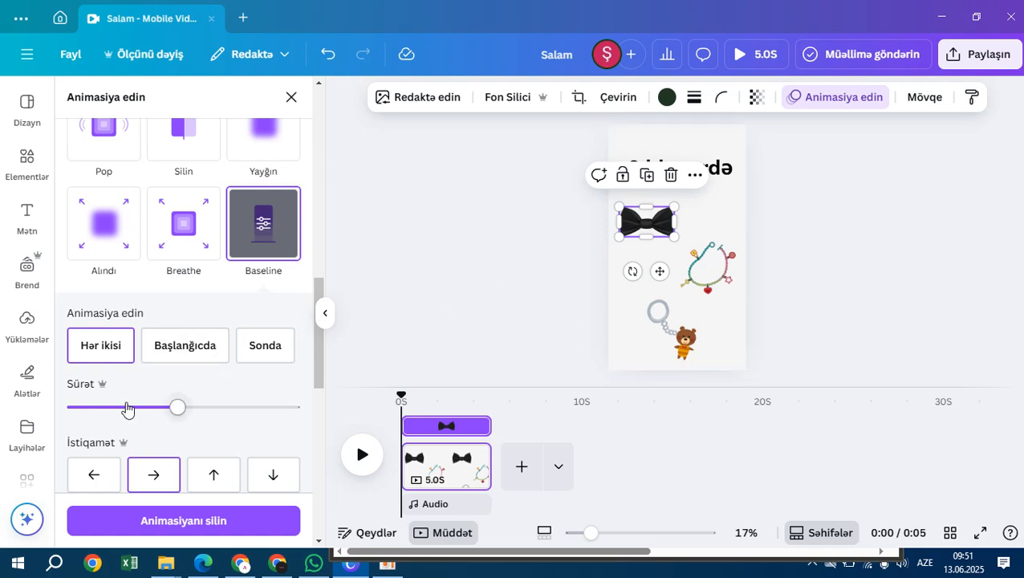
pyautogui.moveTo(126, 409); pyautogui.dragTo(118, 409)
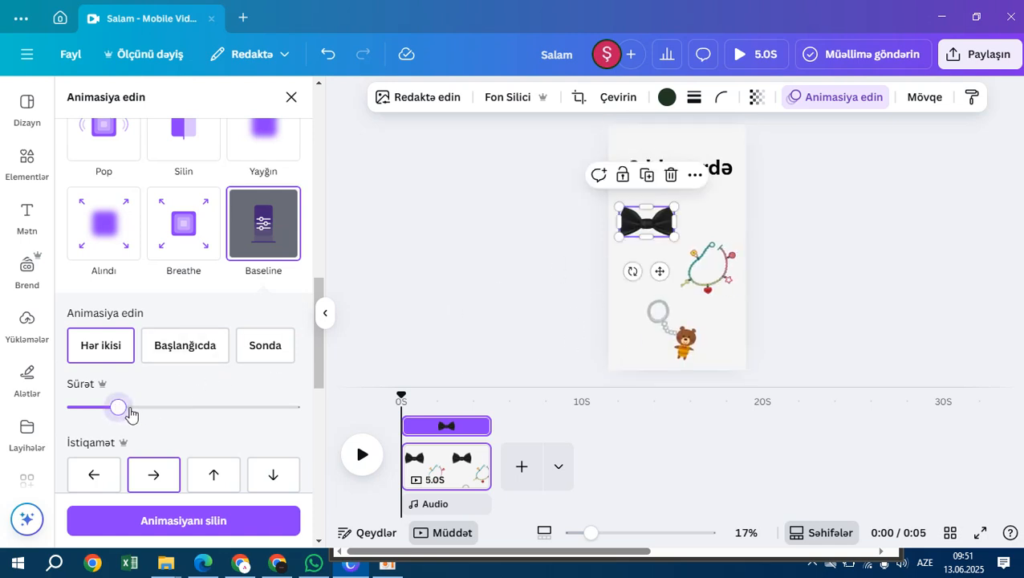
pyautogui.click(130, 409)
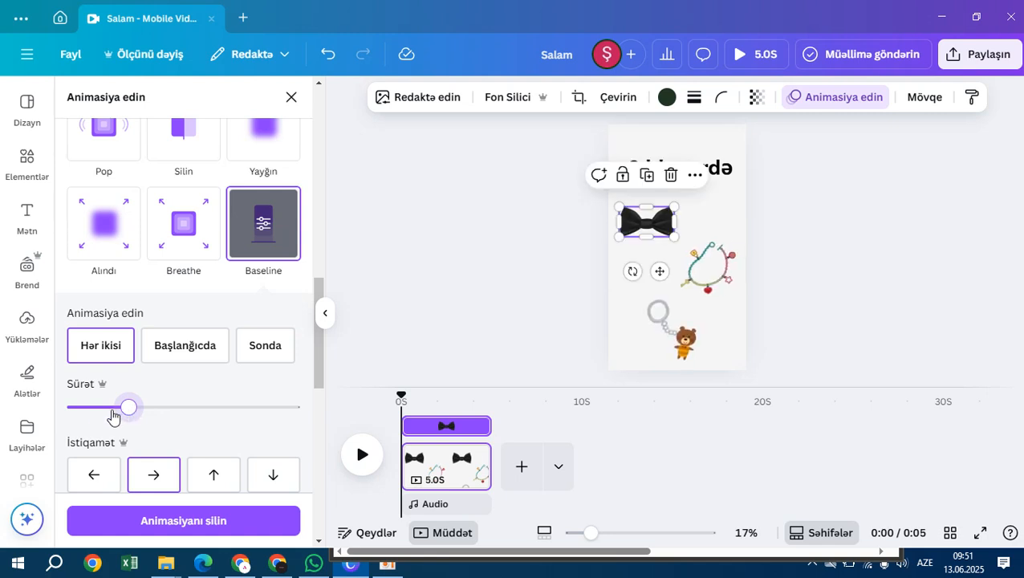
# Step: Set the bracelet's Baseline animation to both entry and exit (Hər ikisi) and slow its speed to about a quarter
pyautogui.click(708, 268)
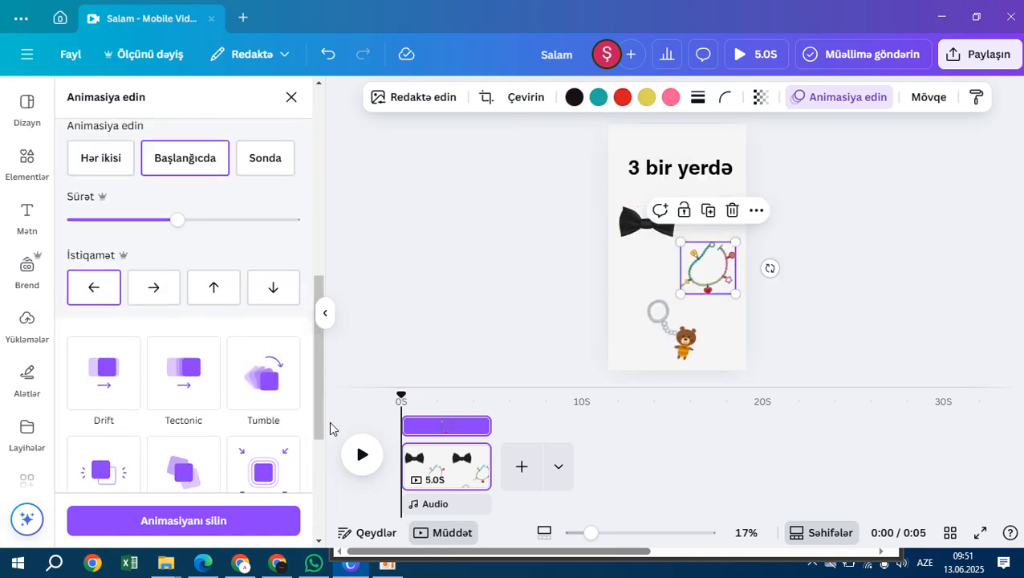
pyautogui.scroll(-2, 213, 401)
pyautogui.scroll(3, 205, 387)
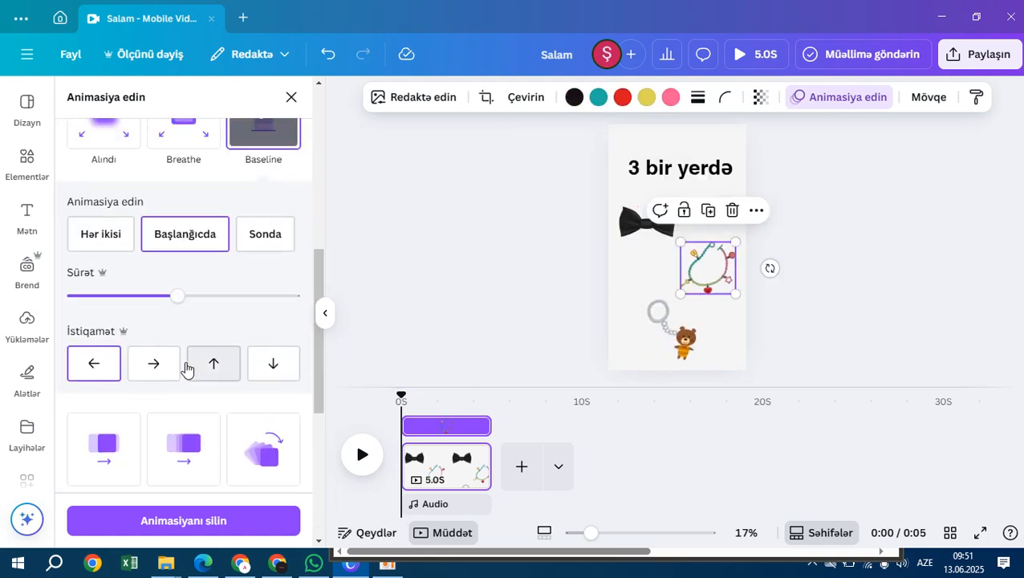
pyautogui.click(110, 245)
pyautogui.click(126, 296)
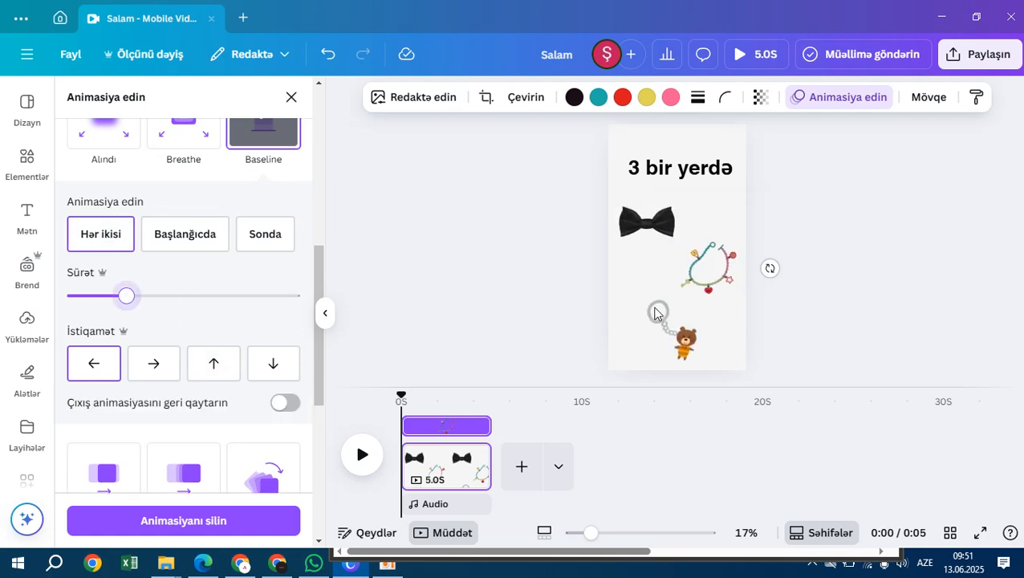
# Step: Set the keychain's Rise animation to both entry and exit (Hər ikisi) and slow its speed to about a quarter
pyautogui.click(659, 318)
pyautogui.scroll(3, 105, 289)
pyautogui.scroll(-3, 107, 295)
pyautogui.click(108, 358)
pyautogui.click(126, 407)
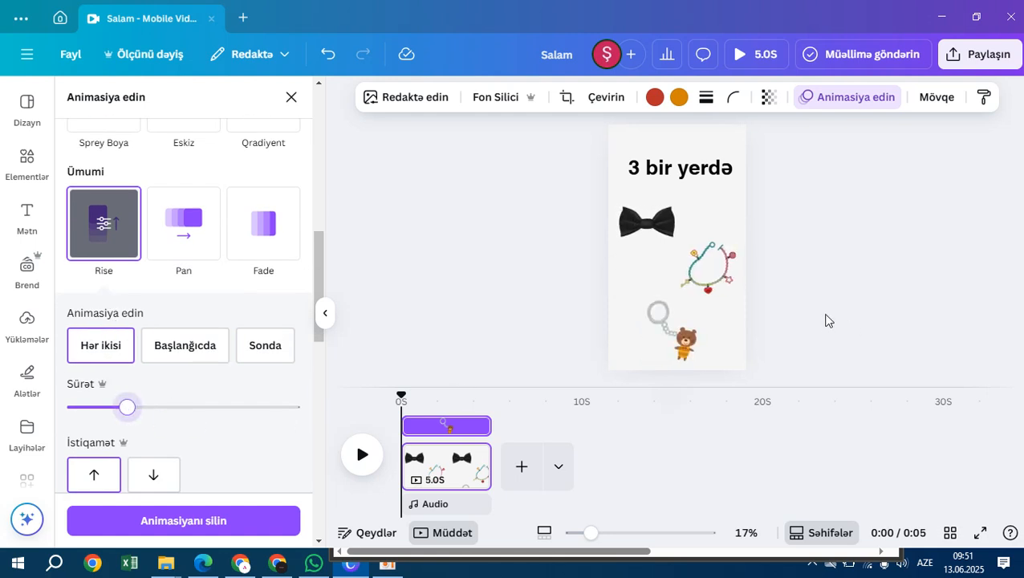
# Step: Play back the video to check the entry and exit animations of all three graphics
pyautogui.click(827, 320)
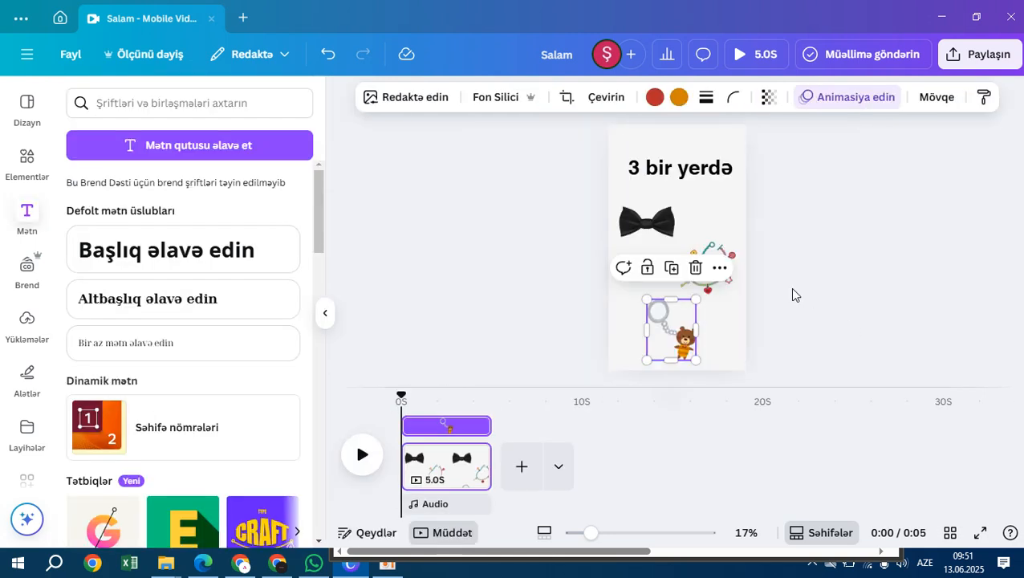
pyautogui.click(739, 54)
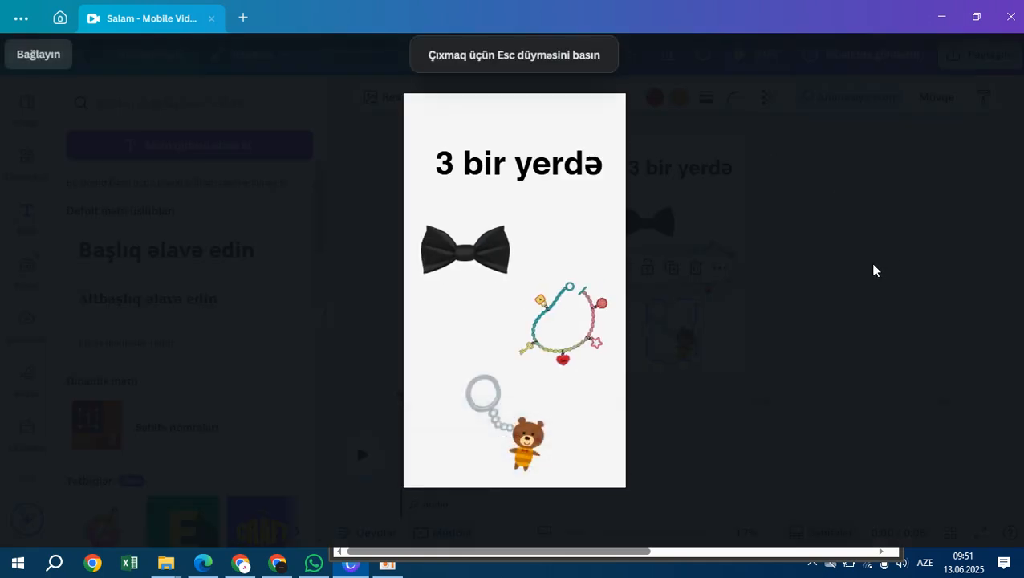
pyautogui.press('Escape')
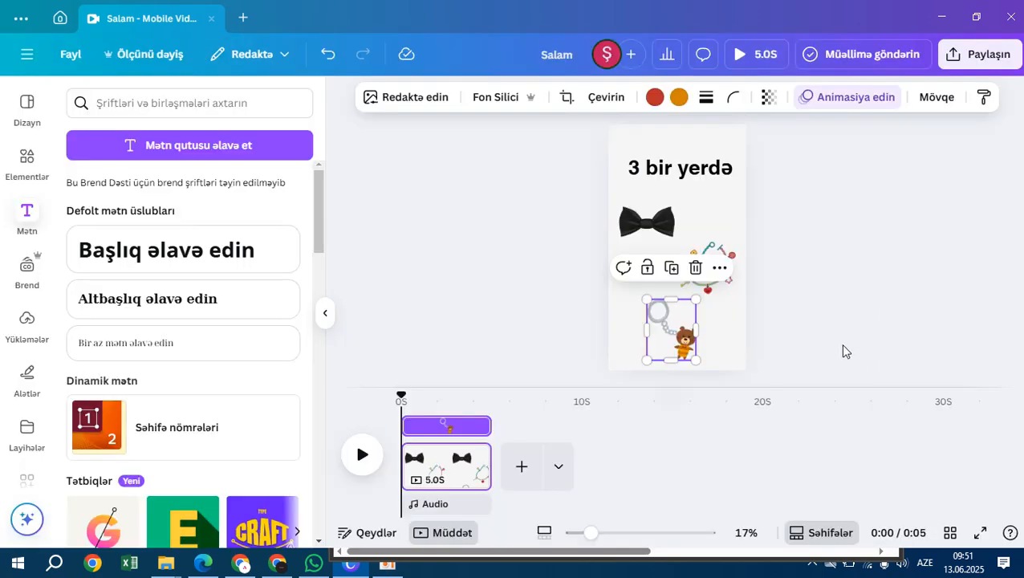
pyautogui.click(793, 290)
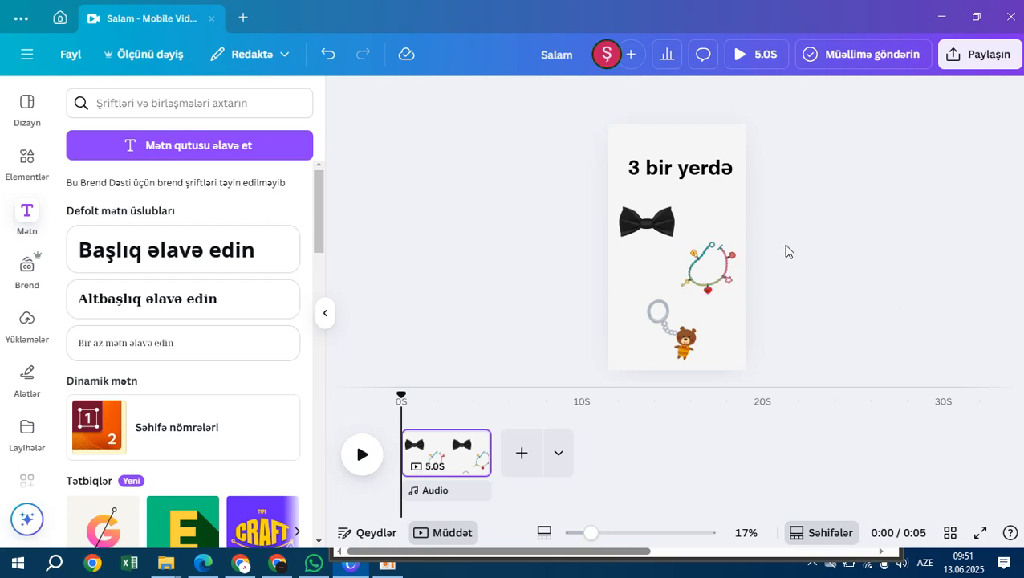
# Step: Add a body text box to the page with the price "5.20 azn"
pyautogui.click(132, 343)
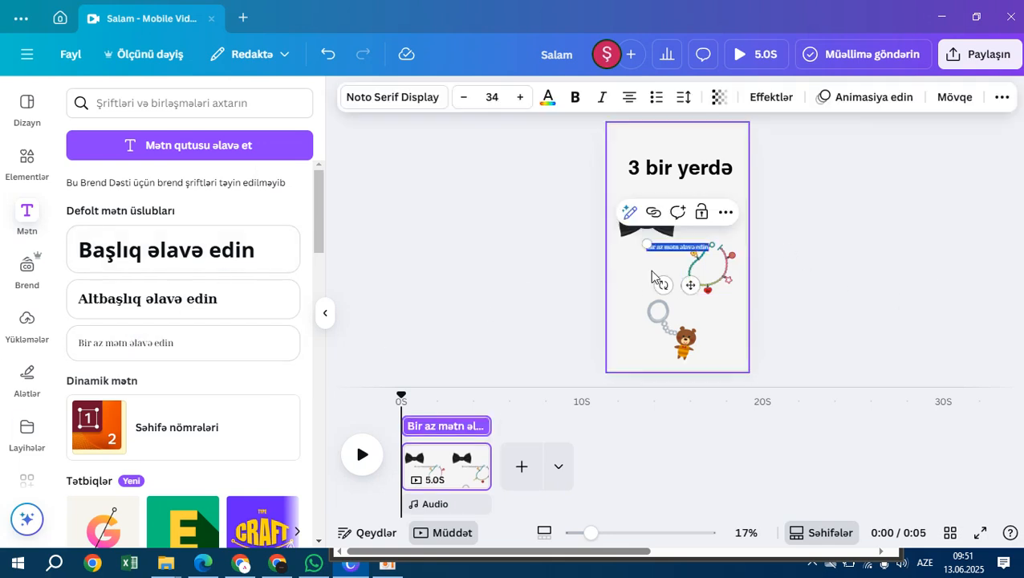
pyautogui.tripleClick(677, 248)
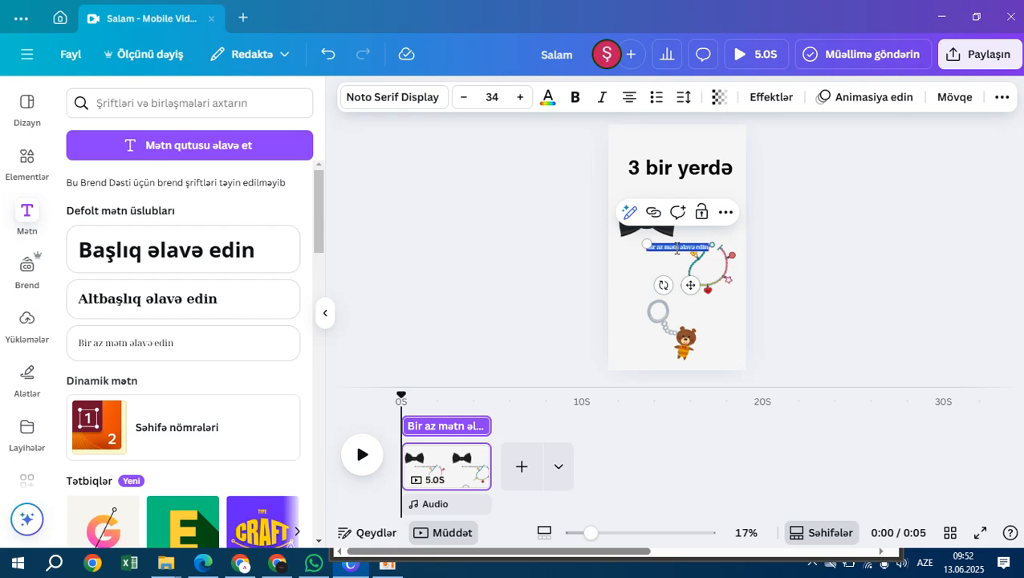
pyautogui.write('5.20 azn')
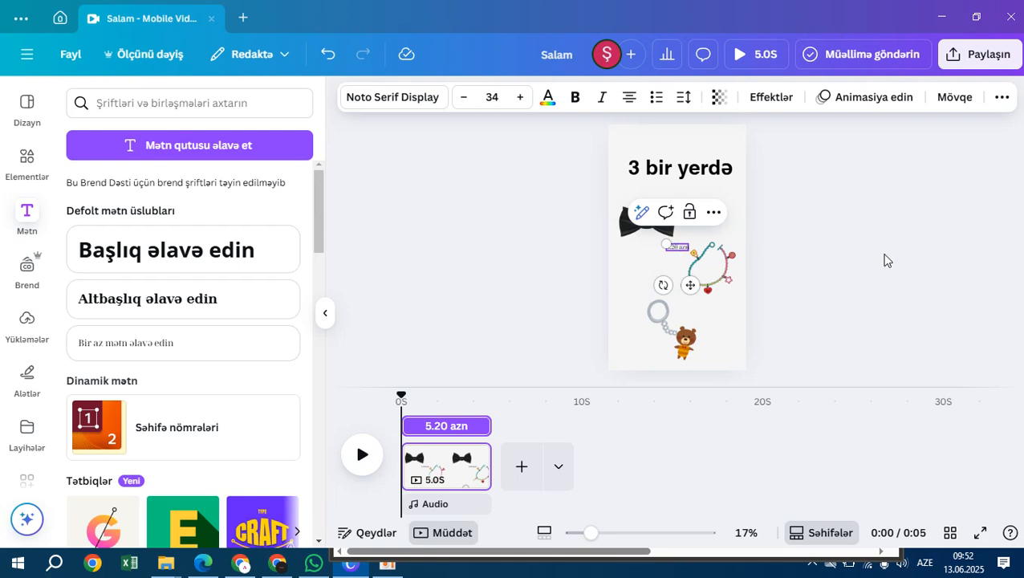
# Step: Move the "5.20 azn" price text to just above the bow tie
pyautogui.click(875, 274)
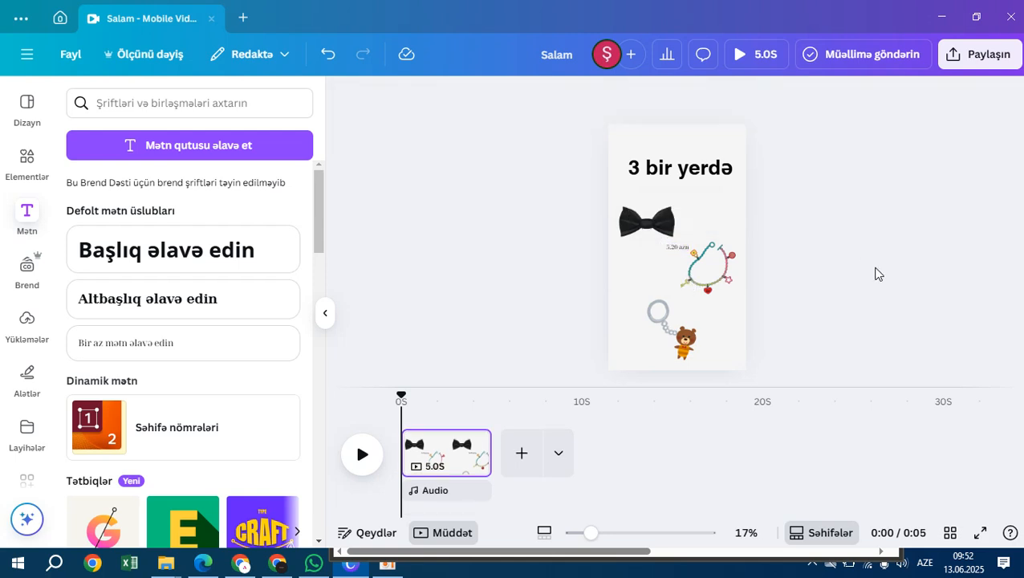
pyautogui.moveTo(602, 536); pyautogui.dragTo(632, 536)
pyautogui.moveTo(679, 265); pyautogui.dragTo(606, 155)
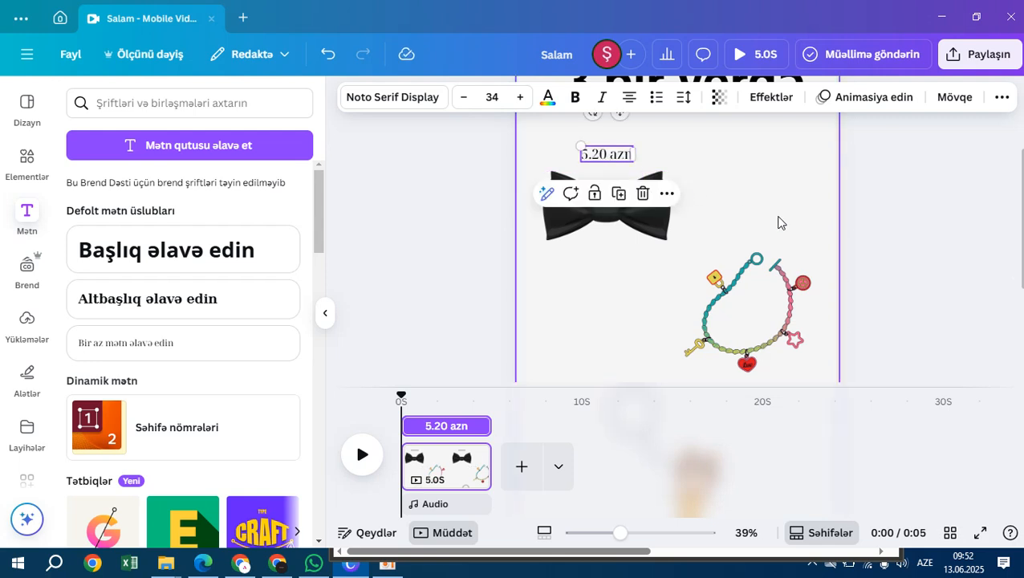
pyautogui.click(684, 167)
pyautogui.scroll(1, 658, 193)
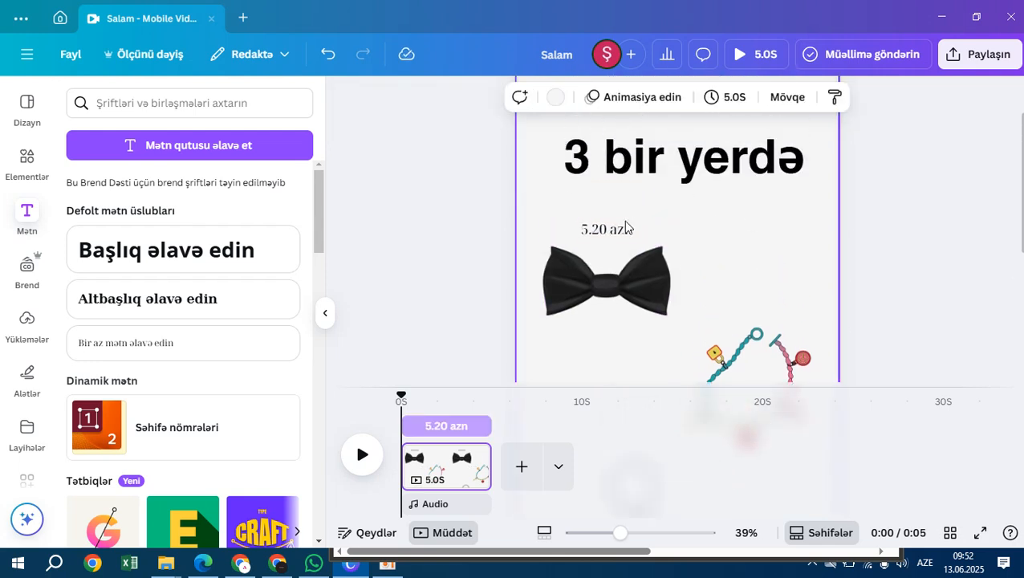
# Step: Duplicate the bow tie's price text, place the copy above the bracelet and change it to "2.99 azn"
pyautogui.click(611, 230)
pyautogui.click(694, 255)
pyautogui.hotkey('ctrl', 'v')
pyautogui.moveTo(623, 276); pyautogui.dragTo(770, 351)
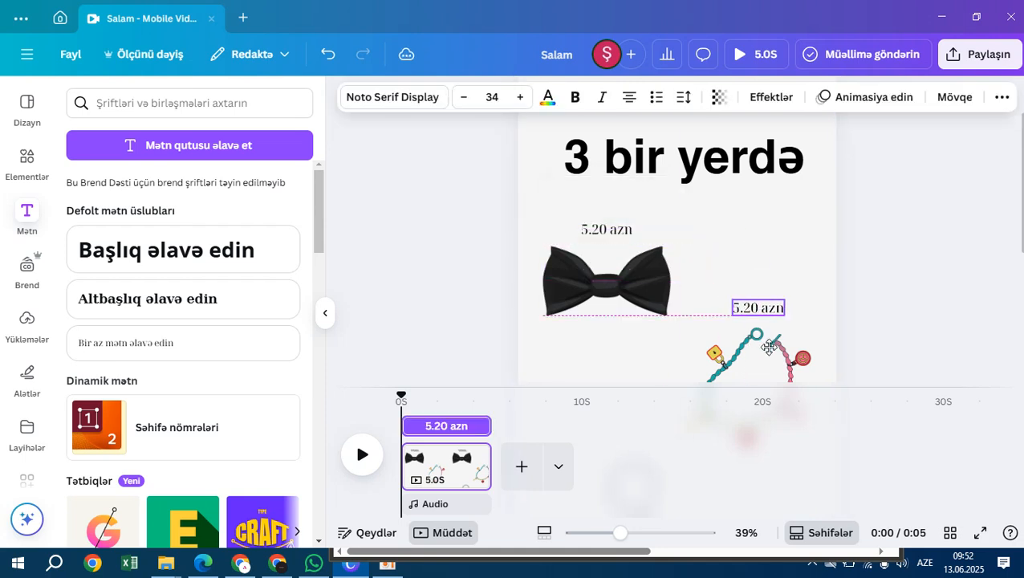
pyautogui.doubleClick(740, 312)
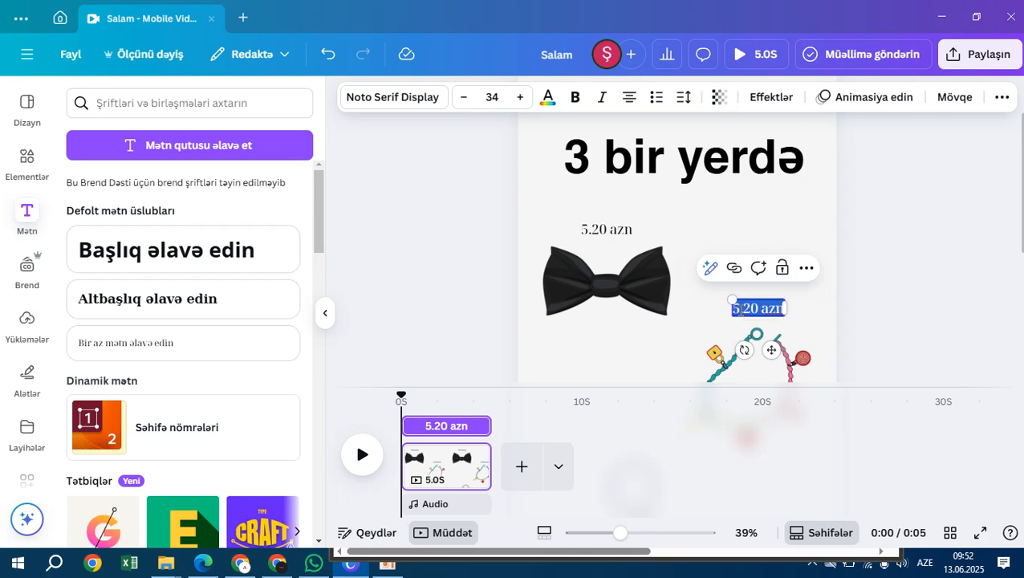
pyautogui.write('2.99')
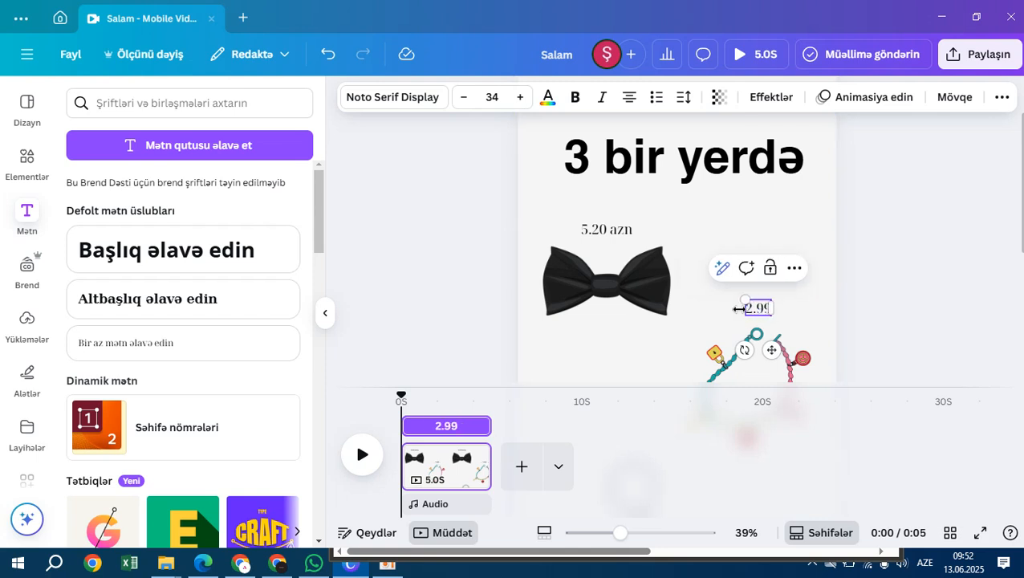
pyautogui.write(' azn')
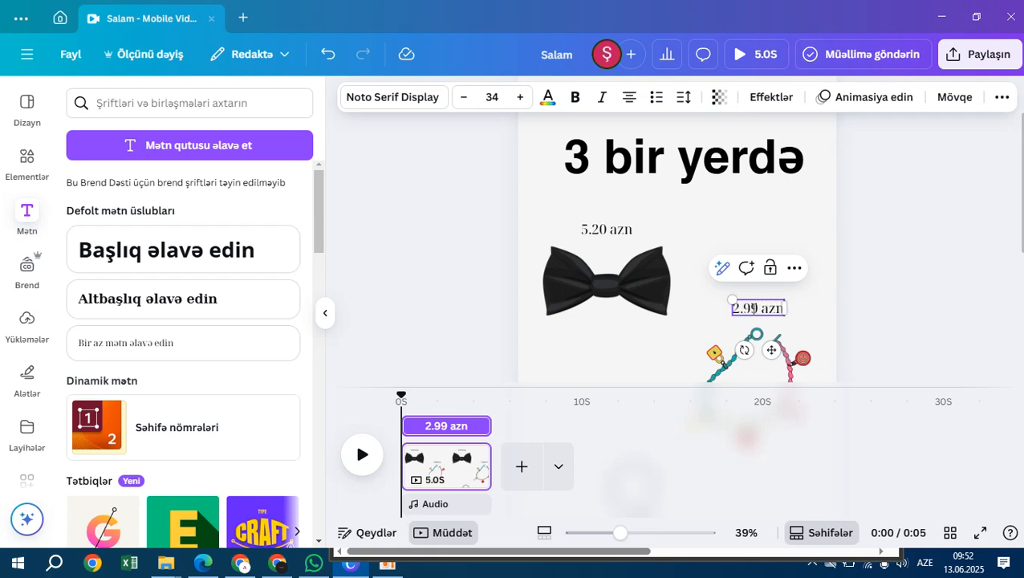
# Step: Adjust the position of the "2.99 azn" text so it sits just above the bracelet's clasp
pyautogui.scroll(-3, 827, 313)
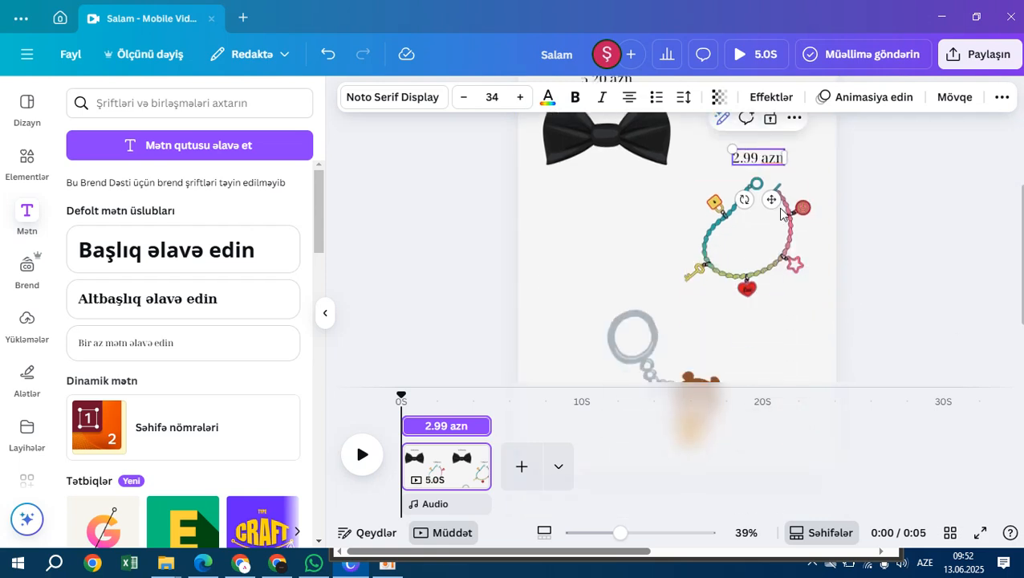
pyautogui.moveTo(771, 116); pyautogui.dragTo(671, 204)
pyautogui.scroll(-3, 729, 275)
pyautogui.scroll(2, 728, 275)
pyautogui.moveTo(671, 259); pyautogui.dragTo(780, 171)
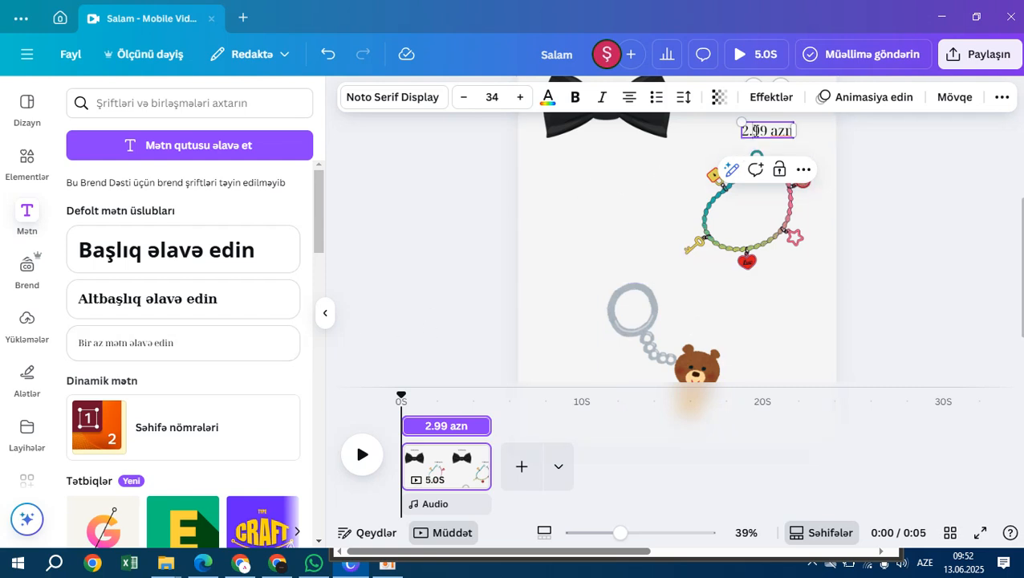
pyautogui.click(670, 158)
# Step: Duplicate the bracelet's price text, place the copy above the keychain ring and change it to "1.99 azn"
pyautogui.click(752, 135)
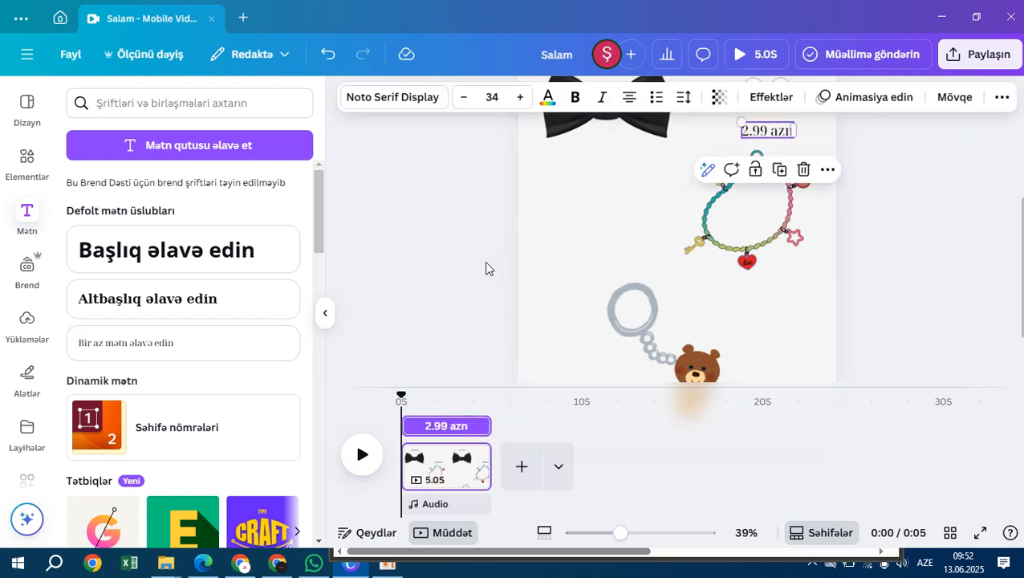
pyautogui.click(559, 254)
pyautogui.hotkey('ctrl', 'v')
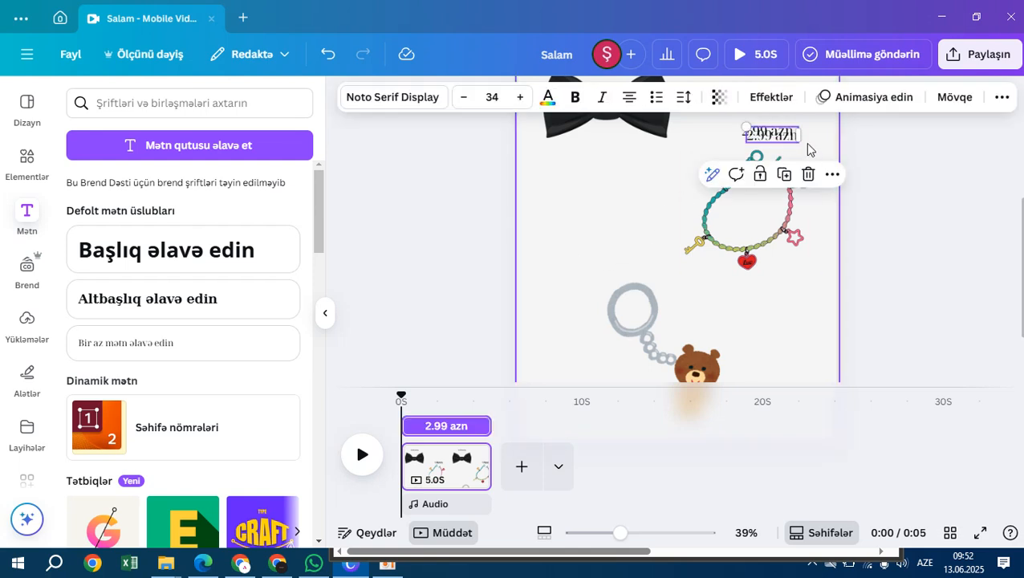
pyautogui.moveTo(767, 135); pyautogui.dragTo(594, 270)
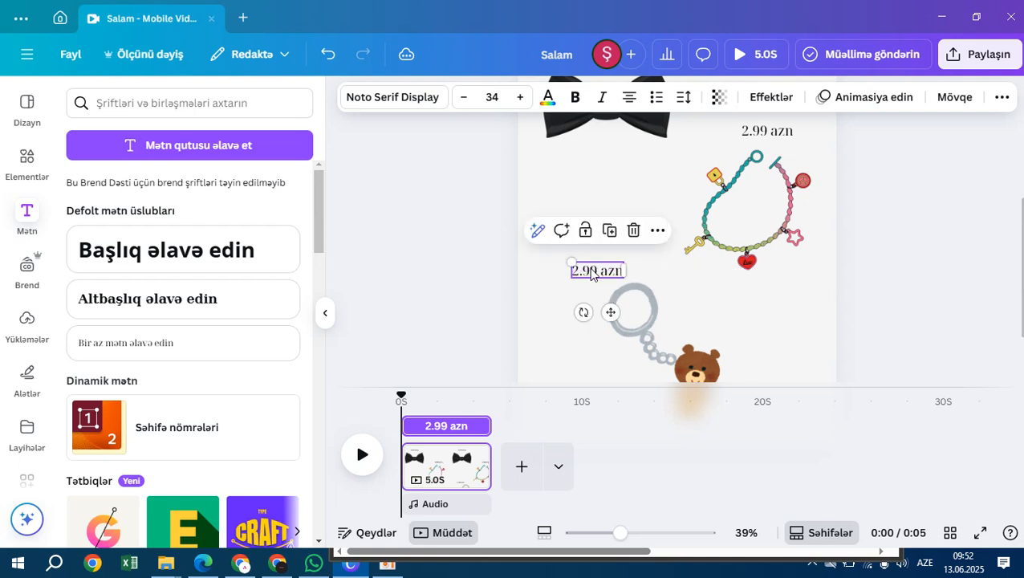
pyautogui.doubleClick(592, 269)
pyautogui.write('1')
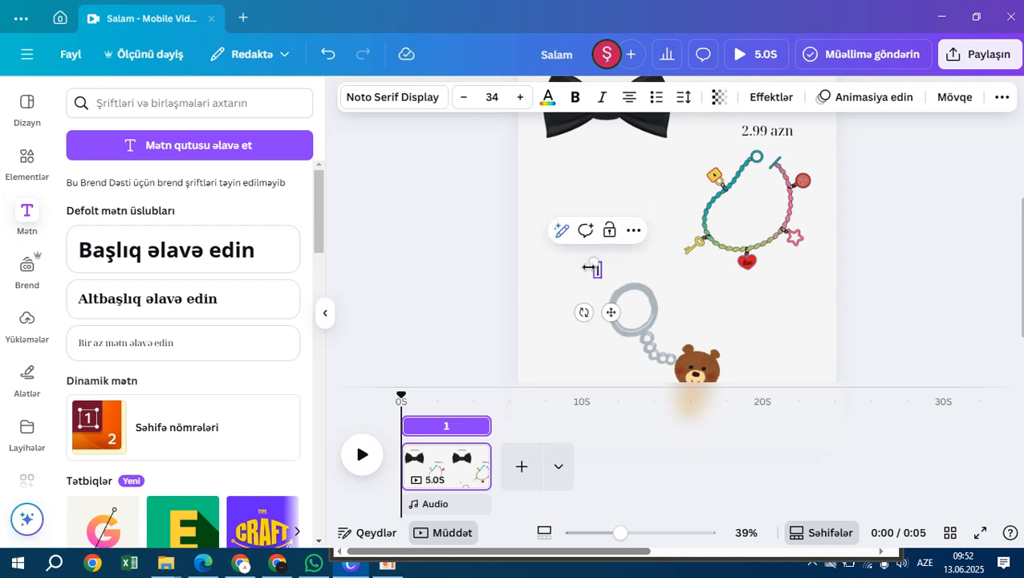
pyautogui.write('.99 azn')
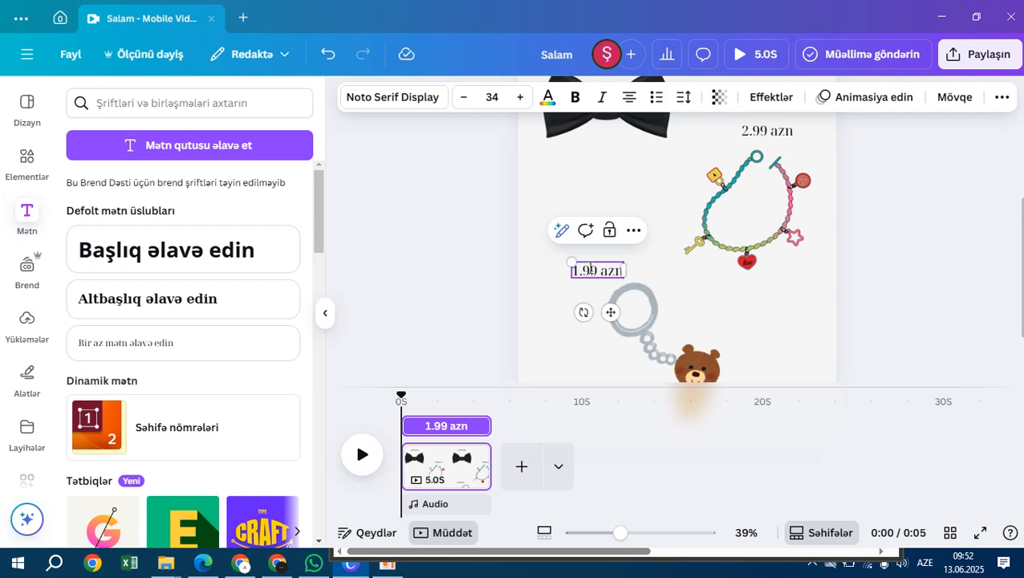
# Step: Apply the Block text animation to the "2.99 azn" price on both entry and exit (Hər ikisi)
pyautogui.click(1008, 189)
pyautogui.scroll(1, 819, 208)
pyautogui.moveTo(620, 533); pyautogui.dragTo(613, 533)
pyautogui.moveTo(677, 390); pyautogui.dragTo(643, 486)
pyautogui.moveTo(614, 533); pyautogui.dragTo(593, 533)
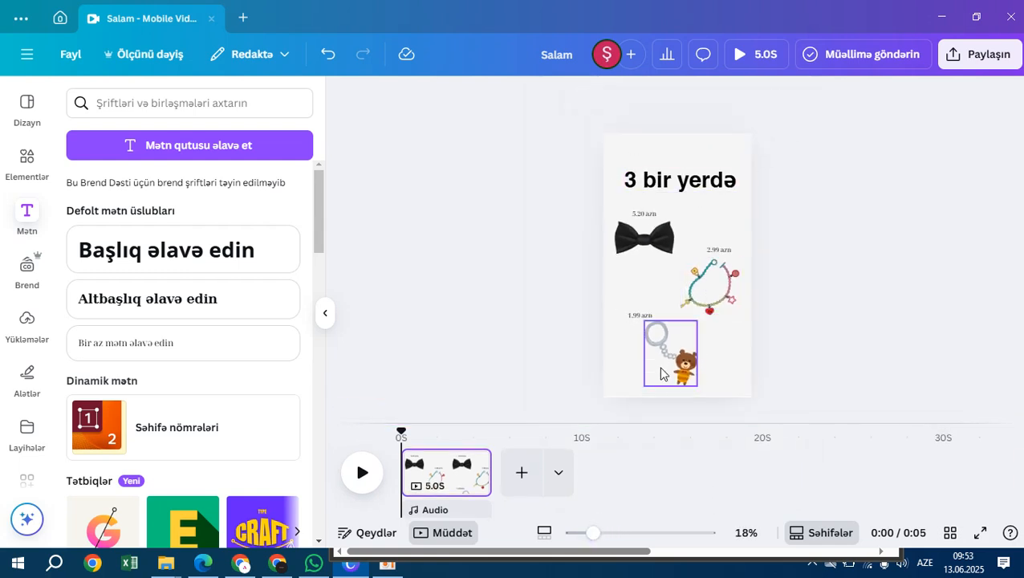
pyautogui.click(718, 250)
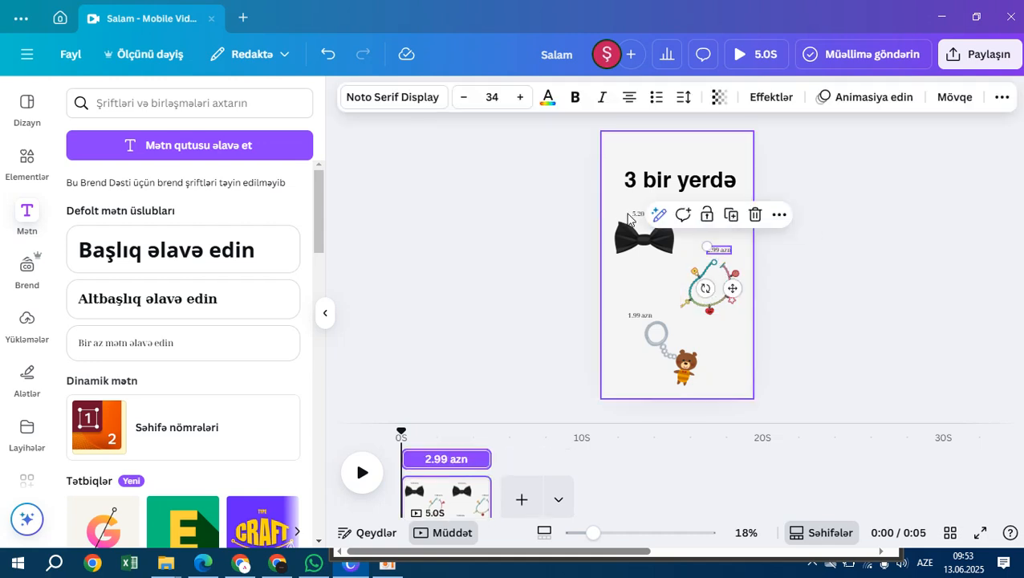
pyautogui.click(838, 104)
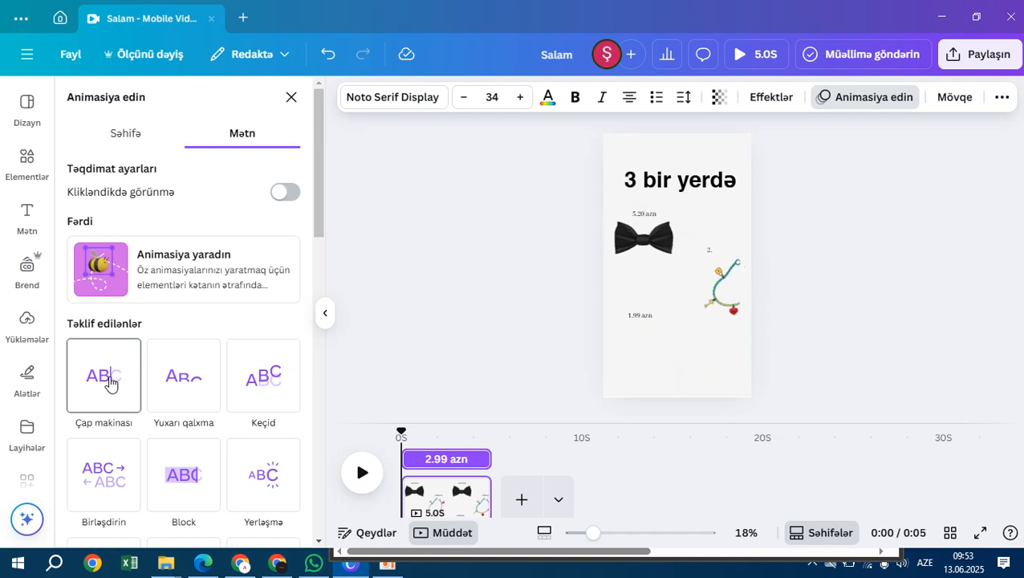
pyautogui.scroll(-1, 144, 353)
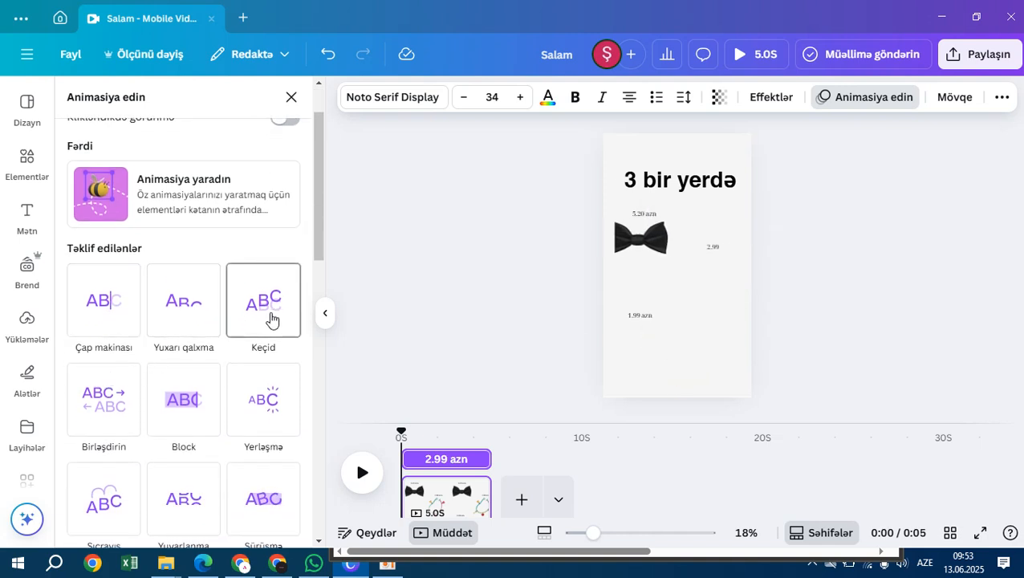
pyautogui.scroll(-1, 270, 315)
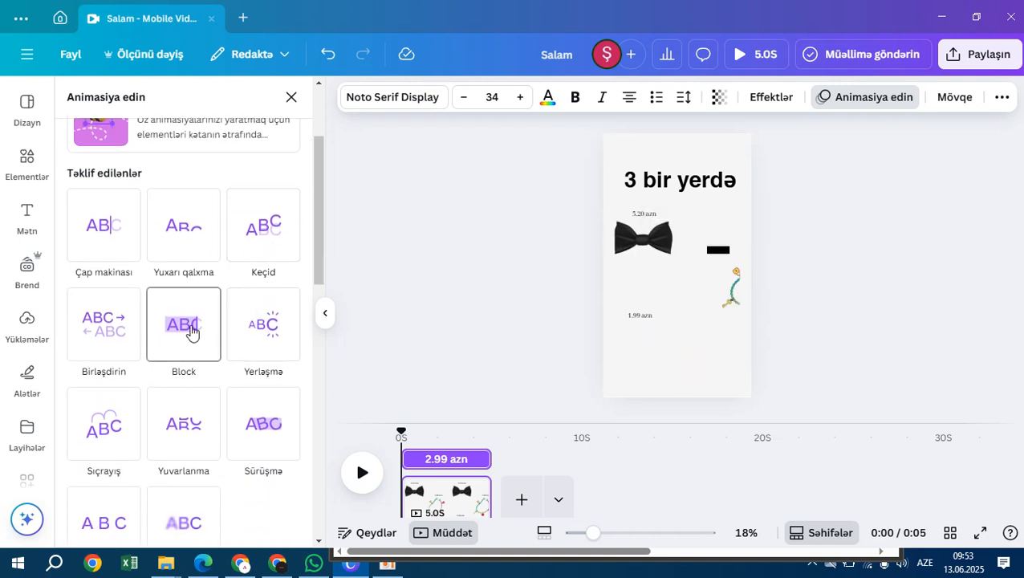
pyautogui.scroll(-1, 191, 331)
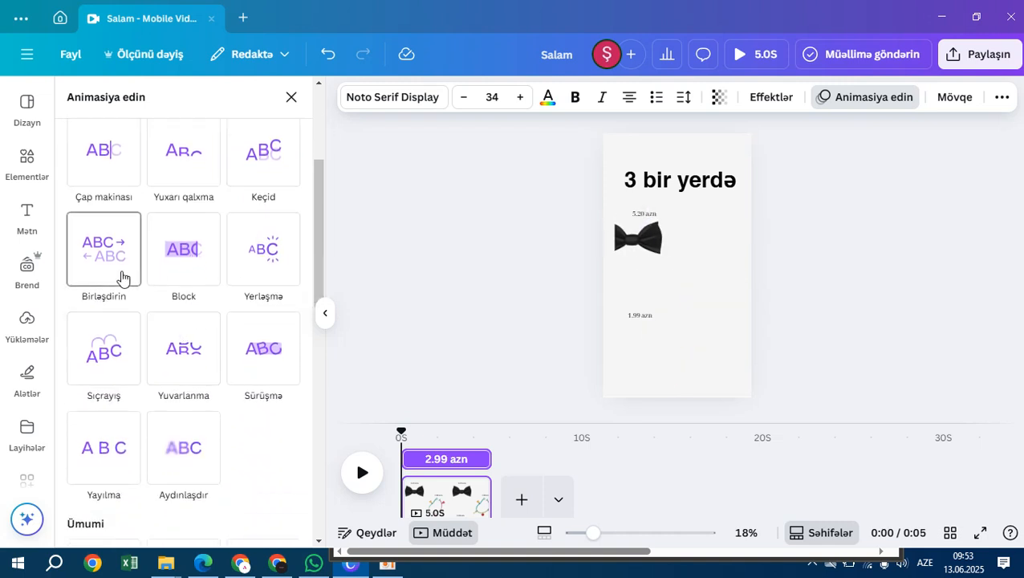
pyautogui.click(183, 268)
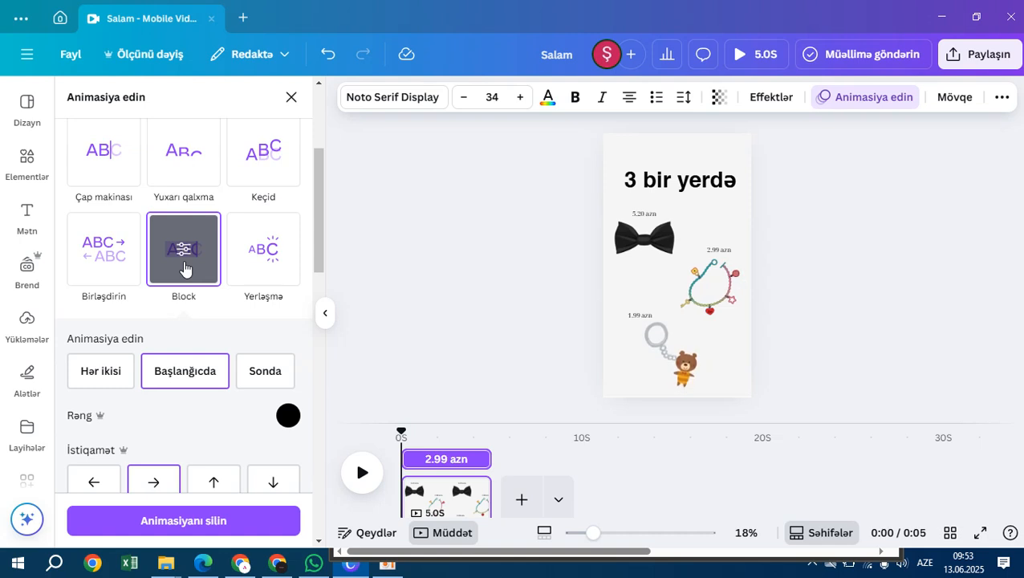
pyautogui.click(97, 376)
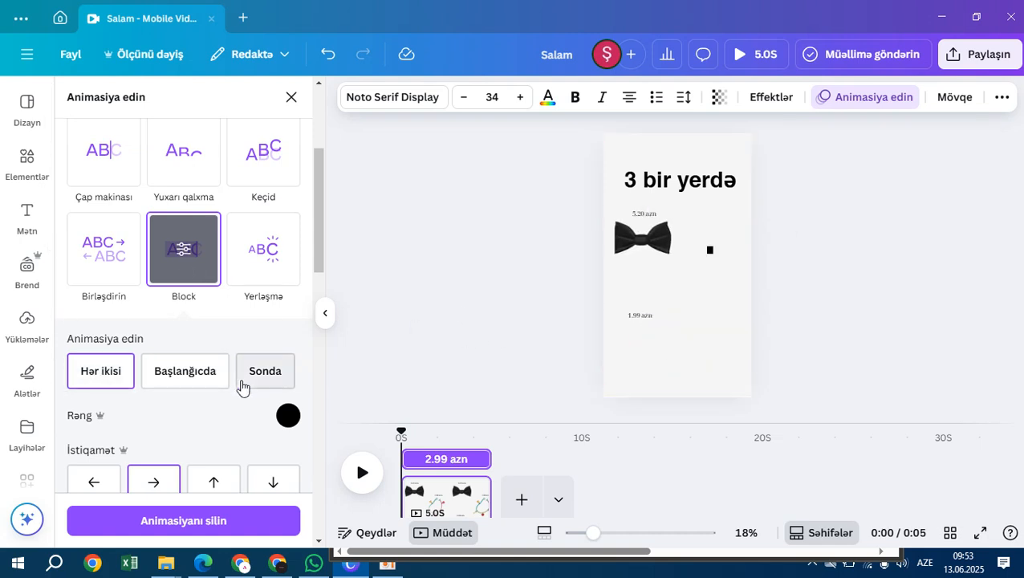
# Step: Apply the Block text animation on both entry and exit (Hər ikisi) to the "5.20 azn" and "1.99 azn" prices
pyautogui.click(185, 377)
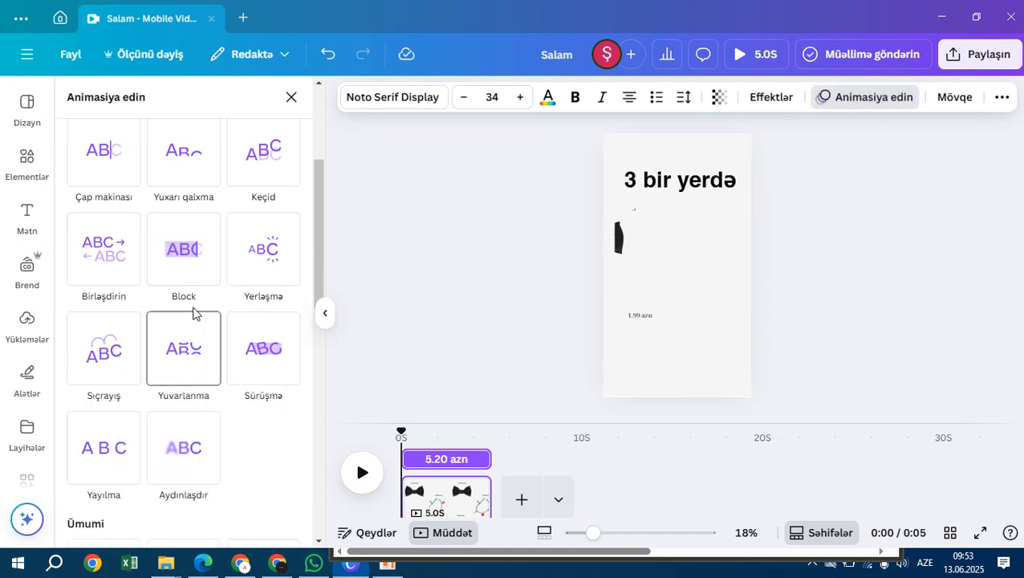
pyautogui.click(642, 320)
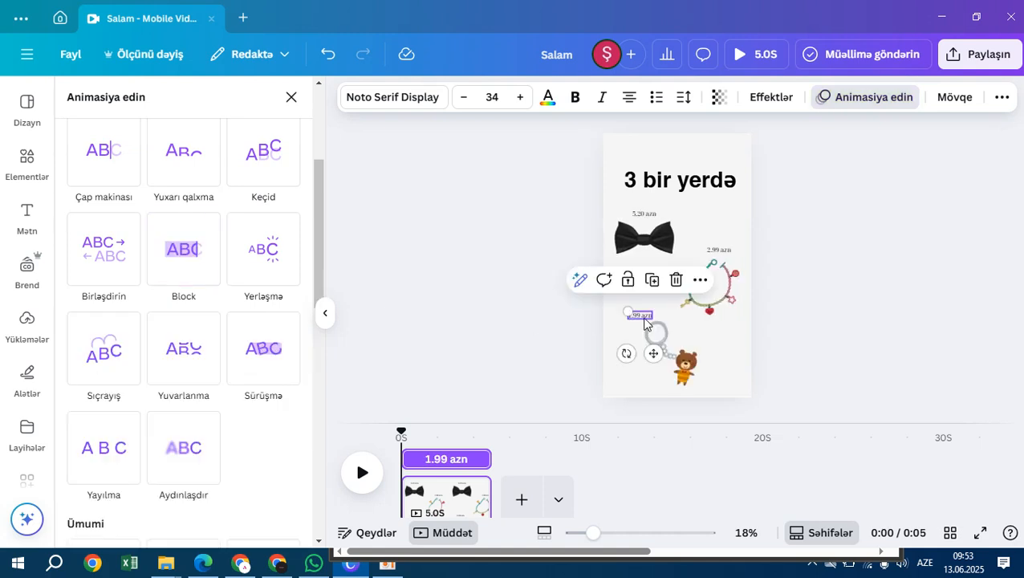
pyautogui.click(168, 285)
pyautogui.click(95, 382)
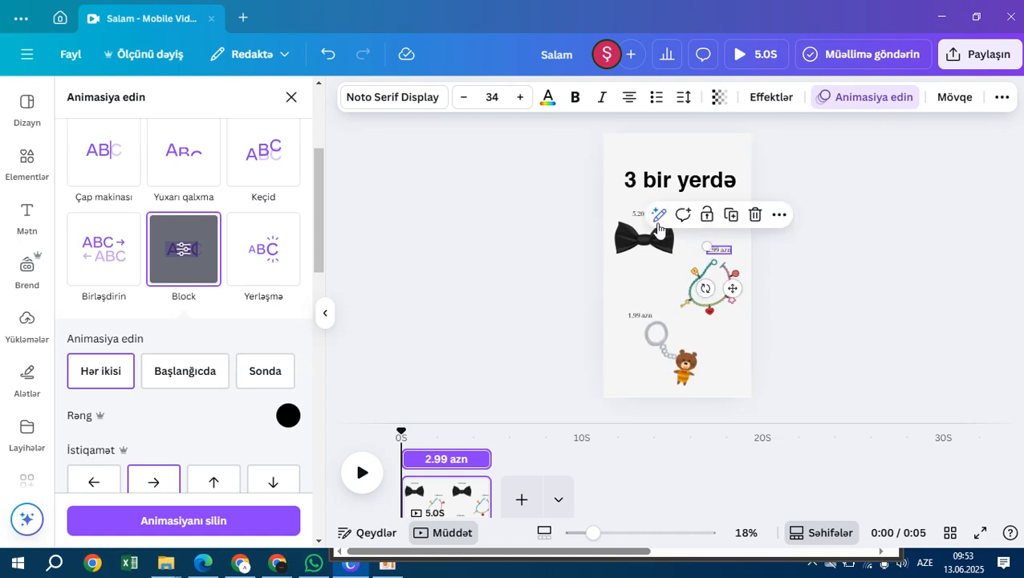
pyautogui.click(634, 212)
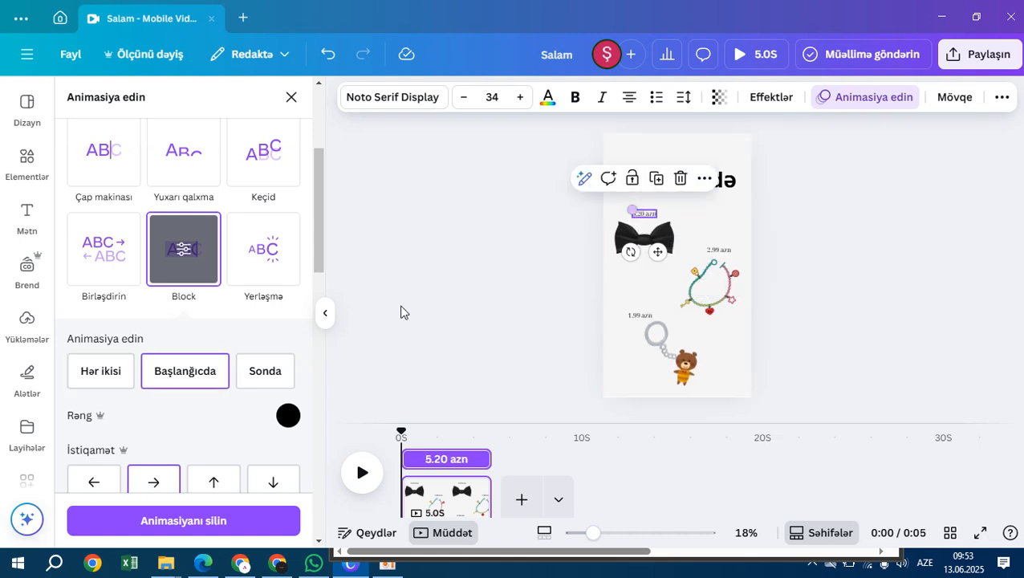
pyautogui.click(110, 376)
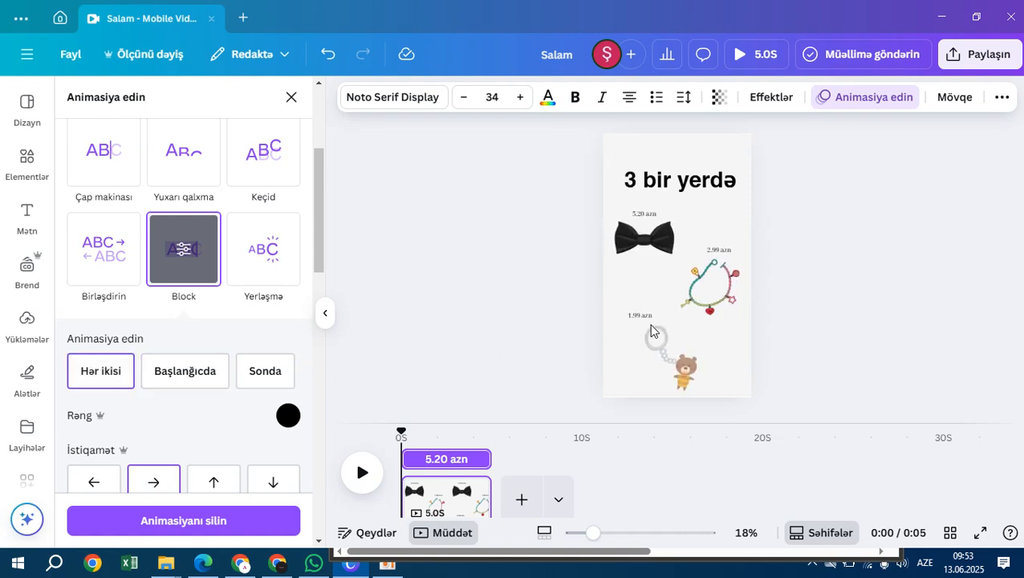
# Step: Check the "1.99 azn" text's animation setting and preview the whole video in full screen
pyautogui.click(646, 317)
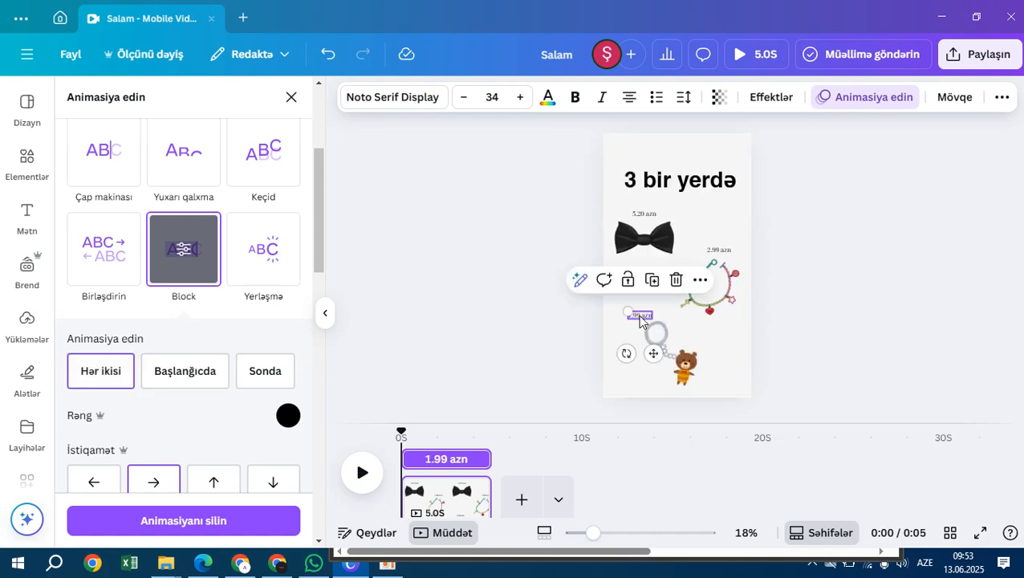
pyautogui.click(884, 306)
pyautogui.click(742, 54)
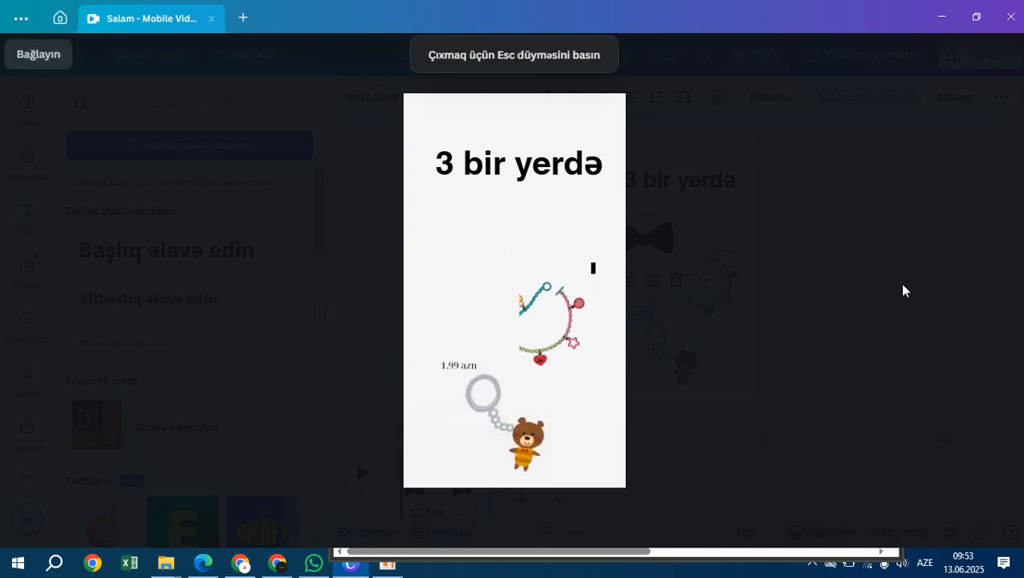
# Step: Close the video preview and move the "3 bir yerdə" heading slightly higher on the page
pyautogui.press('Escape')
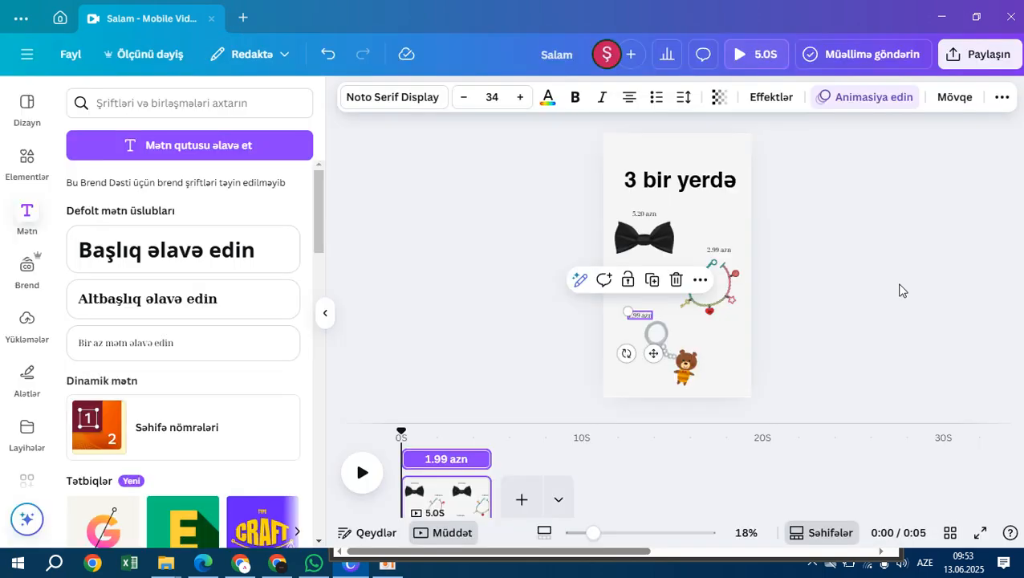
pyautogui.moveTo(665, 181); pyautogui.dragTo(660, 168)
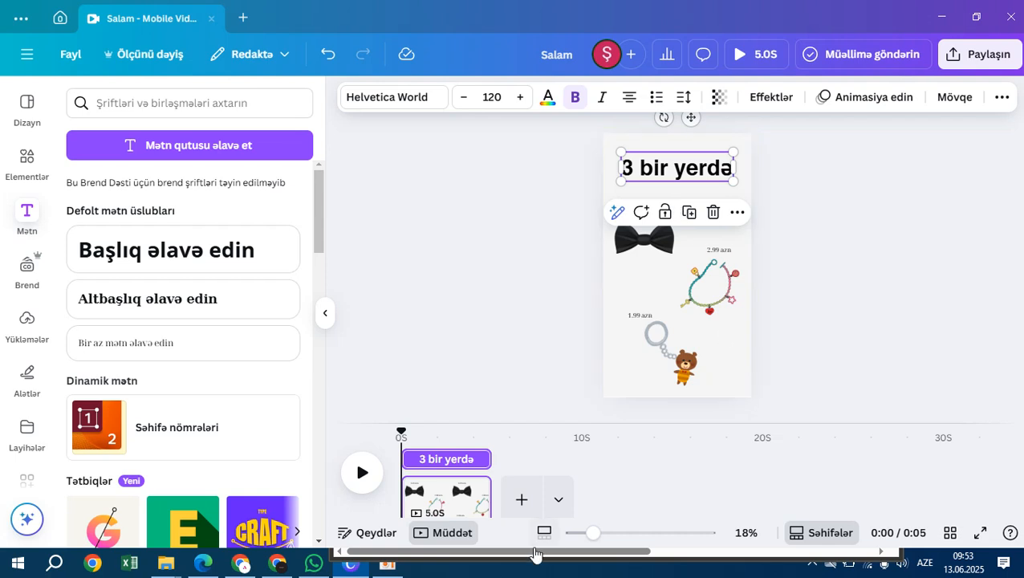
# Step: Extend the first page's duration to 9.3 seconds and play the video preview
pyautogui.scroll(-1, 482, 473)
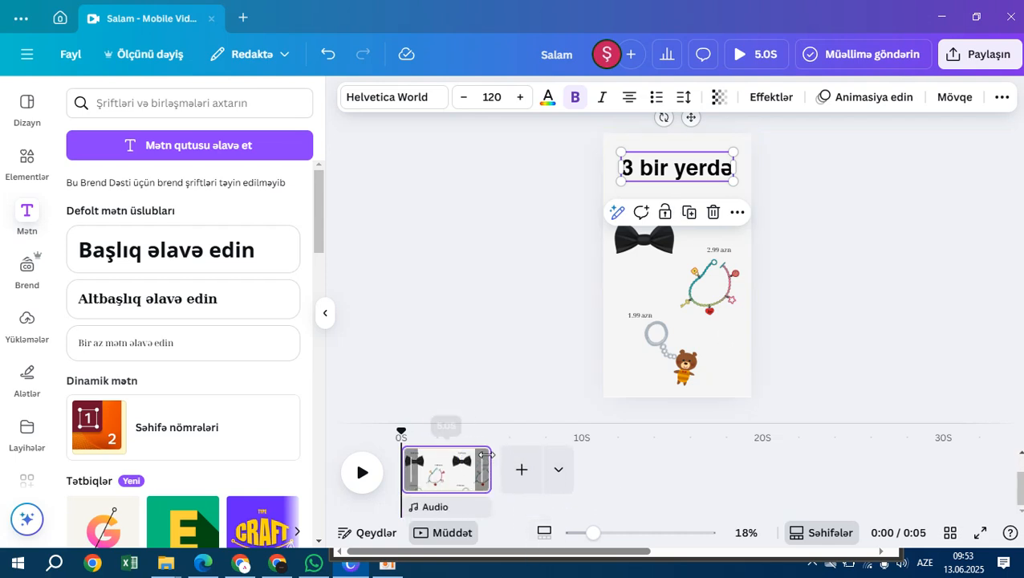
pyautogui.moveTo(486, 455); pyautogui.dragTo(542, 467)
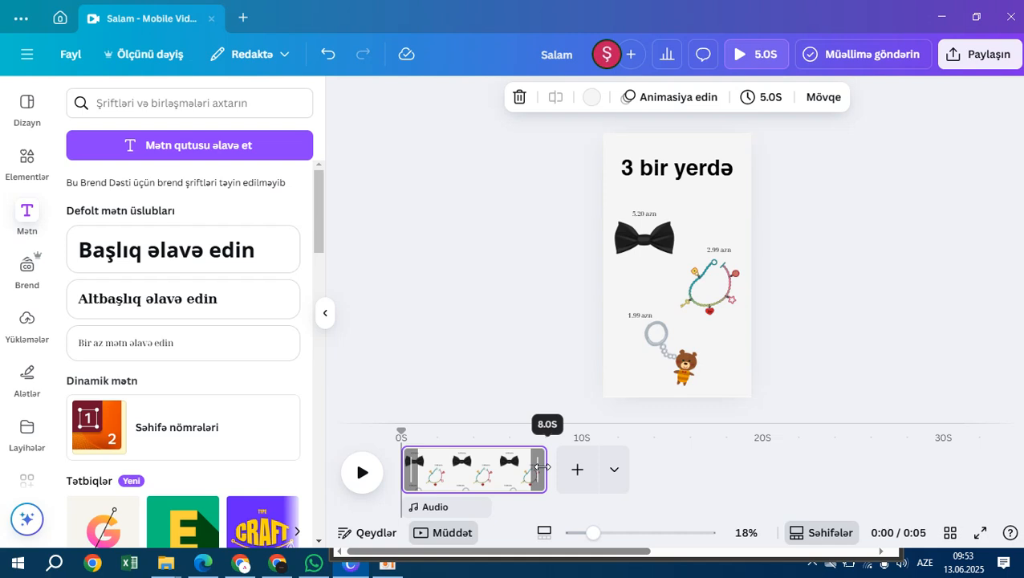
pyautogui.moveTo(542, 467); pyautogui.dragTo(569, 464)
pyautogui.click(752, 63)
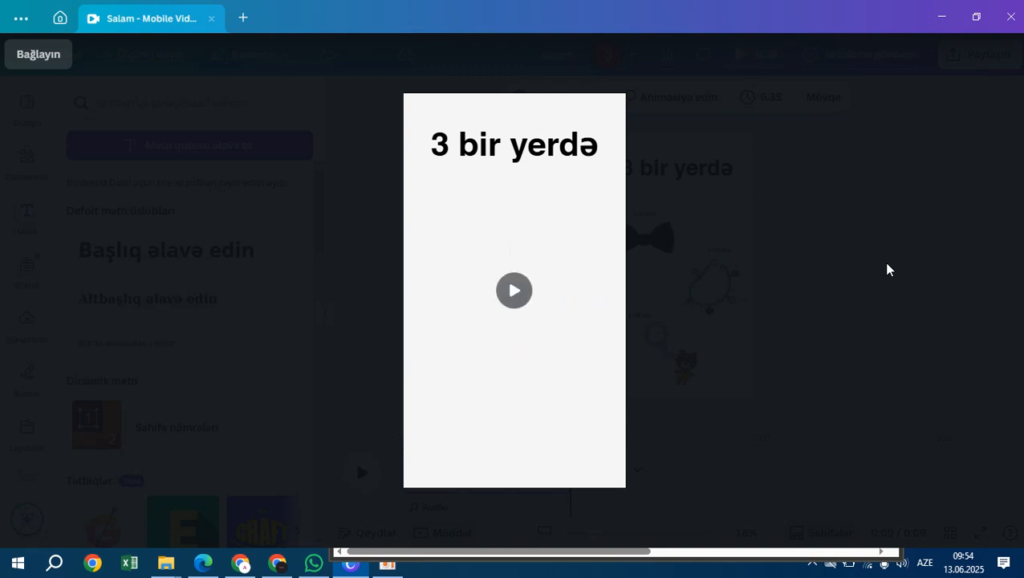
pyautogui.press('Escape')
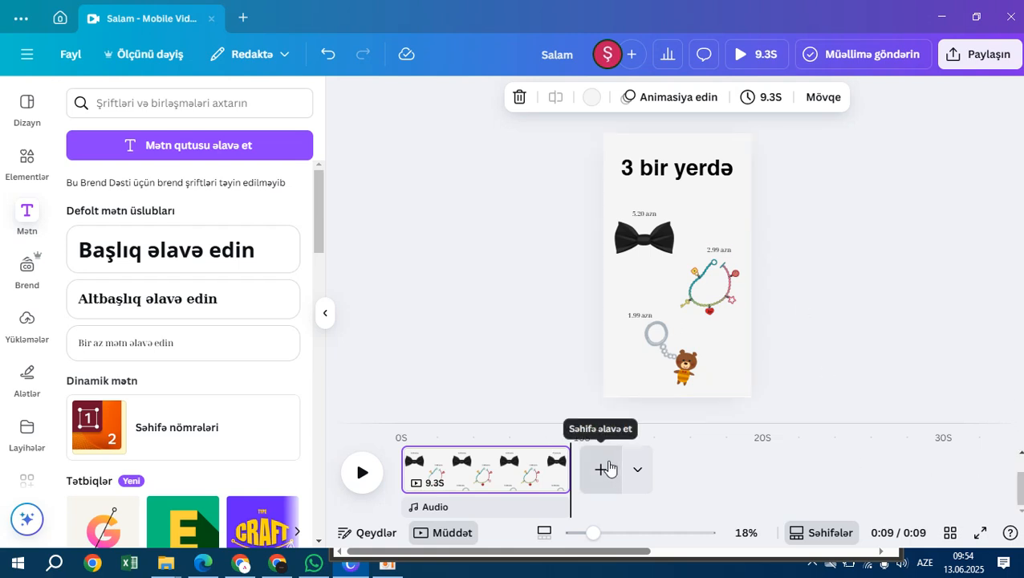
# Step: Add a blank second page after the first and fill its background with solid violet from the default colours
pyautogui.click(601, 469)
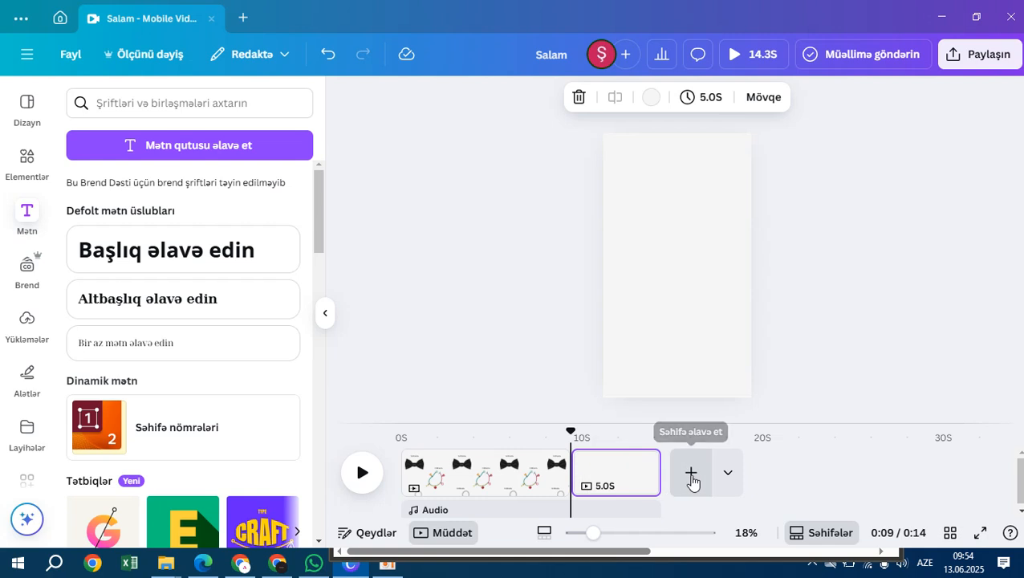
pyautogui.click(614, 481)
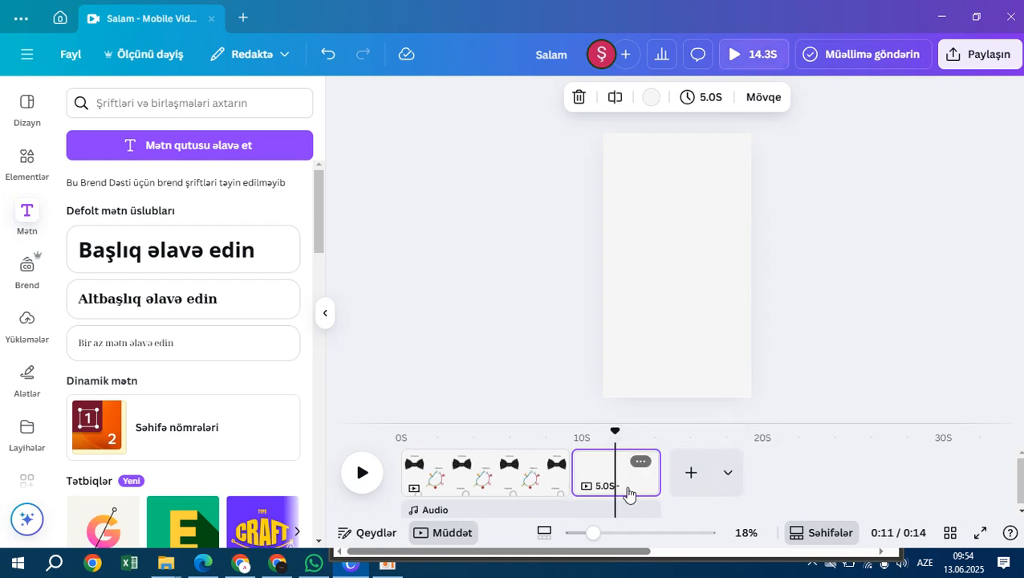
pyautogui.click(670, 313)
pyautogui.click(615, 97)
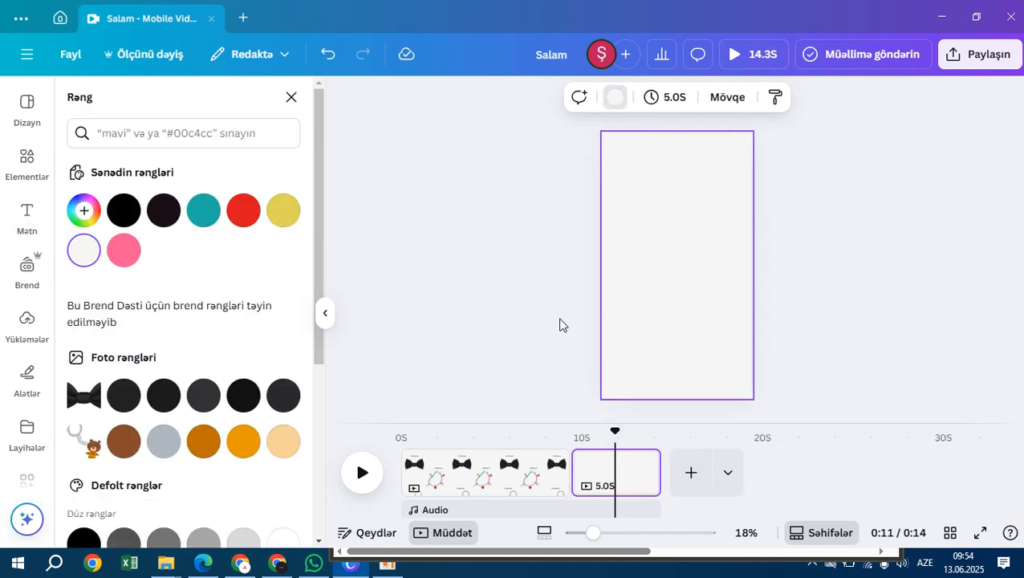
pyautogui.scroll(-4, 285, 256)
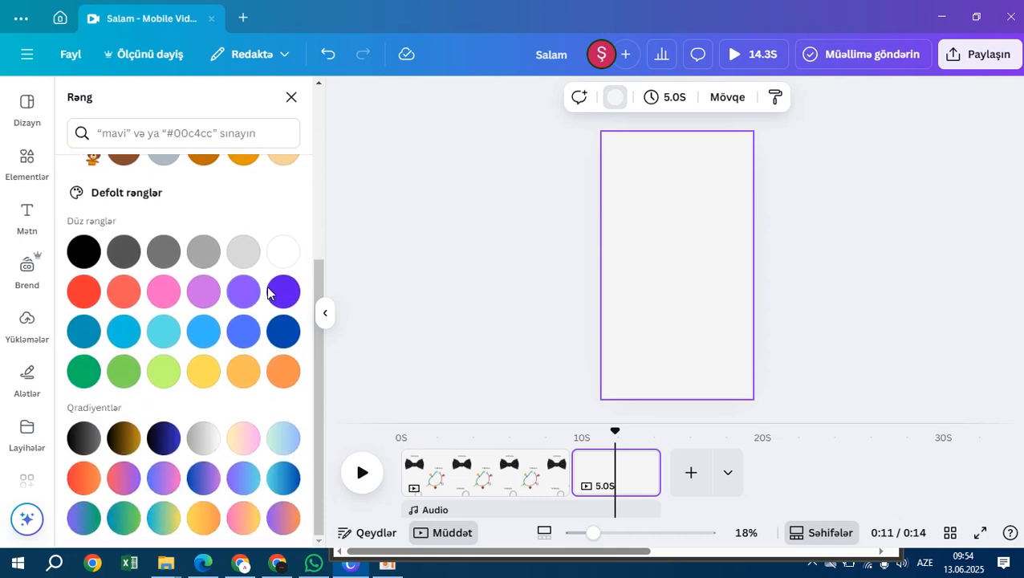
pyautogui.click(280, 294)
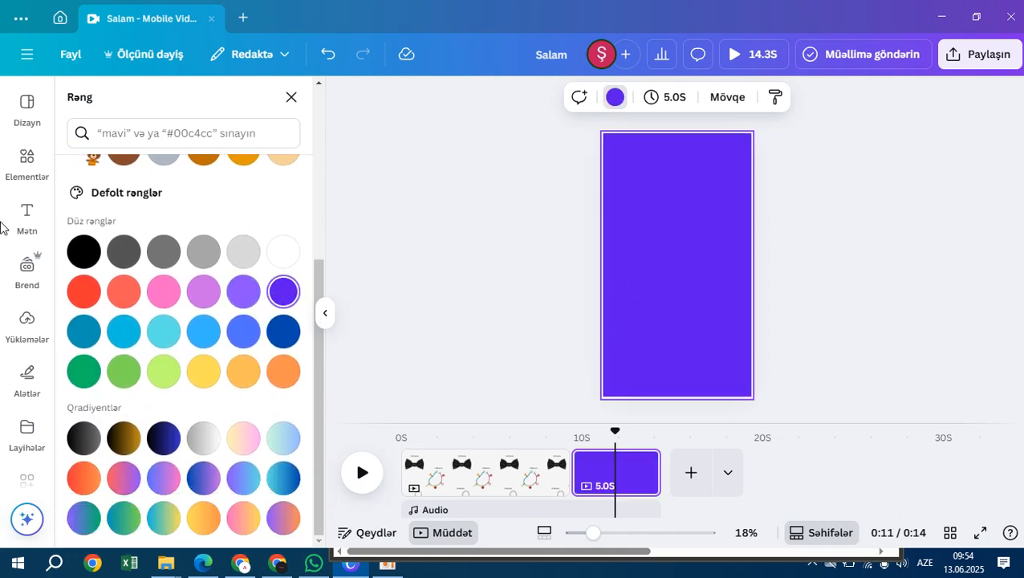
# Step: Add a default-style heading to the violet page reading "30 İyuna qədər Keçərlidir"
pyautogui.click(16, 176)
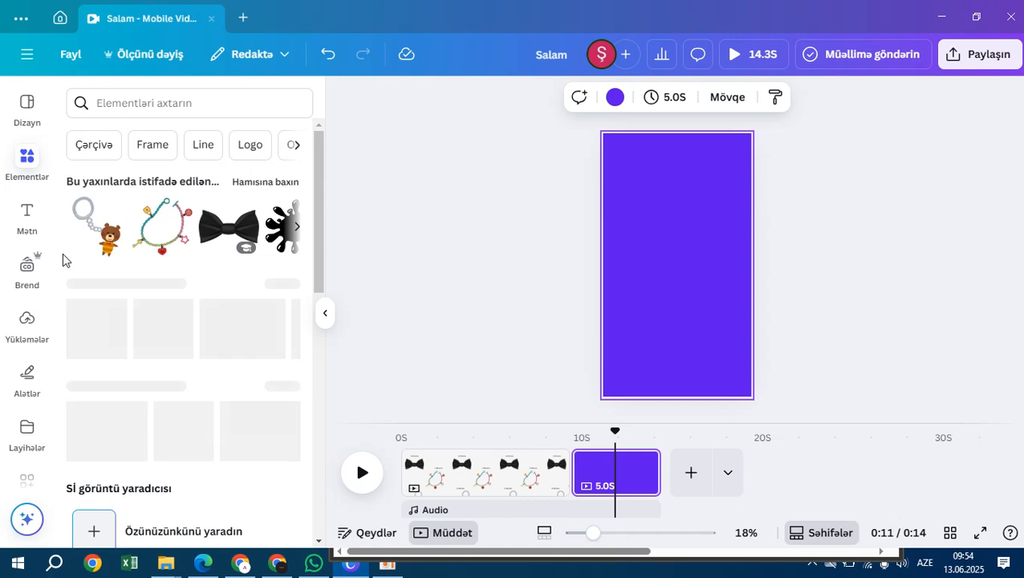
pyautogui.click(27, 215)
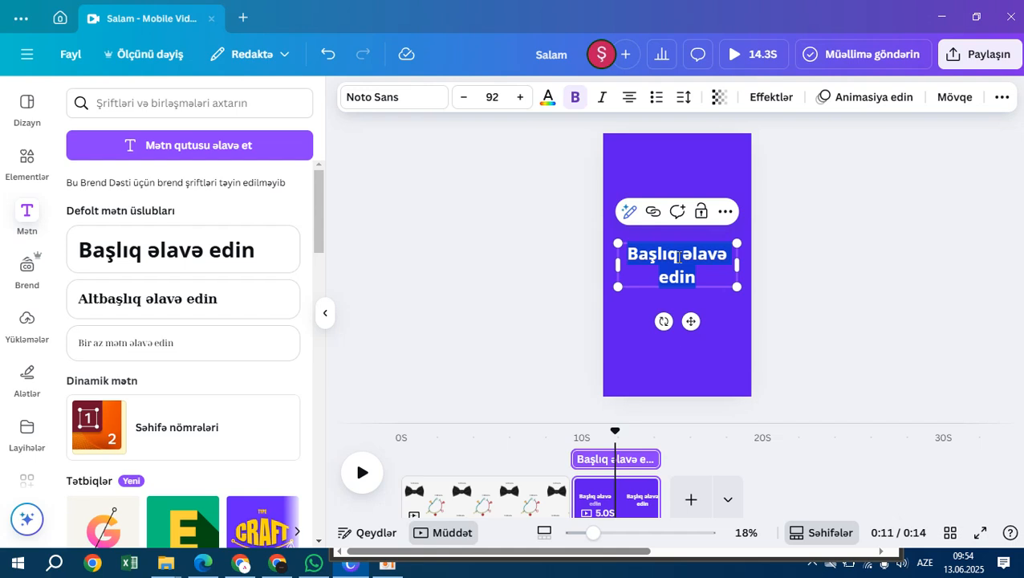
pyautogui.write('30 İyuna qə')
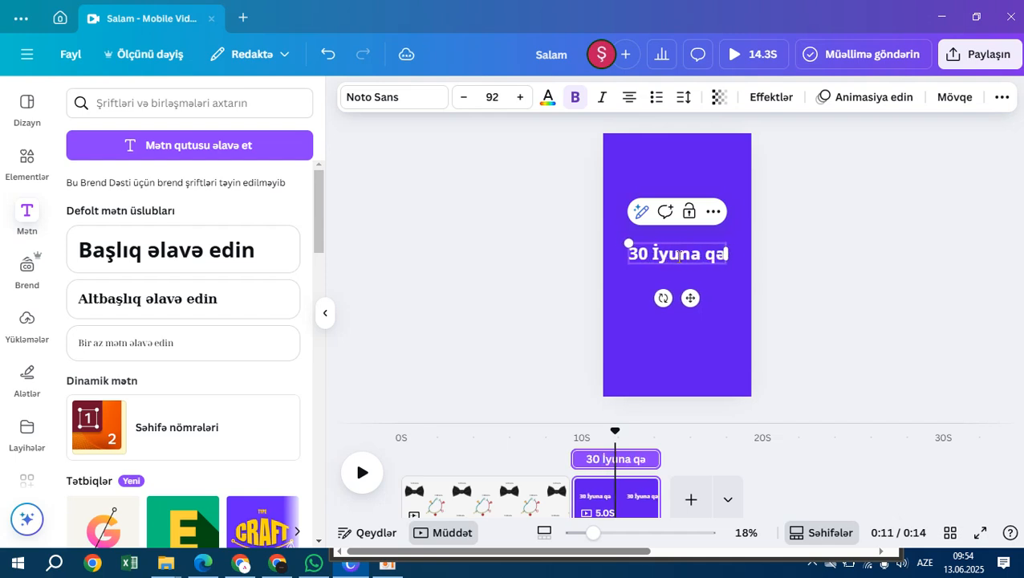
pyautogui.write('dər Keçəri')
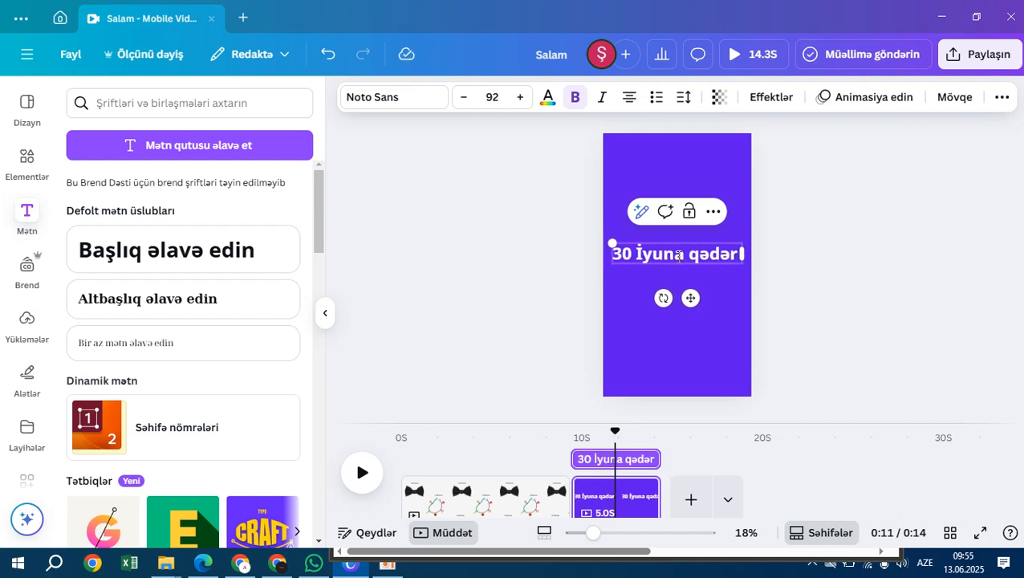
pyautogui.press('BackSpace')
pyautogui.write('ldii')
pyautogui.press('BackSpace')
pyautogui.press('BackSpace')
pyautogui.press('BackSpace')
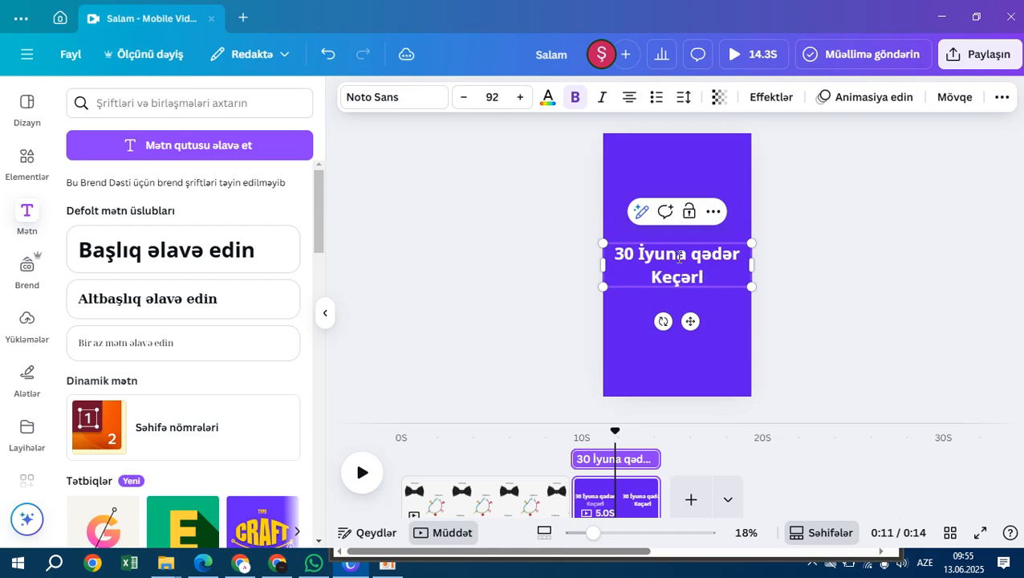
pyautogui.write('idir')
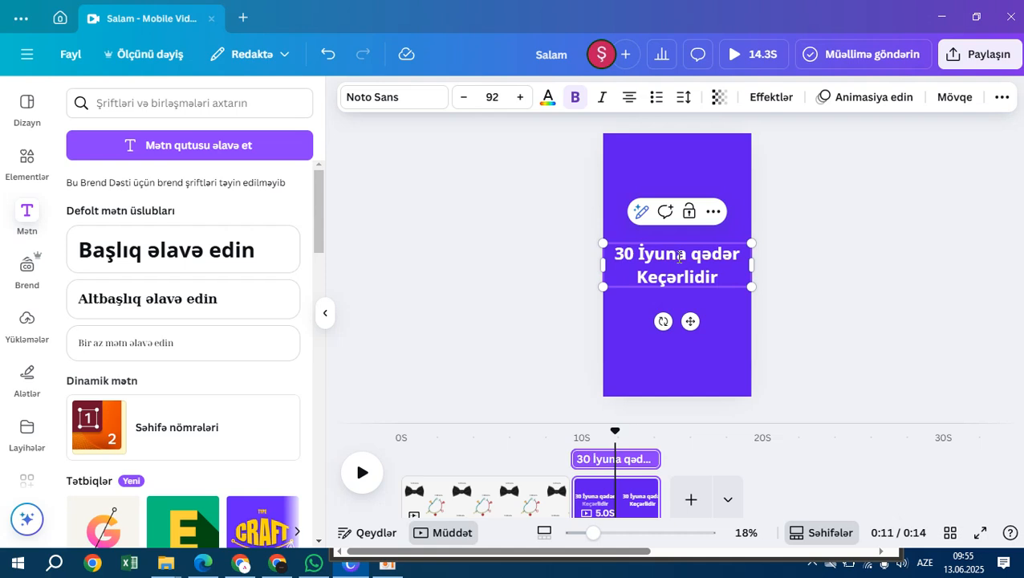
# Step: Narrow the heading's text box from both sides to a width of 864 so the text wraps onto three lines
pyautogui.click(743, 303)
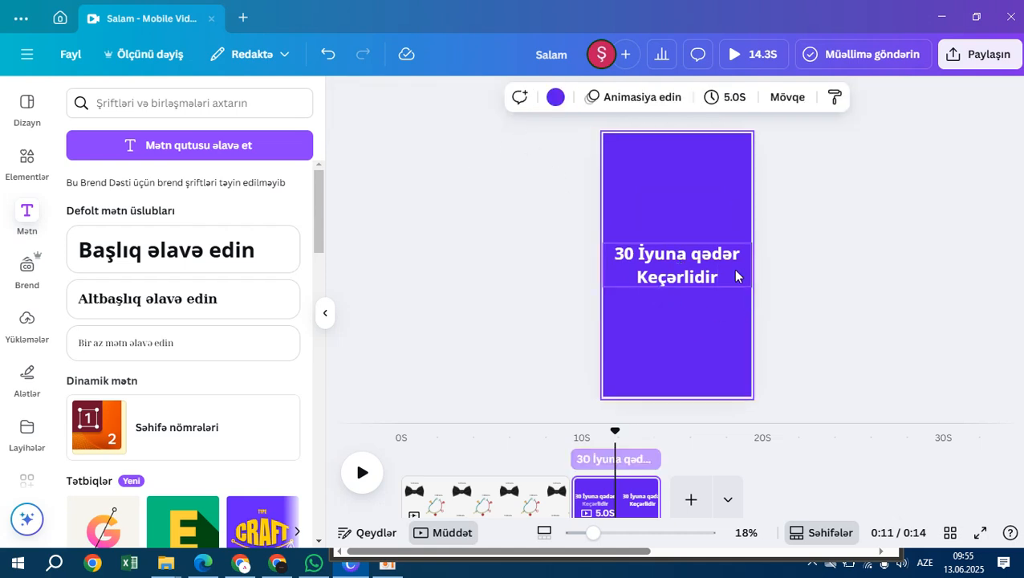
pyautogui.click(742, 277)
pyautogui.moveTo(748, 264); pyautogui.dragTo(736, 266)
pyautogui.moveTo(600, 261); pyautogui.dragTo(611, 266)
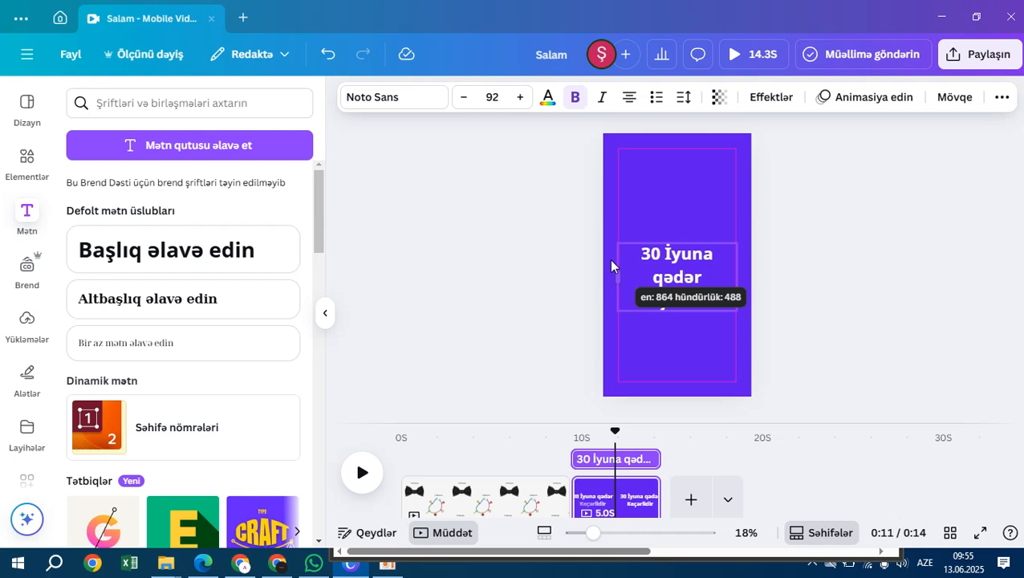
pyautogui.moveTo(611, 266); pyautogui.dragTo(609, 260)
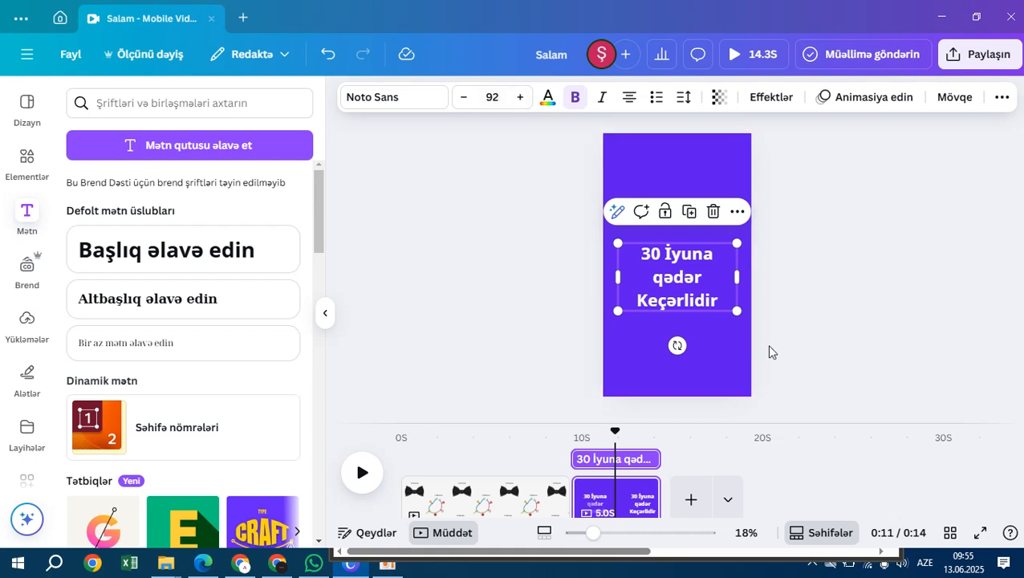
pyautogui.click(769, 319)
# Step: Centre the three-line heading horizontally and vertically on the violet page and preview the video
pyautogui.moveTo(672, 287); pyautogui.dragTo(675, 270)
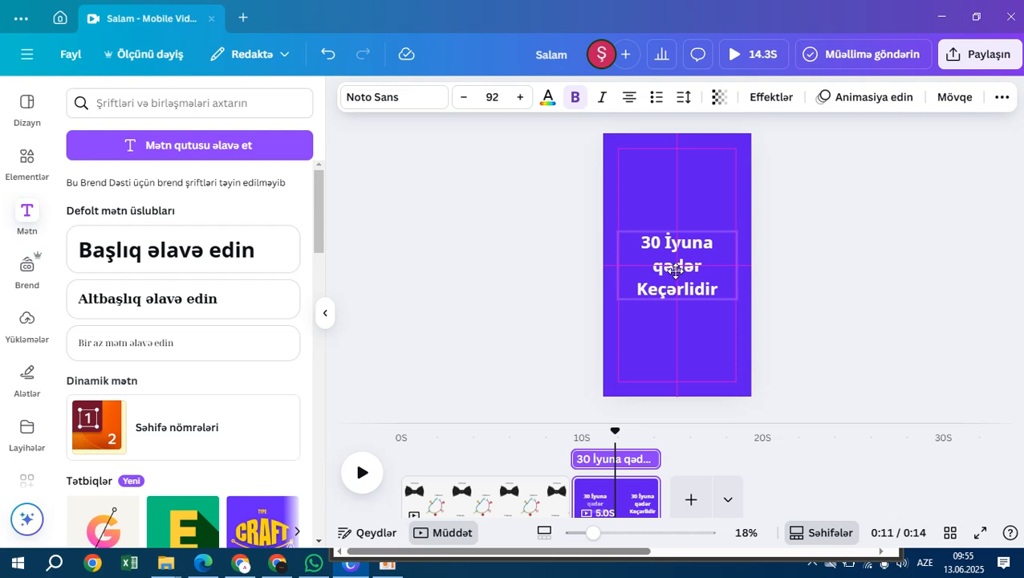
pyautogui.moveTo(676, 270); pyautogui.dragTo(676, 271)
pyautogui.click(717, 165)
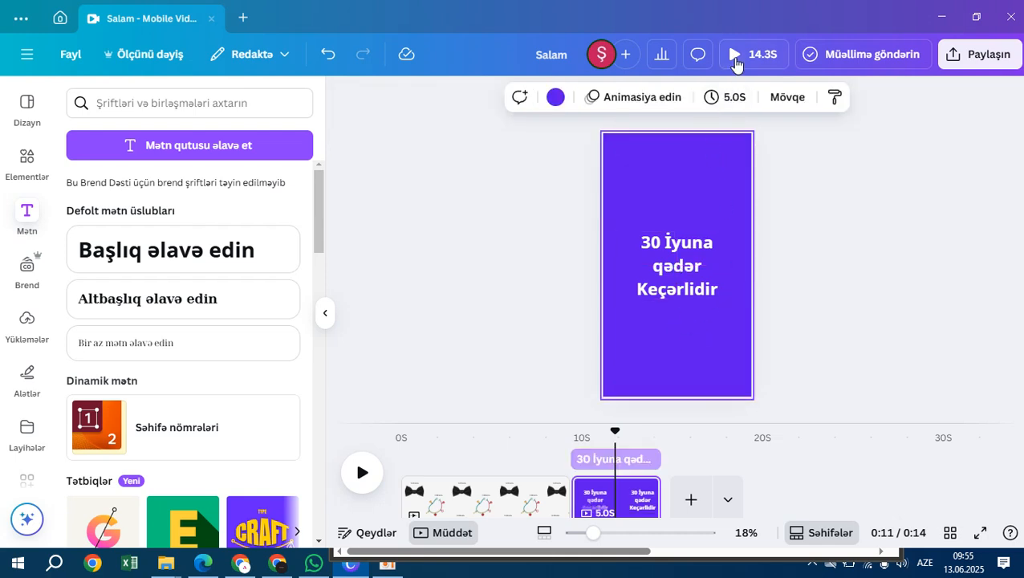
pyautogui.click(746, 54)
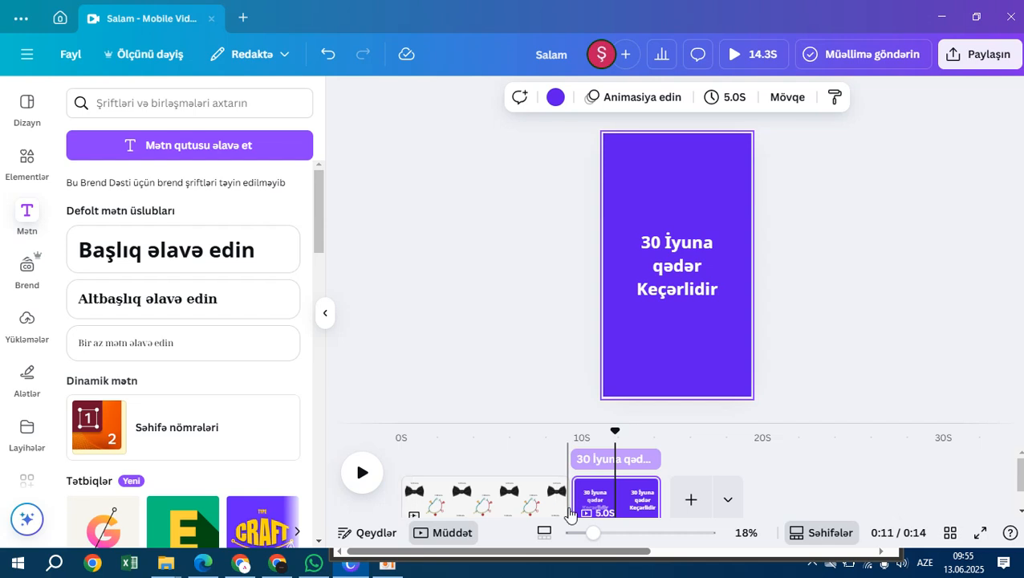
# Step: Enlarge the timeline area and add the "Axın" transition between the first page and the violet page
pyautogui.moveTo(592, 533); pyautogui.dragTo(589, 538)
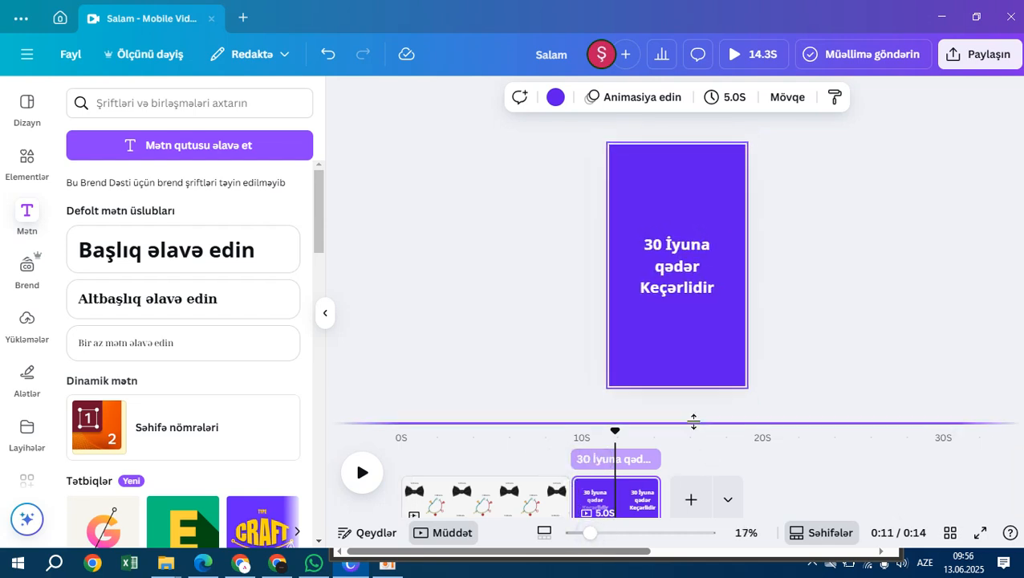
pyautogui.moveTo(693, 423); pyautogui.dragTo(695, 391)
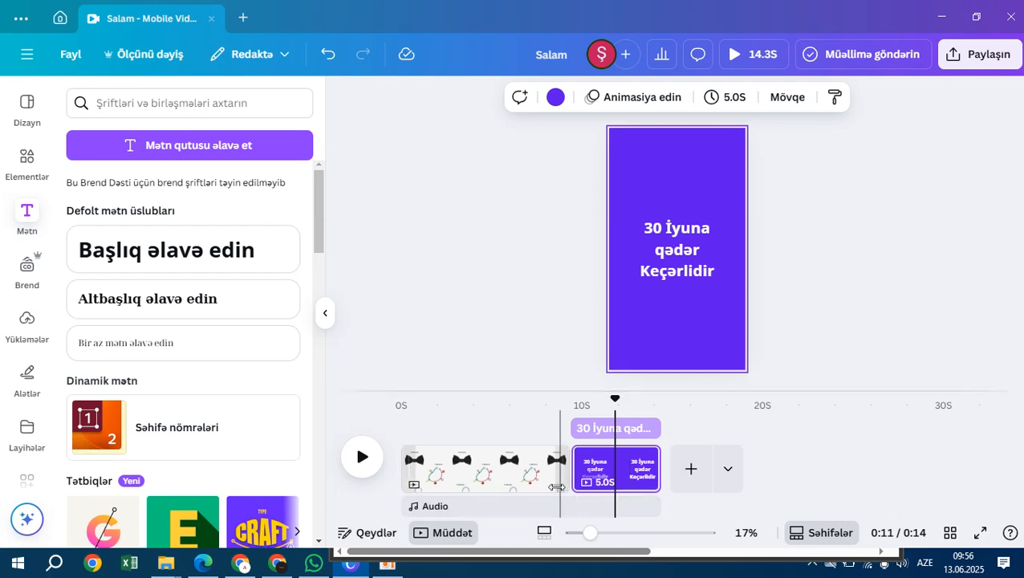
pyautogui.moveTo(571, 477)
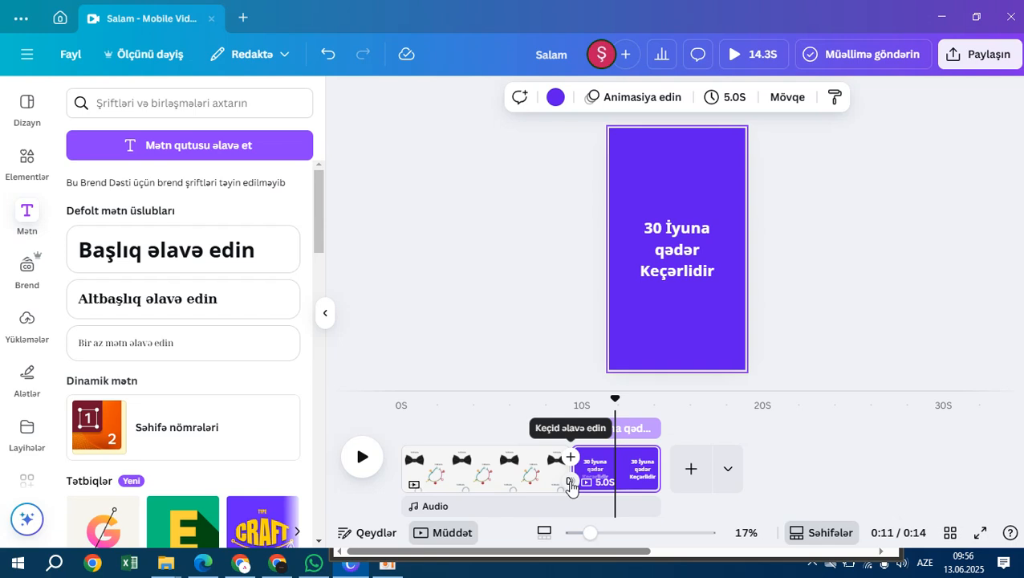
pyautogui.click(570, 483)
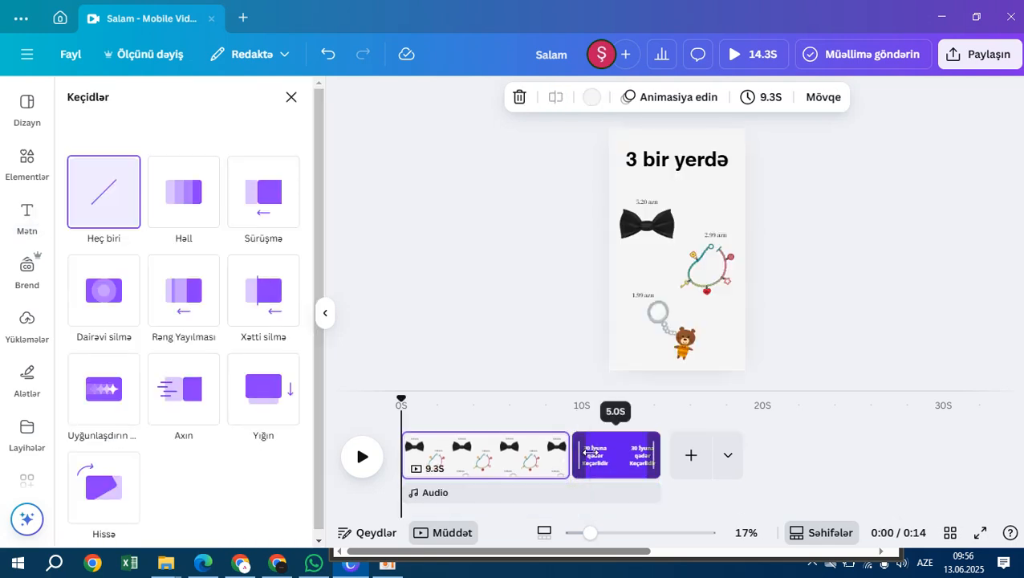
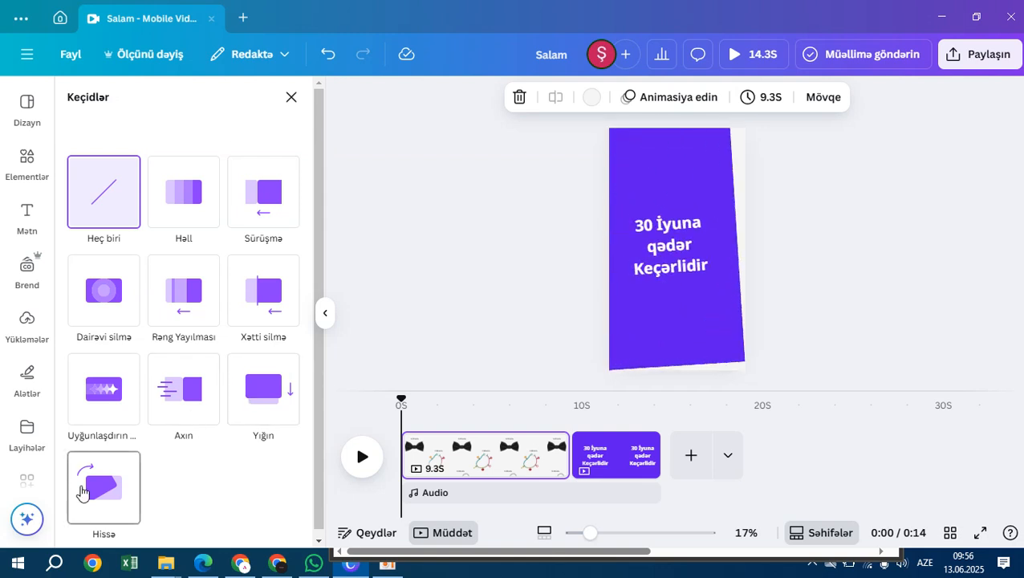
pyautogui.click(177, 401)
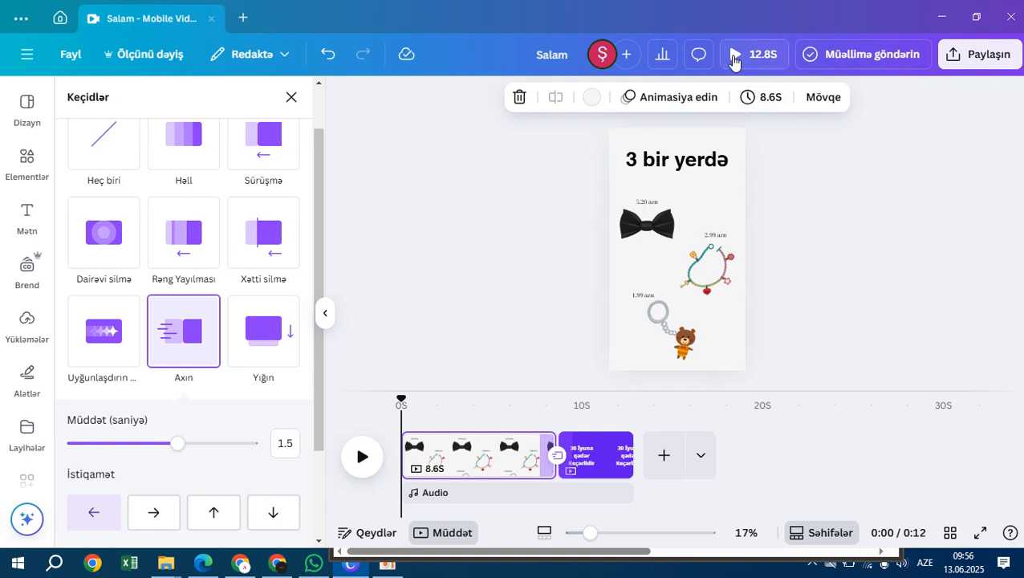
# Step: Preview the whole video and replay the section with the transition between the two pages
pyautogui.click(733, 57)
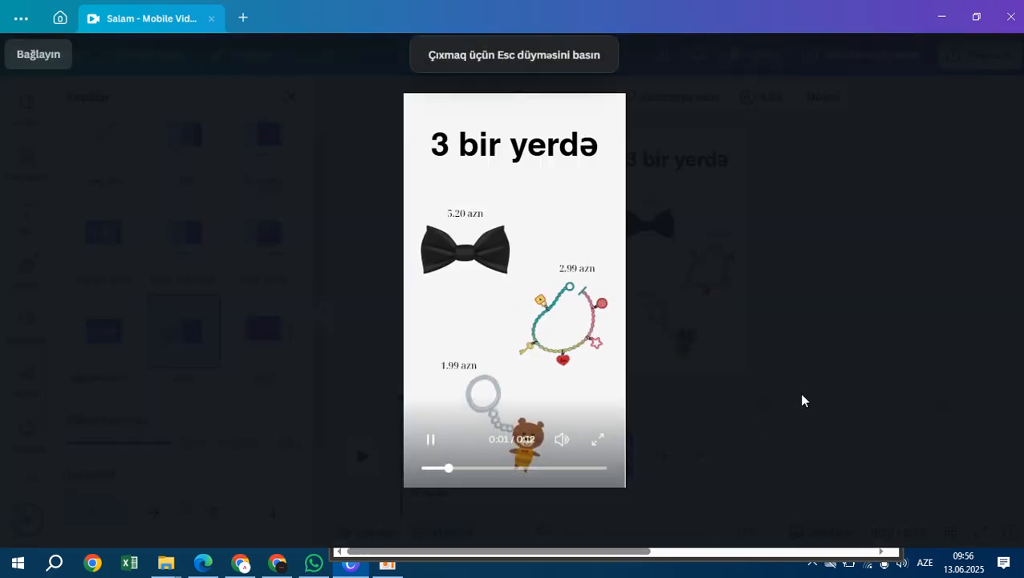
pyautogui.moveTo(578, 409)
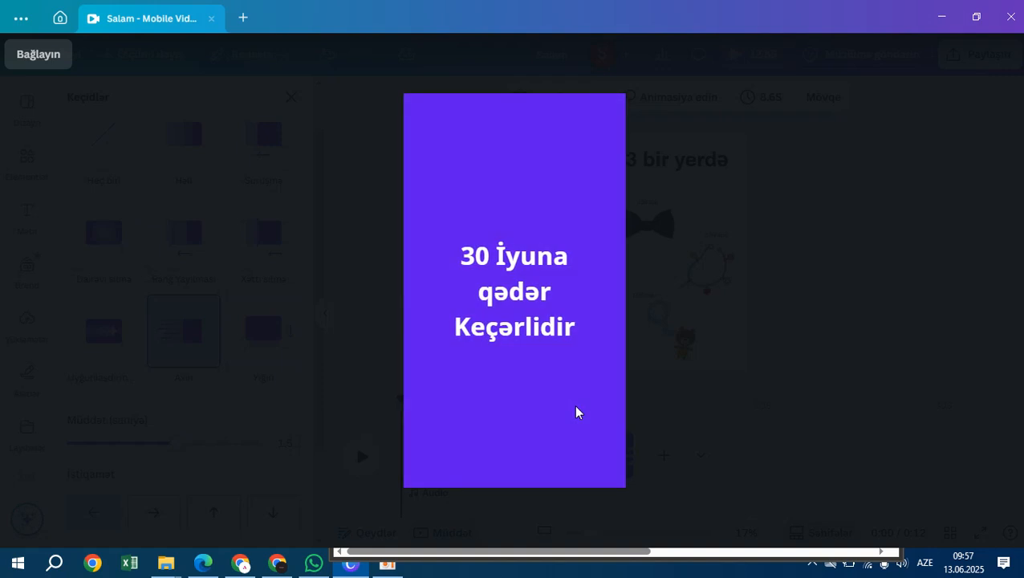
pyautogui.click(543, 468)
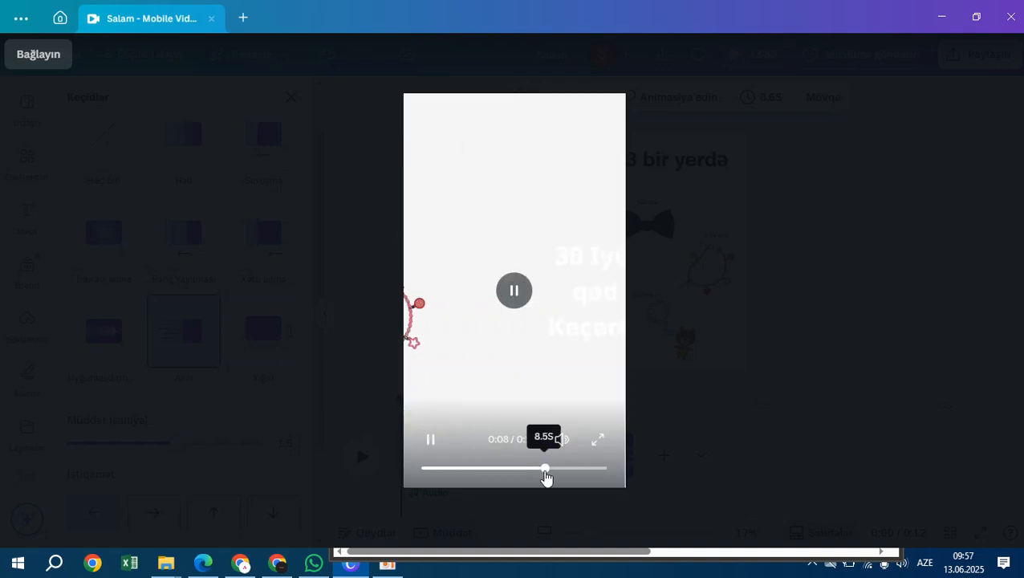
pyautogui.click(539, 469)
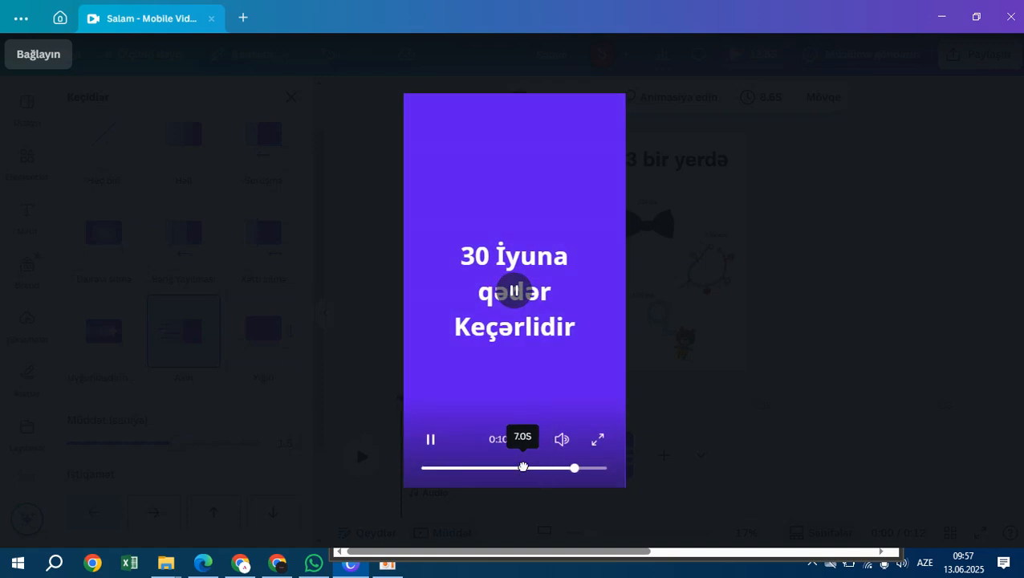
pyautogui.click(525, 473)
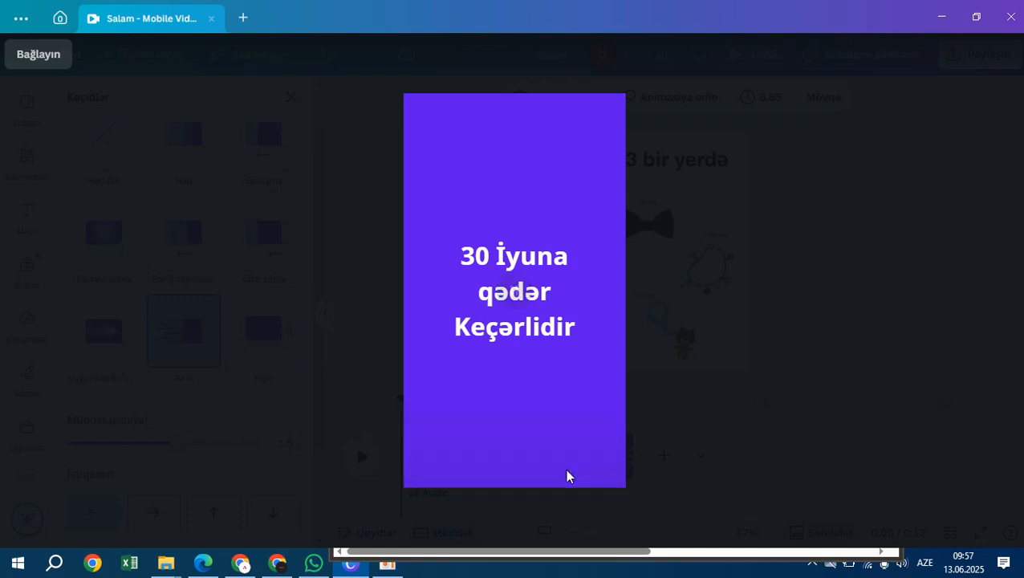
pyautogui.click(661, 407)
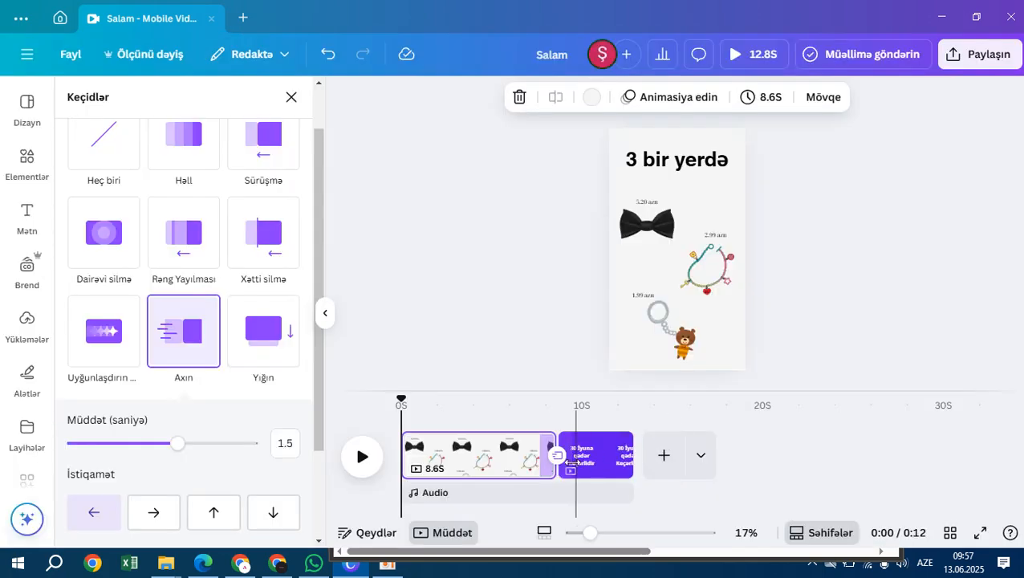
# Step: Shorten the first page to 5.7 seconds and set the direction of the "Axın" transition to downward
pyautogui.scroll(-2, 136, 393)
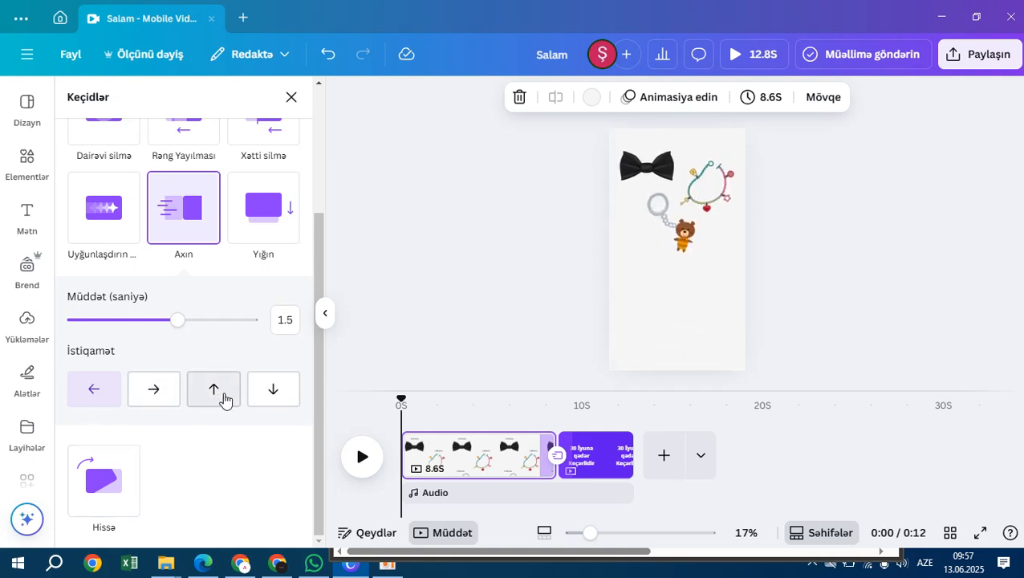
pyautogui.moveTo(549, 468); pyautogui.dragTo(498, 468)
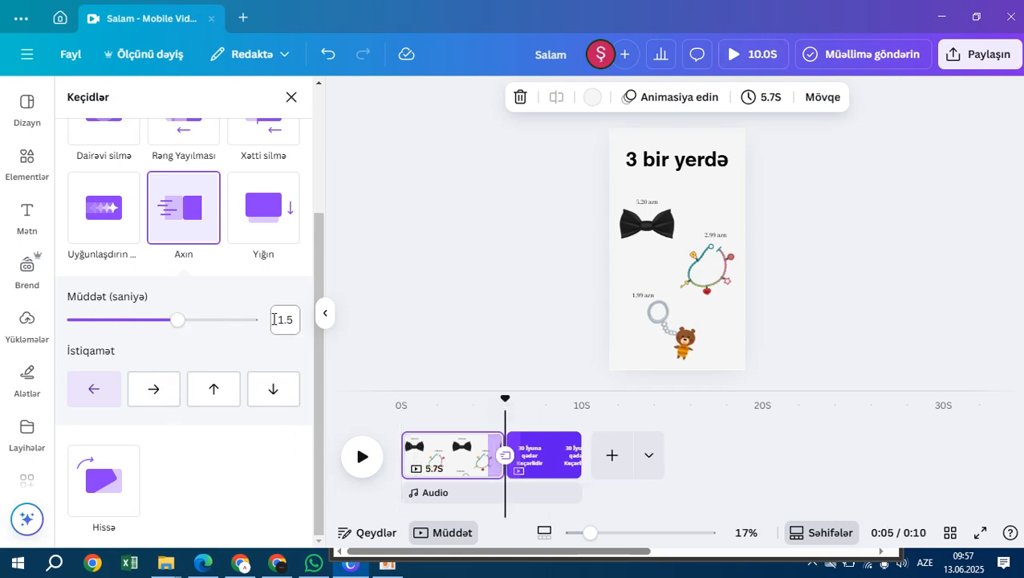
pyautogui.click(155, 390)
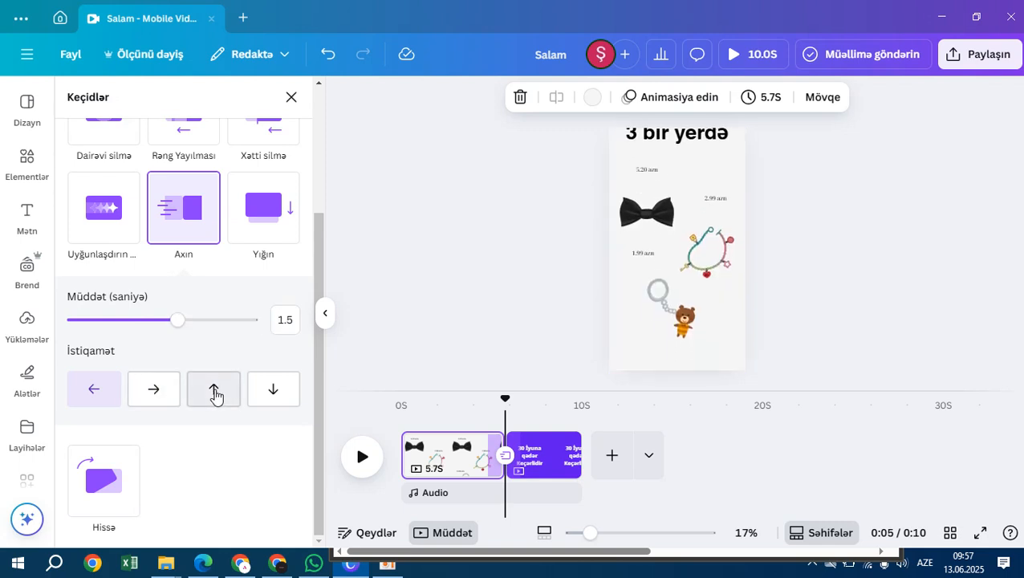
pyautogui.click(272, 401)
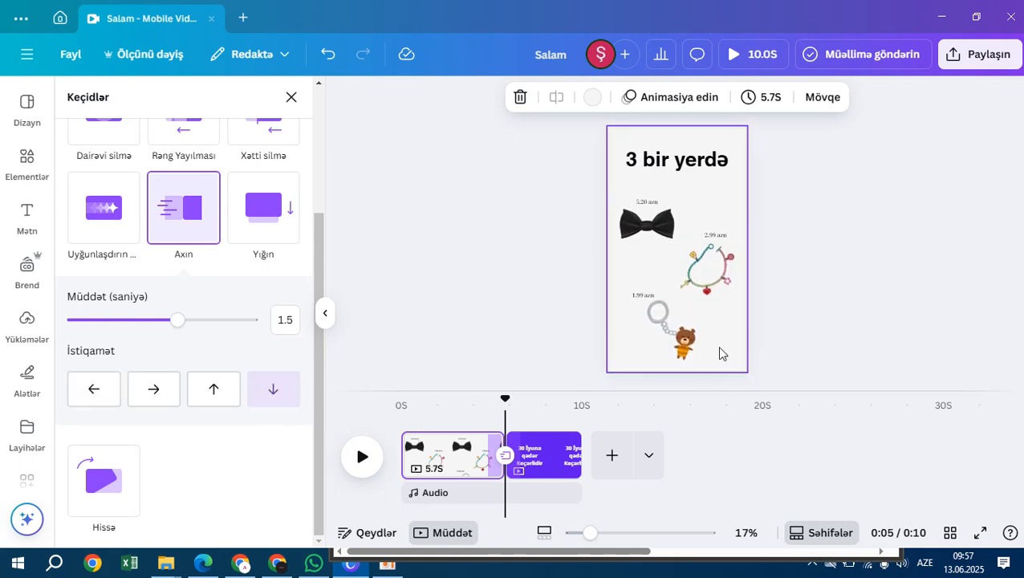
# Step: Play the video across the page change twice to check the downward transition
pyautogui.click(362, 456)
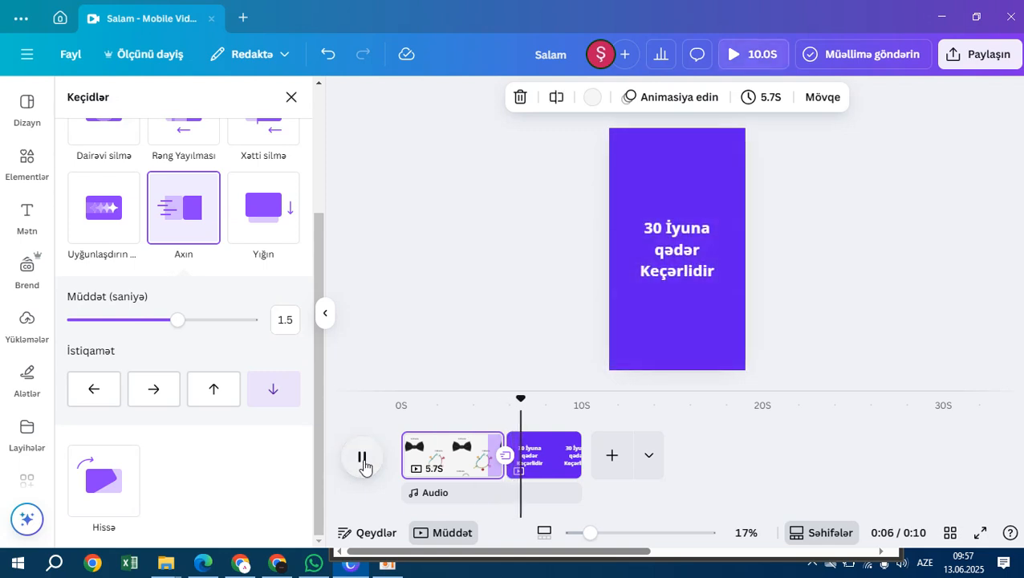
pyautogui.moveTo(536, 398); pyautogui.dragTo(425, 398)
pyautogui.click(362, 457)
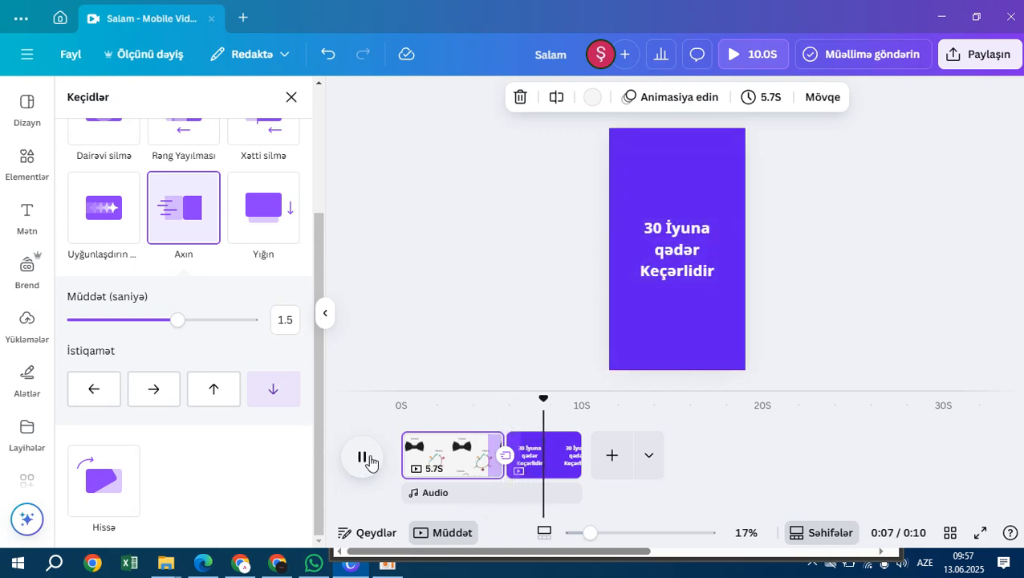
pyautogui.click(361, 459)
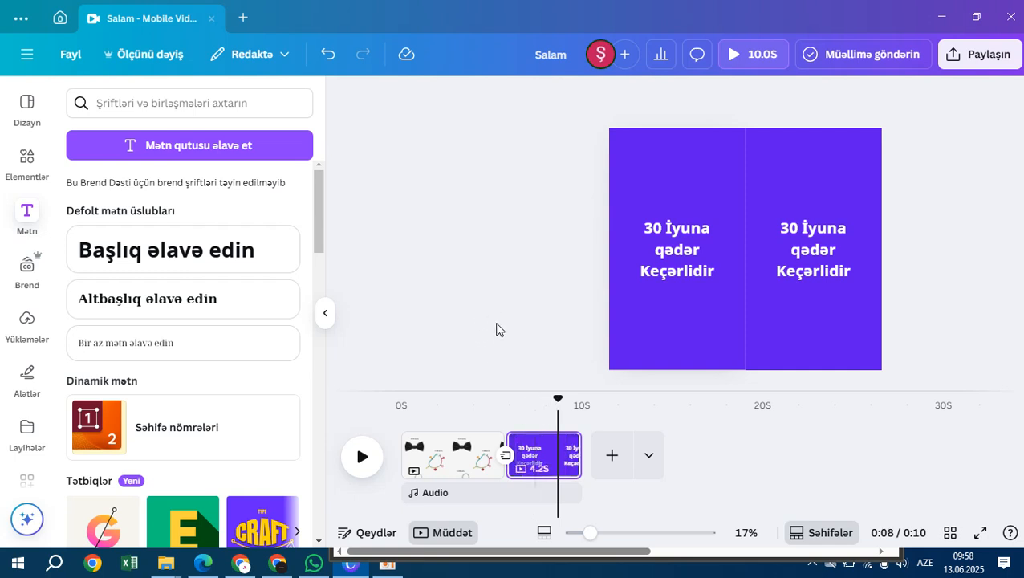
# Step: Select the first page, look through its layer list and copy the page's style
pyautogui.click(436, 454)
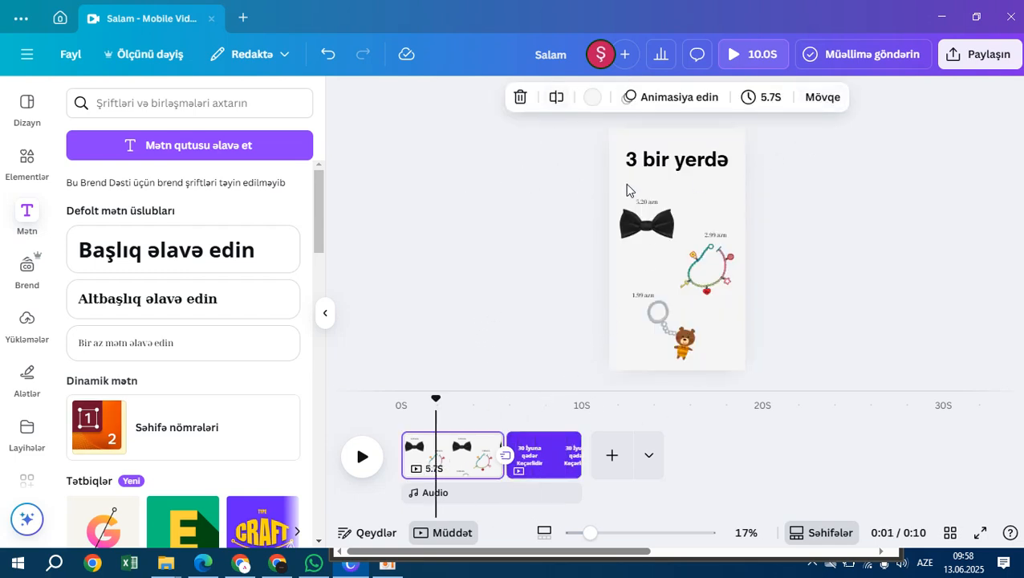
pyautogui.click(706, 141)
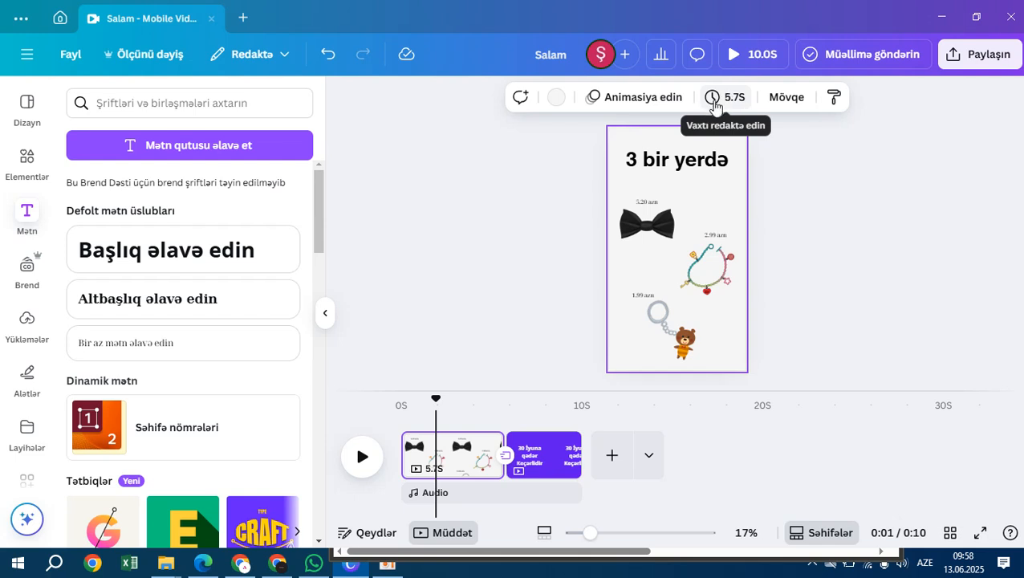
pyautogui.click(786, 99)
pyautogui.scroll(-1, 192, 409)
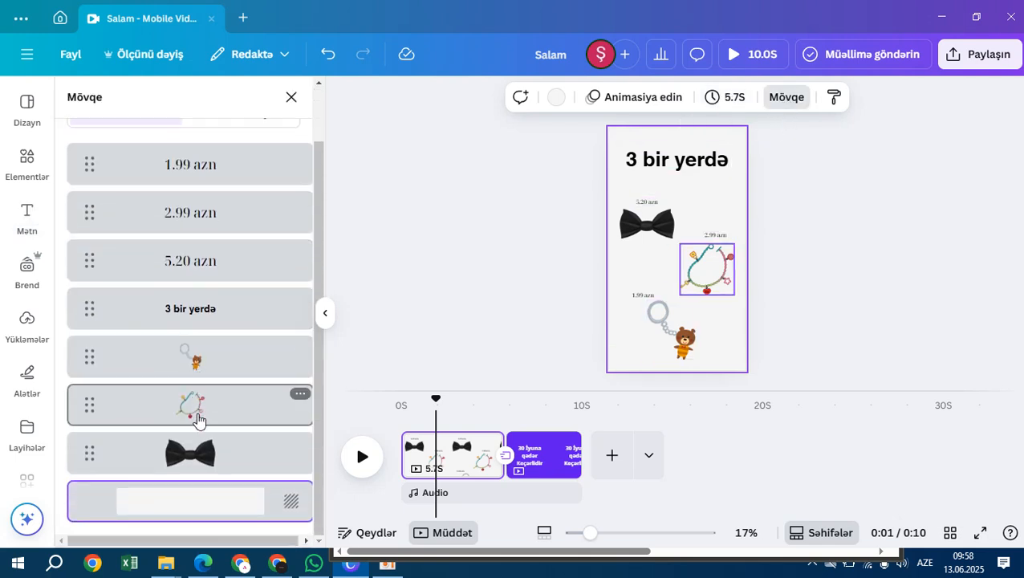
pyautogui.scroll(1, 165, 184)
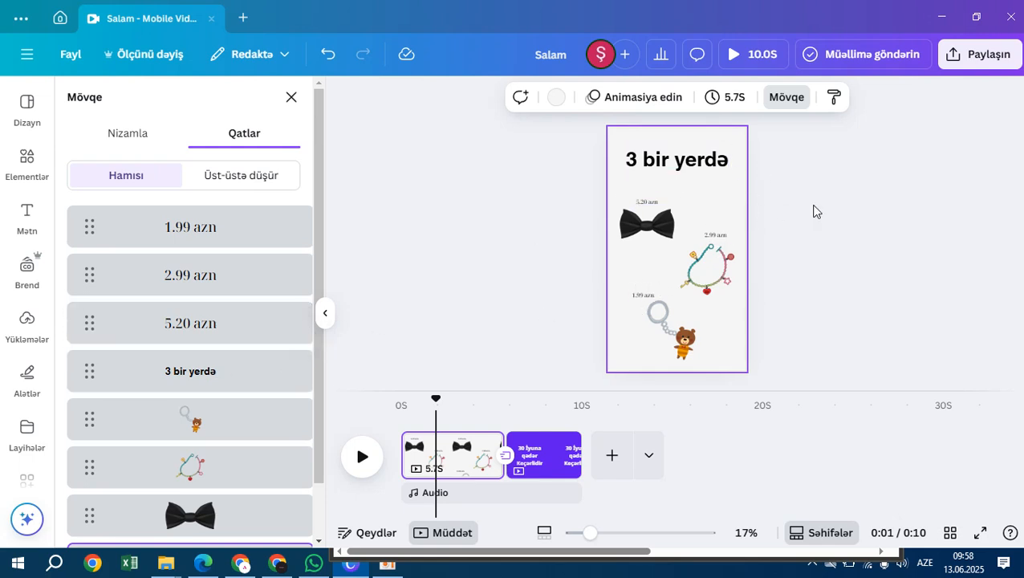
pyautogui.click(834, 98)
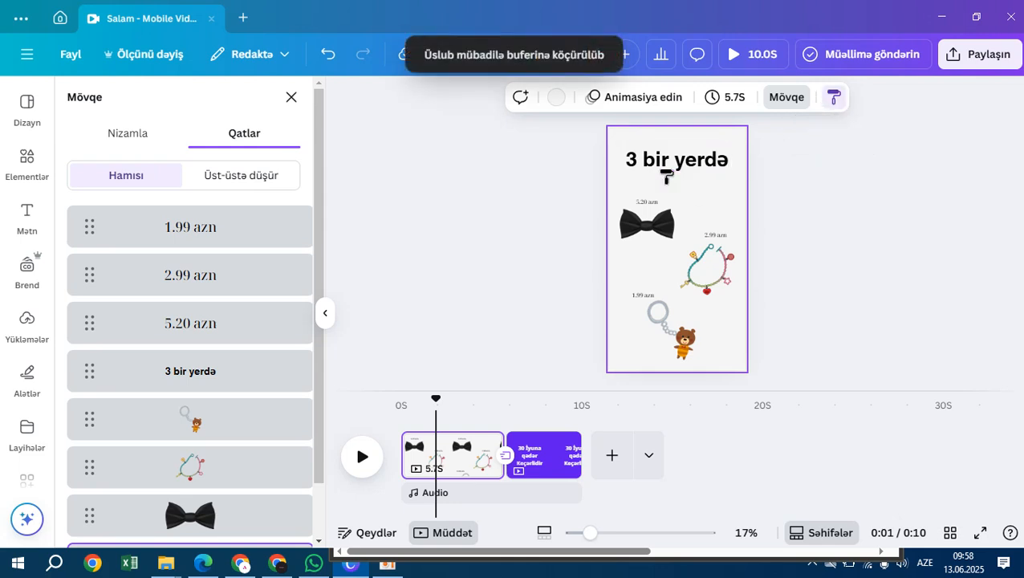
# Step: Preview the page animations Əyləncə, Eleqant, Sadə, Şənlik, Rise, Pan and Fade on the first page
pyautogui.click(632, 106)
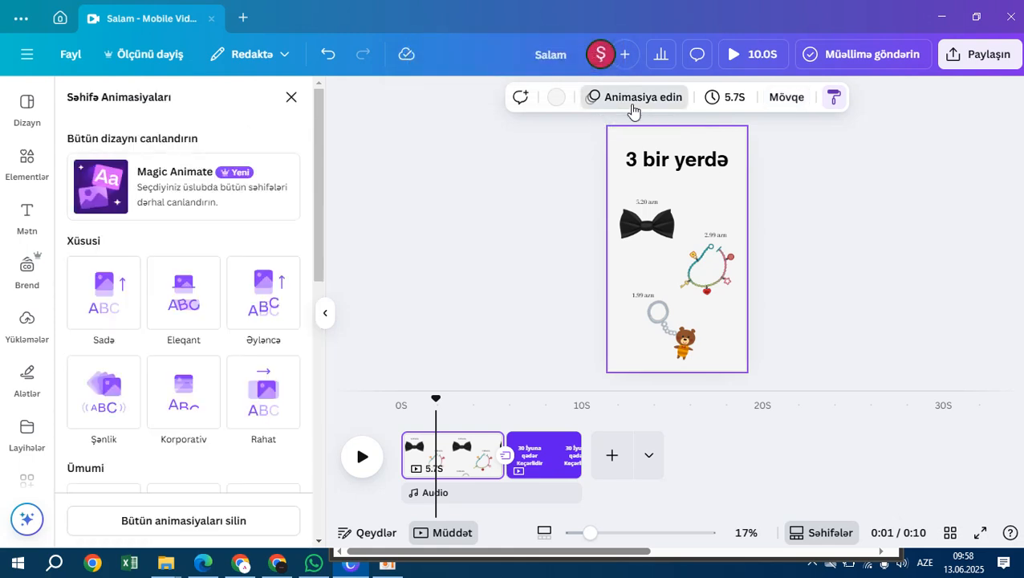
pyautogui.click(251, 297)
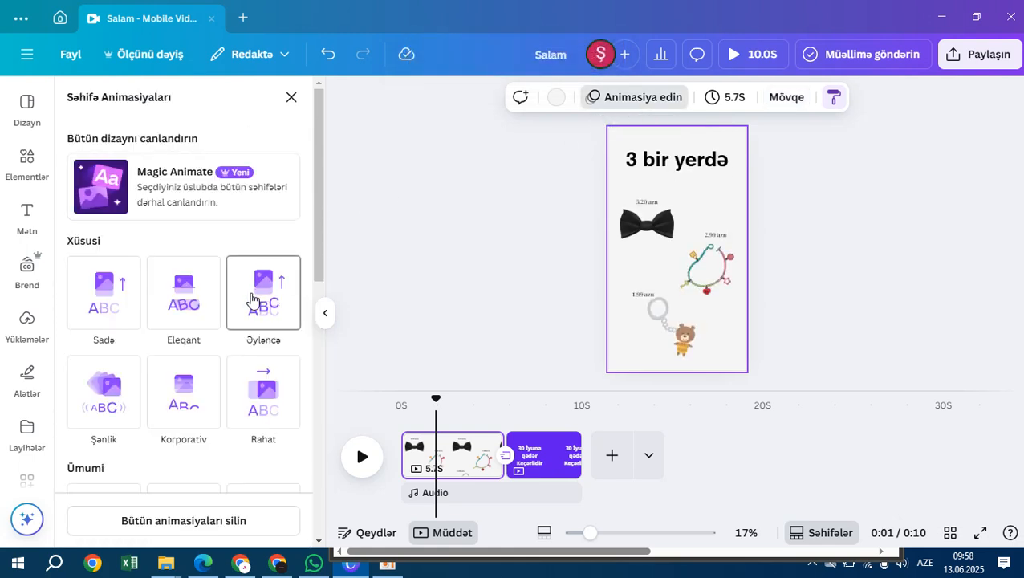
pyautogui.click(193, 299)
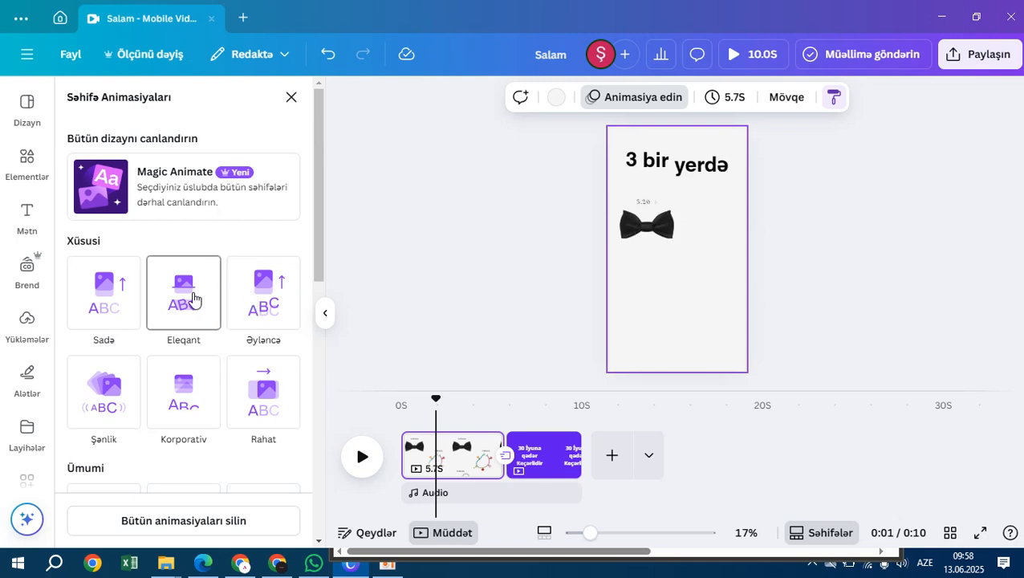
pyautogui.click(106, 313)
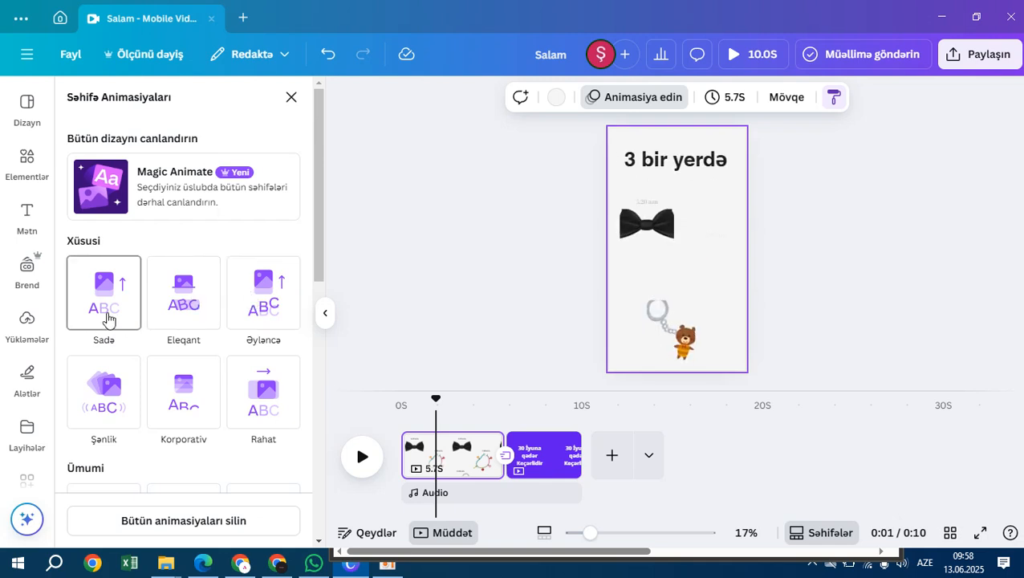
pyautogui.scroll(-1, 112, 321)
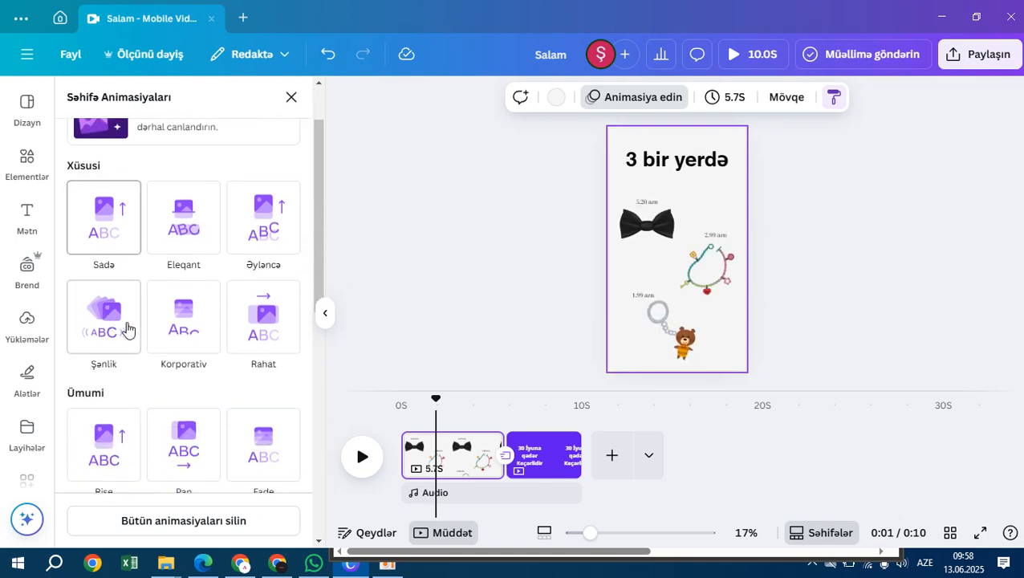
pyautogui.click(639, 140)
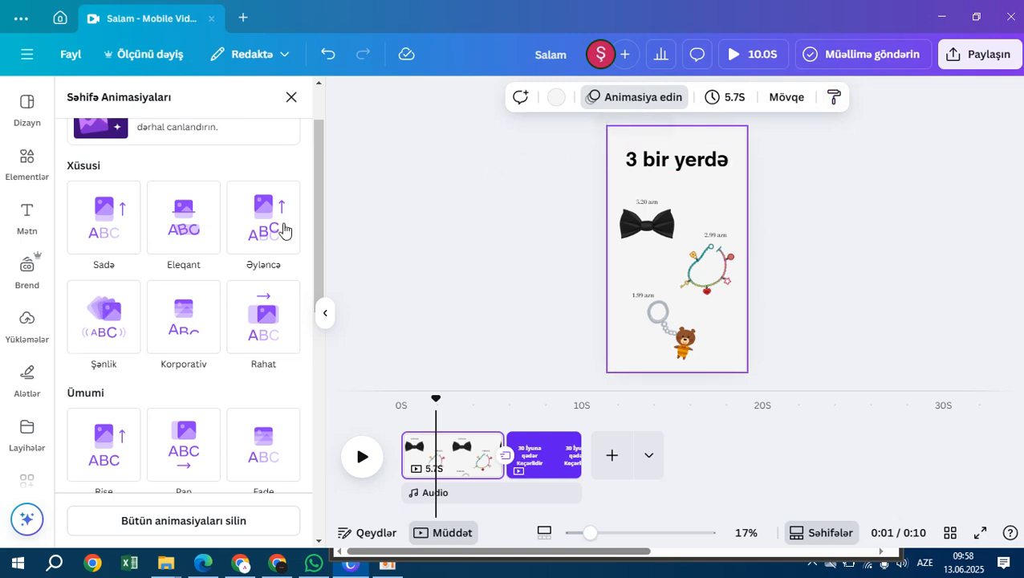
pyautogui.click(100, 267)
pyautogui.click(89, 340)
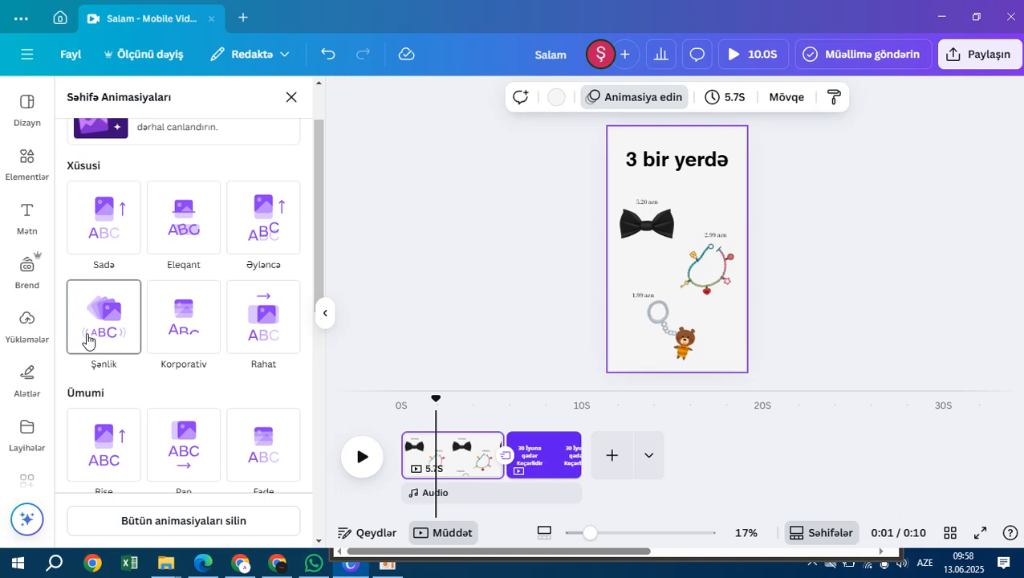
pyautogui.click(103, 462)
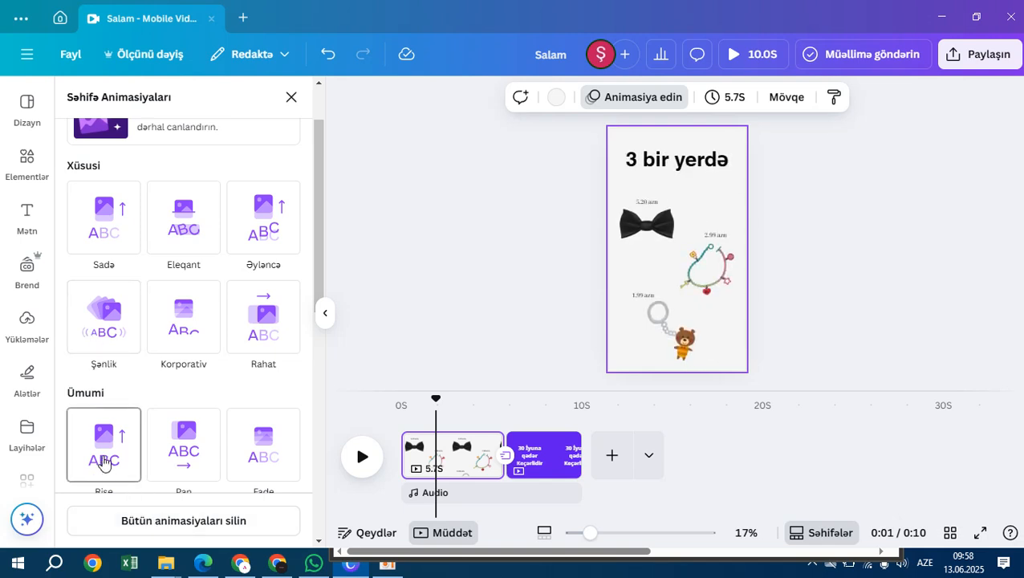
pyautogui.click(198, 459)
pyautogui.click(241, 457)
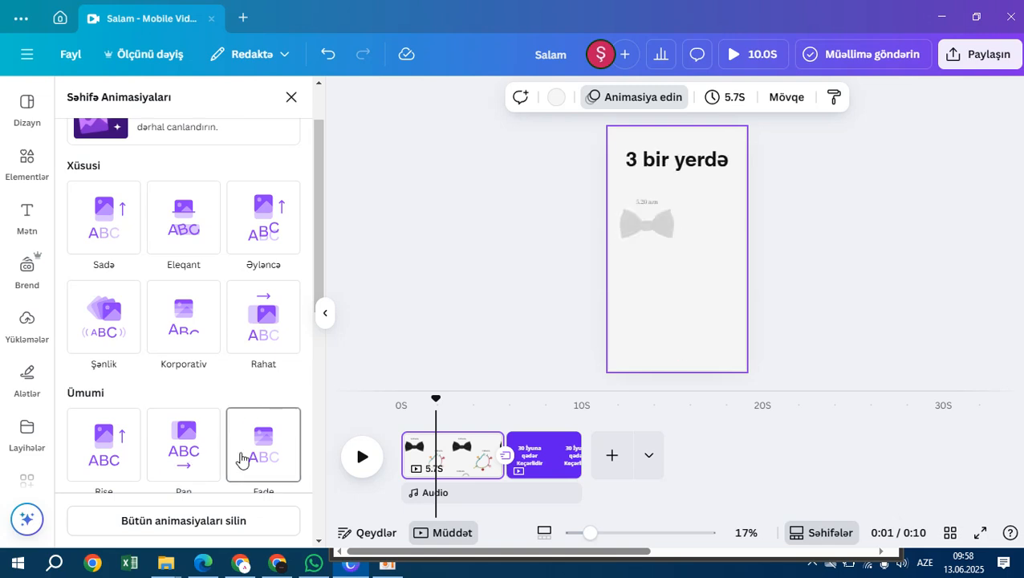
# Step: Look through the bow tie's animation settings and the remaining page animations, and preview the whole video
pyautogui.click(647, 223)
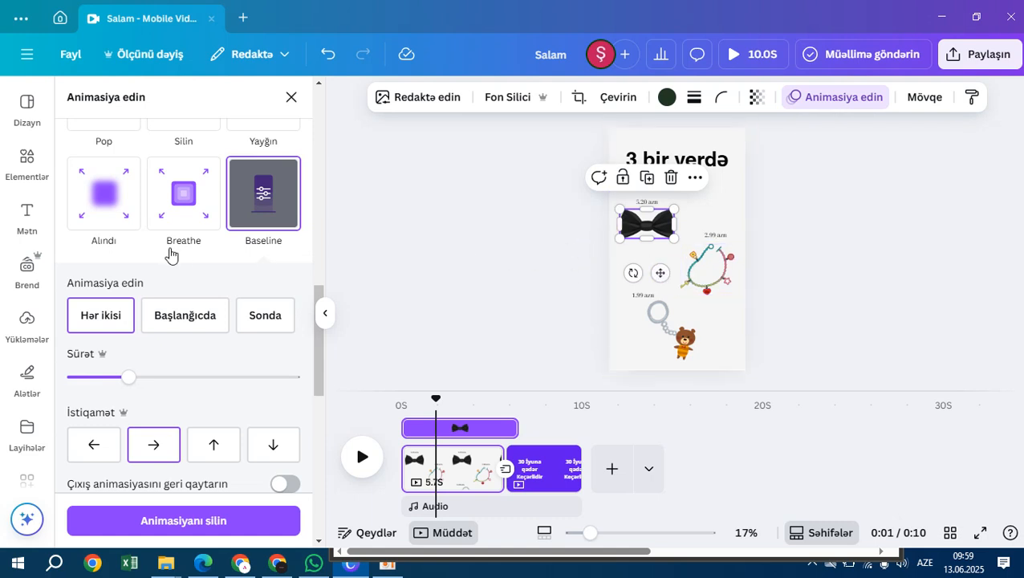
pyautogui.click(713, 140)
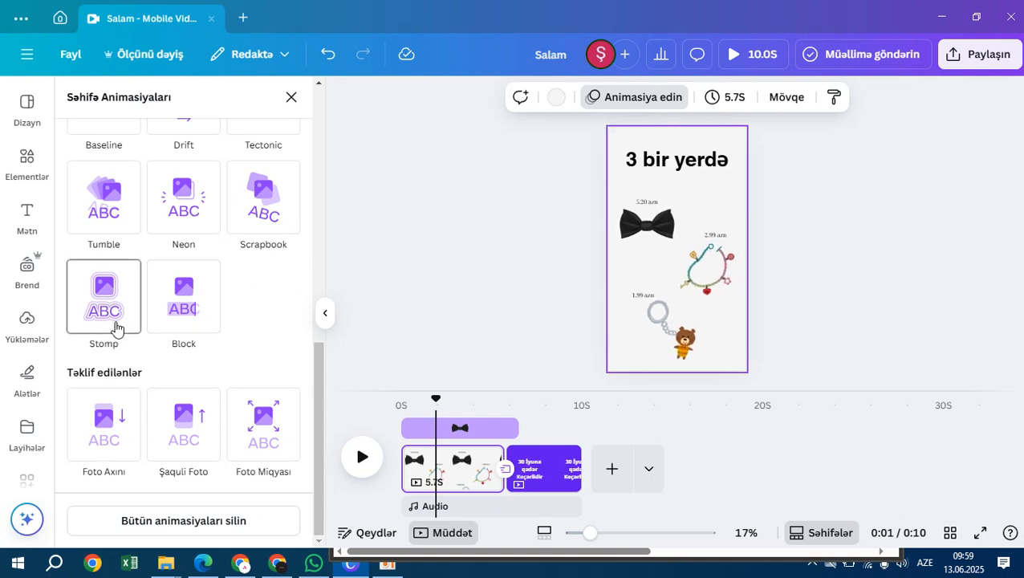
pyautogui.scroll(6, 168, 421)
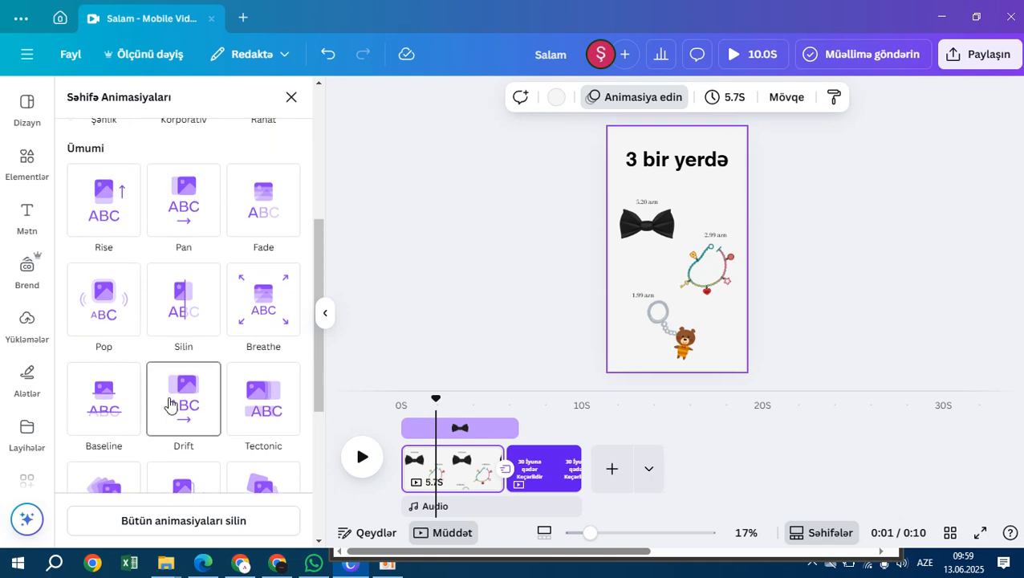
pyautogui.scroll(2, 183, 319)
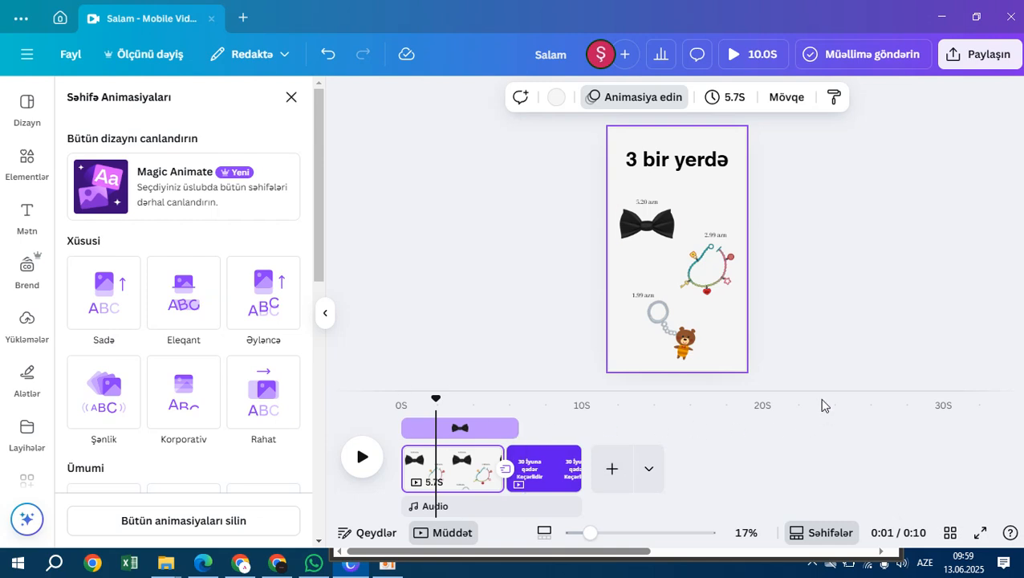
pyautogui.click(733, 58)
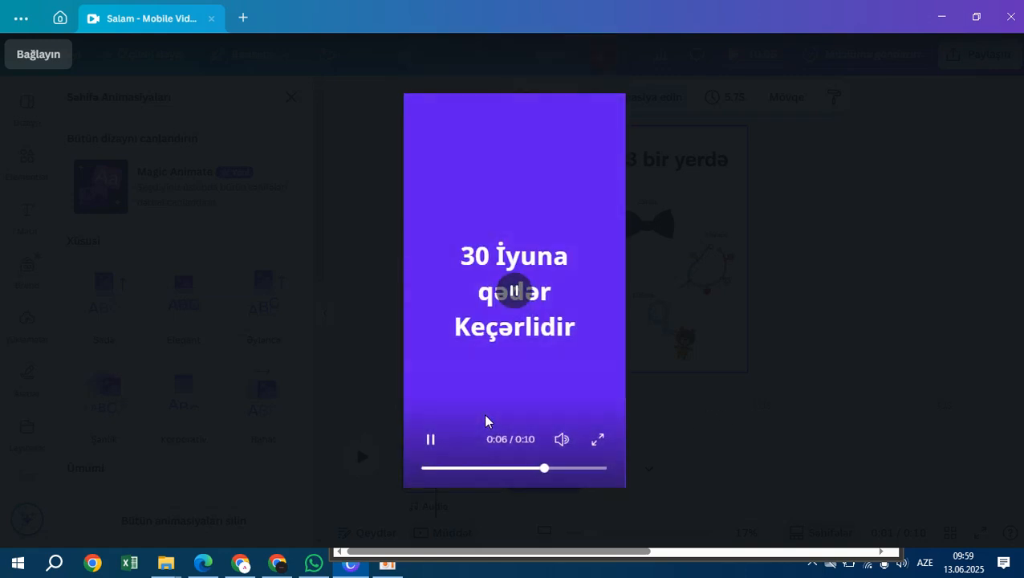
pyautogui.click(911, 402)
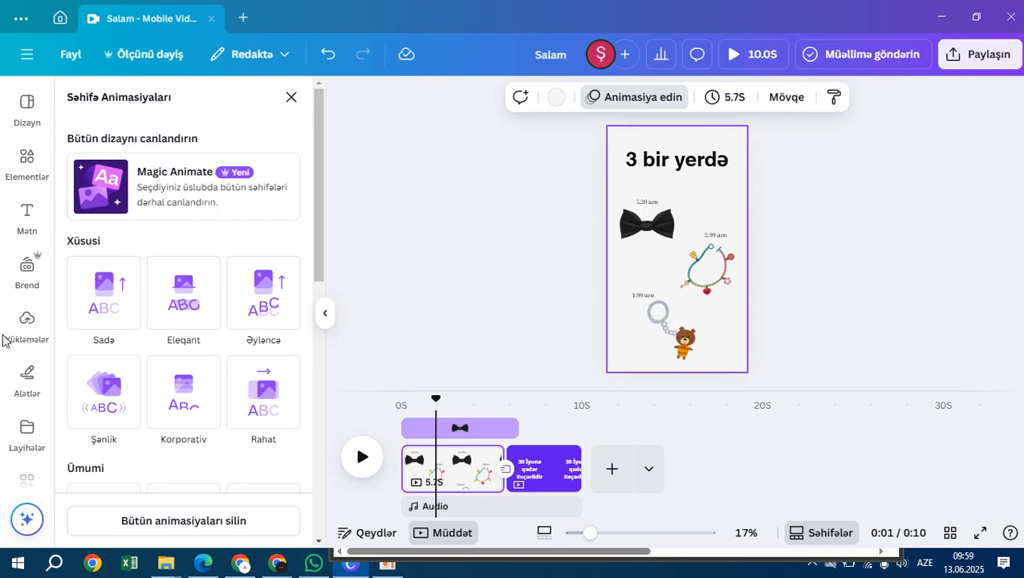
# Step: Search the elements library for "accessories" and show only the audio results
pyautogui.click(24, 169)
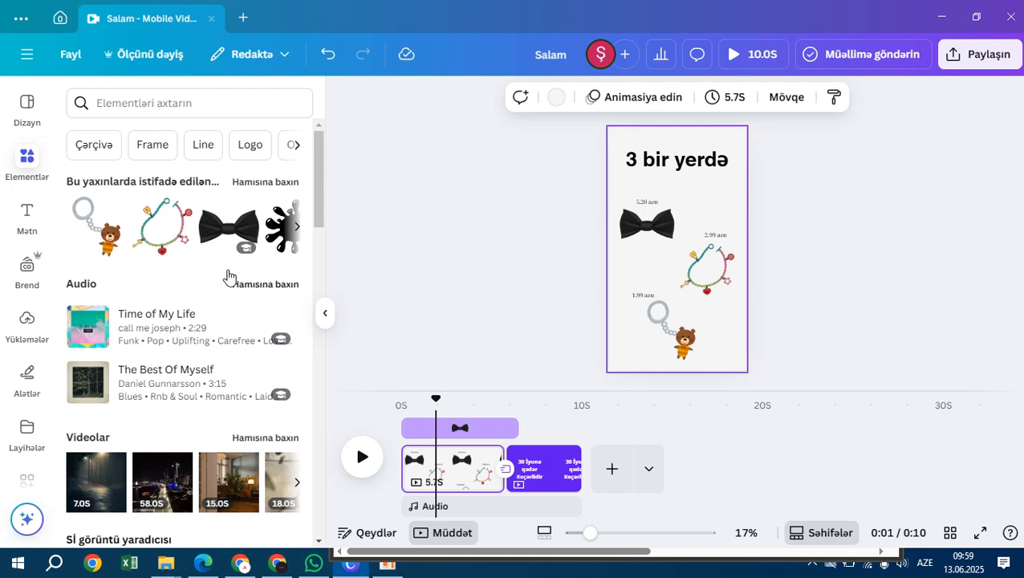
pyautogui.click(160, 106)
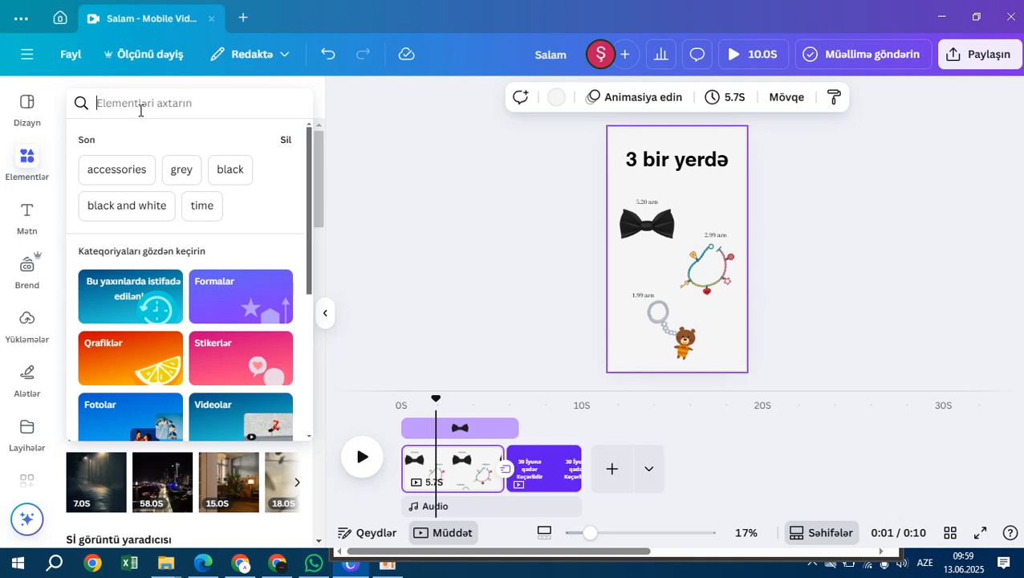
pyautogui.click(120, 168)
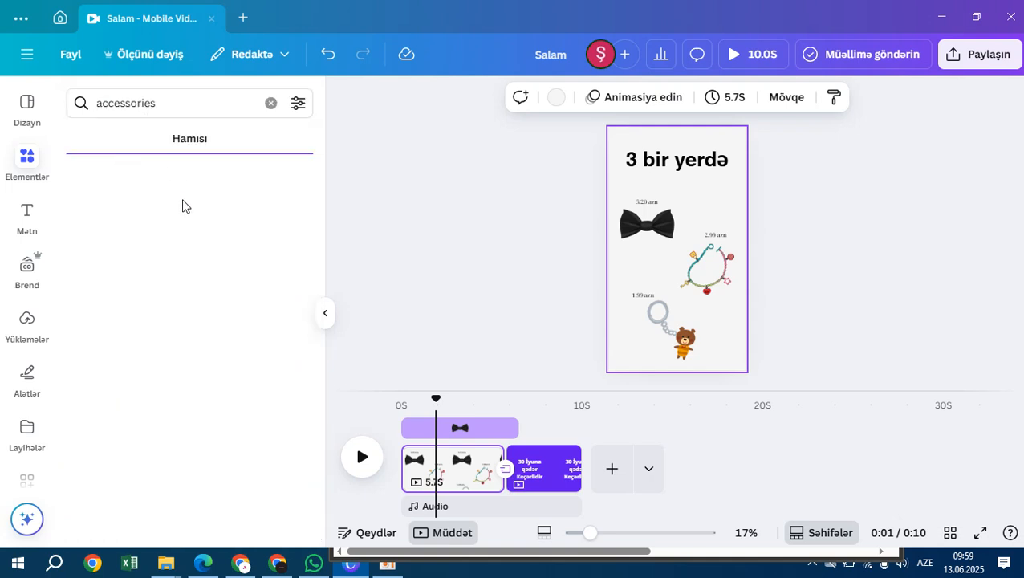
pyautogui.scroll(-3, 196, 311)
pyautogui.click(241, 306)
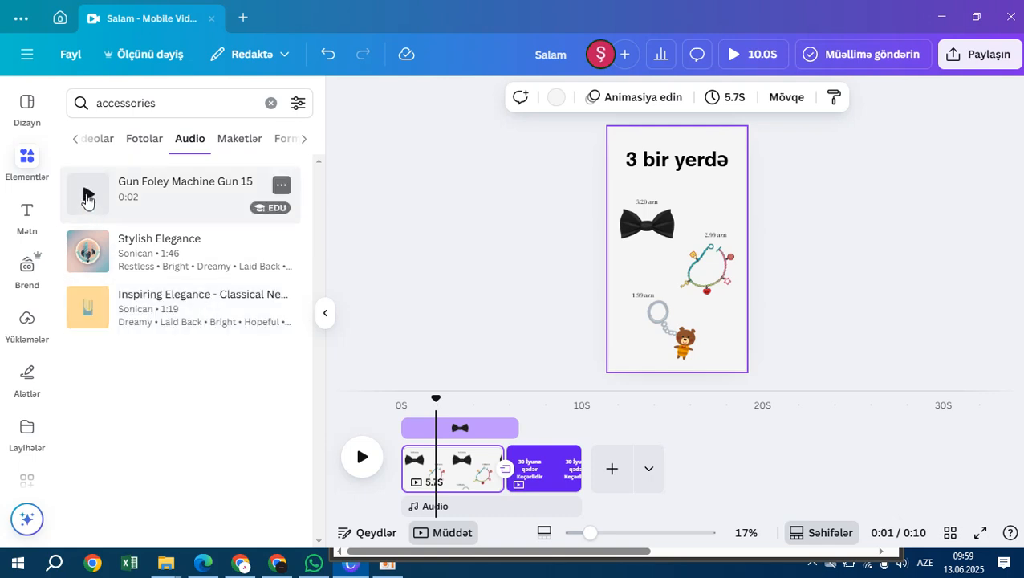
# Step: Listen to the tracks "Gun Foley Machine Gun 15", "Stylish Elegance" and "Inspiring Elegance", and stop the playback
pyautogui.click(89, 197)
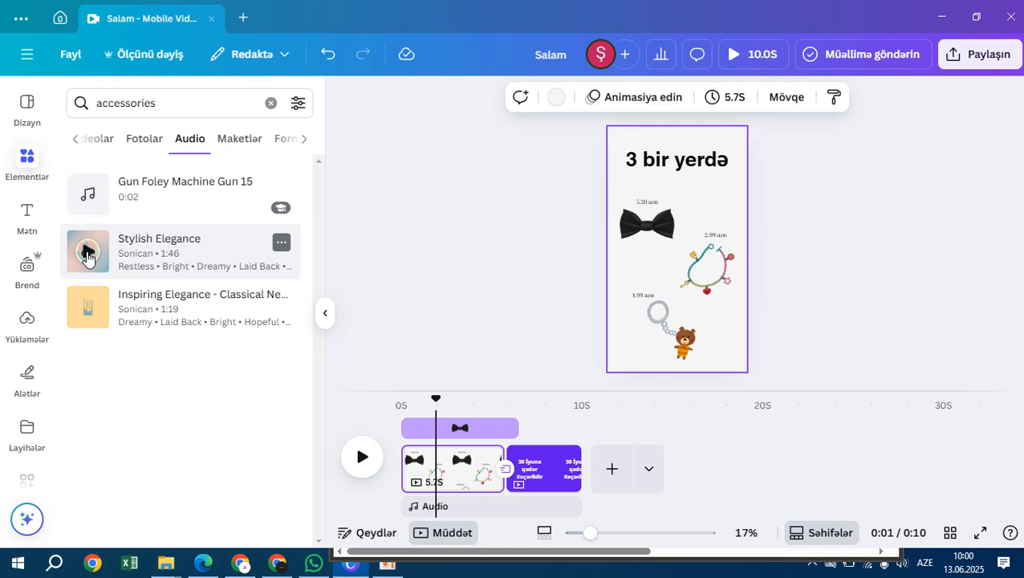
pyautogui.click(88, 254)
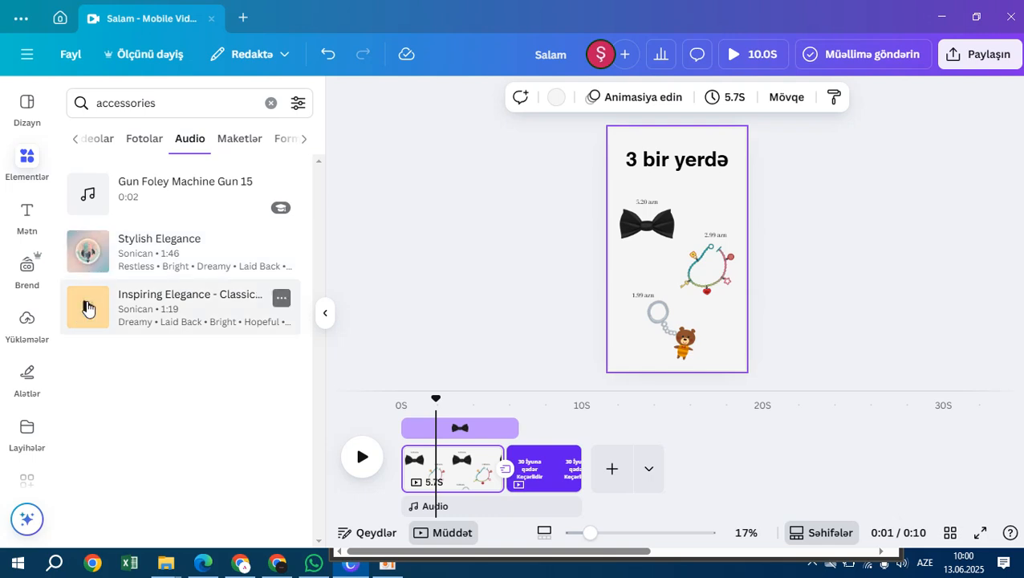
pyautogui.click(87, 306)
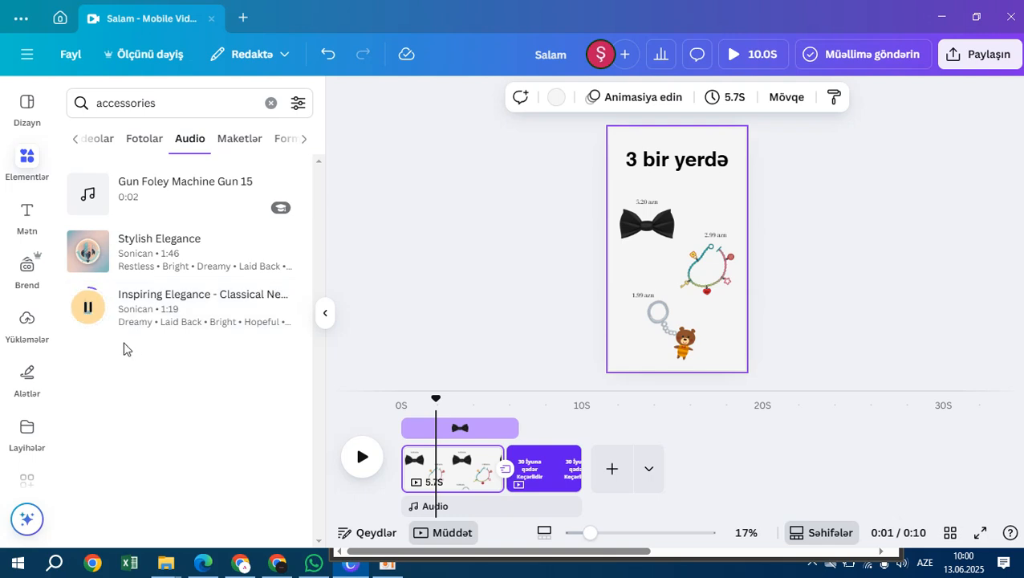
pyautogui.click(88, 307)
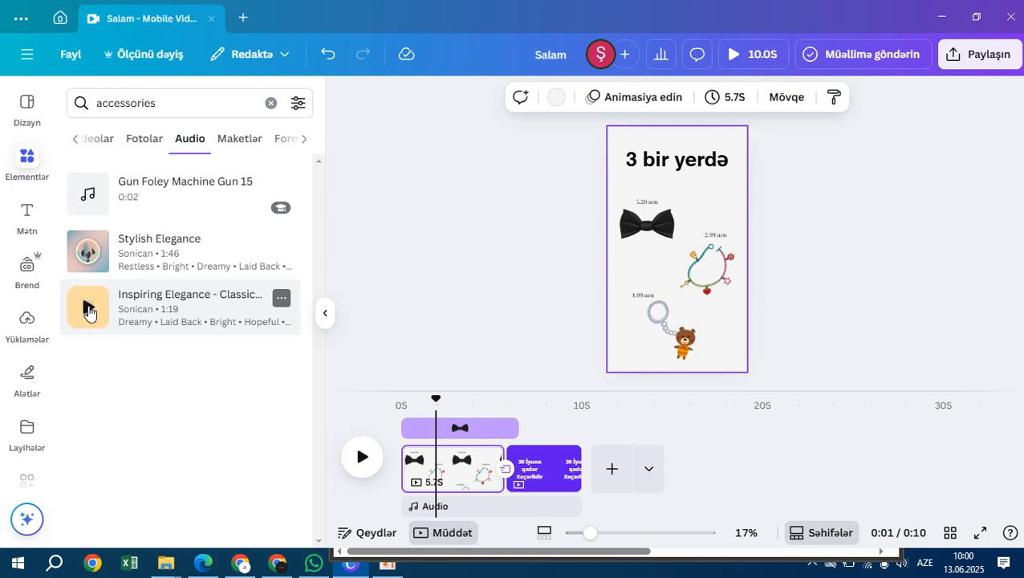
# Step: Add the track "Stylish Elegance" to the video, move it to start at 0 s, and preview the result
pyautogui.click(86, 254)
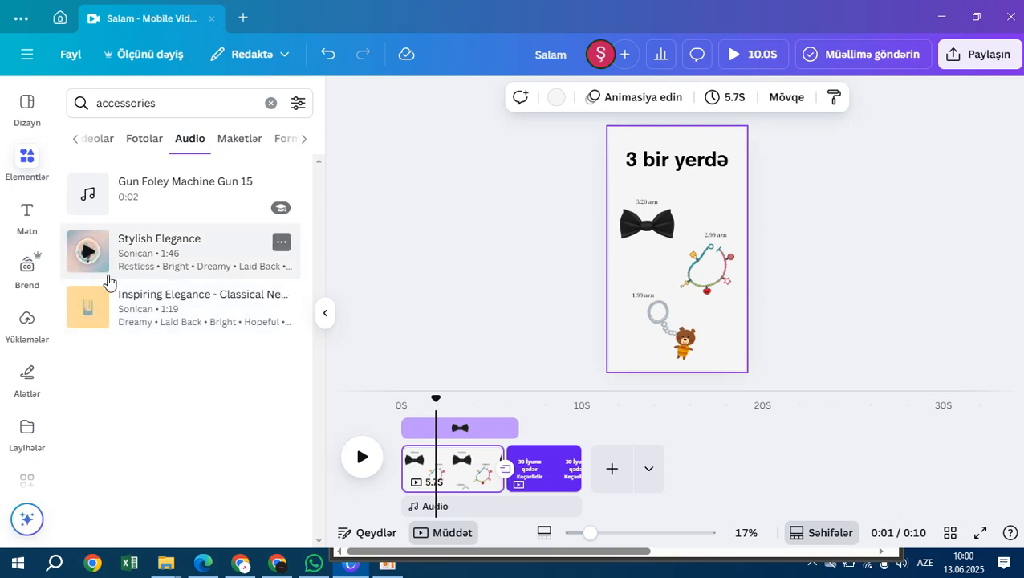
pyautogui.click(165, 262)
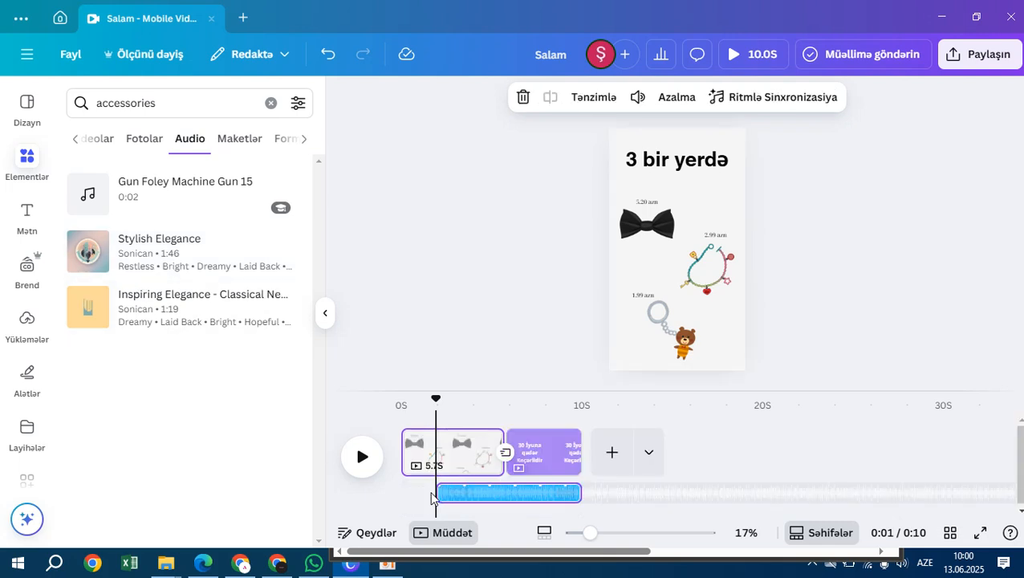
pyautogui.moveTo(438, 492); pyautogui.dragTo(388, 488)
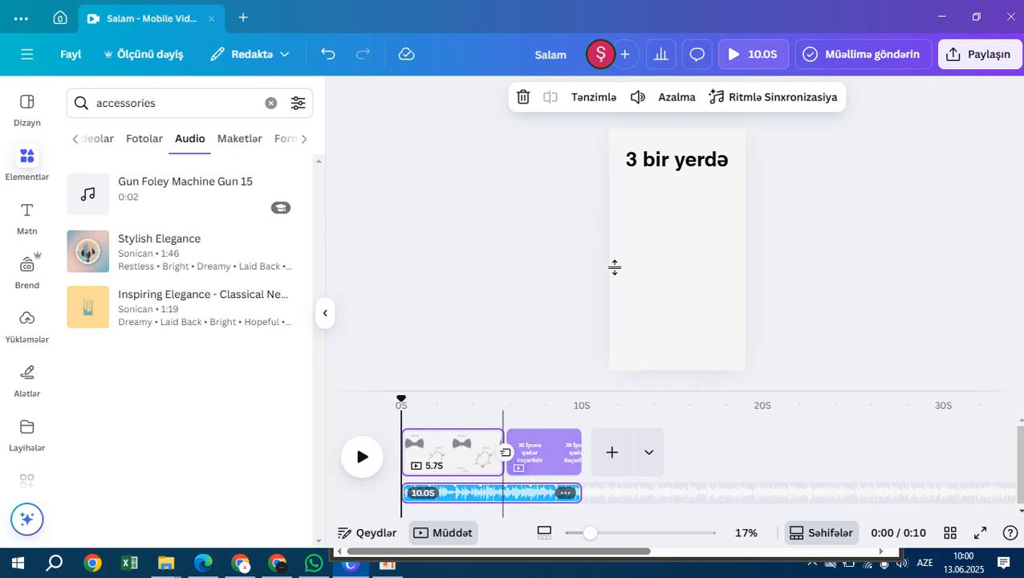
pyautogui.click(732, 57)
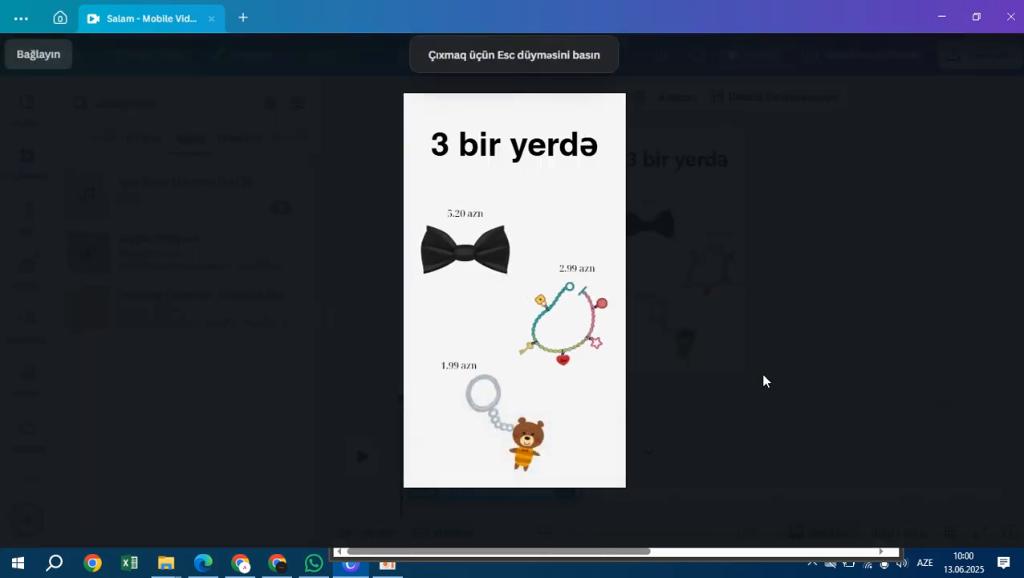
pyautogui.press('Escape')
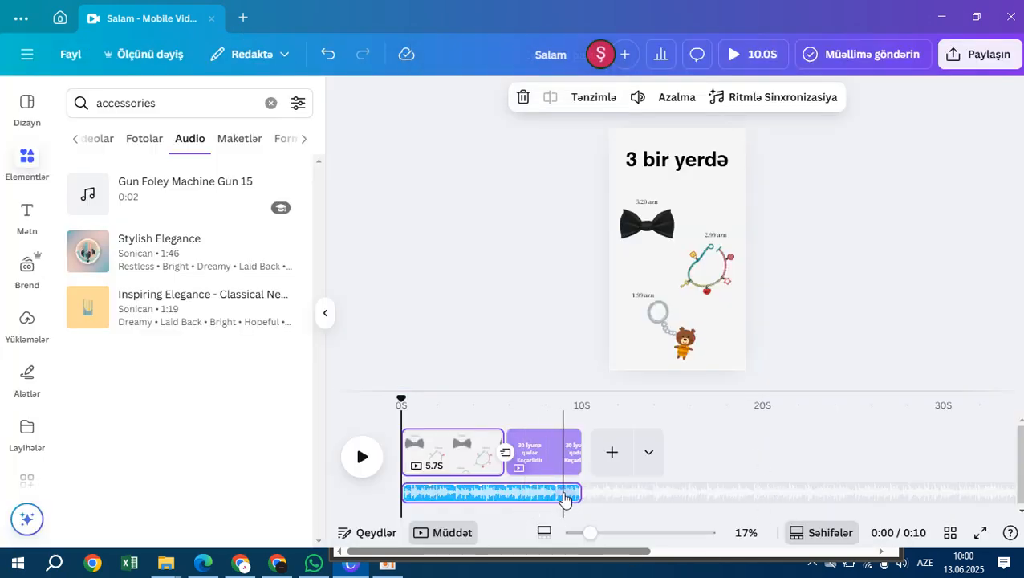
# Step: Shift the used section of the "Stylish Elegance" track about 2 s further into the song and preview the video
pyautogui.click(566, 494)
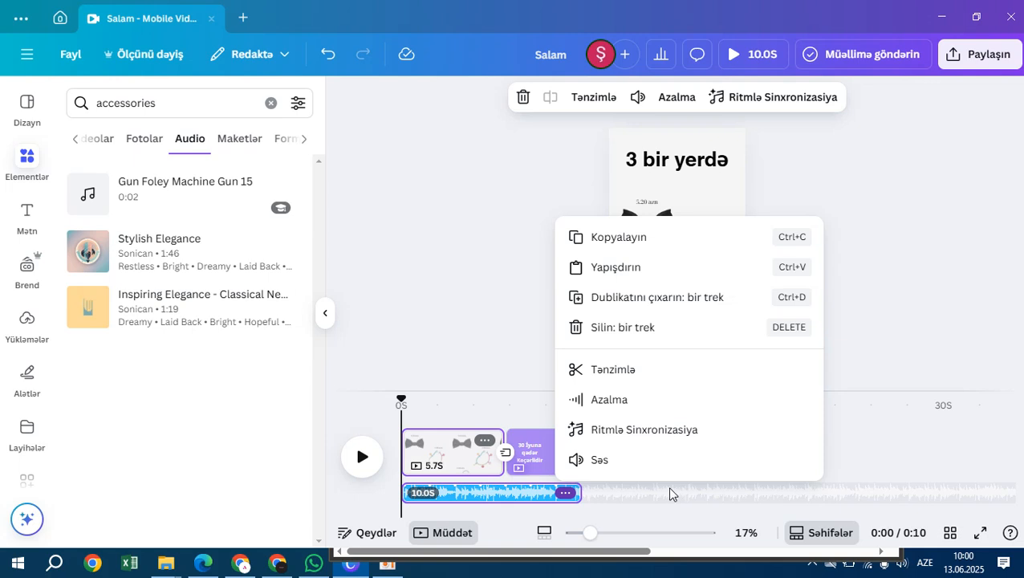
pyautogui.click(502, 494)
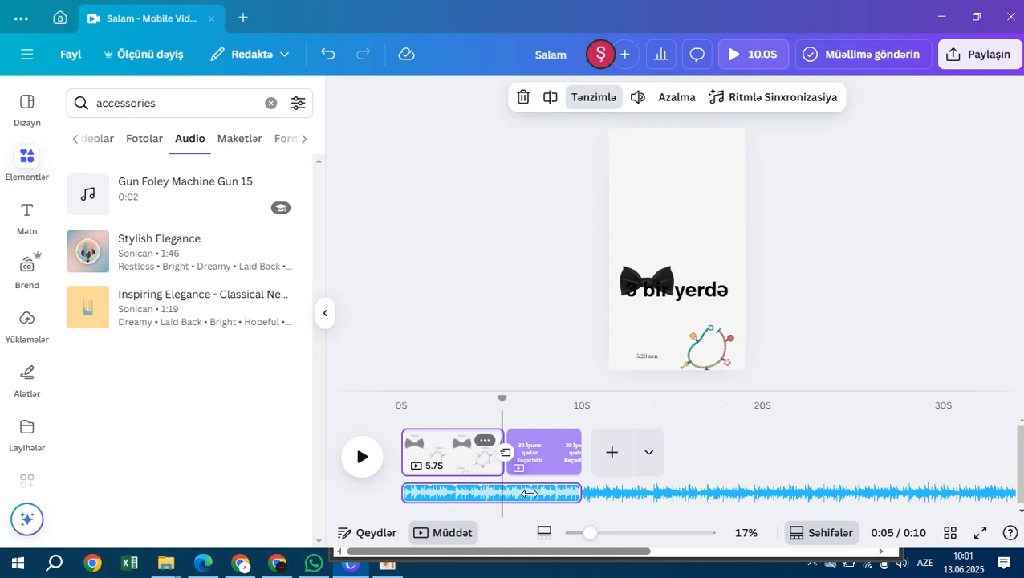
pyautogui.moveTo(532, 493); pyautogui.dragTo(404, 493)
pyautogui.moveTo(542, 493); pyautogui.dragTo(421, 493)
pyautogui.moveTo(551, 491); pyautogui.dragTo(492, 494)
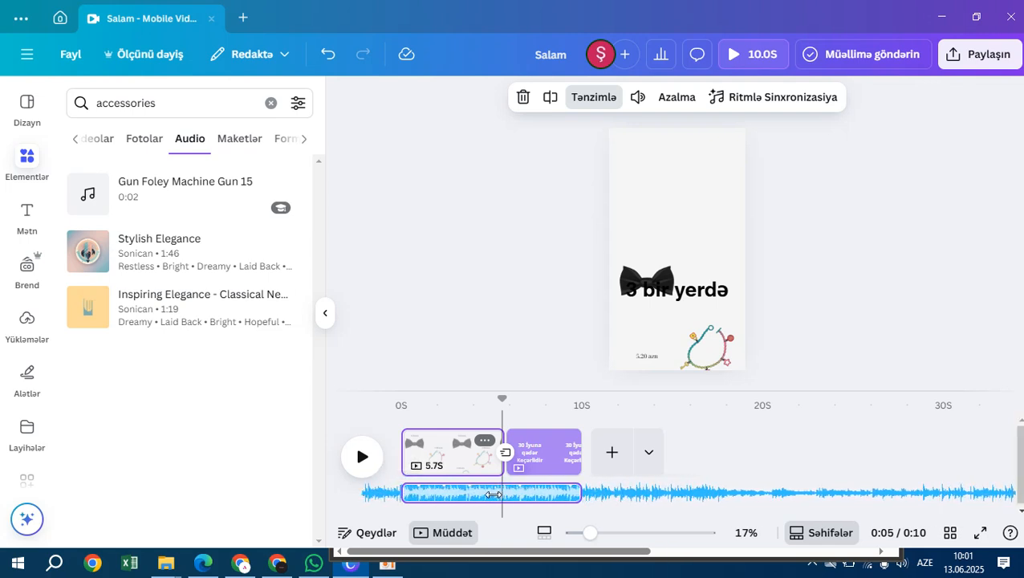
pyautogui.click(507, 362)
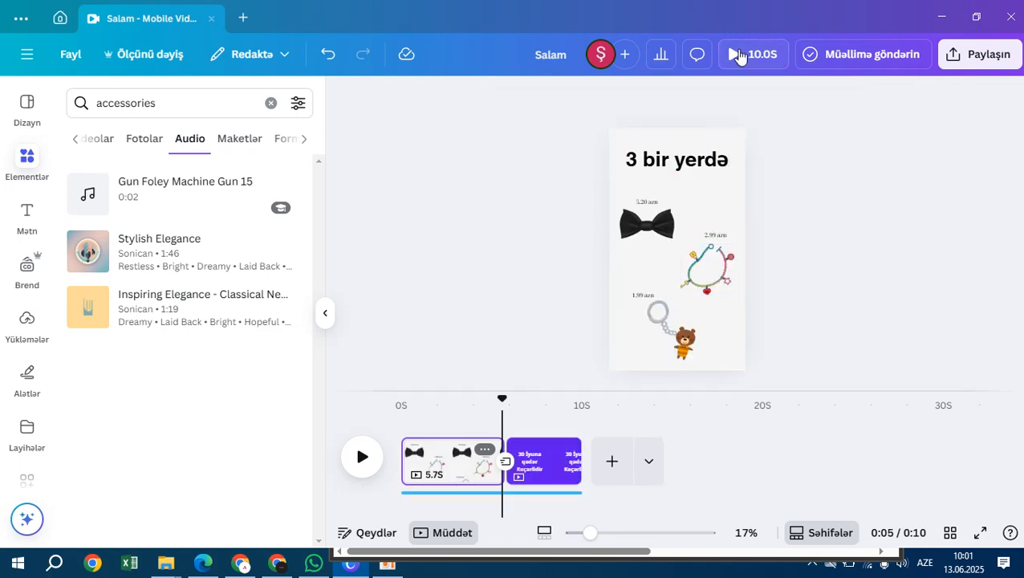
pyautogui.click(735, 55)
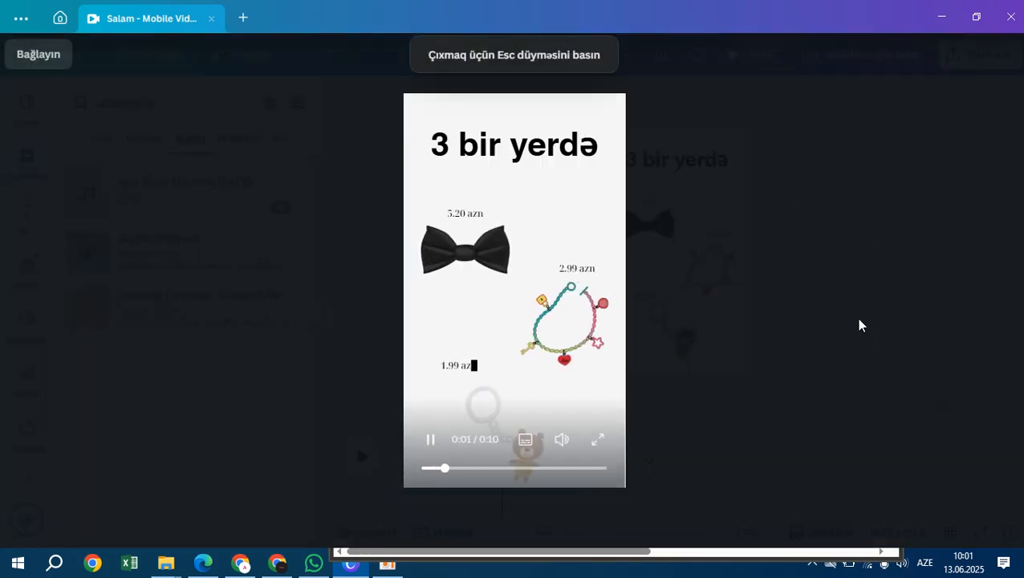
pyautogui.press('Escape')
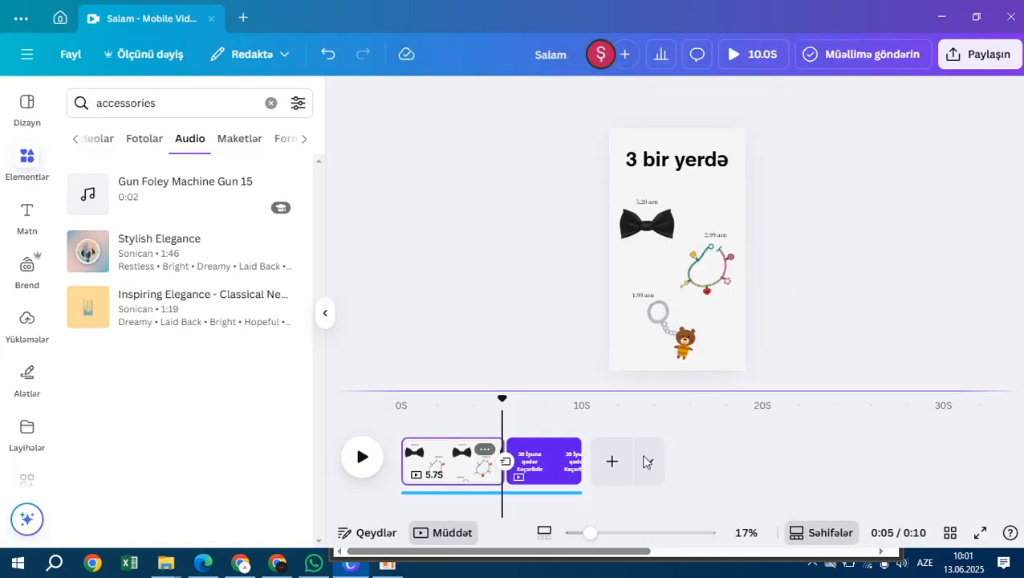
# Step: Try to shift the used section of the music track once more and leave the adjustment
pyautogui.click(475, 496)
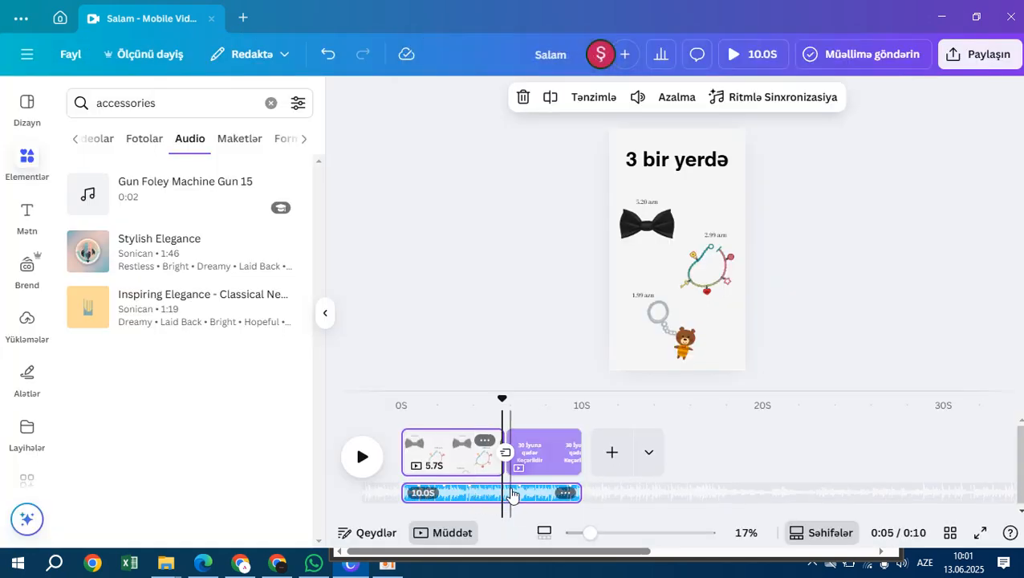
pyautogui.click(512, 494)
pyautogui.click(503, 494)
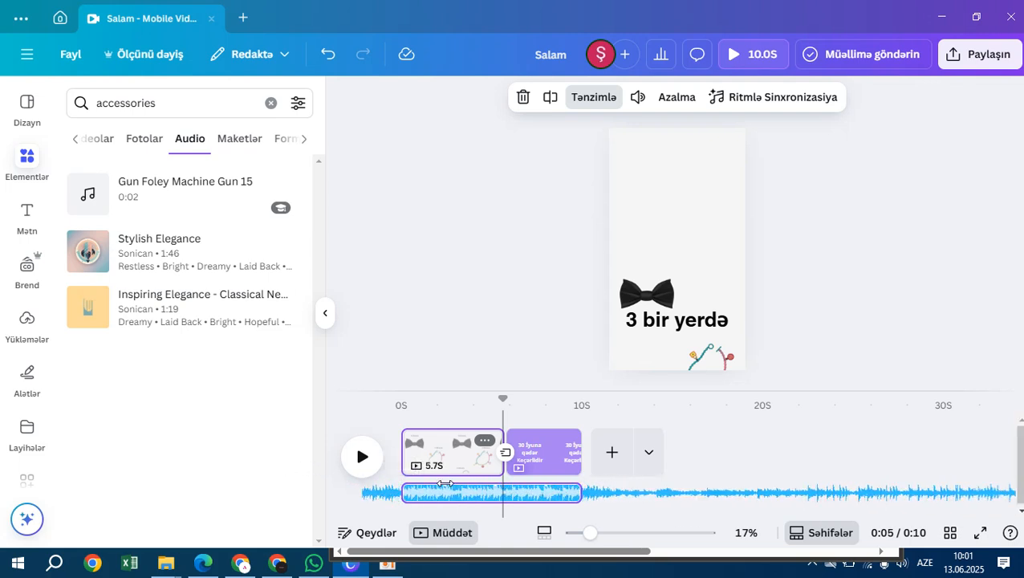
pyautogui.moveTo(339, 474); pyautogui.dragTo(221, 473)
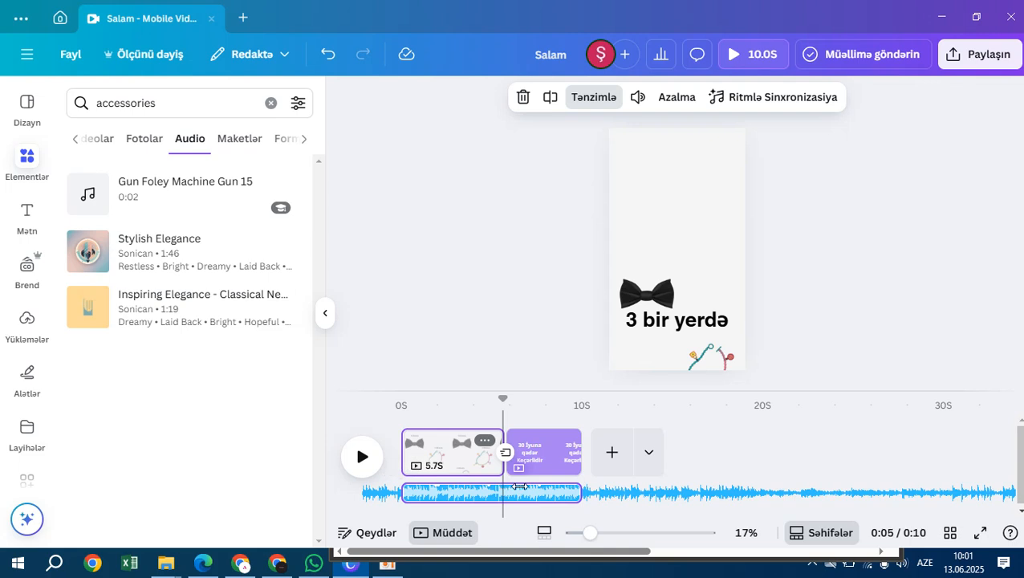
pyautogui.moveTo(584, 495); pyautogui.dragTo(511, 491)
pyautogui.click(464, 496)
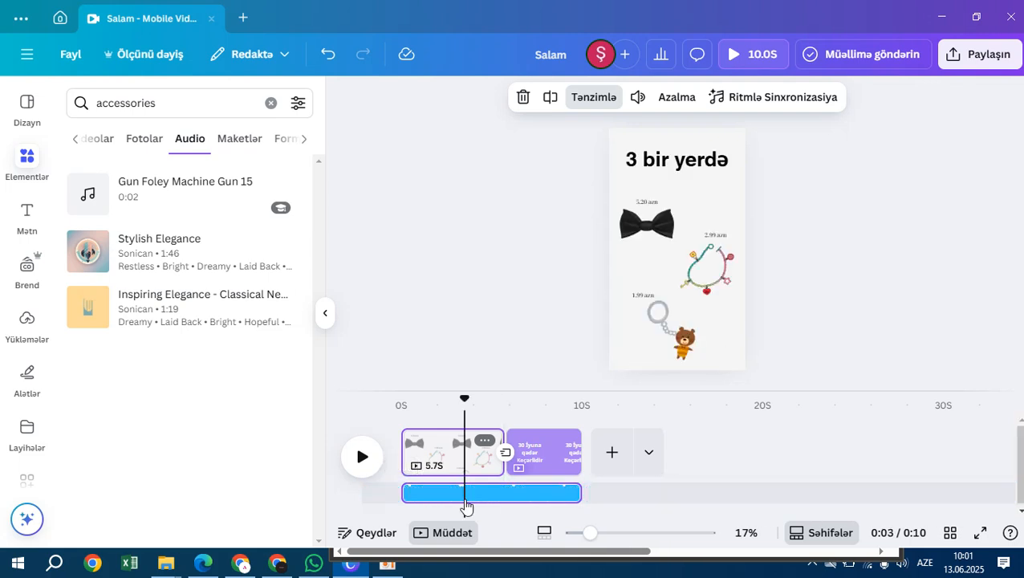
pyautogui.click(684, 484)
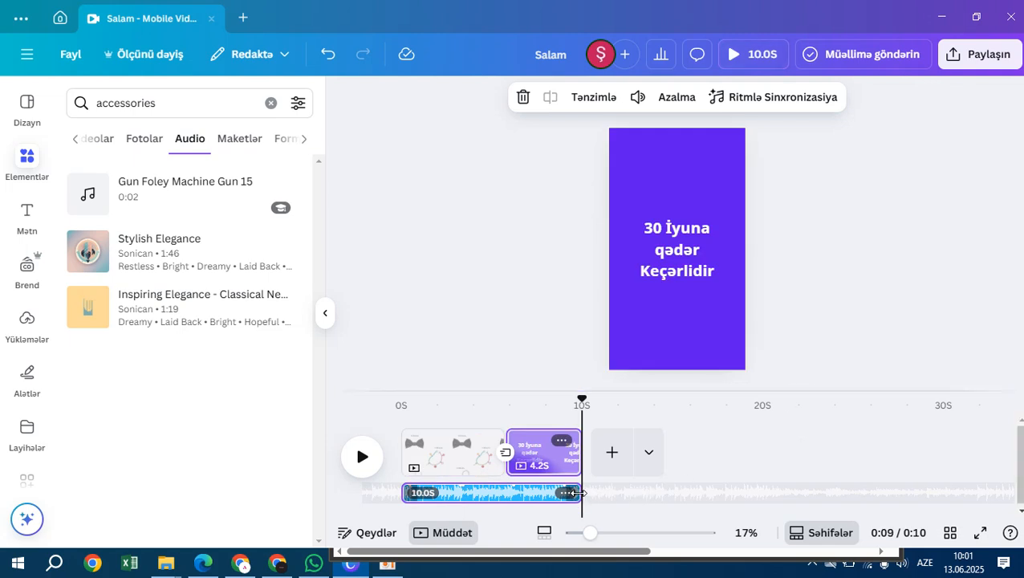
# Step: Trim the "Stylish Elegance" track to 5.7 s so it ends with the first page, and preview the video
pyautogui.moveTo(573, 496); pyautogui.dragTo(512, 491)
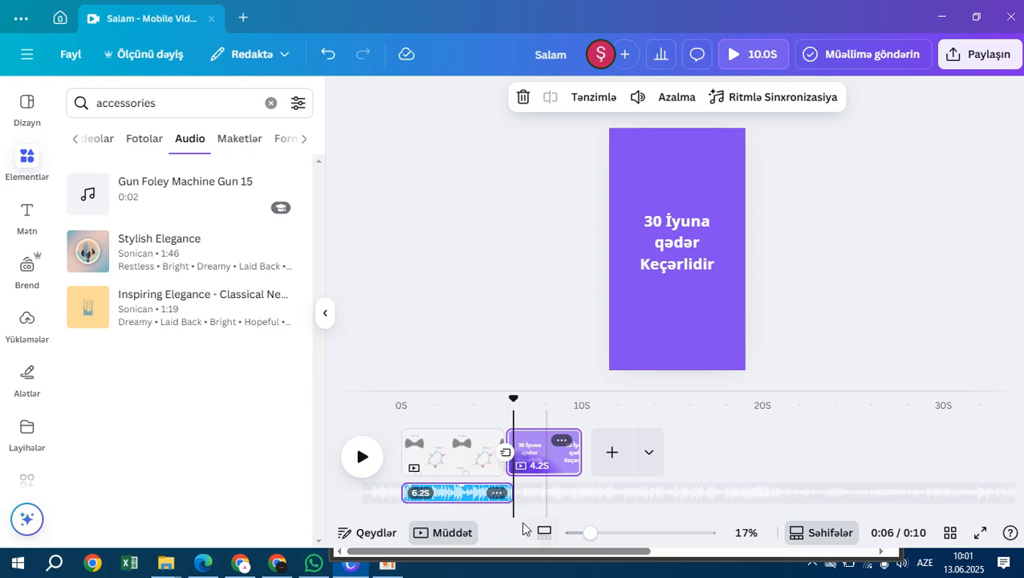
pyautogui.moveTo(512, 498); pyautogui.dragTo(501, 494)
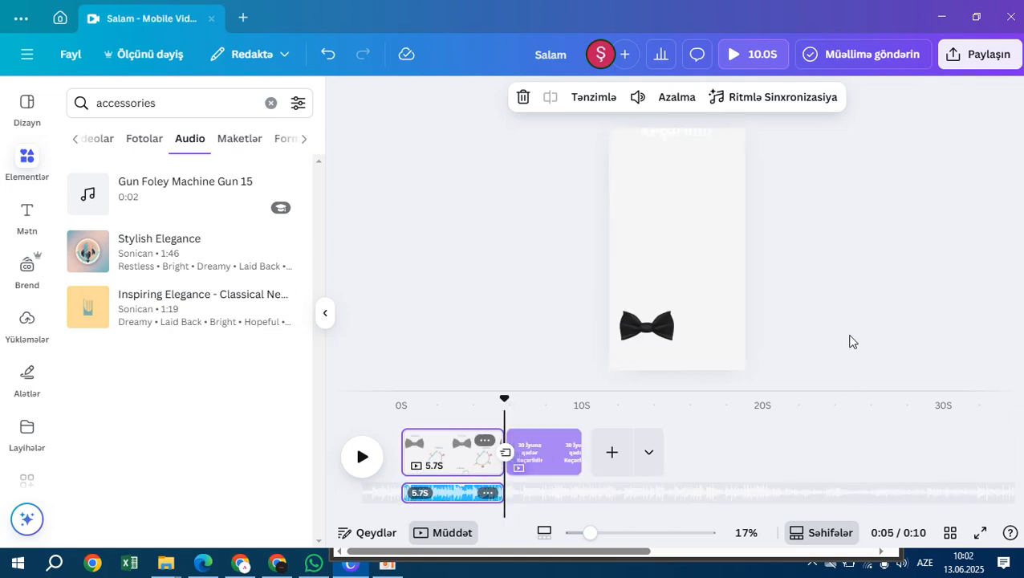
pyautogui.click(848, 345)
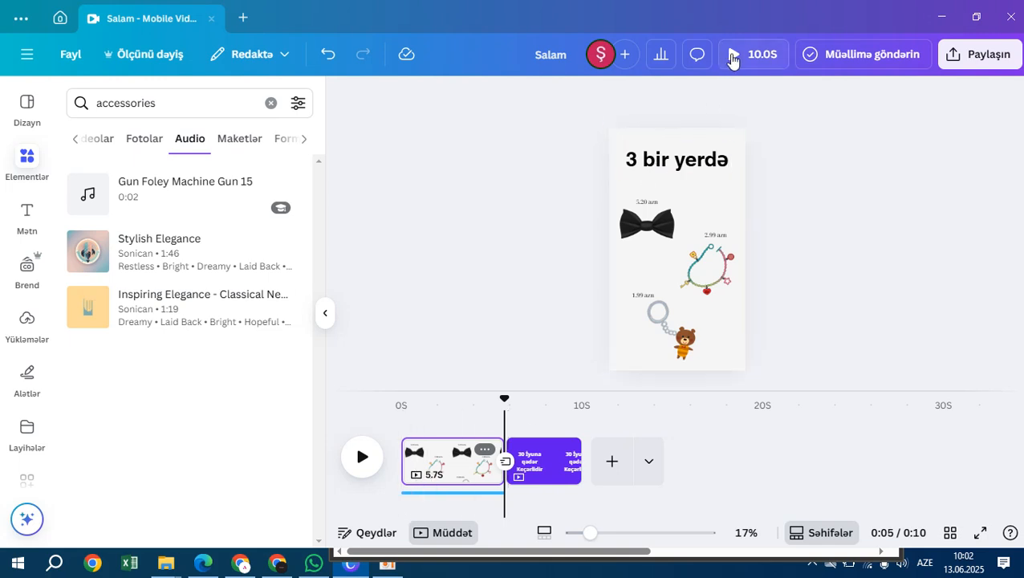
pyautogui.click(736, 57)
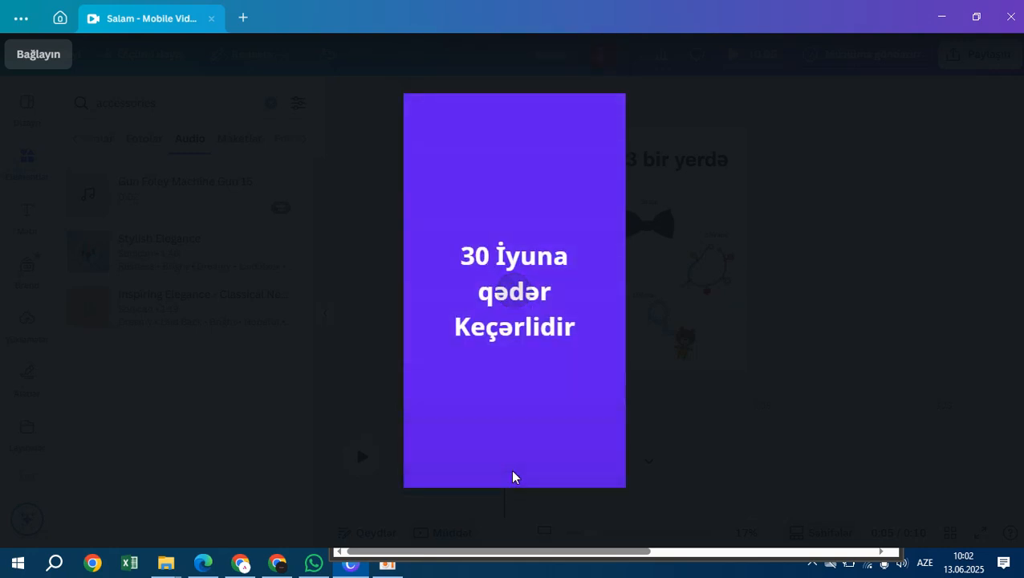
pyautogui.press('Escape')
# Step: Add the track "Inspiring Elegance" and trim its start so it plays for 4.2 s under the second page only
pyautogui.click(546, 499)
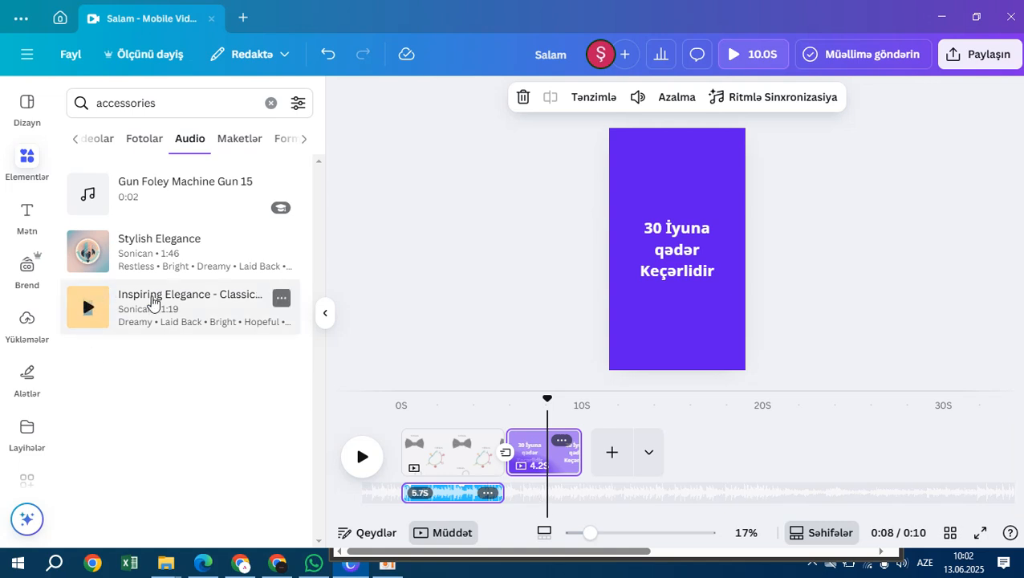
pyautogui.click(150, 298)
pyautogui.moveTo(522, 488); pyautogui.dragTo(434, 474)
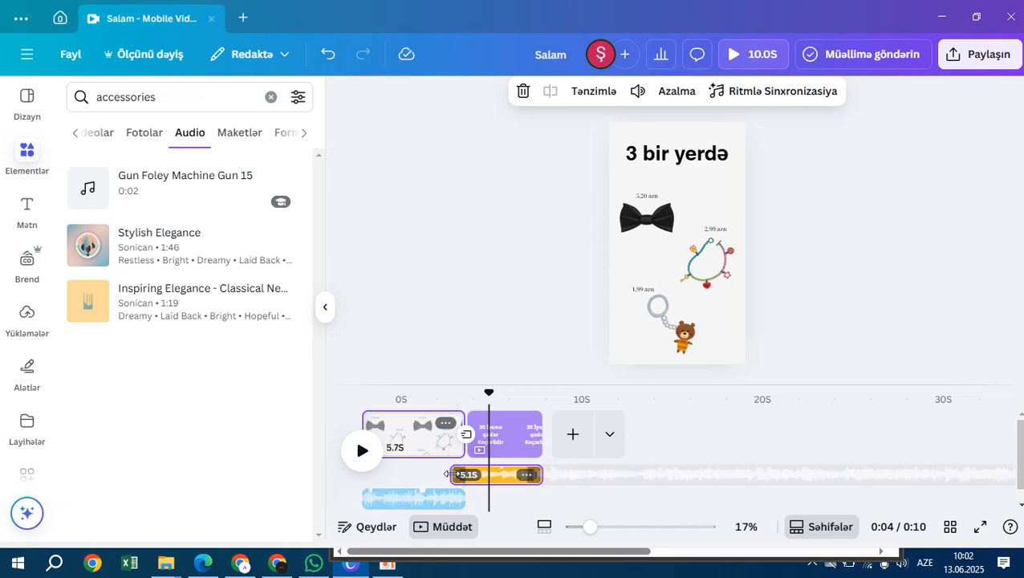
pyautogui.moveTo(459, 473); pyautogui.dragTo(469, 473)
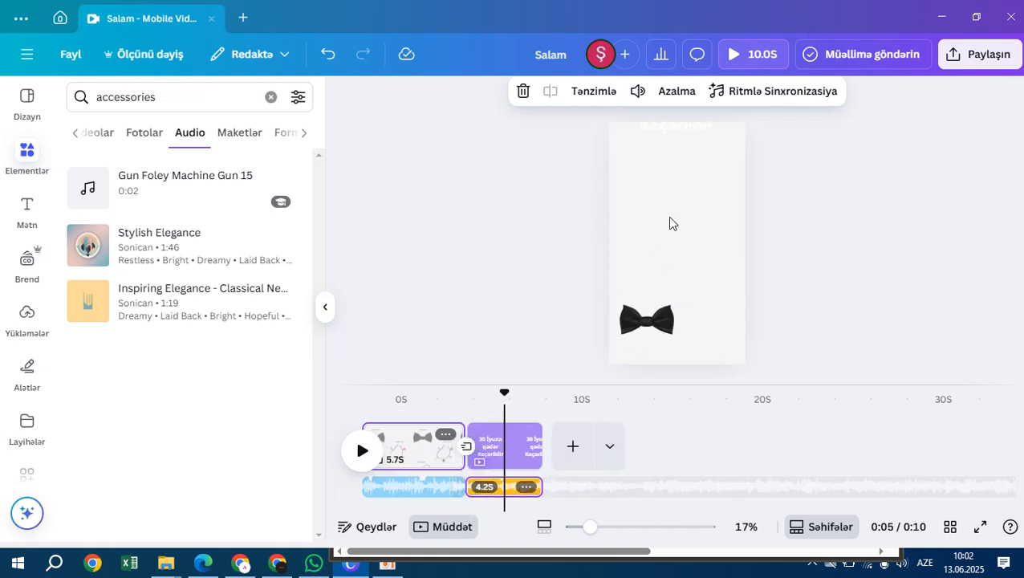
# Step: Preview the video around the change to the second page to hear the switch between both music tracks
pyautogui.click(739, 57)
pyautogui.click(524, 469)
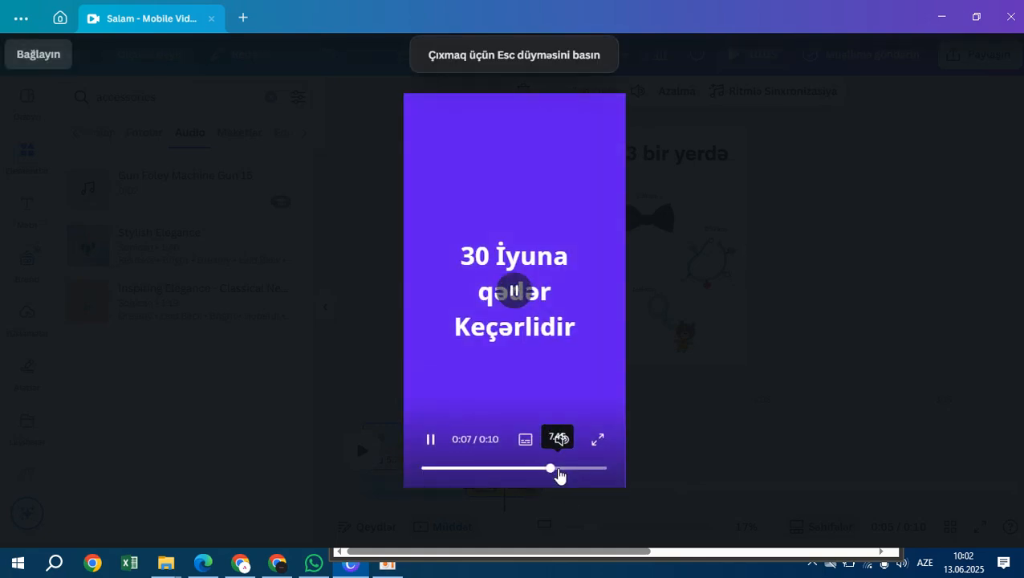
pyautogui.click(525, 469)
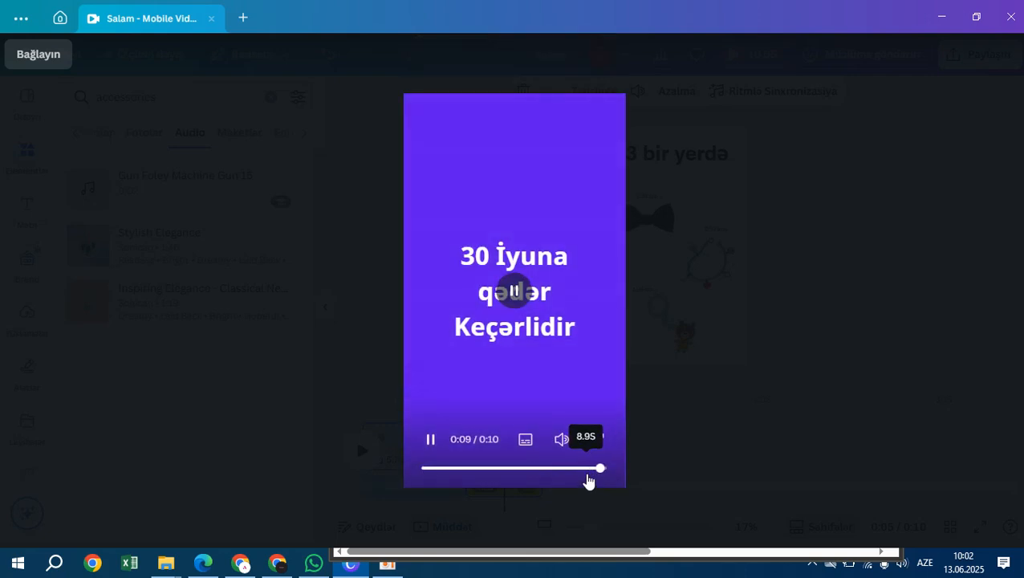
pyautogui.click(747, 372)
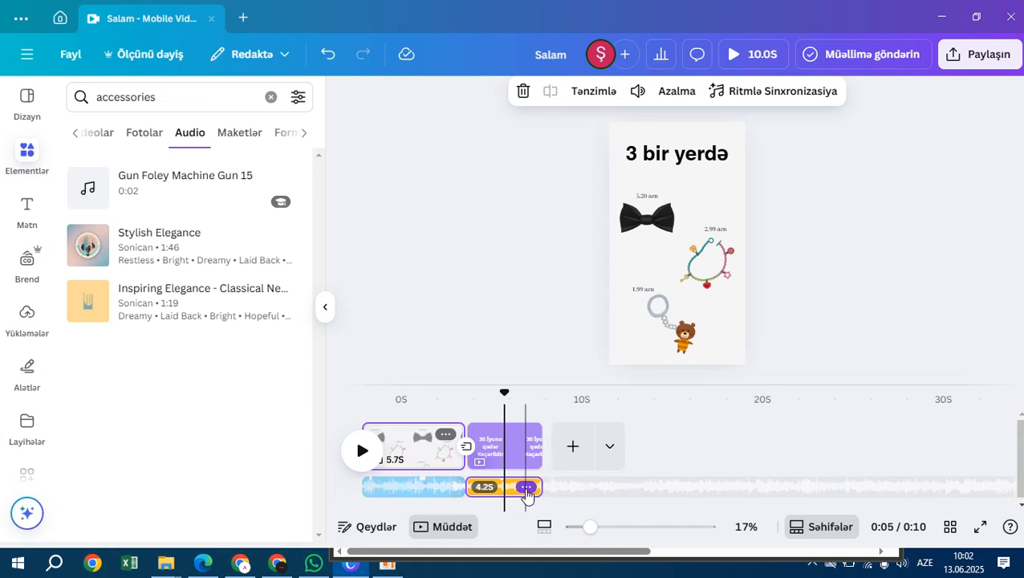
# Step: Look at the options and fade settings of the music track under the second page
pyautogui.click(526, 487)
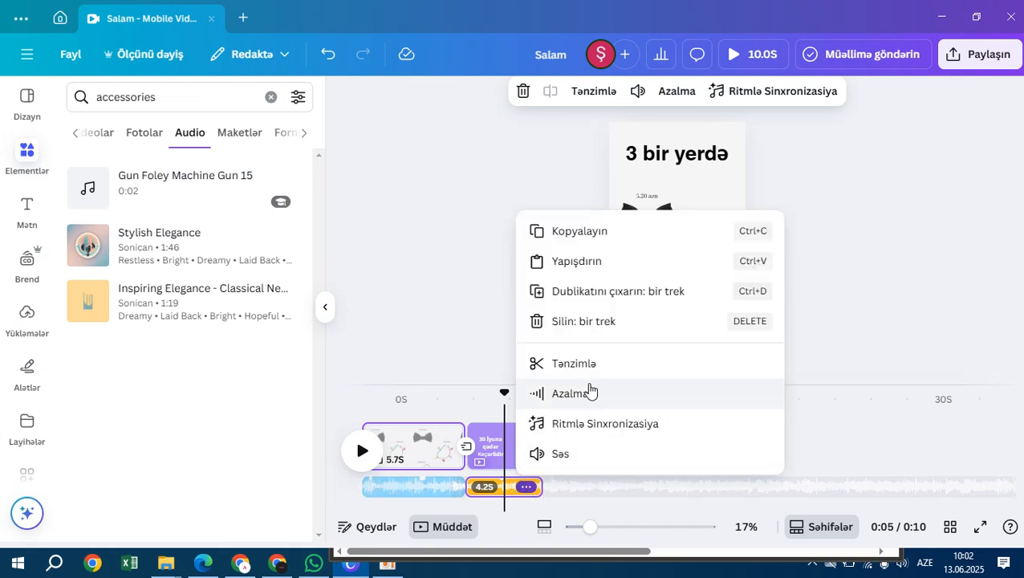
pyautogui.click(590, 393)
pyautogui.moveTo(566, 152); pyautogui.dragTo(522, 243)
pyautogui.click(423, 343)
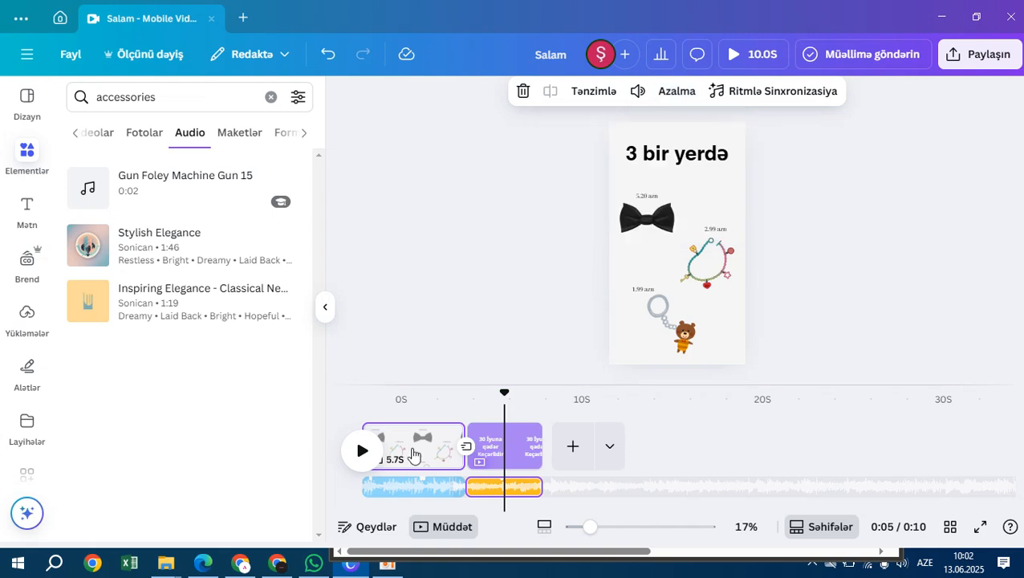
pyautogui.click(388, 564)
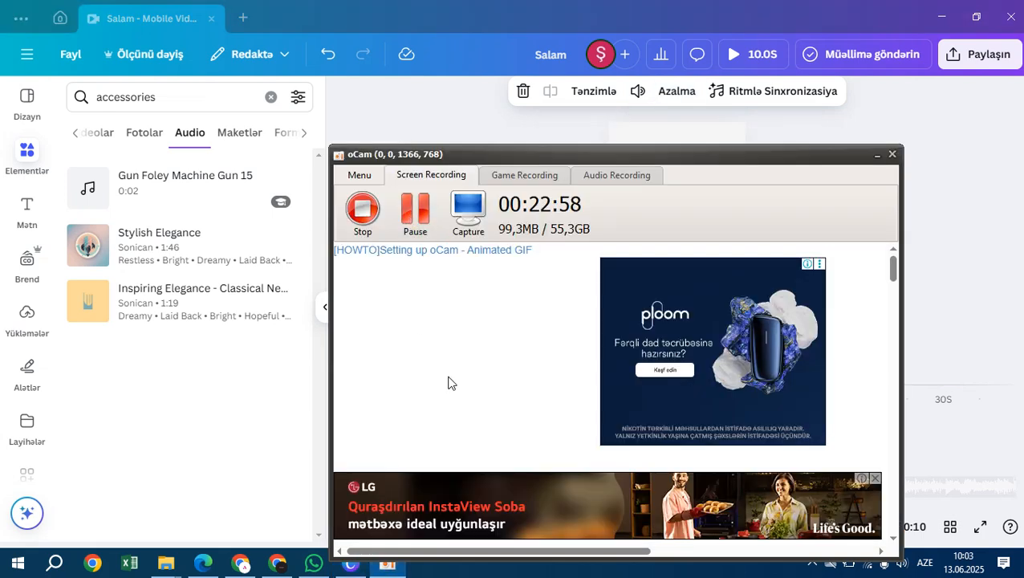
pyautogui.click(877, 155)
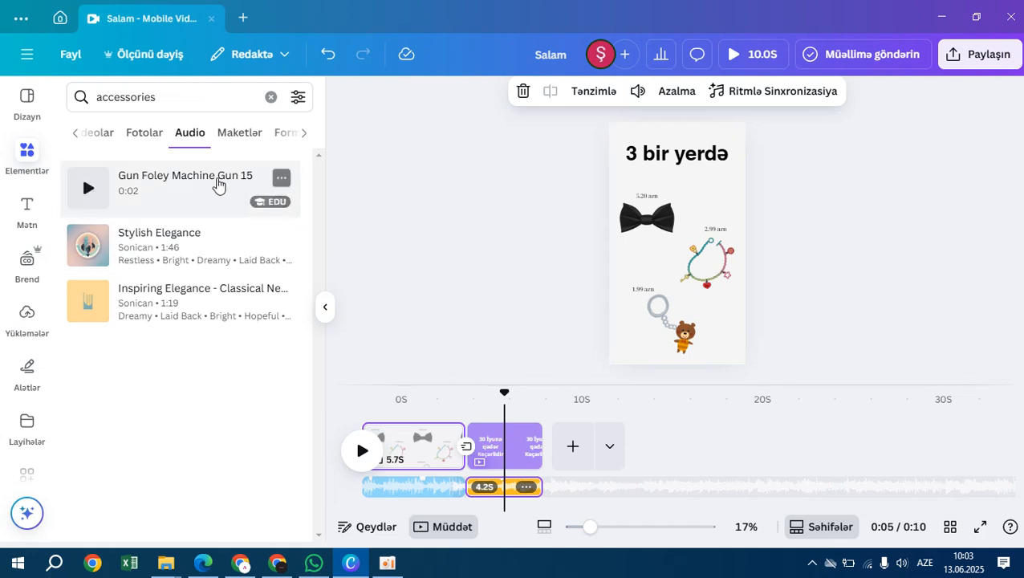
# Step: Browse the video results for "accessories" in the elements library
pyautogui.click(73, 134)
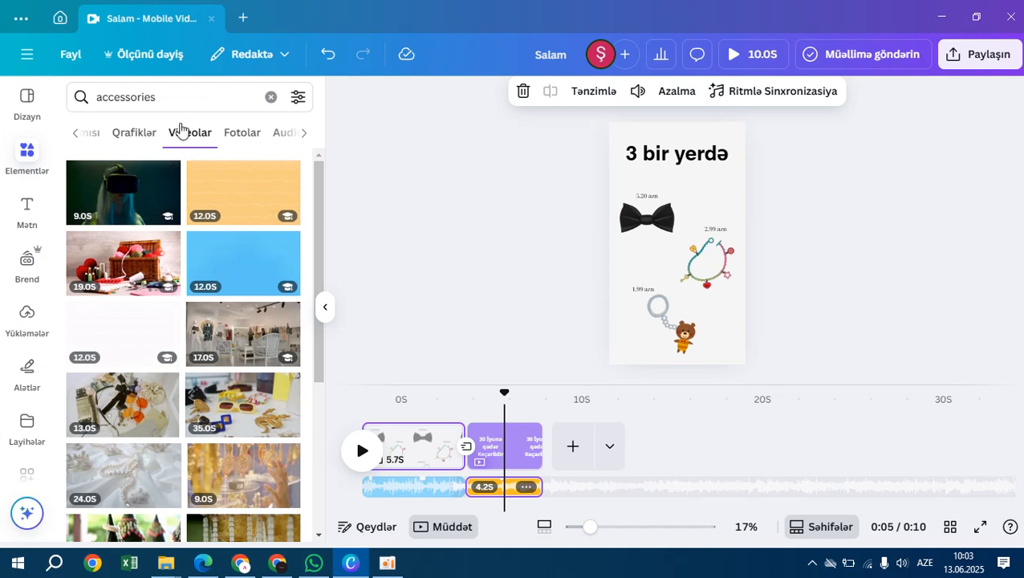
pyautogui.scroll(-2, 157, 345)
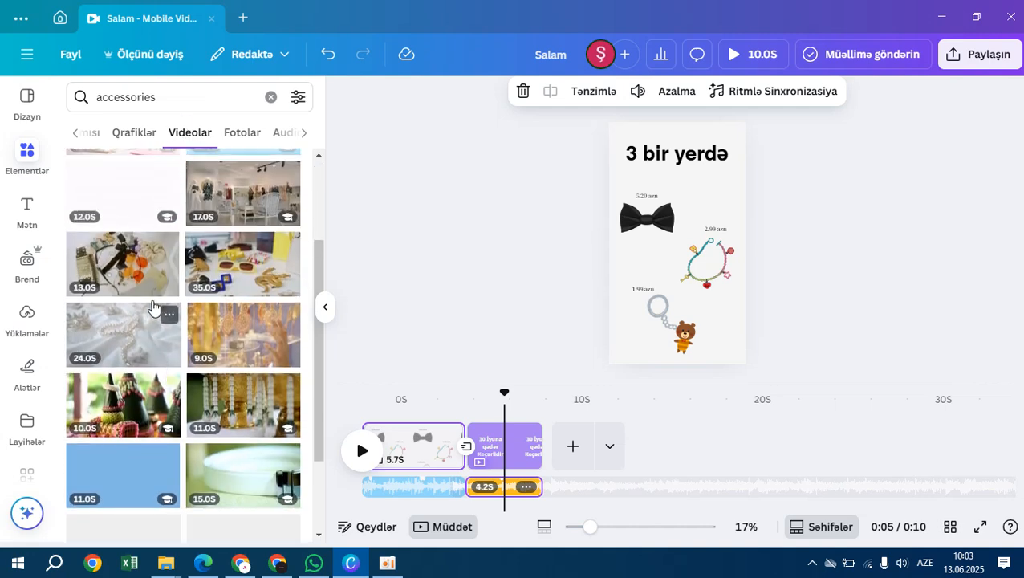
pyautogui.scroll(-1, 154, 307)
# Step: Search the video elements for "cosmos"
pyautogui.doubleClick(120, 98)
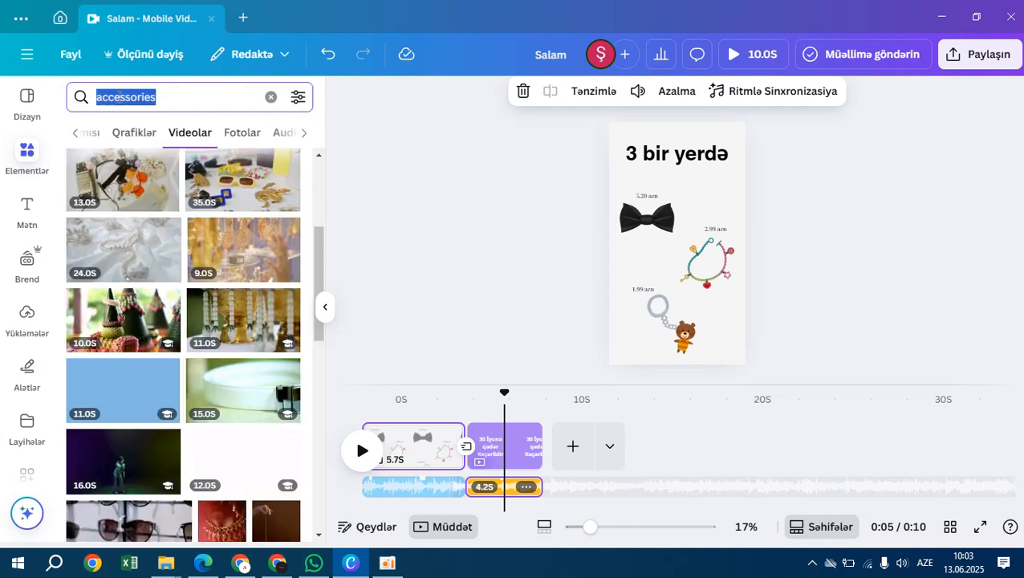
pyautogui.write('com')
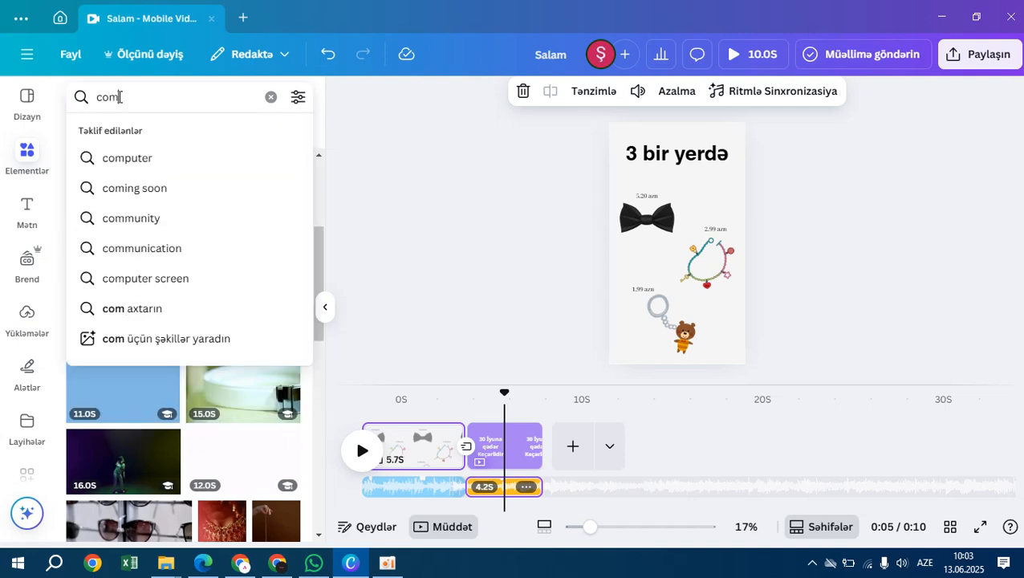
pyautogui.press('BackSpace')
pyautogui.write('smos')
pyautogui.press('Return')
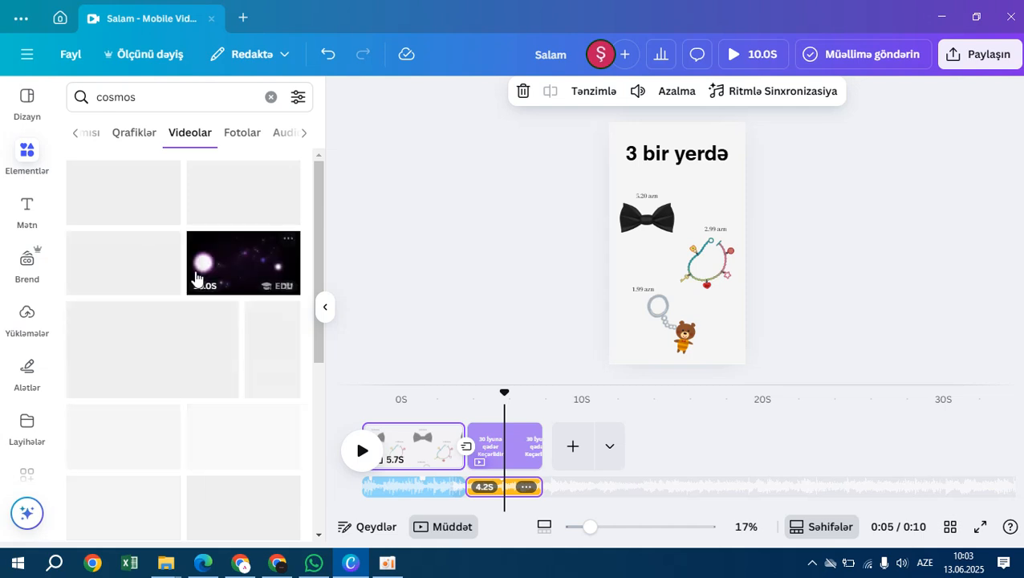
# Step: Bring up the video results for "cosmos" again and add a blank third page to the design
pyautogui.click(85, 132)
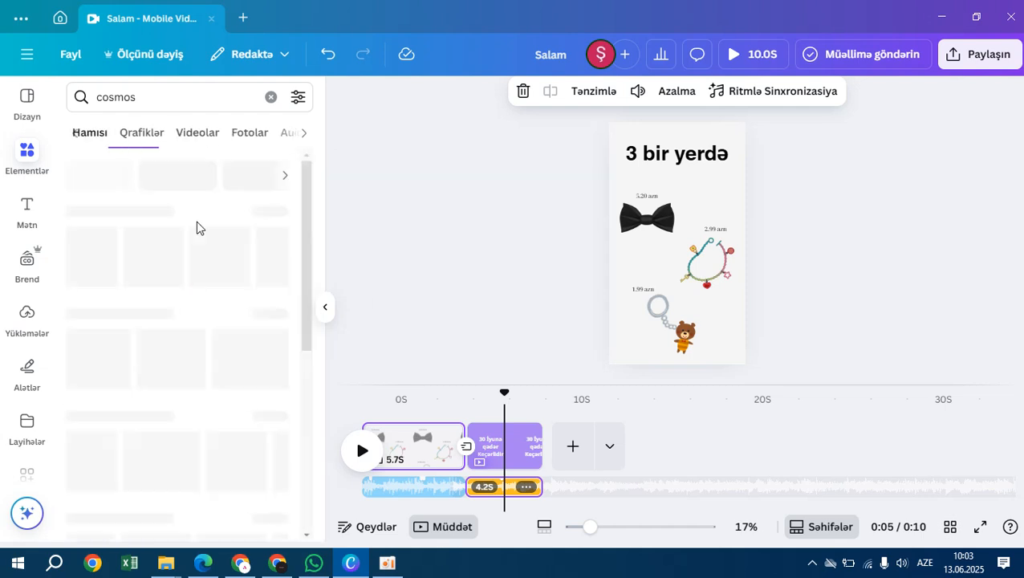
pyautogui.click(152, 136)
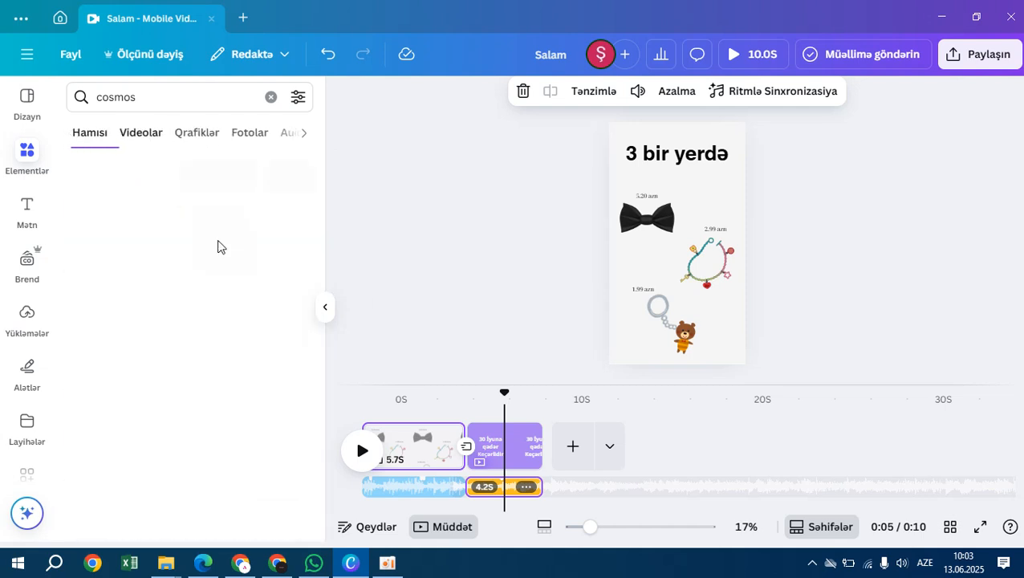
pyautogui.click(572, 447)
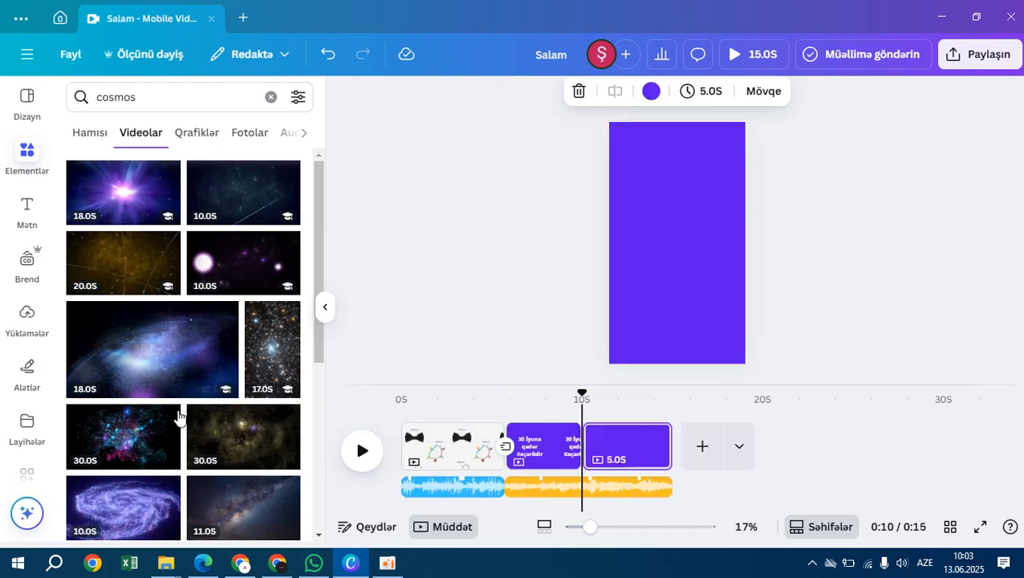
# Step: Try the landscape 30-second cosmos video at full page width on the third page and remove it
pyautogui.scroll(-1, 179, 414)
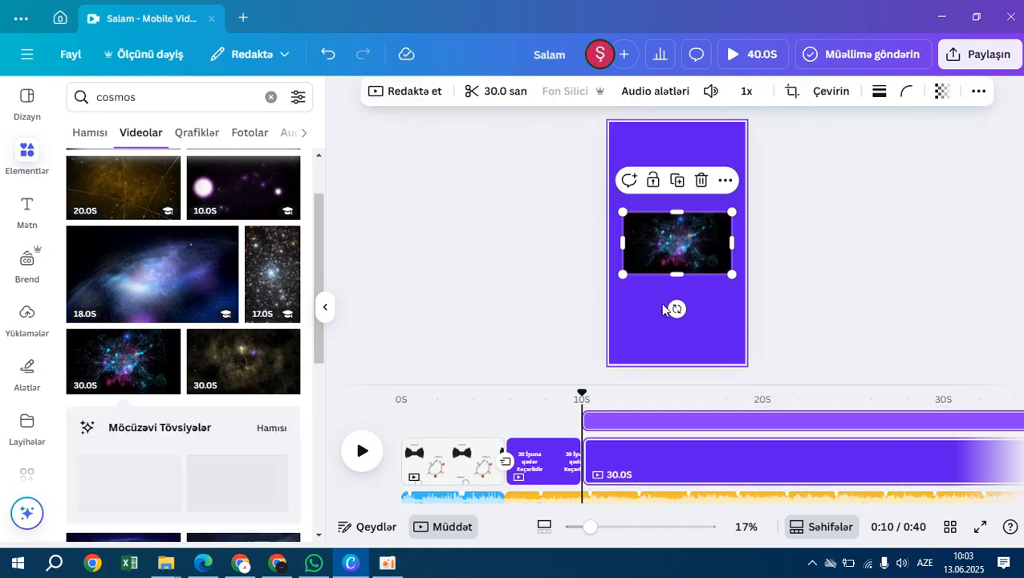
pyautogui.moveTo(687, 253)
pyautogui.mouseDown()
pyautogui.moveTo(695, 264)
pyautogui.moveTo(683, 261)
pyautogui.mouseUp()
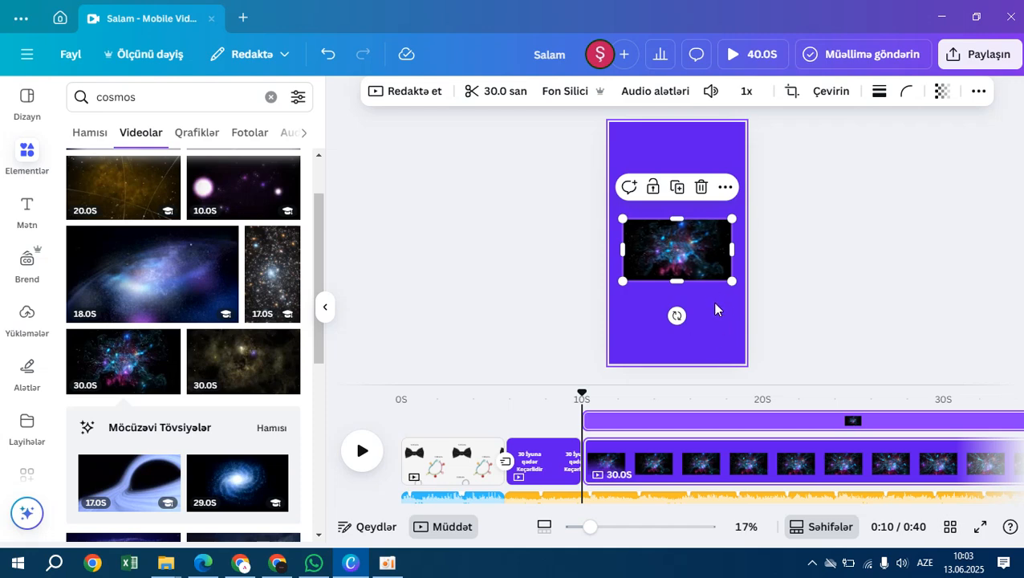
pyautogui.moveTo(738, 287)
pyautogui.mouseDown()
pyautogui.moveTo(756, 293)
pyautogui.moveTo(745, 289)
pyautogui.mouseUp()
pyautogui.moveTo(622, 290); pyautogui.dragTo(609, 296)
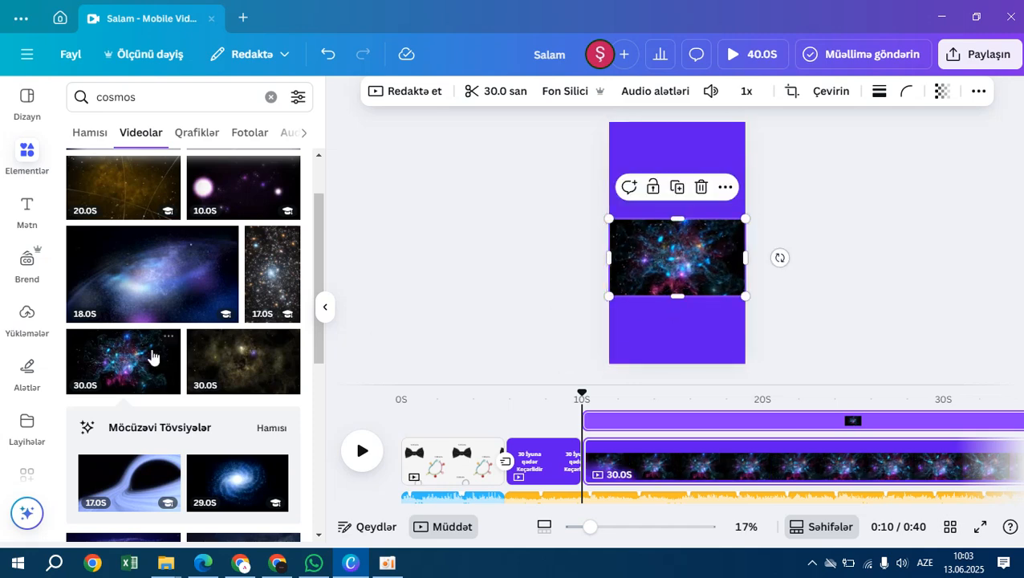
pyautogui.scroll(-10, 165, 358)
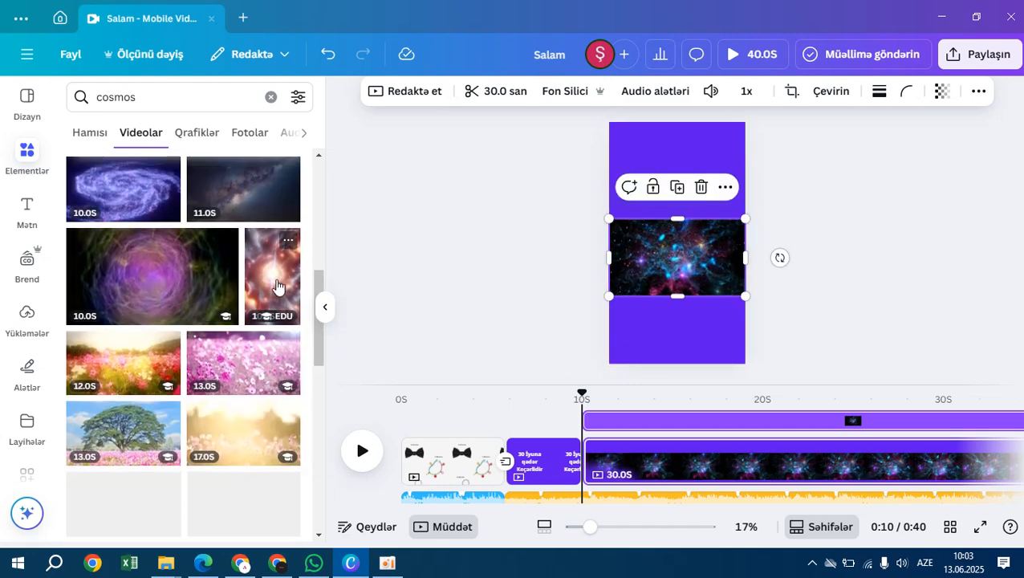
pyautogui.click(700, 190)
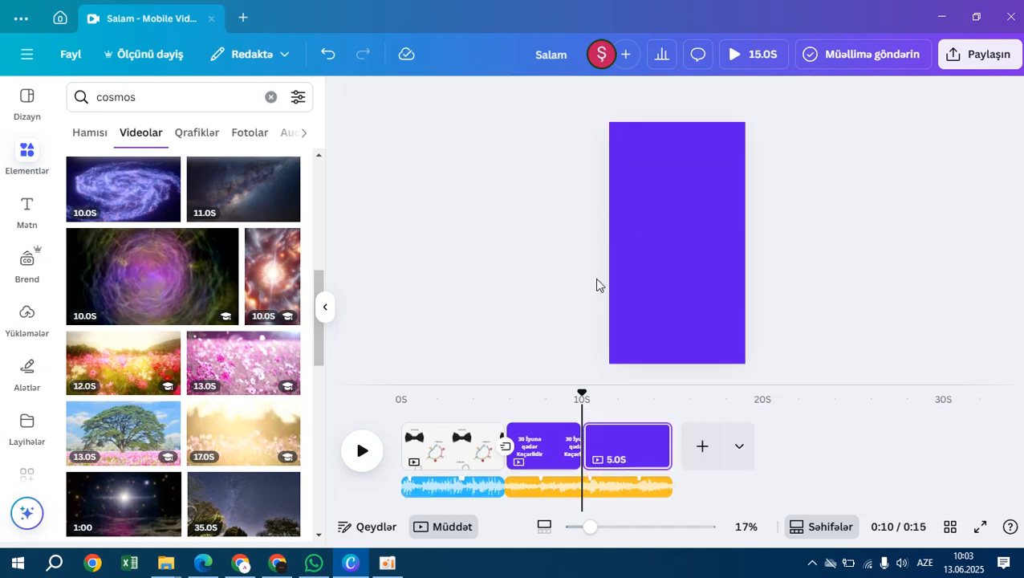
# Step: Add the portrait 10-second cosmos video to the third page and enlarge it to fill the whole page
pyautogui.hotkey('ctrl', 'z')
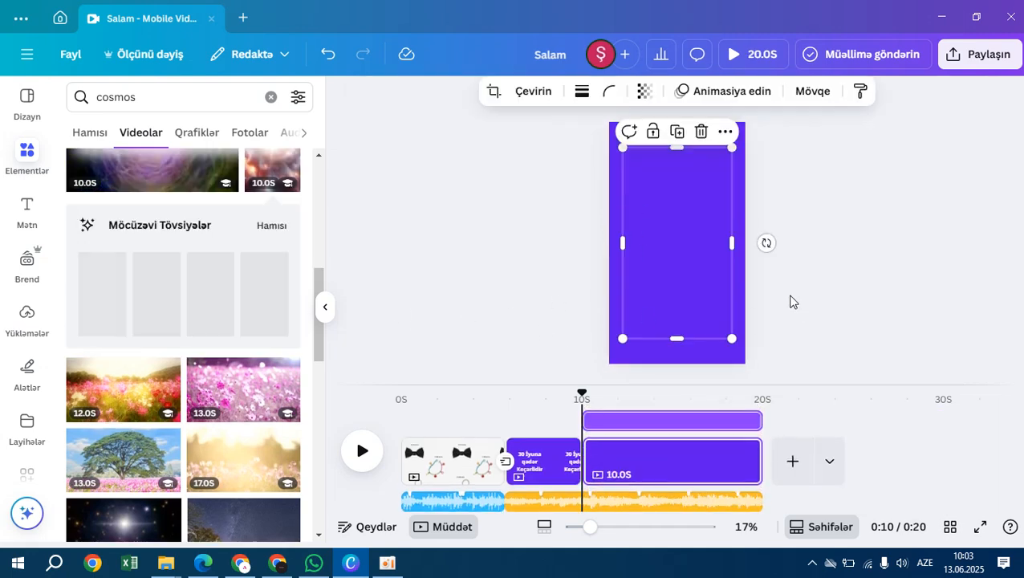
pyautogui.moveTo(738, 345); pyautogui.dragTo(746, 364)
pyautogui.moveTo(622, 147); pyautogui.dragTo(608, 122)
pyautogui.click(860, 323)
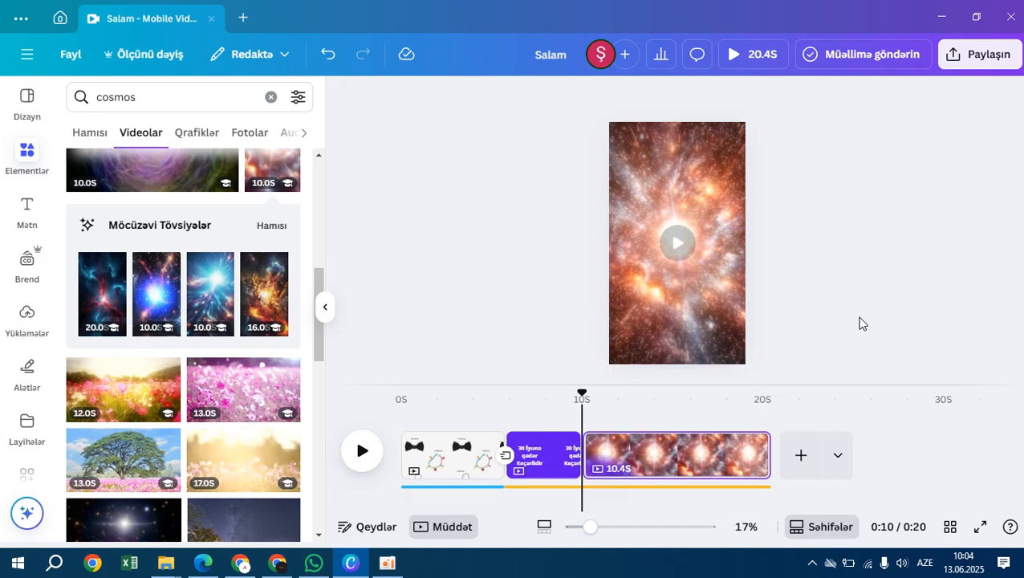
# Step: Preview the part of the video where the cosmos page plays, and close the preview
pyautogui.click(733, 62)
pyautogui.click(545, 468)
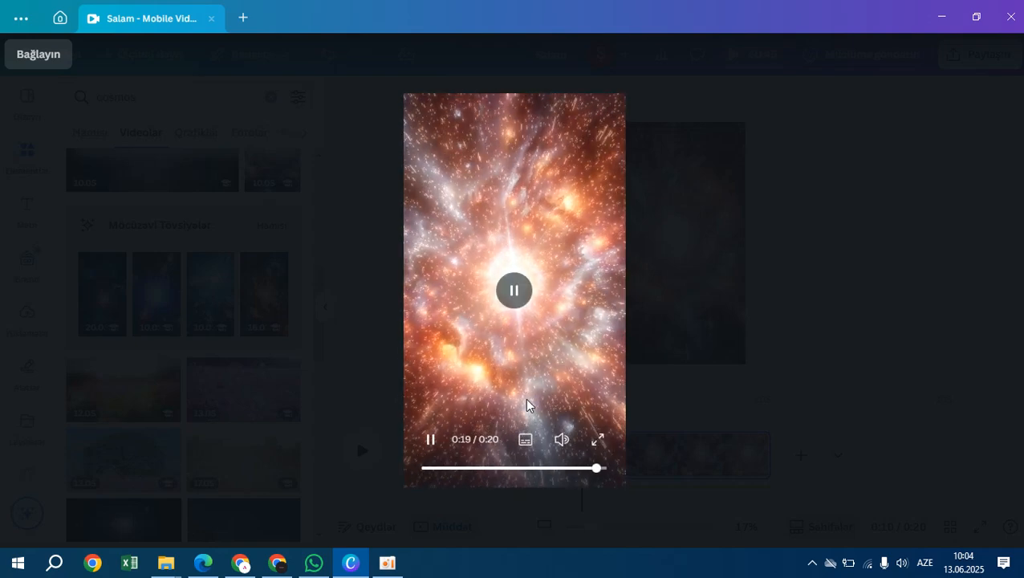
pyautogui.moveTo(560, 439)
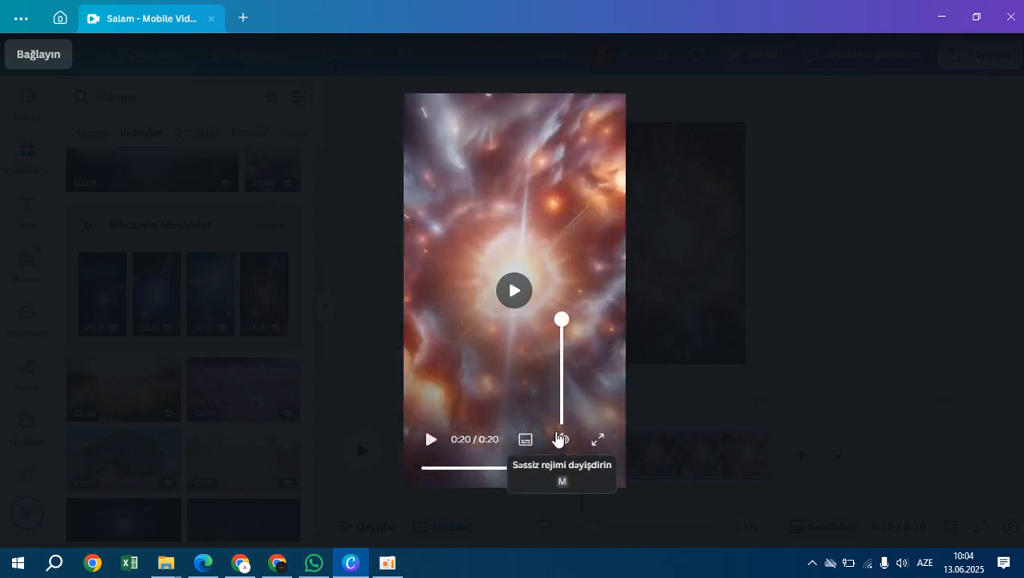
pyautogui.click(715, 301)
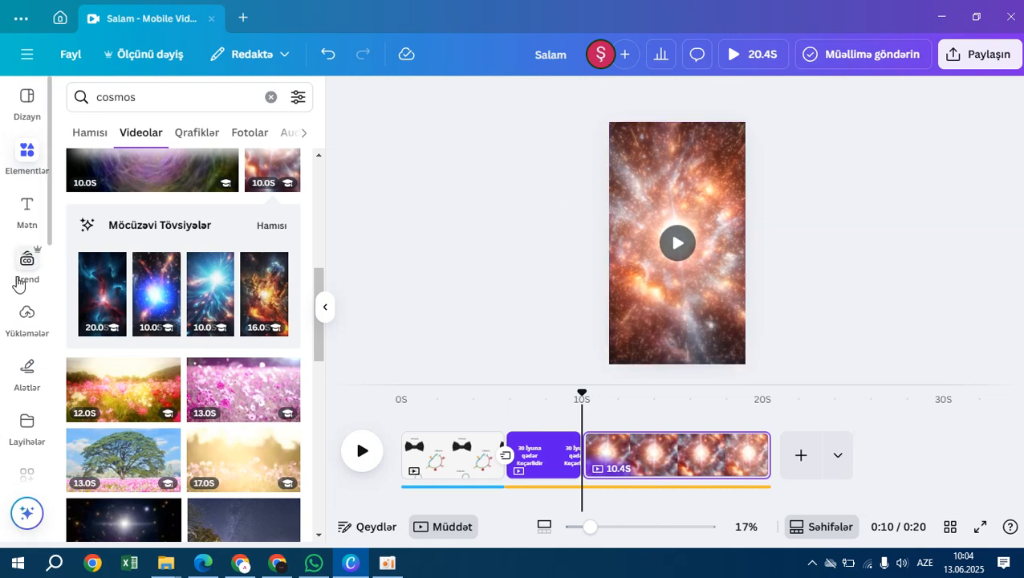
# Step: Try a heading over the cosmos video, and remove both the heading and the video from the third page
pyautogui.click(24, 322)
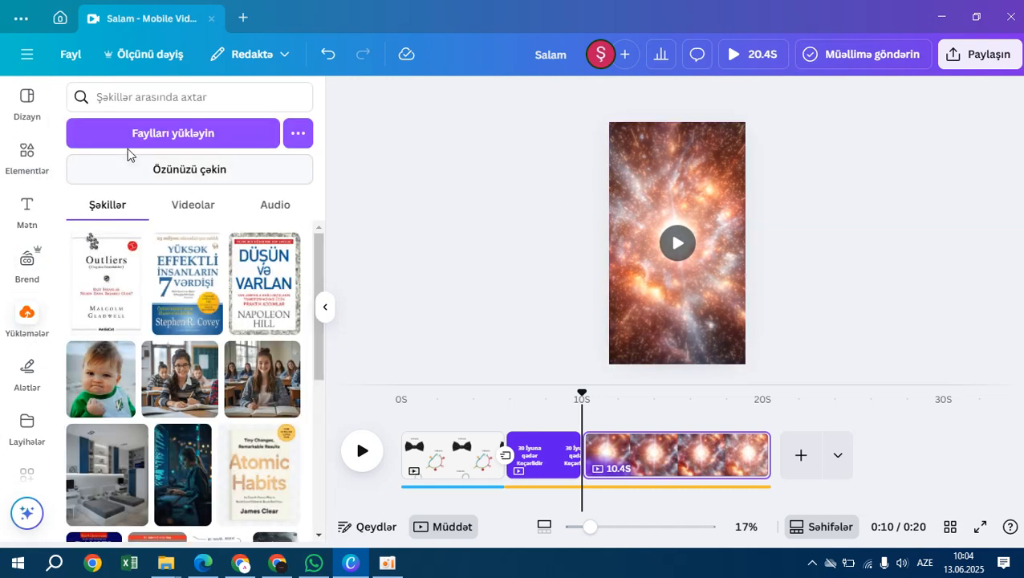
pyautogui.click(26, 211)
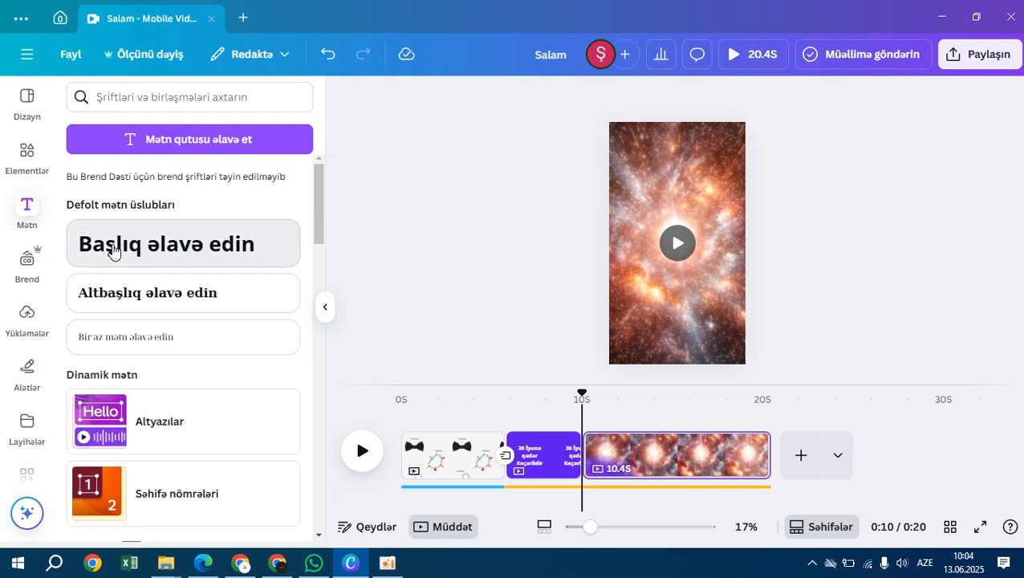
pyautogui.click(110, 246)
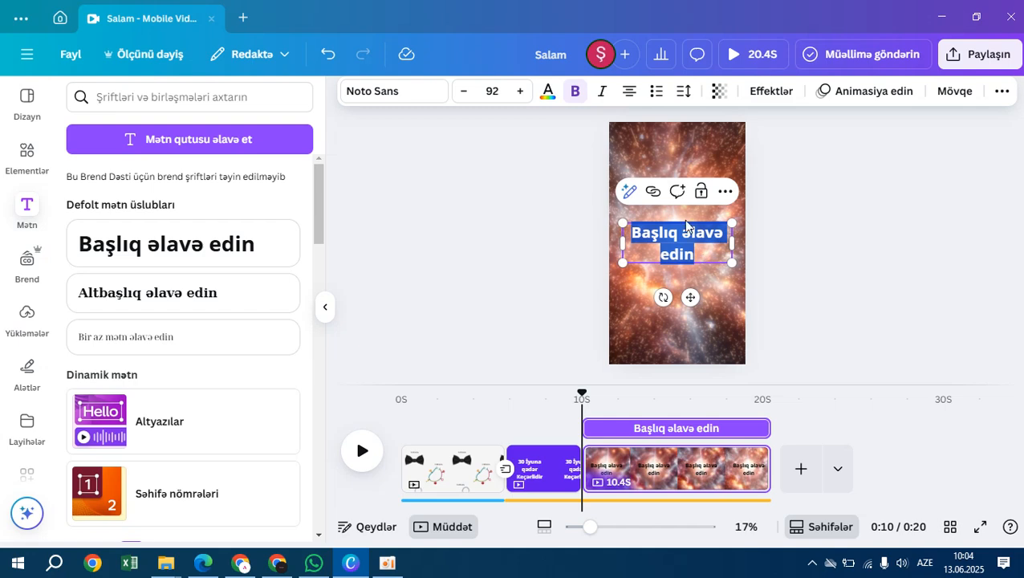
pyautogui.moveTo(689, 297); pyautogui.dragTo(976, 258)
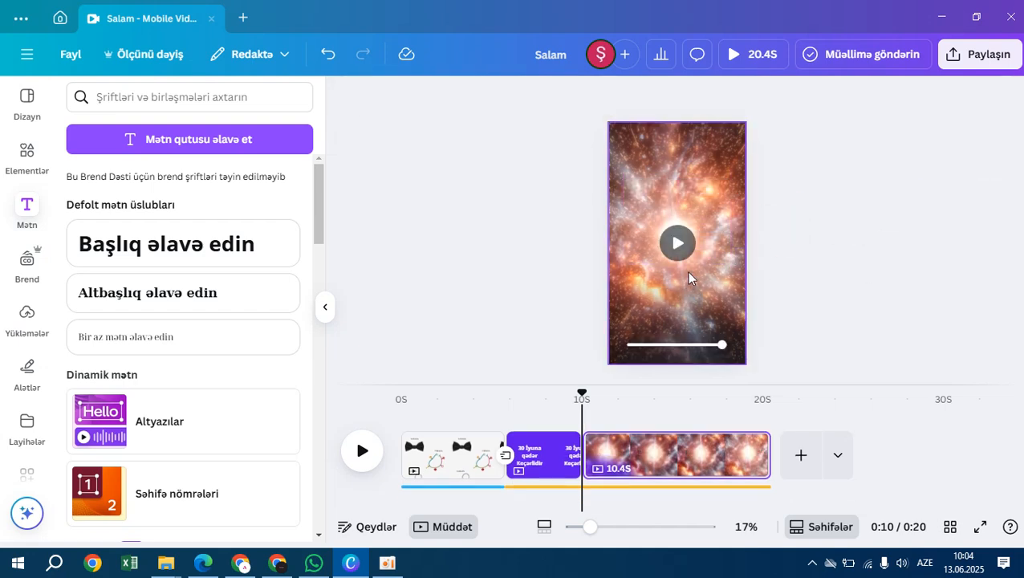
pyautogui.click(686, 271)
pyautogui.click(699, 131)
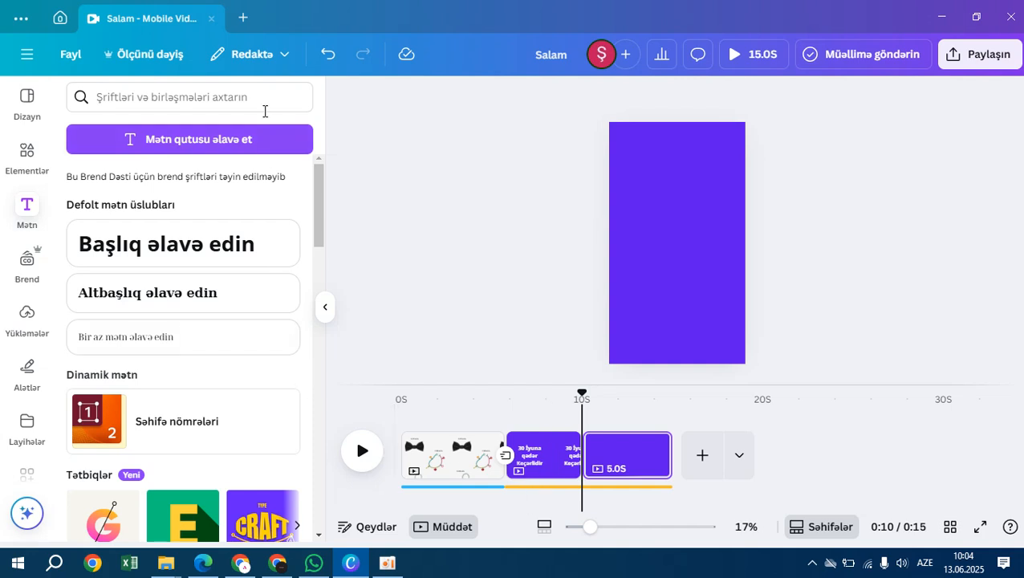
# Step: Create a new blank Mobile Video design
pyautogui.click(248, 23)
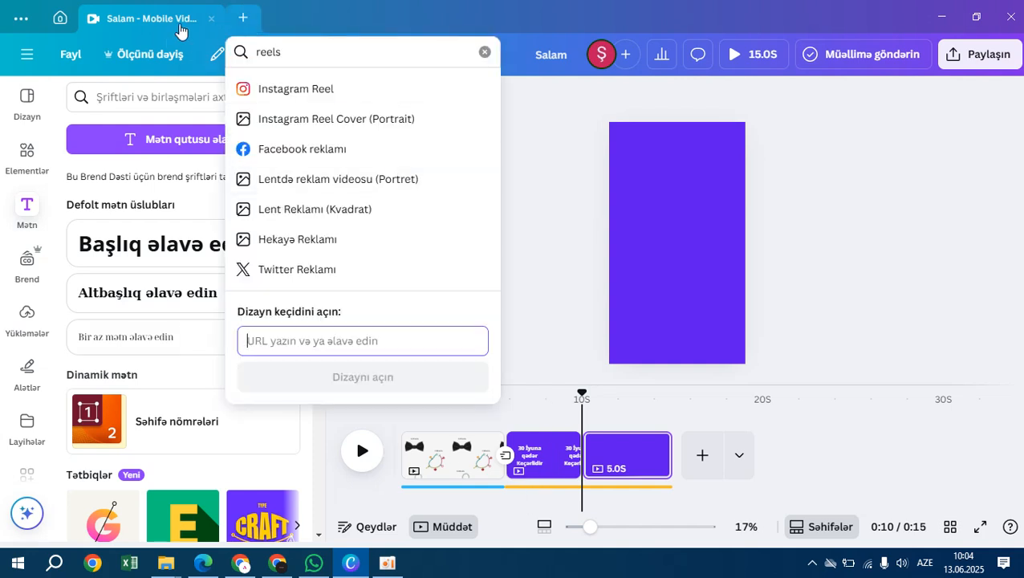
pyautogui.click(285, 90)
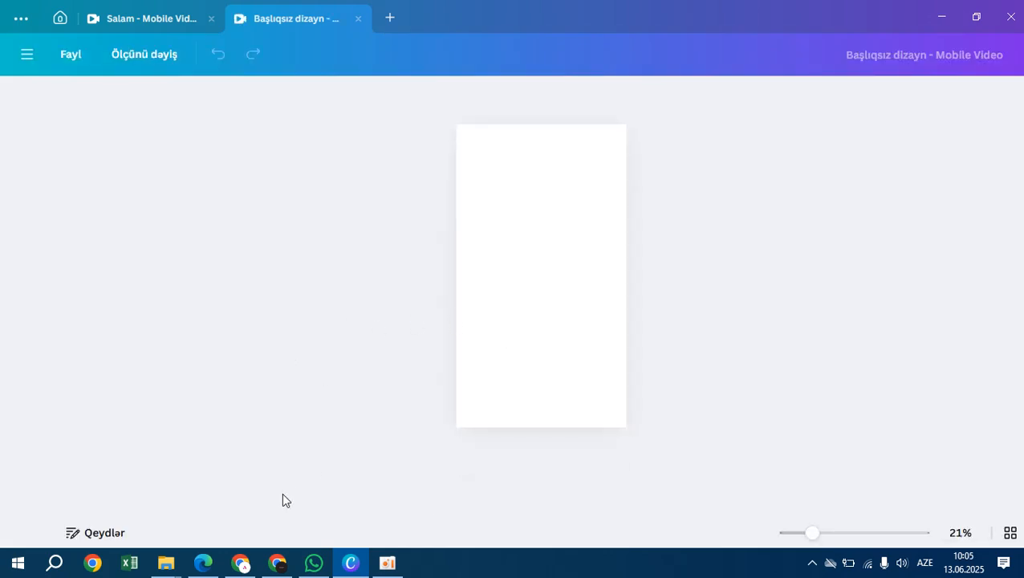
# Step: Switch to Telegram Web, look through the Access Academy chat for video files, and minimize the open windows
pyautogui.click(199, 562)
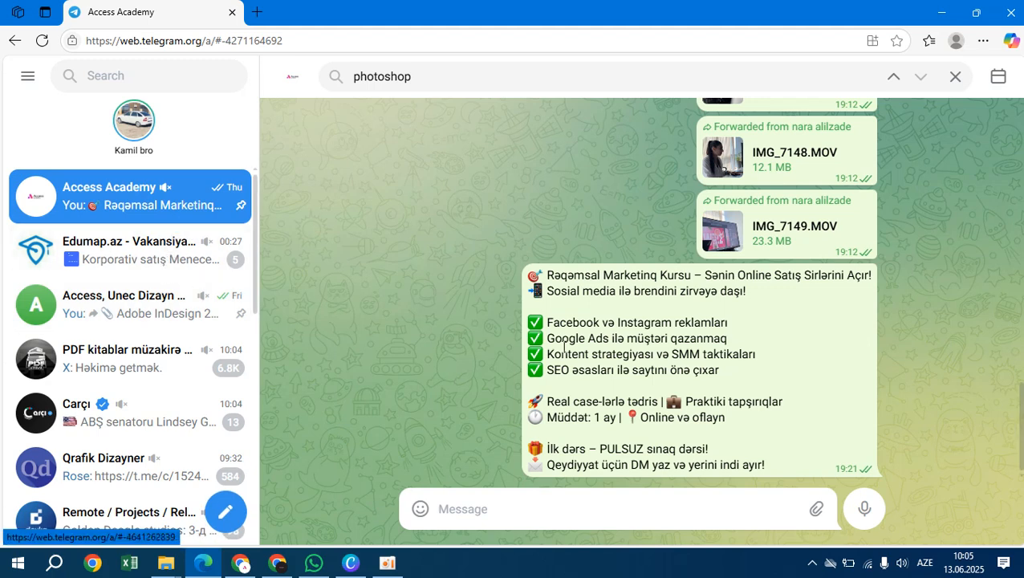
pyautogui.scroll(3, 740, 337)
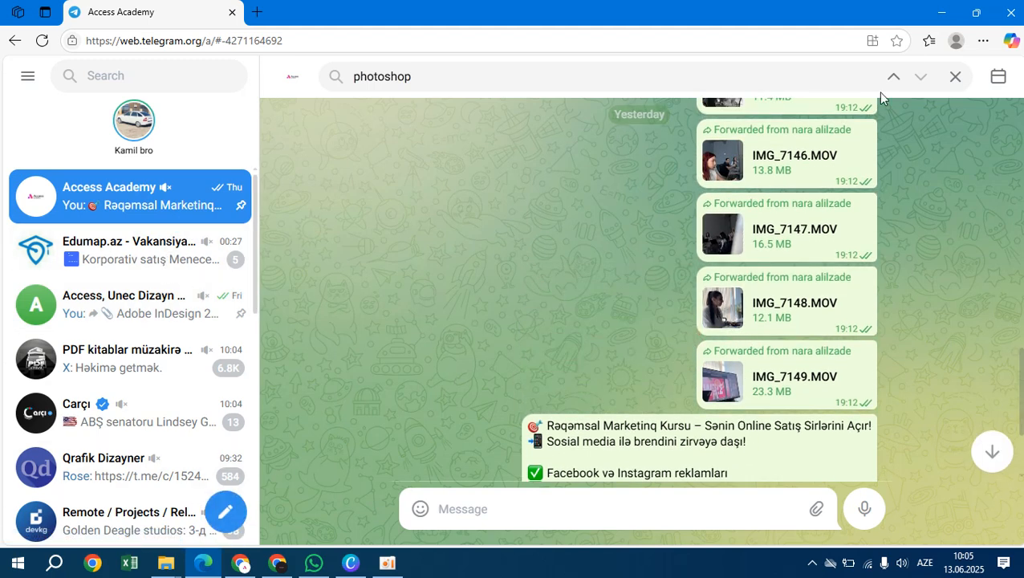
pyautogui.click(942, 12)
pyautogui.click(942, 12)
pyautogui.click(941, 10)
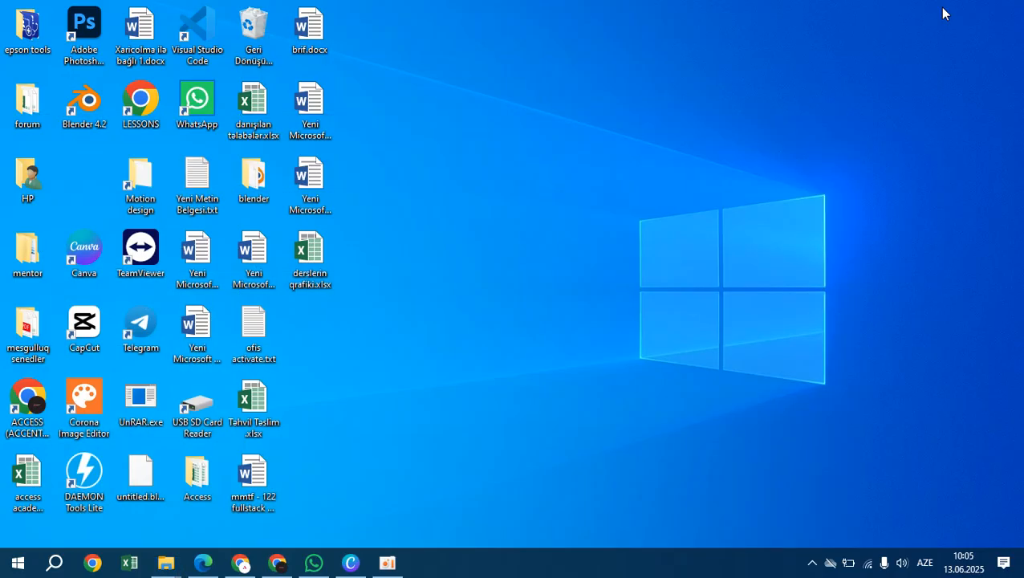
# Step: Open the Telegram desktop app and switch back to the blank Mobile Video design in Canva
pyautogui.doubleClick(141, 329)
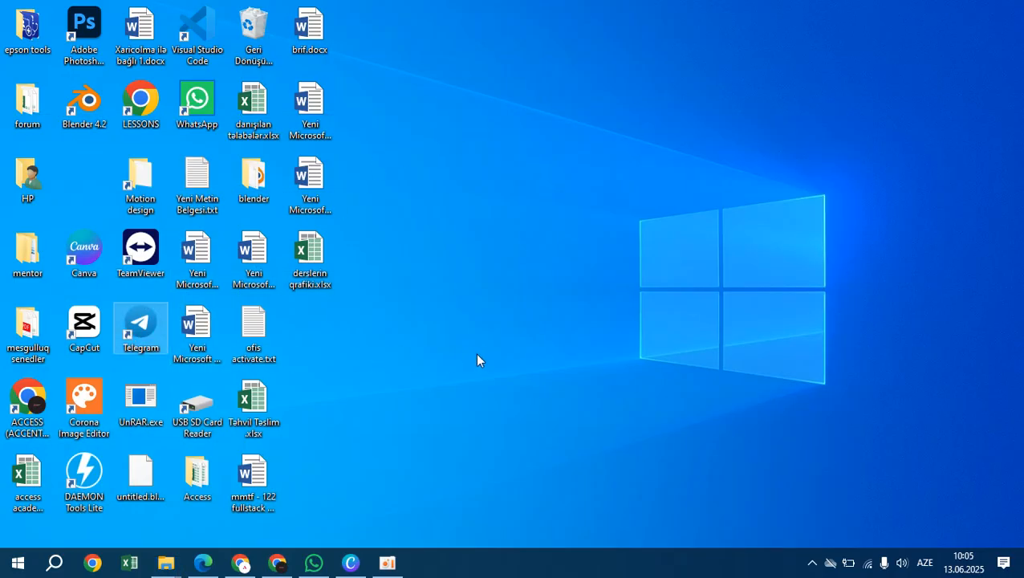
pyautogui.doubleClick(151, 332)
pyautogui.click(351, 564)
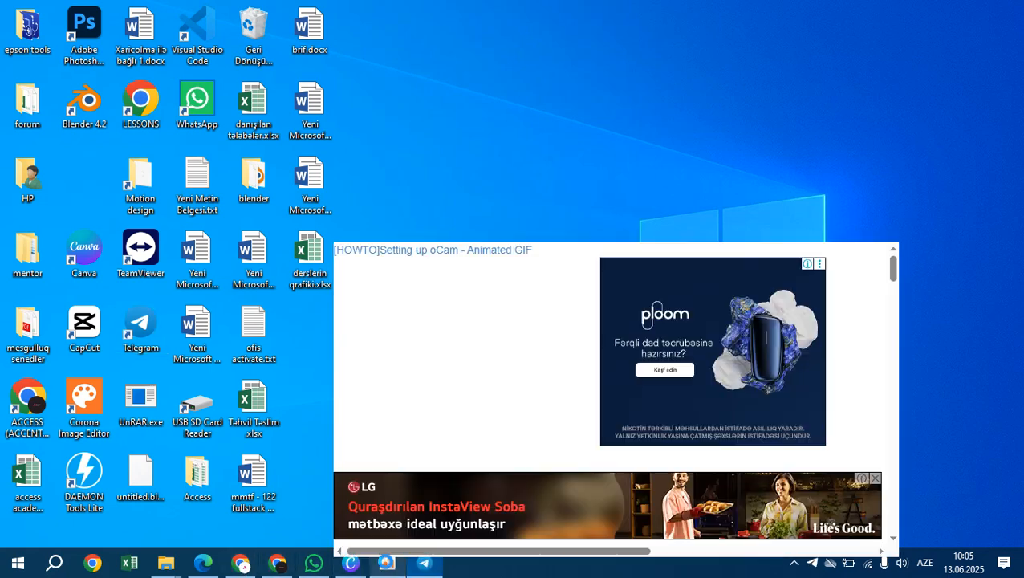
pyautogui.click(424, 219)
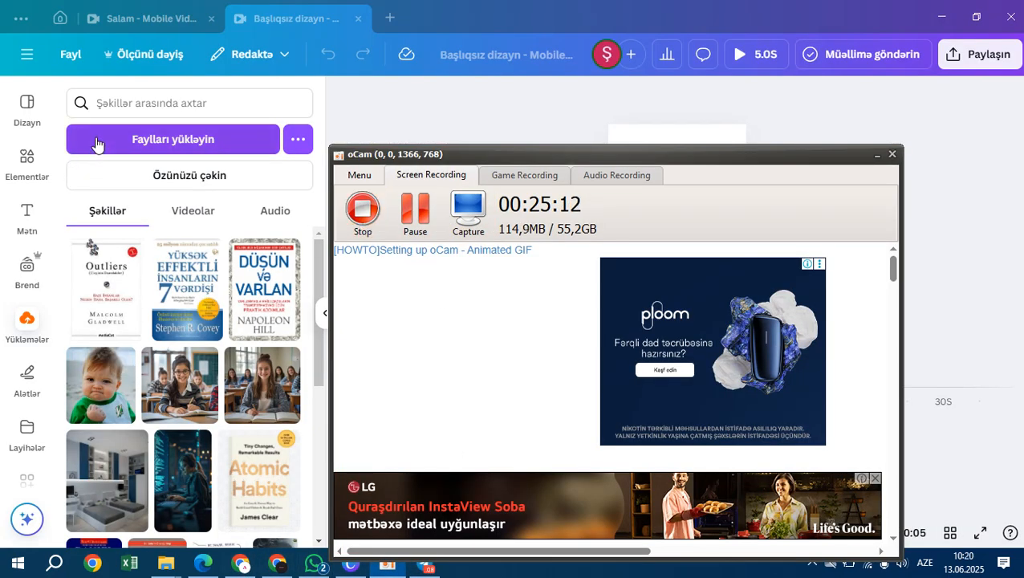
pyautogui.click(481, 120)
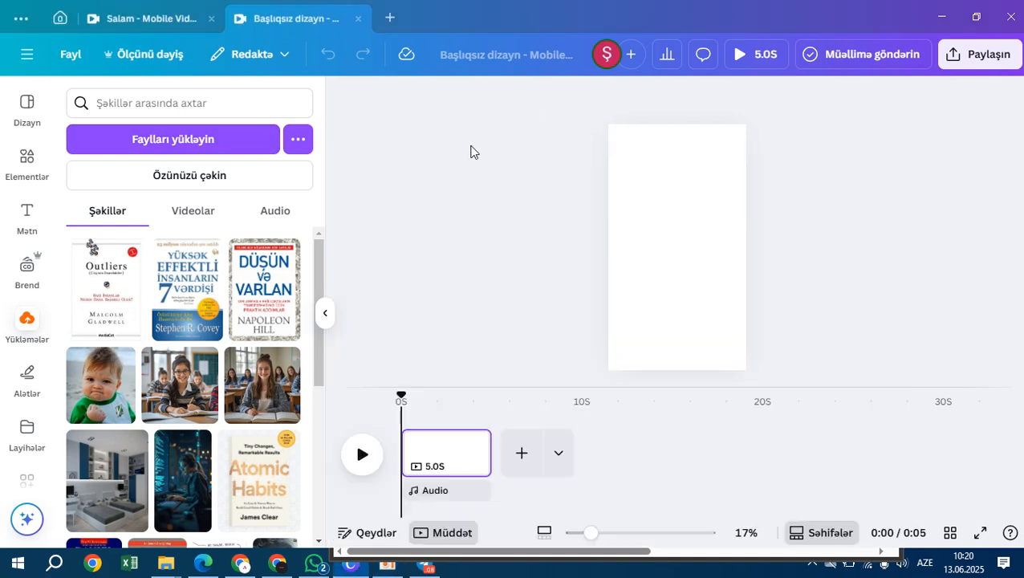
# Step: Upload the video file "yeni qrafik.MOV" from the Downloads folder
pyautogui.click(207, 151)
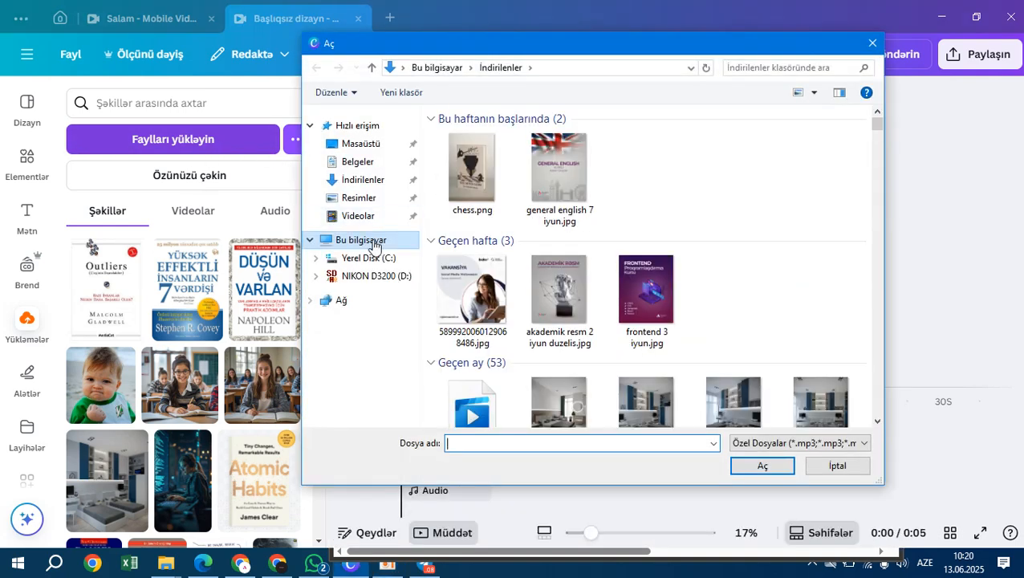
pyautogui.click(363, 179)
pyautogui.click(479, 187)
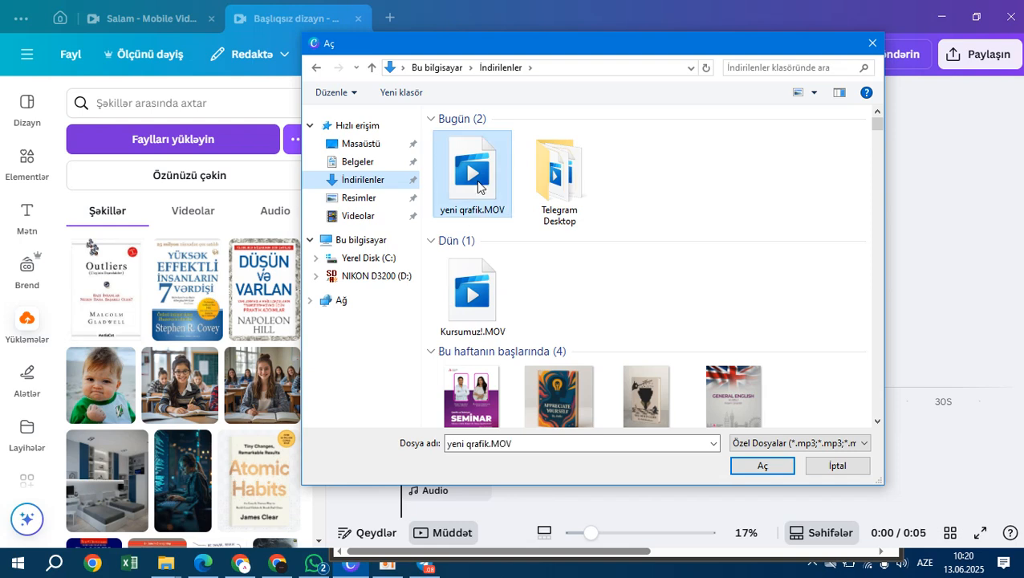
pyautogui.click(761, 464)
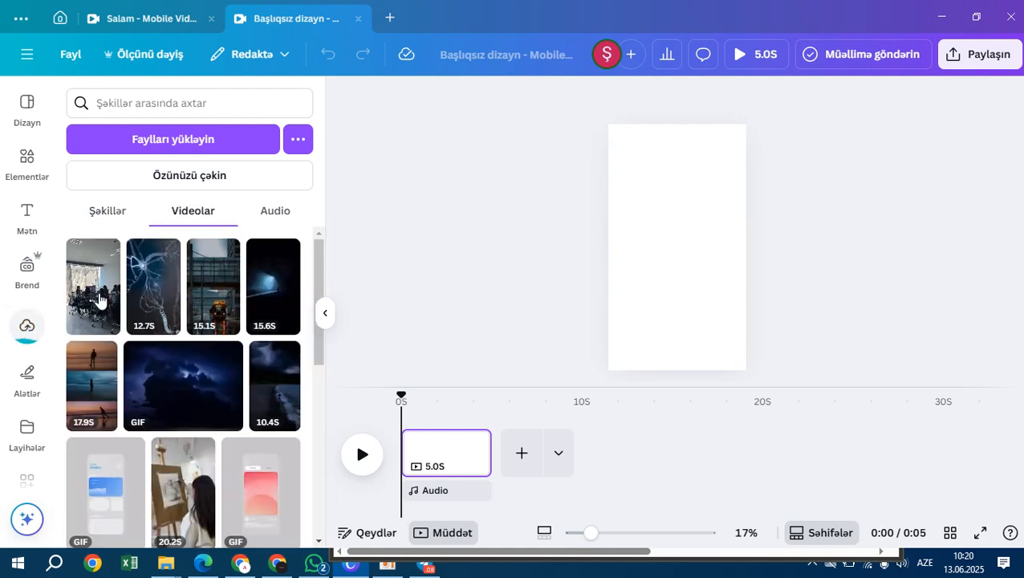
pyautogui.click(100, 298)
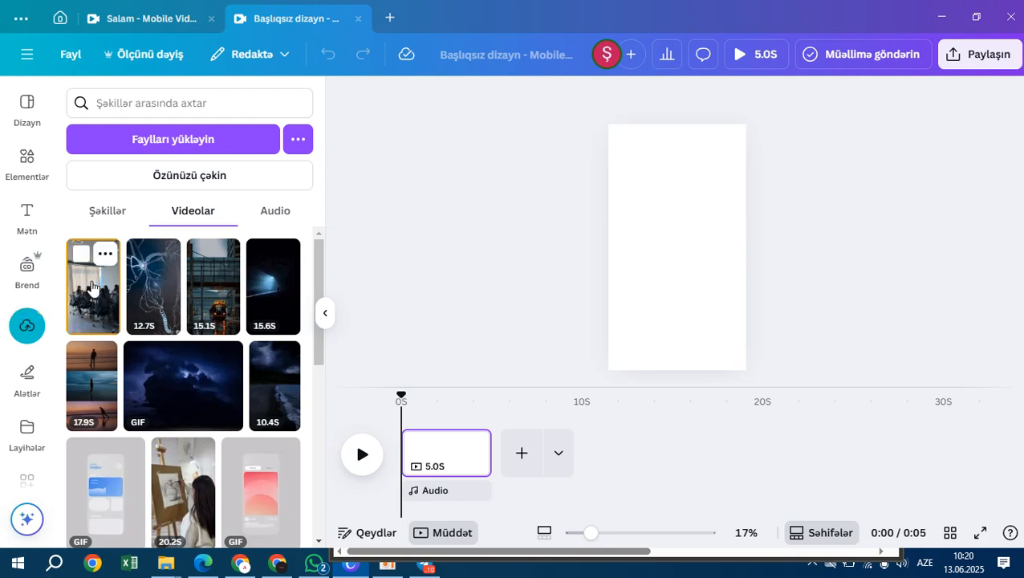
# Step: Place the uploaded classroom video on the blank page, enlarge it to fill the page, and preview it
pyautogui.moveTo(92, 288); pyautogui.dragTo(634, 304)
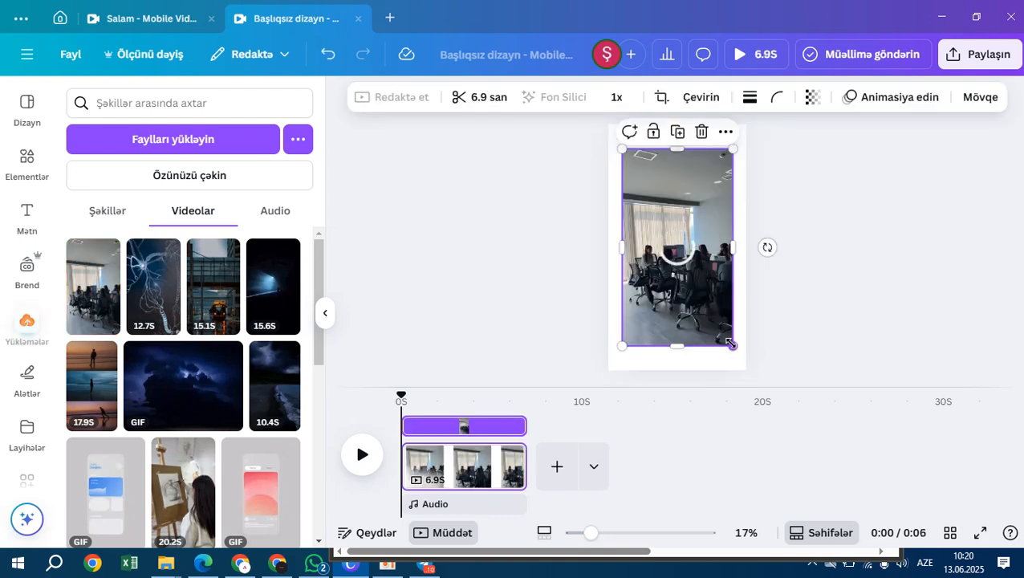
pyautogui.moveTo(732, 346); pyautogui.dragTo(747, 370)
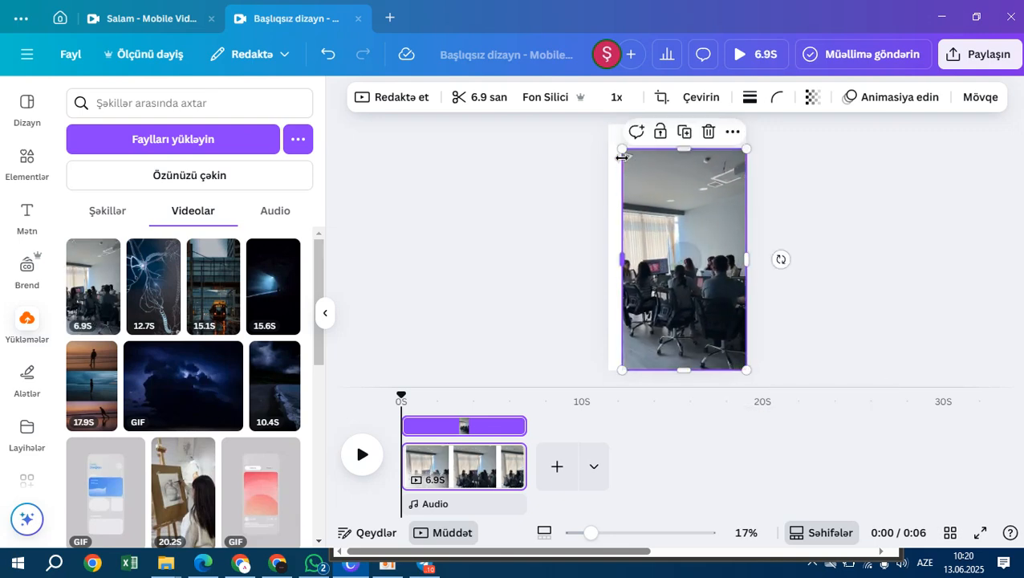
pyautogui.moveTo(622, 149); pyautogui.dragTo(606, 127)
pyautogui.click(862, 287)
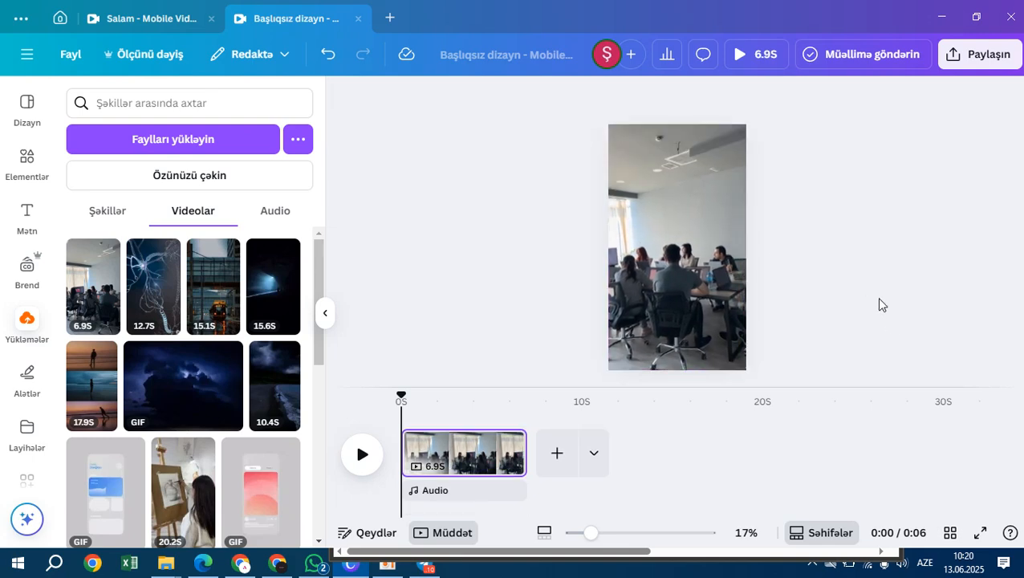
pyautogui.click(736, 60)
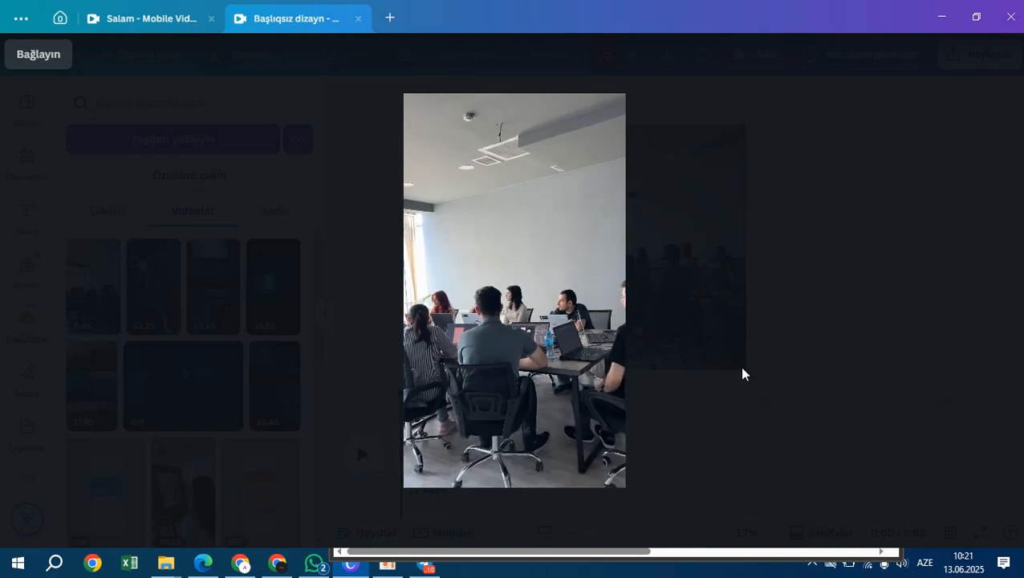
# Step: Close the preview, find the Access academy logo with the pink symbol among the uploaded images, and place it on the classroom video
pyautogui.click(772, 271)
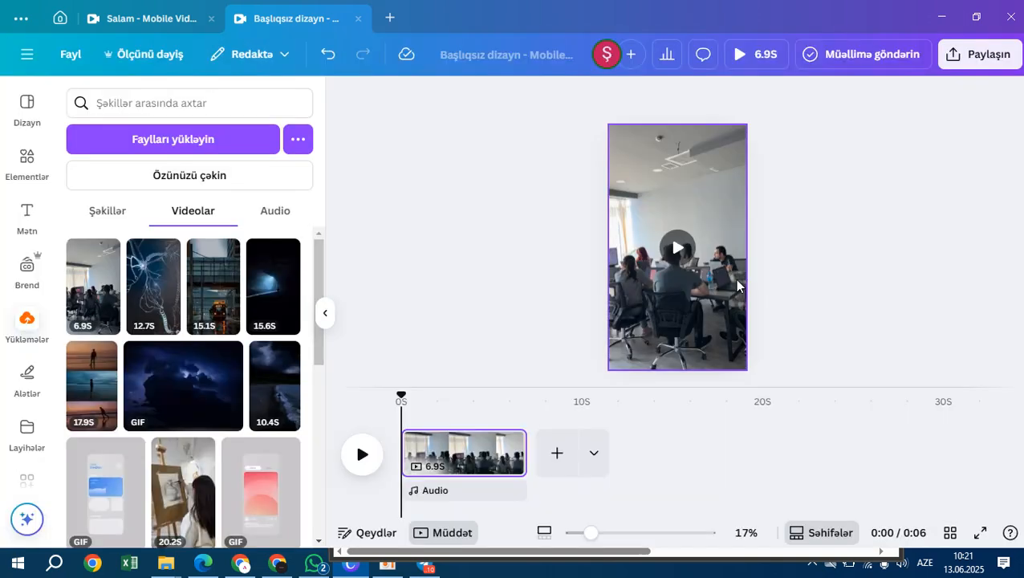
pyautogui.click(98, 212)
pyautogui.scroll(-8, 144, 321)
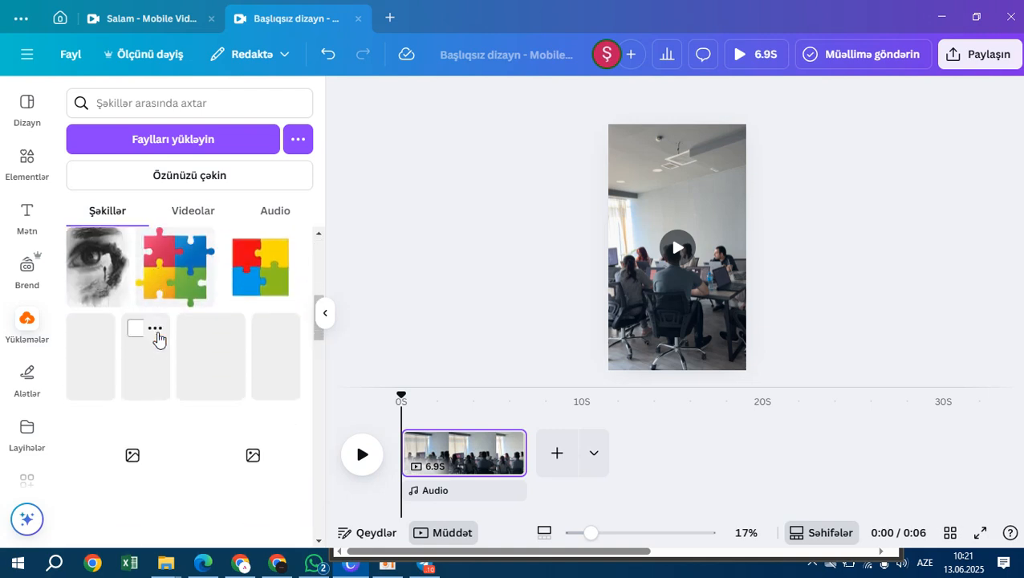
pyautogui.scroll(-10, 158, 338)
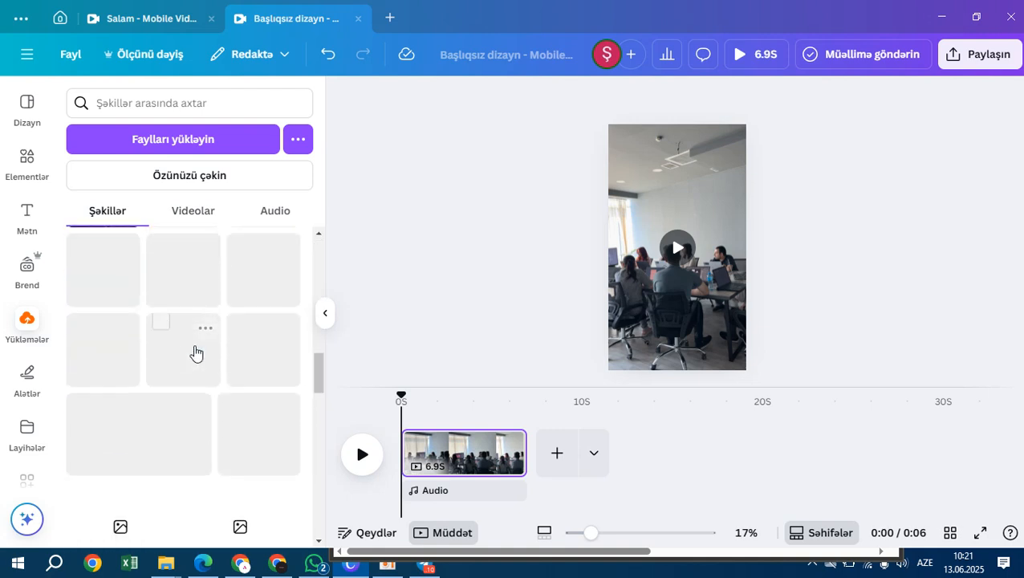
pyautogui.scroll(-2, 196, 353)
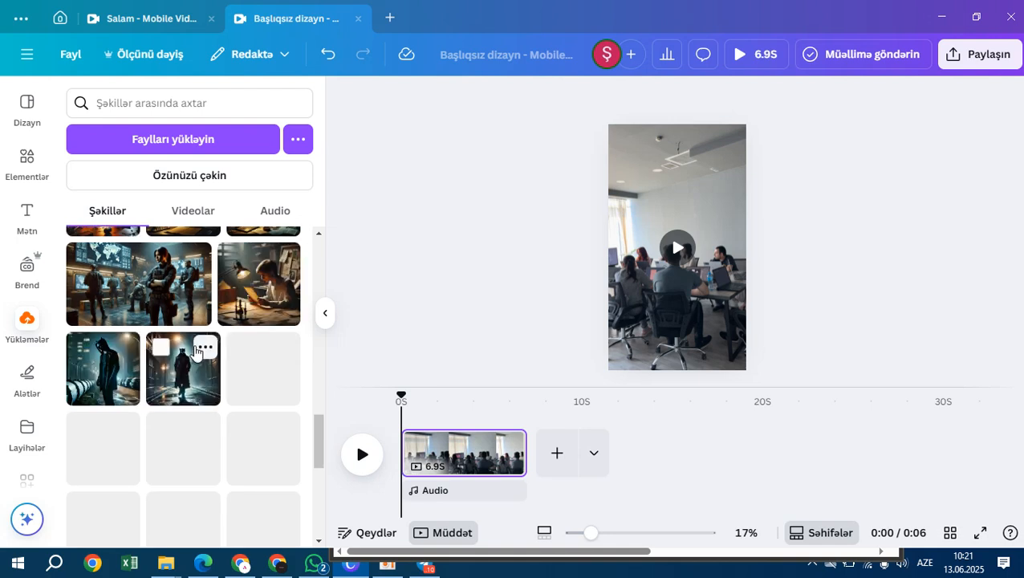
pyautogui.scroll(-2, 195, 350)
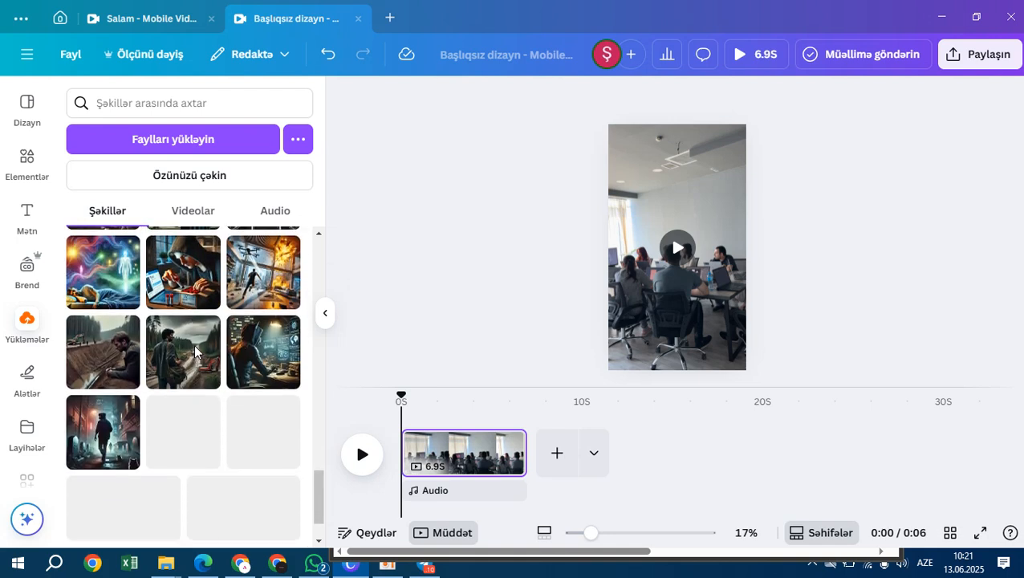
pyautogui.scroll(-2, 194, 344)
pyautogui.scroll(-3, 194, 343)
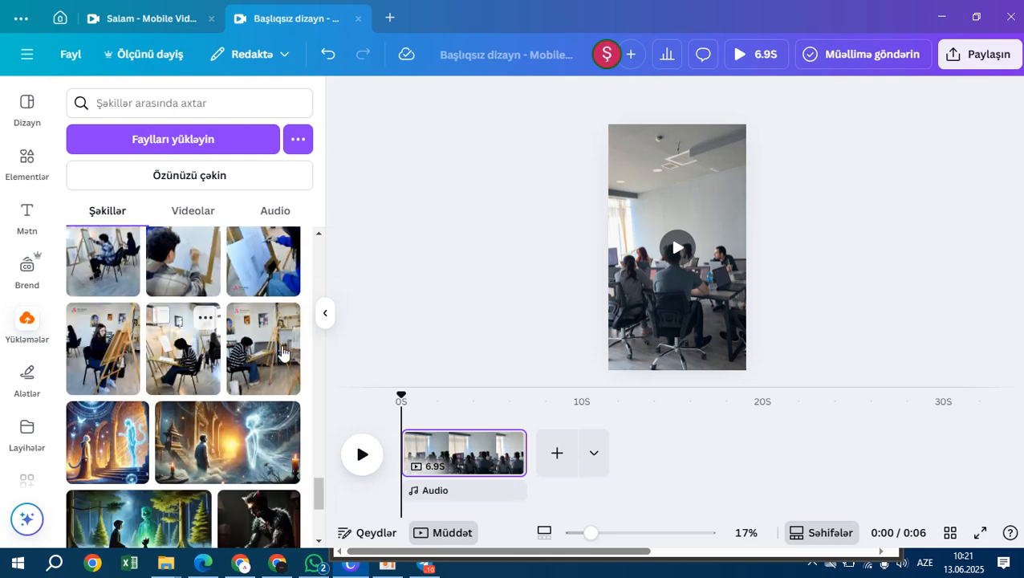
pyautogui.scroll(-5, 283, 351)
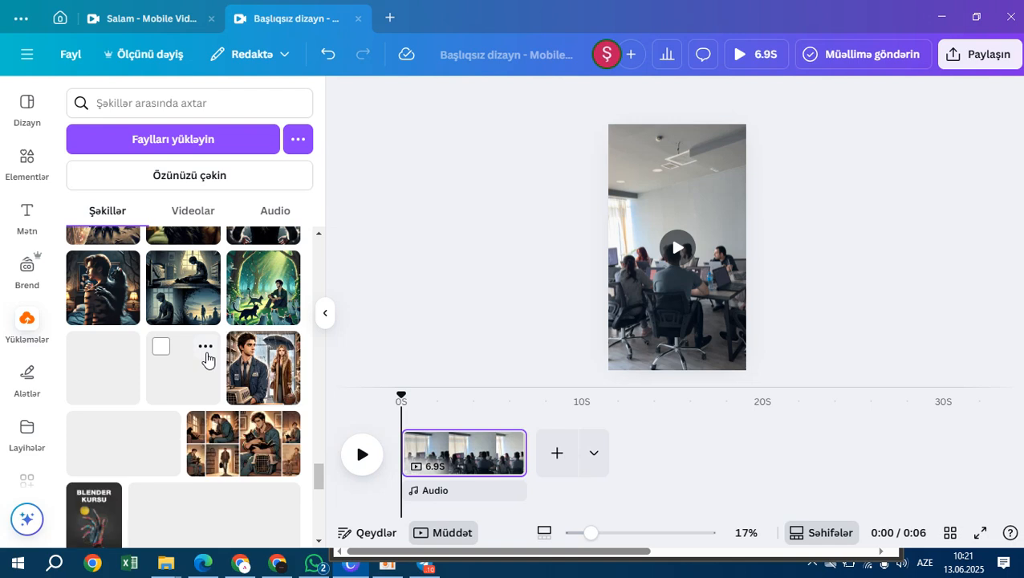
pyautogui.scroll(-10, 207, 358)
pyautogui.scroll(-8, 207, 358)
pyautogui.scroll(-6, 206, 358)
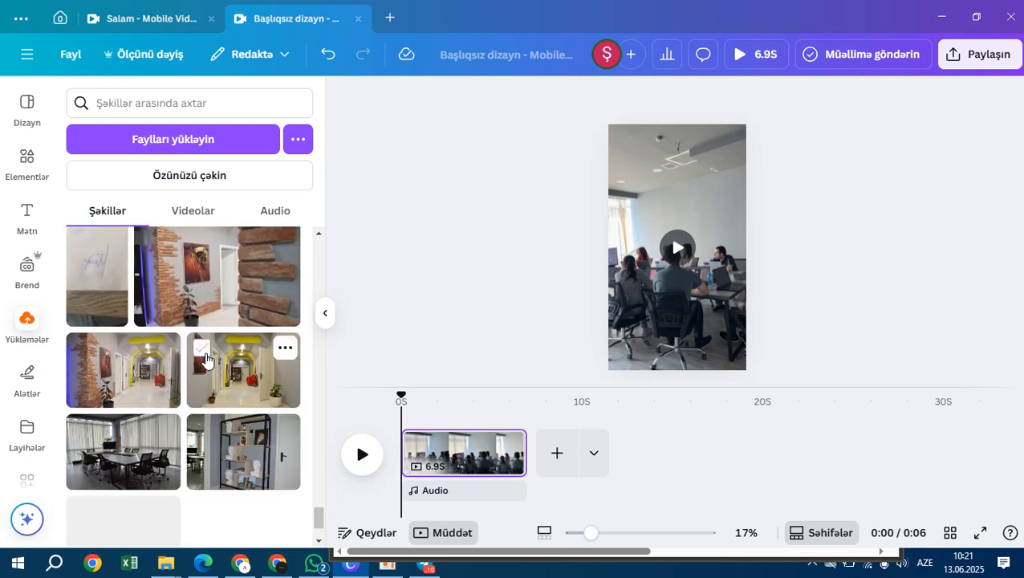
pyautogui.scroll(-8, 207, 359)
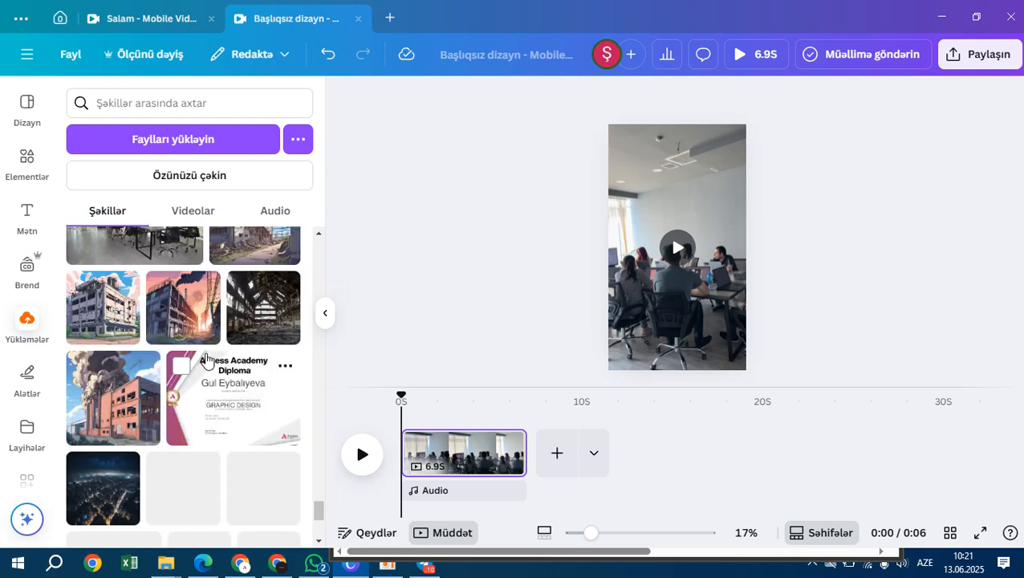
pyautogui.scroll(-8, 207, 359)
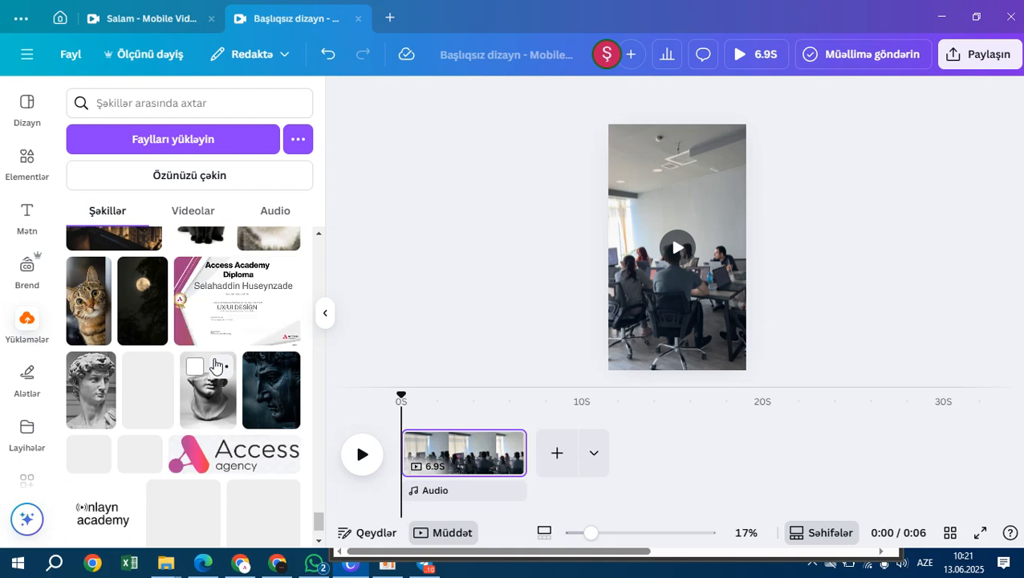
pyautogui.click(232, 457)
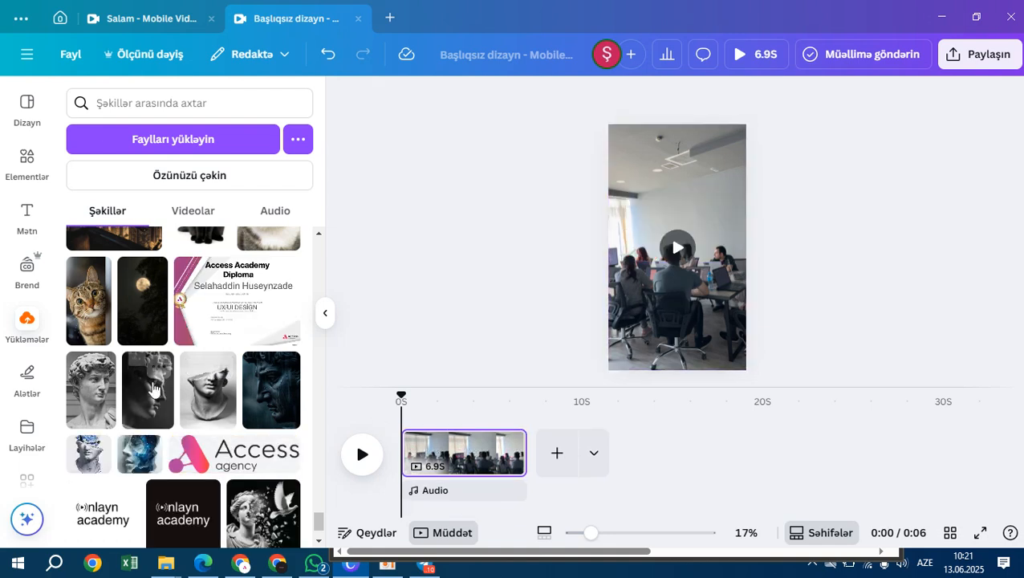
pyautogui.scroll(-4, 184, 385)
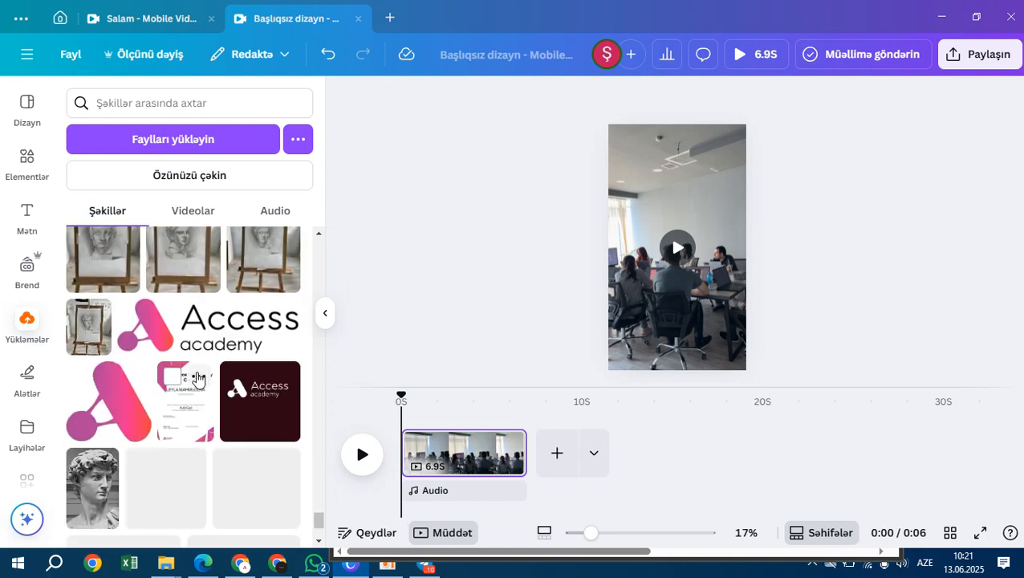
pyautogui.click(191, 334)
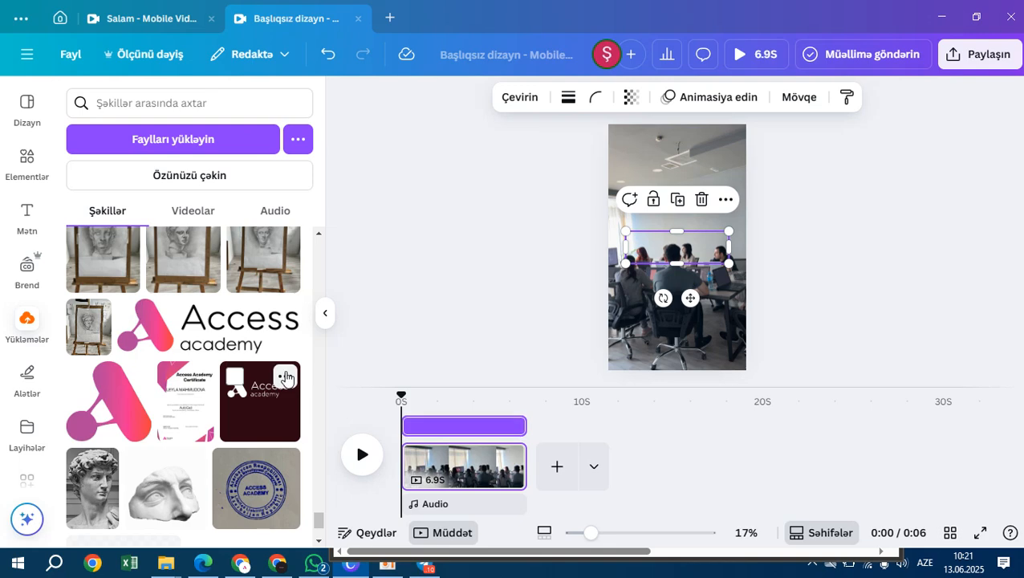
# Step: Remove the white background from the Access academy logo, shrink it, and move it to the upper-right corner of the video page
pyautogui.moveTo(689, 216); pyautogui.dragTo(694, 173)
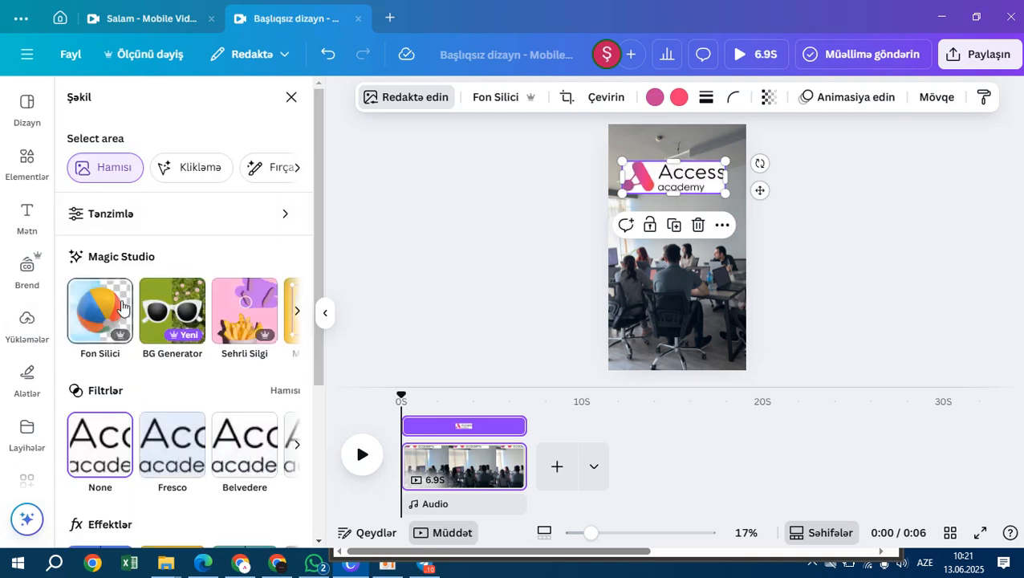
pyautogui.click(112, 307)
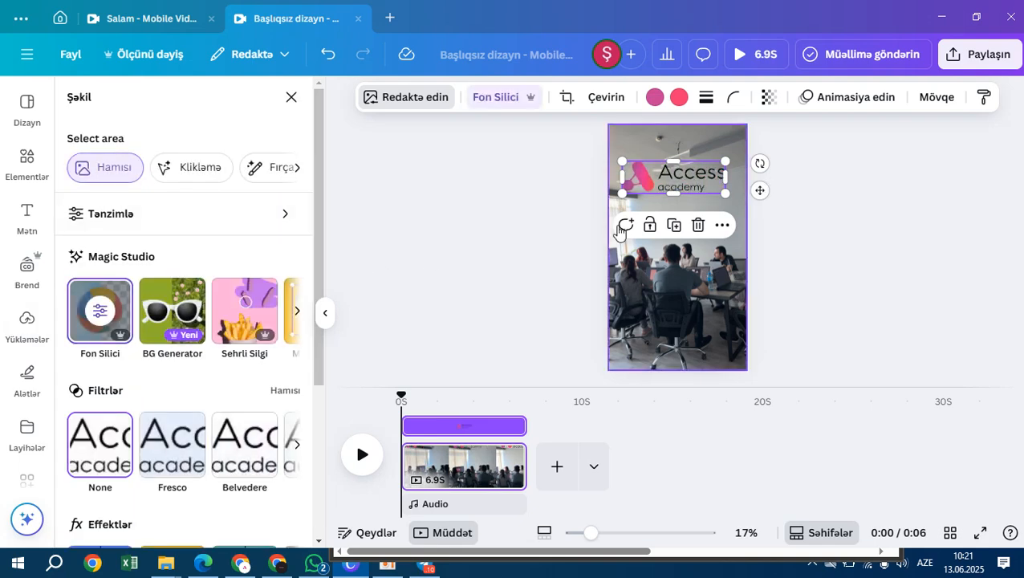
pyautogui.moveTo(724, 193); pyautogui.dragTo(720, 110)
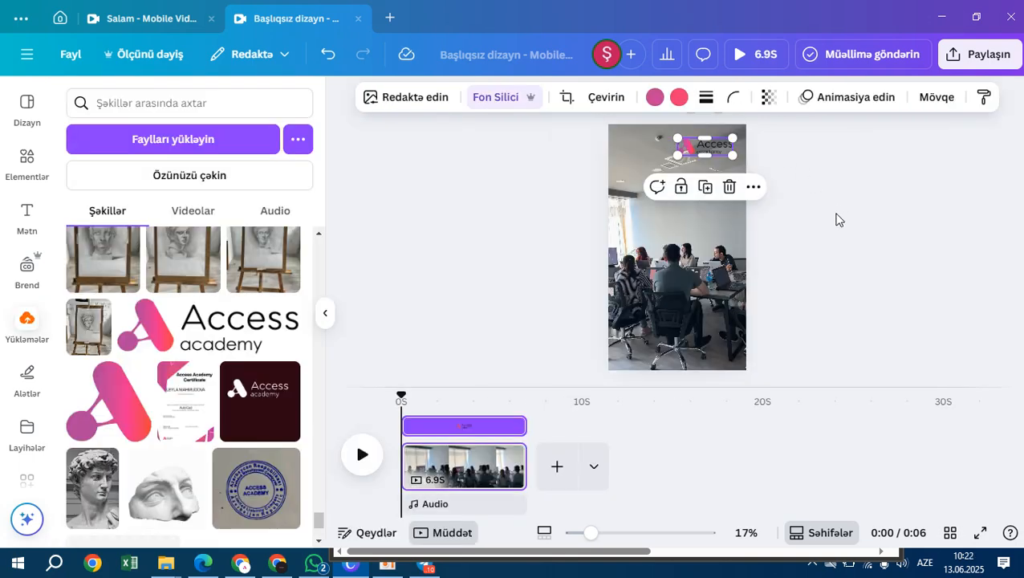
# Step: Preview the video with the logo, close the preview, and move the logo slightly lower on the page
pyautogui.click(751, 54)
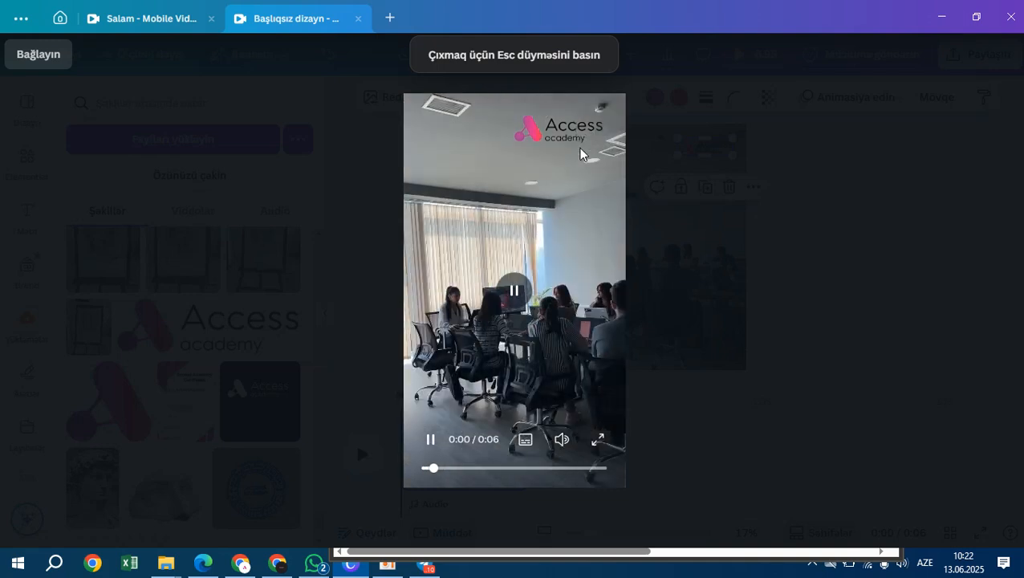
pyautogui.press('Escape')
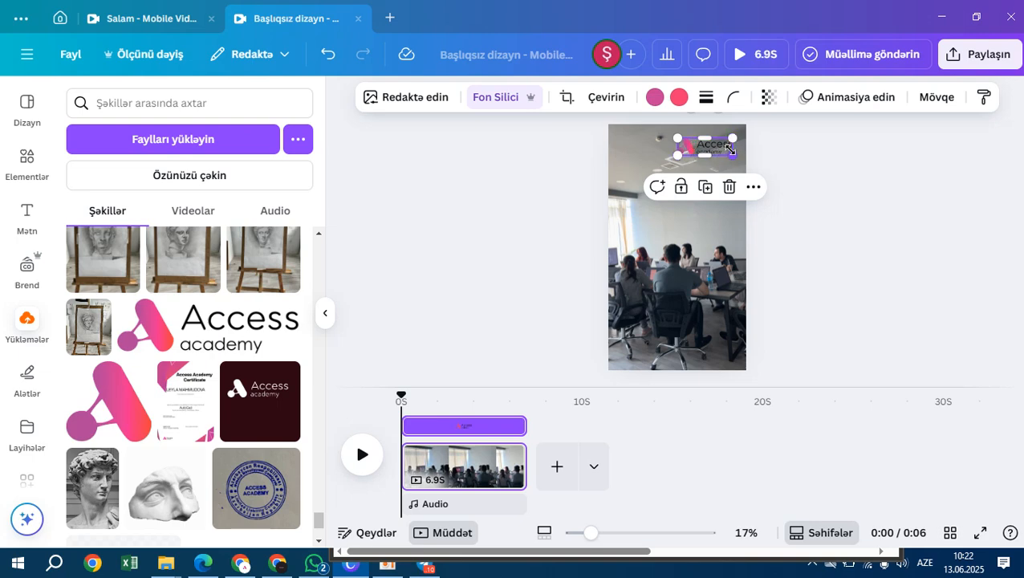
pyautogui.moveTo(716, 148); pyautogui.dragTo(717, 152)
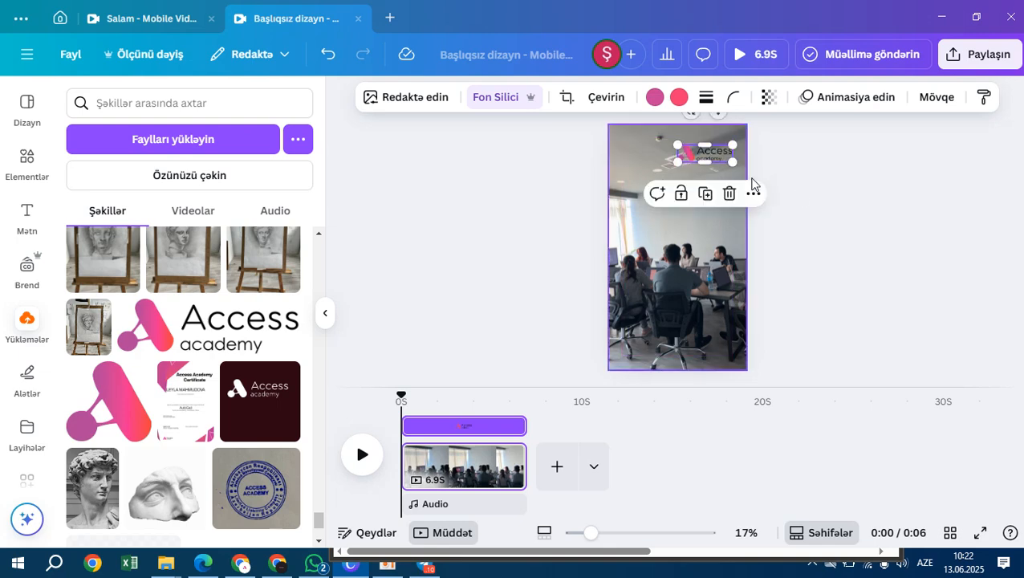
pyautogui.click(776, 228)
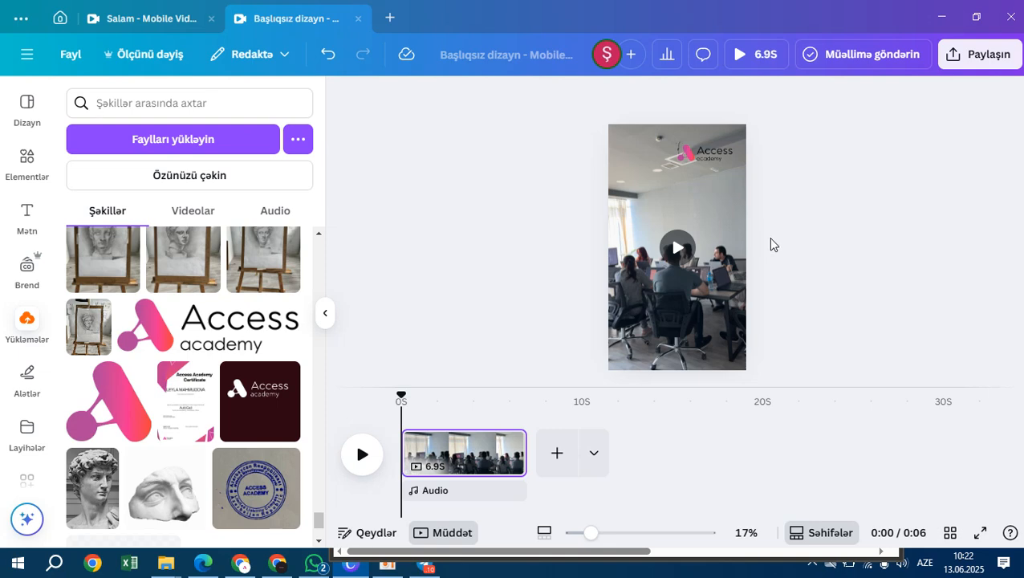
# Step: Try the Belvedere and Flint filters on the classroom video, apply the warm Latte filter instead, and preview the design
pyautogui.click(670, 203)
pyautogui.click(406, 97)
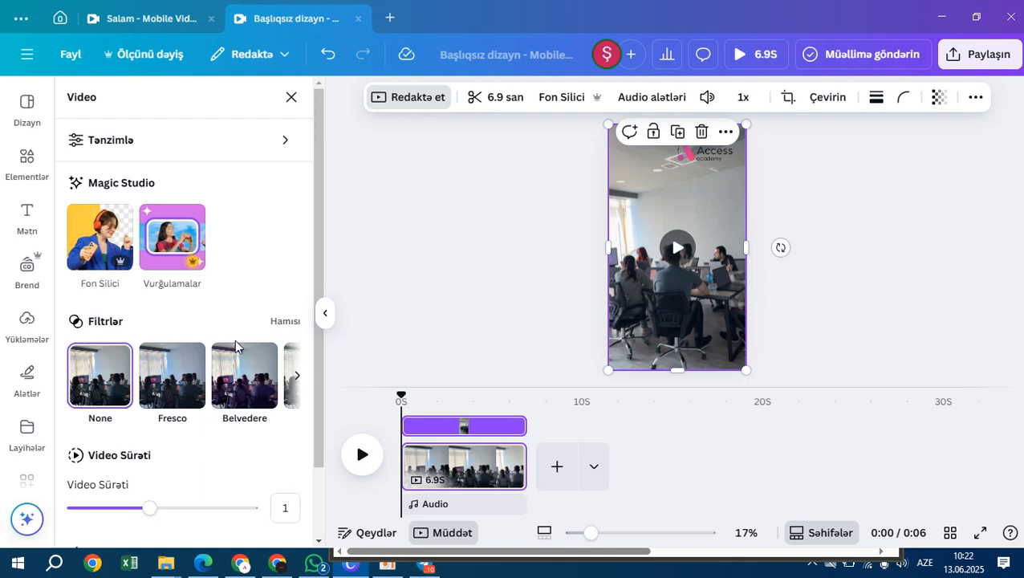
pyautogui.click(285, 321)
pyautogui.click(190, 324)
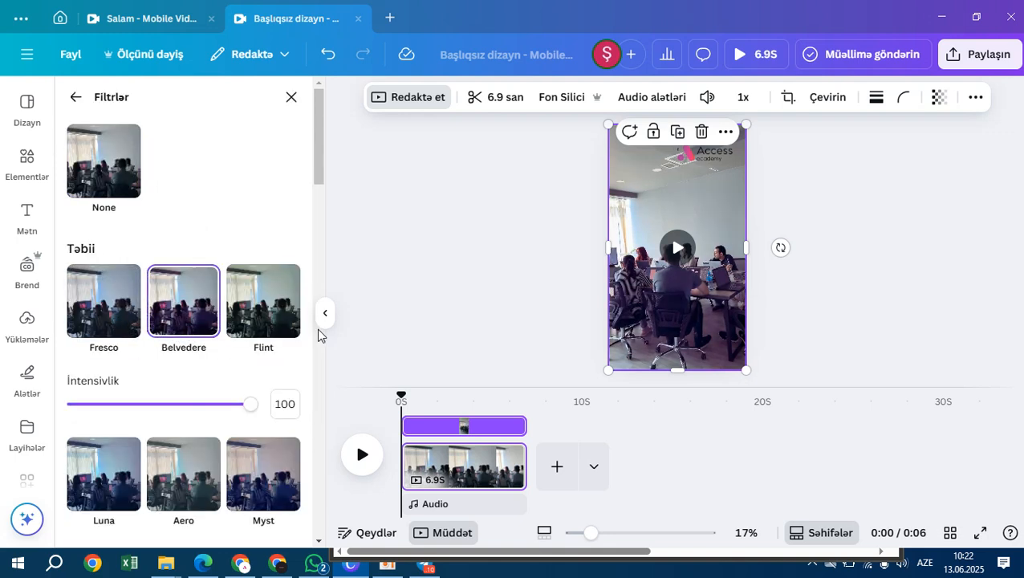
pyautogui.click(288, 325)
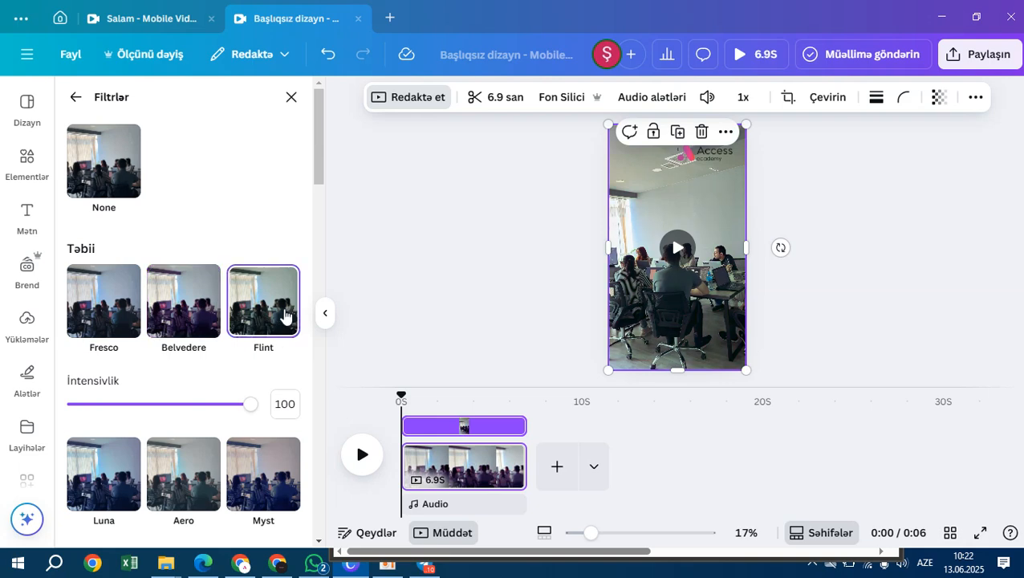
pyautogui.scroll(-2, 231, 406)
pyautogui.scroll(-1, 157, 429)
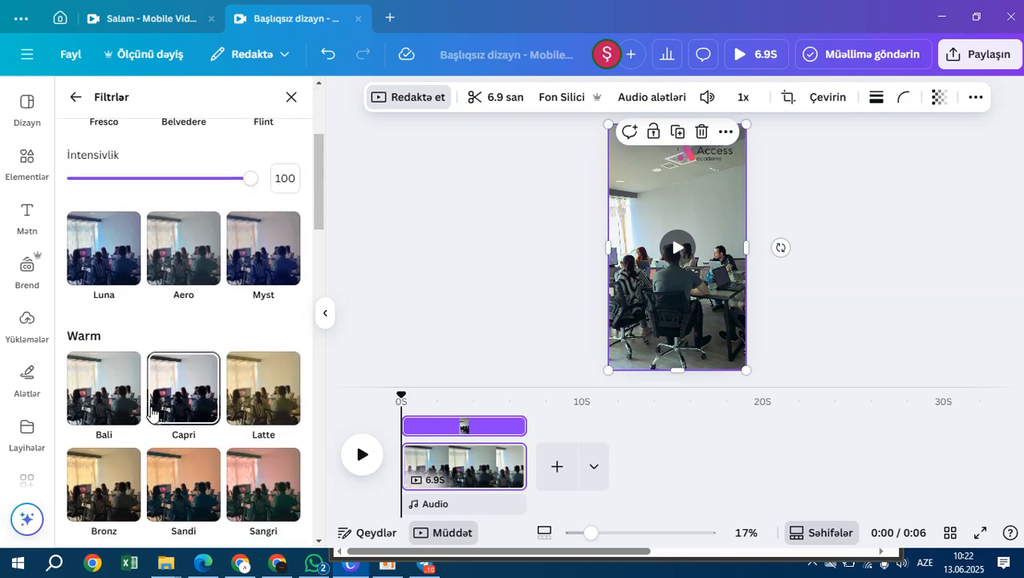
pyautogui.click(260, 394)
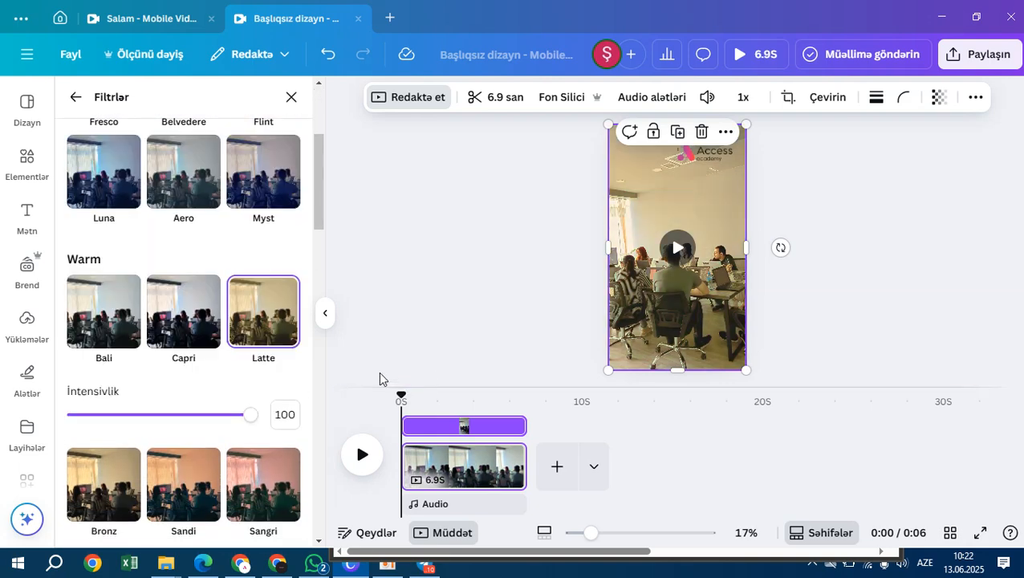
pyautogui.click(744, 64)
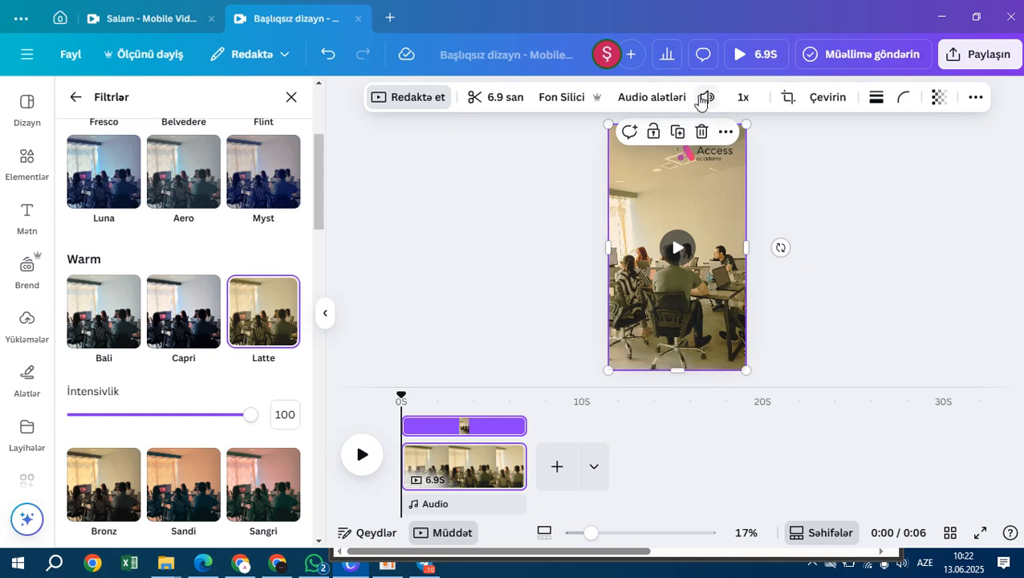
# Step: Mute the classroom video's own sound and add the popular music track "Push The Pedal (inst)" to the design
pyautogui.click(706, 97)
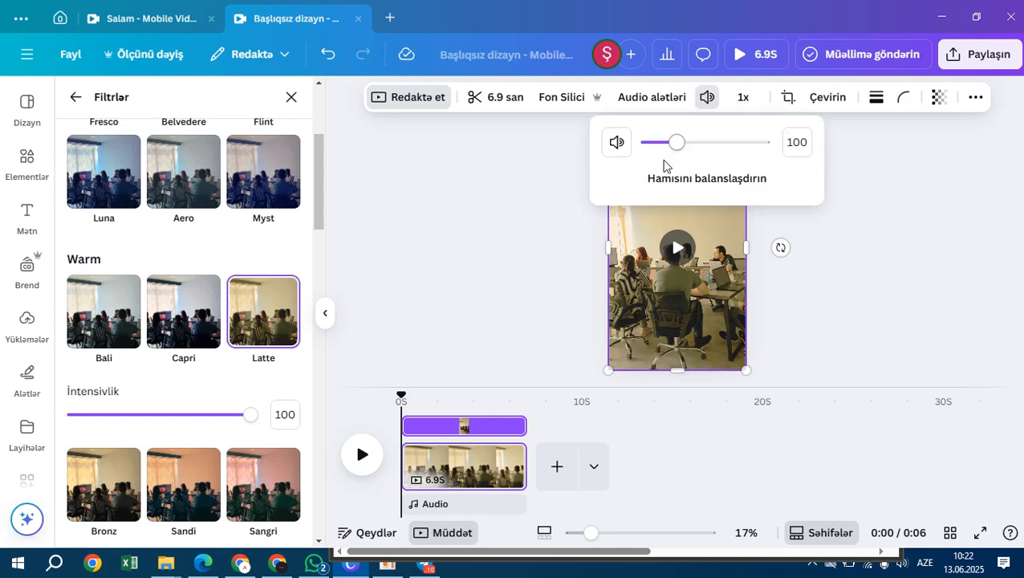
pyautogui.click(616, 143)
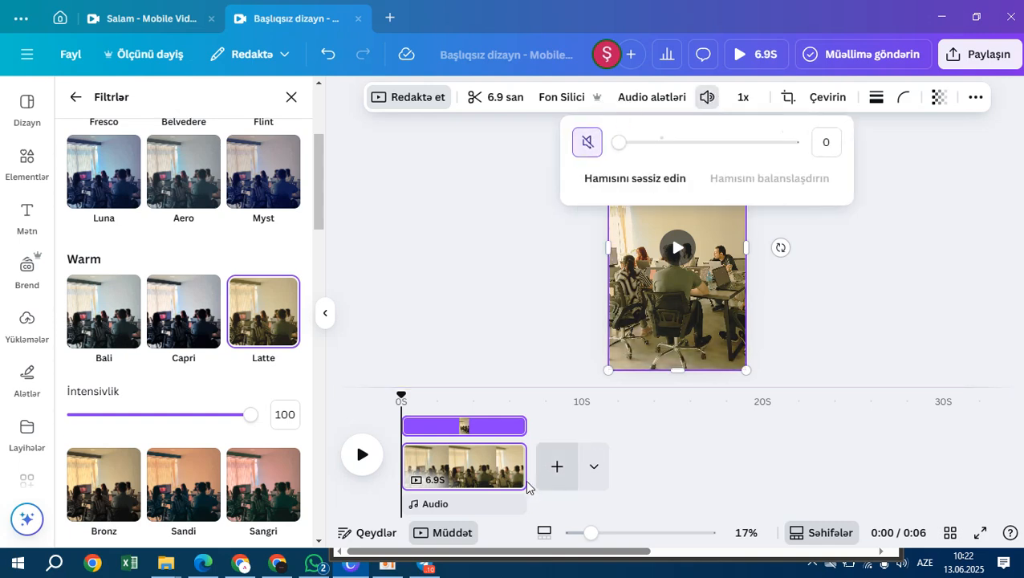
pyautogui.click(475, 504)
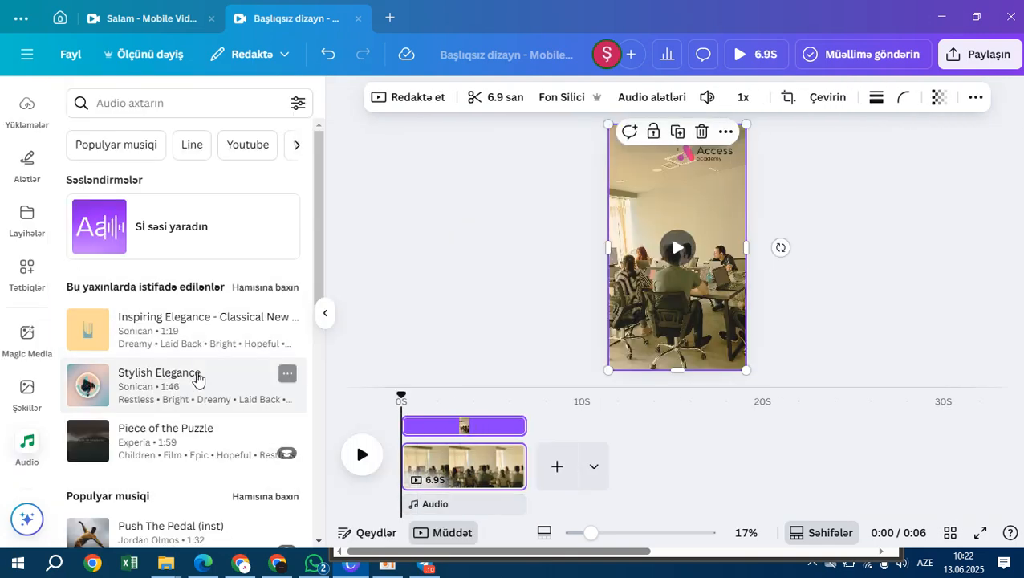
pyautogui.scroll(-3, 201, 361)
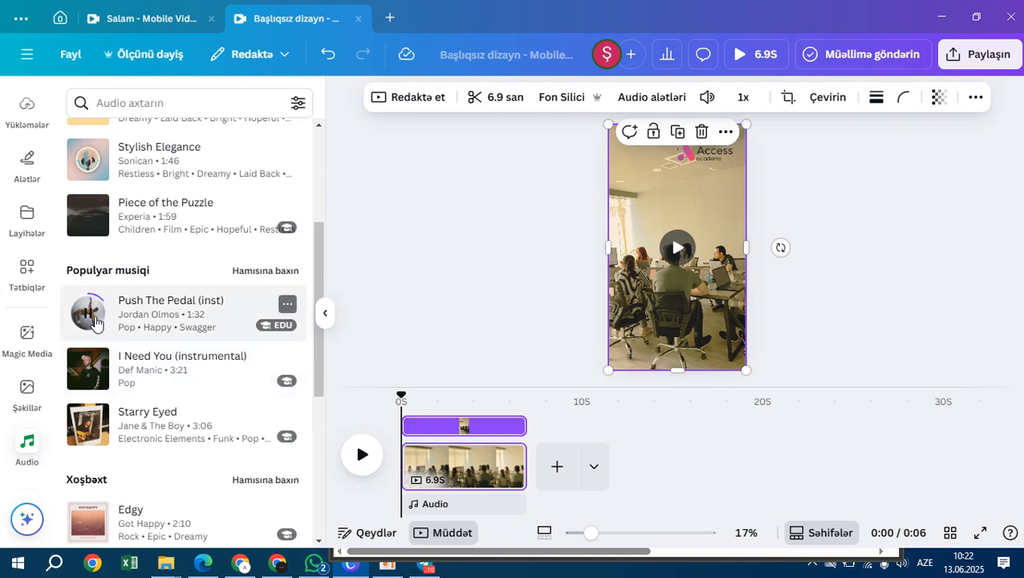
pyautogui.click(160, 325)
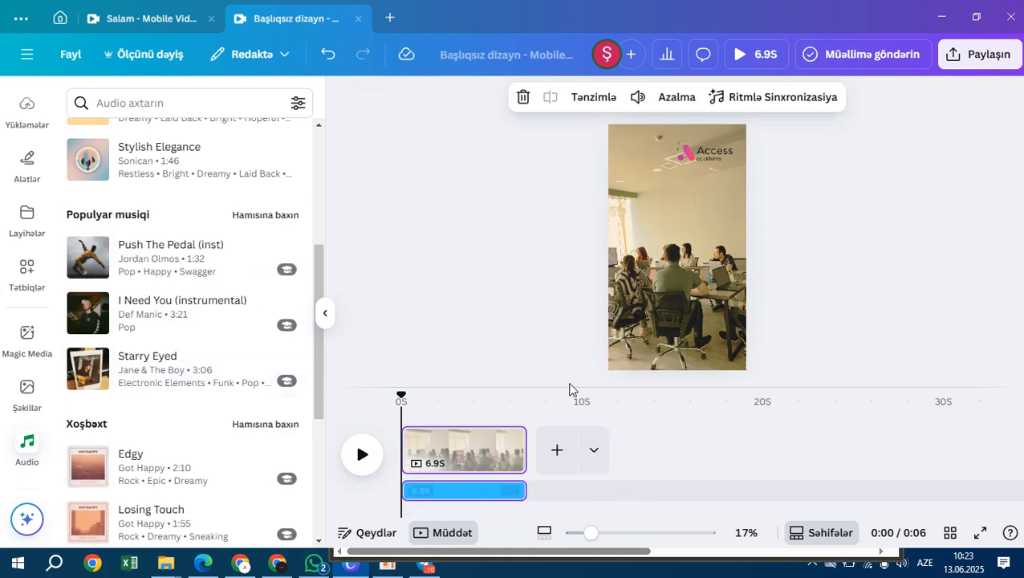
# Step: Adjust which part of the music track plays, shifting it to a later section under the classroom clip
pyautogui.click(467, 497)
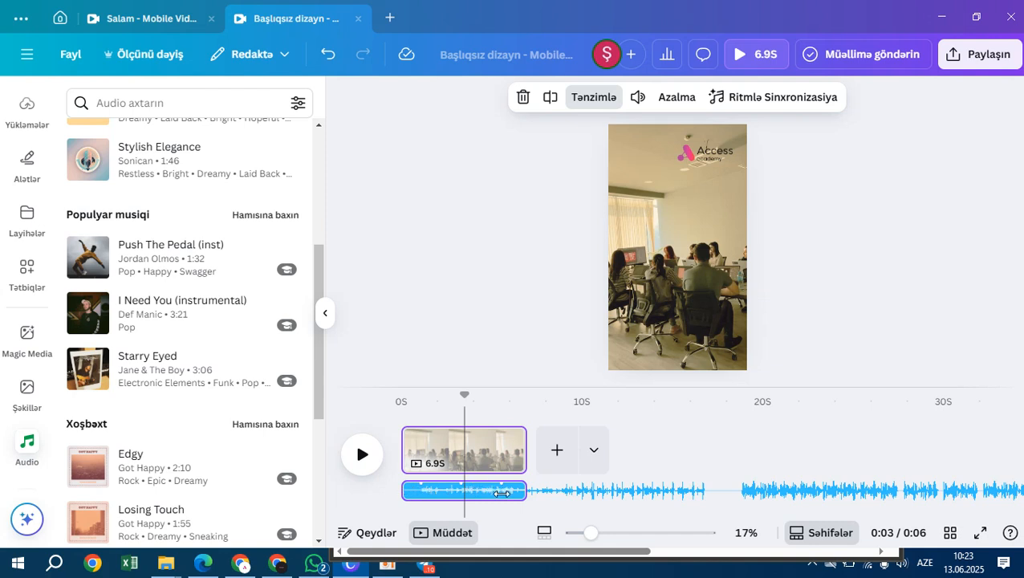
pyautogui.moveTo(501, 493); pyautogui.dragTo(446, 488)
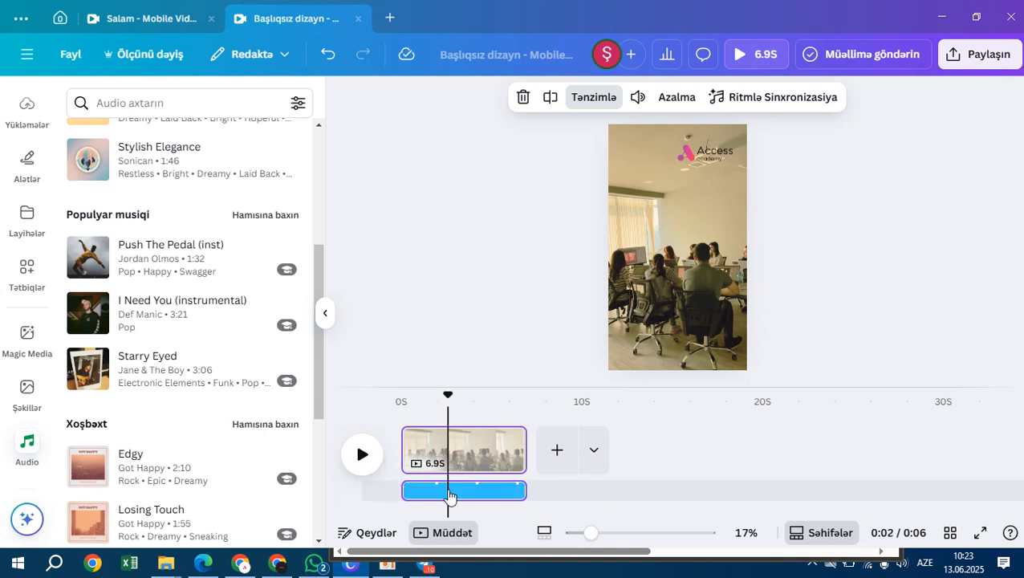
pyautogui.moveTo(479, 491); pyautogui.dragTo(441, 492)
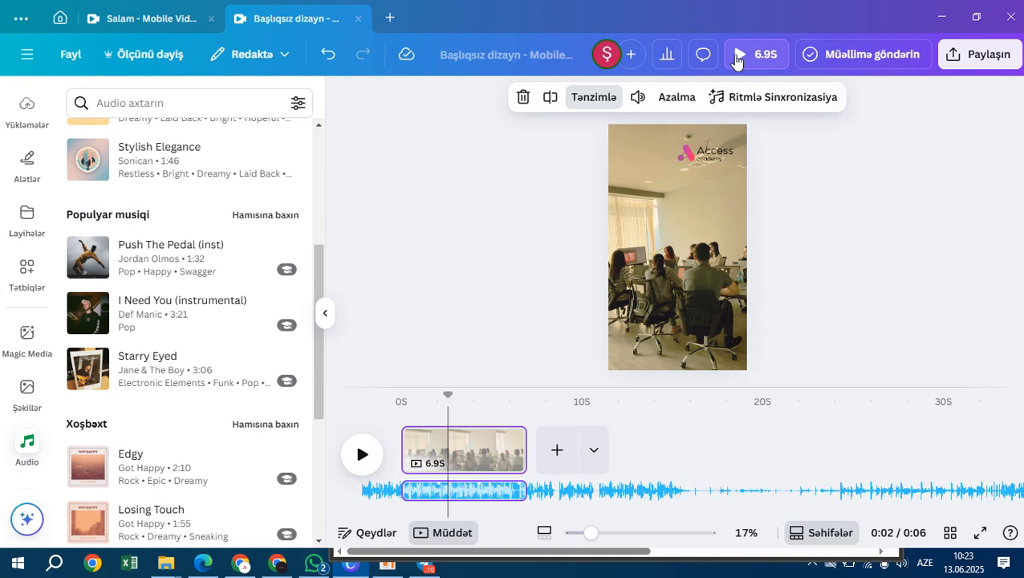
pyautogui.click(544, 284)
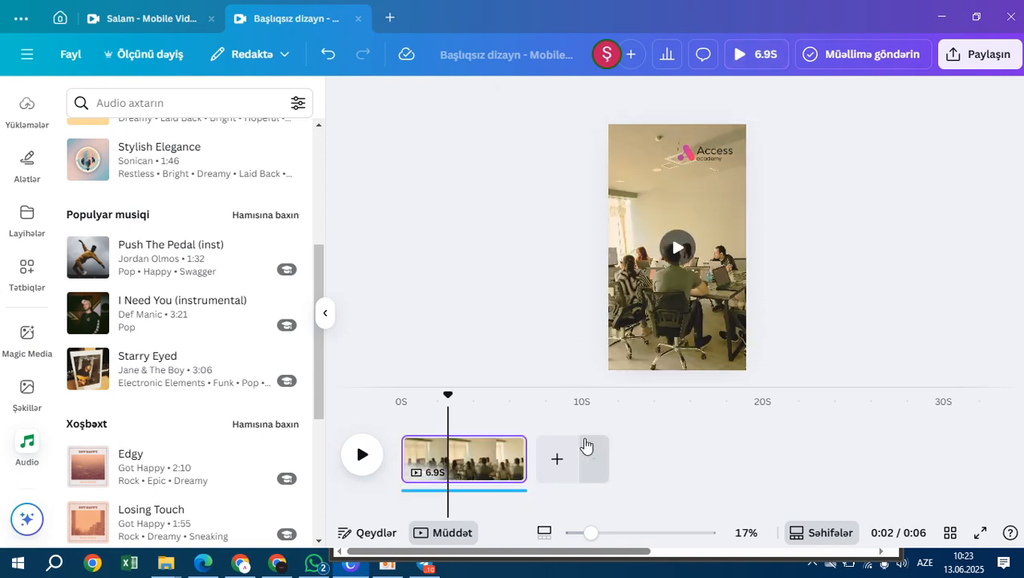
# Step: Preview the classroom reel with the adjusted music section and close the preview
pyautogui.moveTo(435, 398)
pyautogui.mouseDown()
pyautogui.moveTo(414, 398)
pyautogui.moveTo(438, 398)
pyautogui.mouseUp()
pyautogui.click(732, 62)
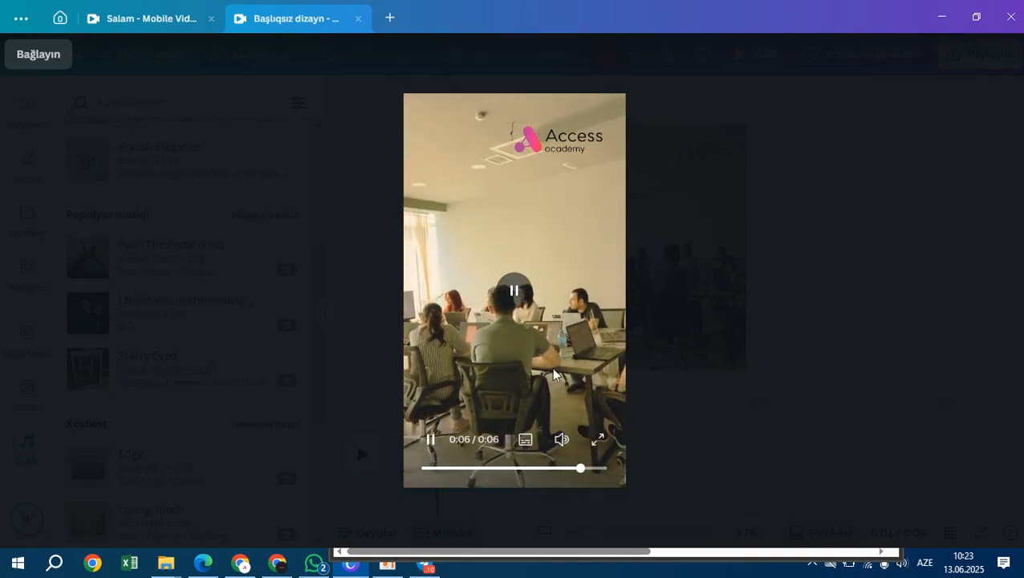
pyautogui.click(946, 408)
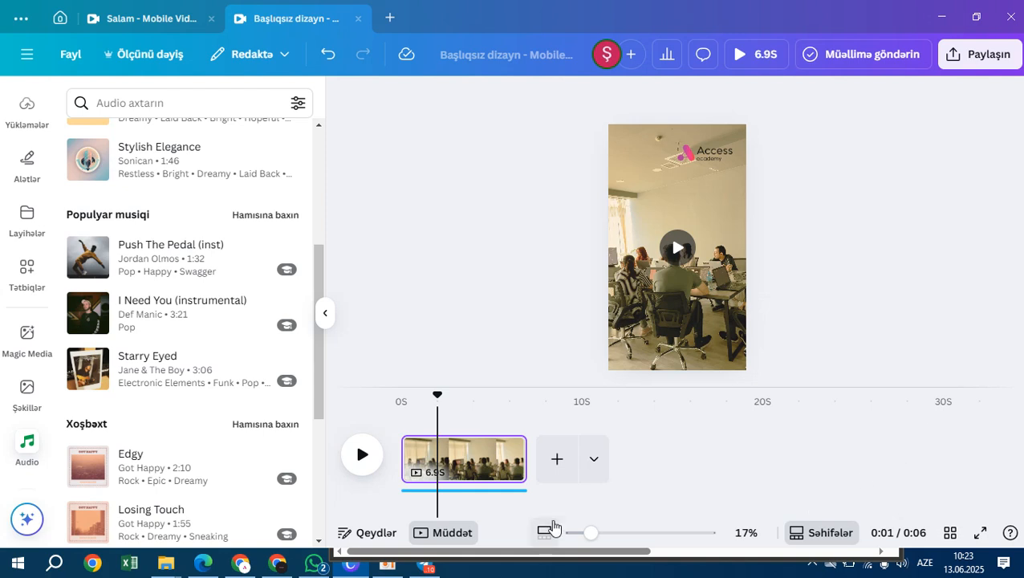
# Step: Add a copy of the classroom video page after the first one and delete the blank page between them
pyautogui.click(551, 462)
pyautogui.click(461, 470)
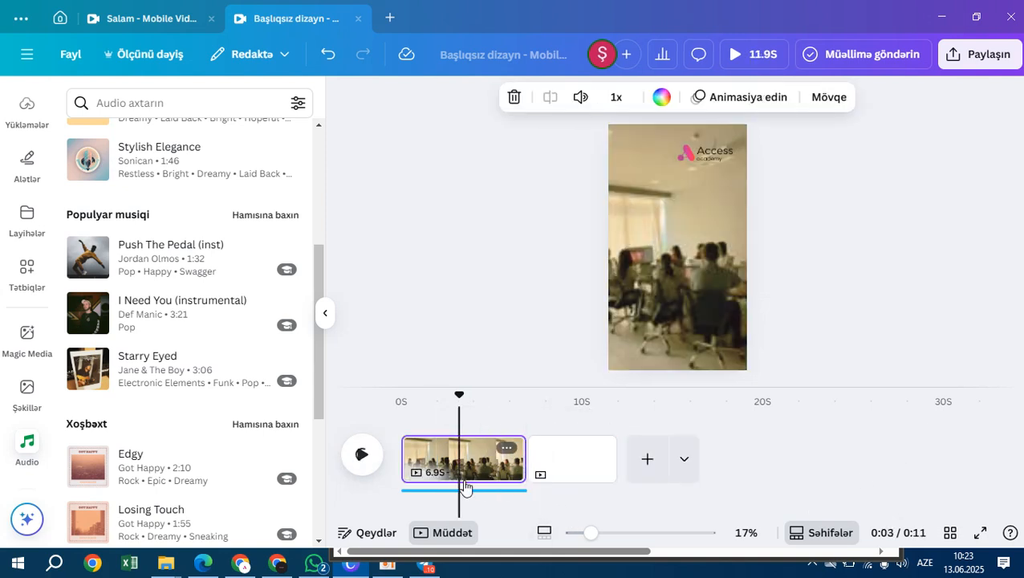
pyautogui.click(566, 456)
pyautogui.hotkey('ctrl', 'v')
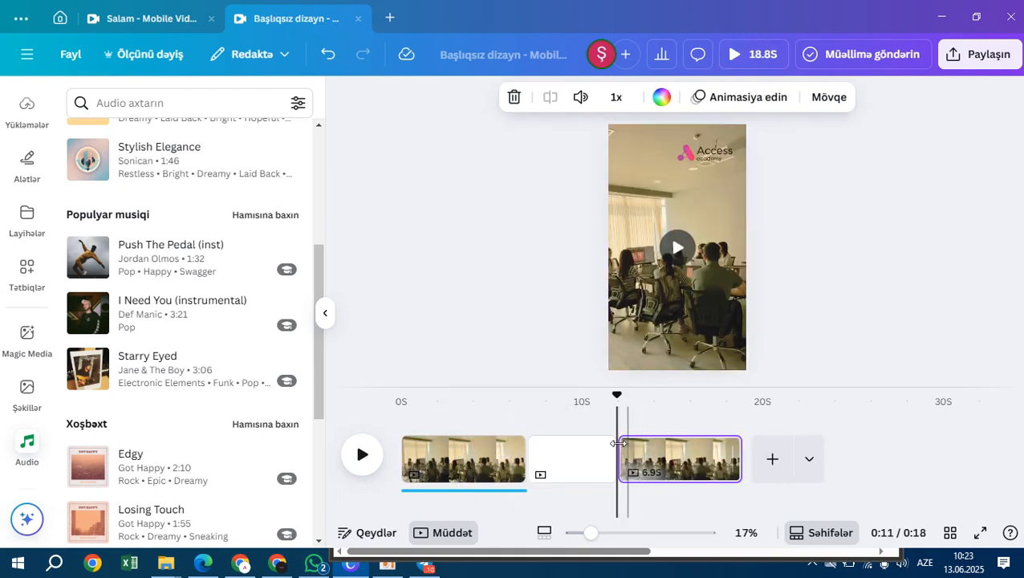
pyautogui.click(586, 454)
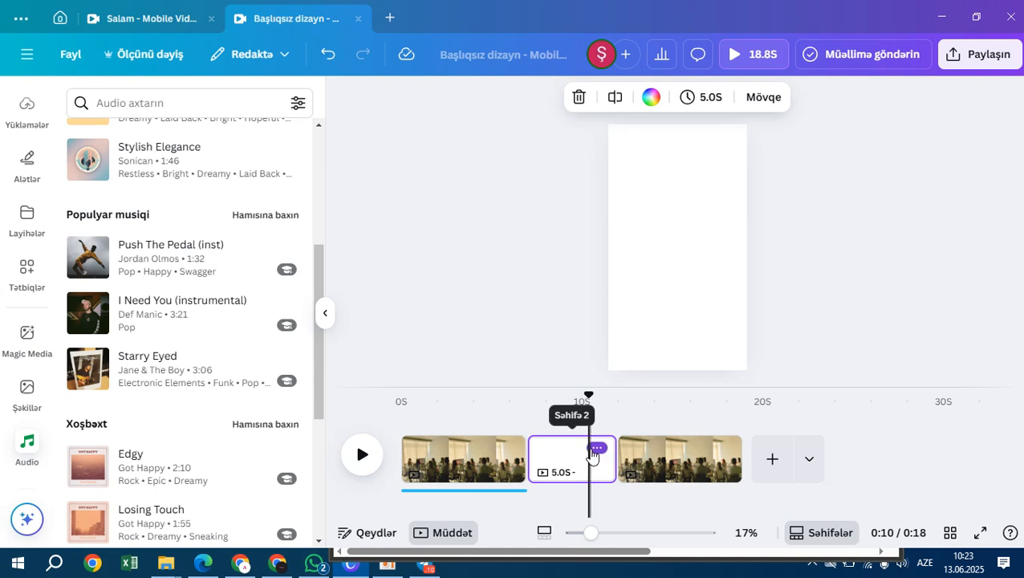
pyautogui.press('Delete')
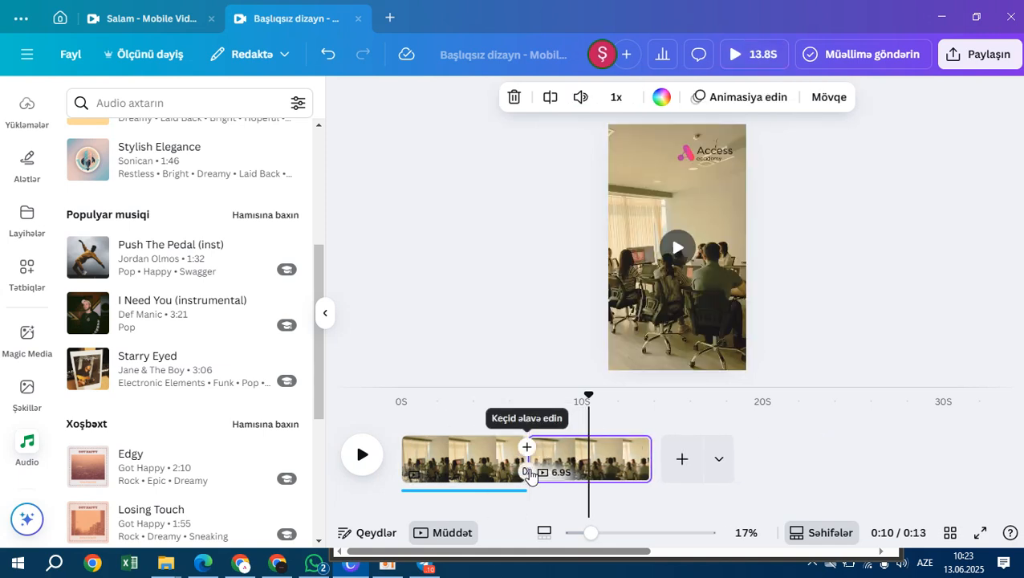
# Step: Apply the Yığın (stack) transition between the two classroom clips
pyautogui.click(527, 473)
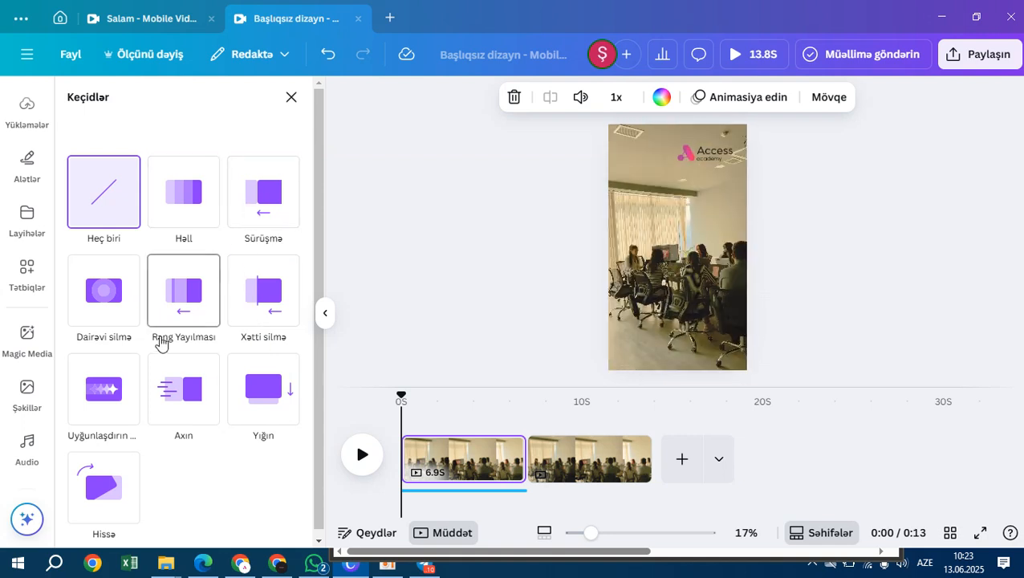
pyautogui.scroll(-1, 189, 385)
pyautogui.scroll(1, 133, 325)
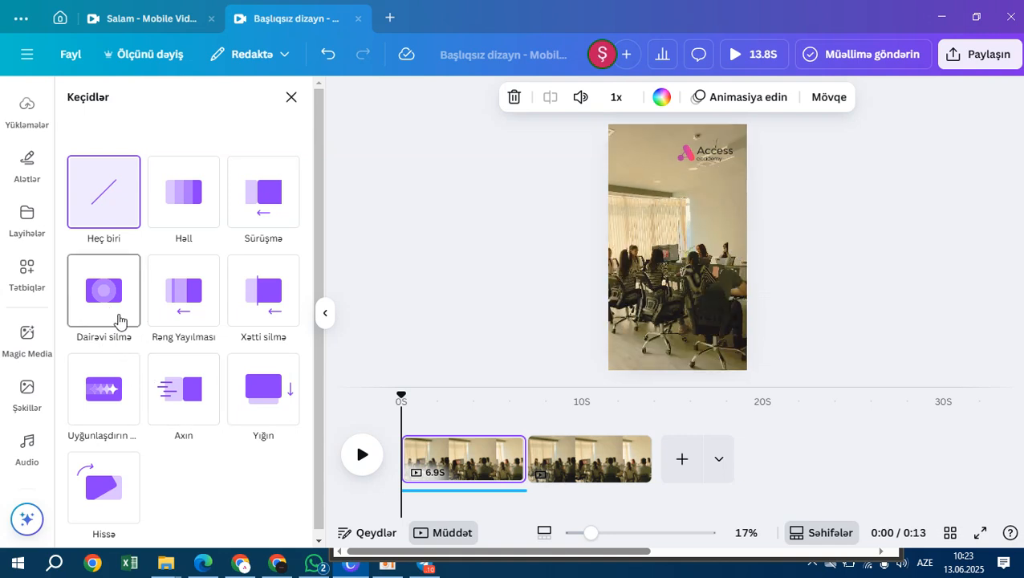
pyautogui.scroll(-1, 149, 495)
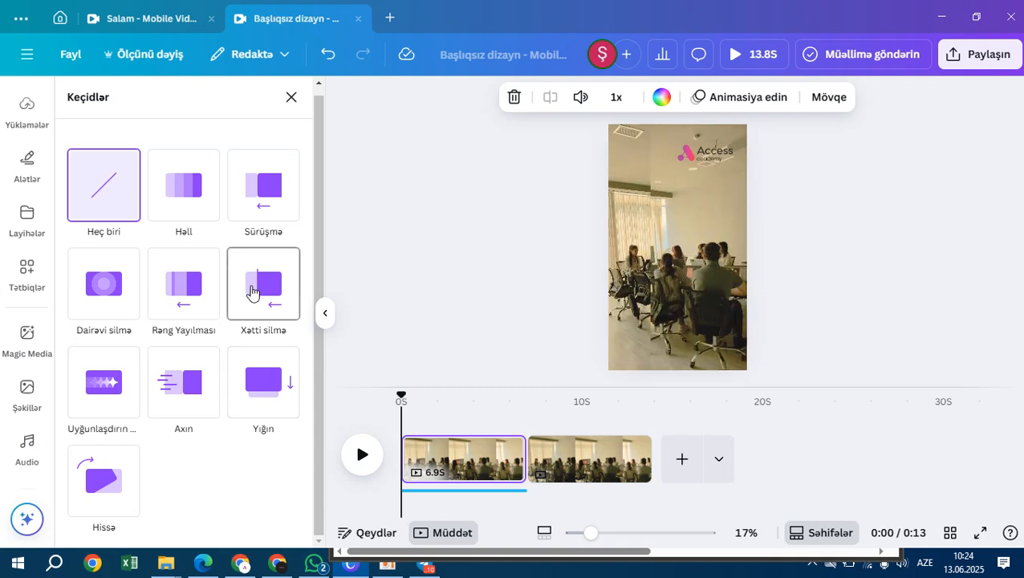
pyautogui.click(255, 387)
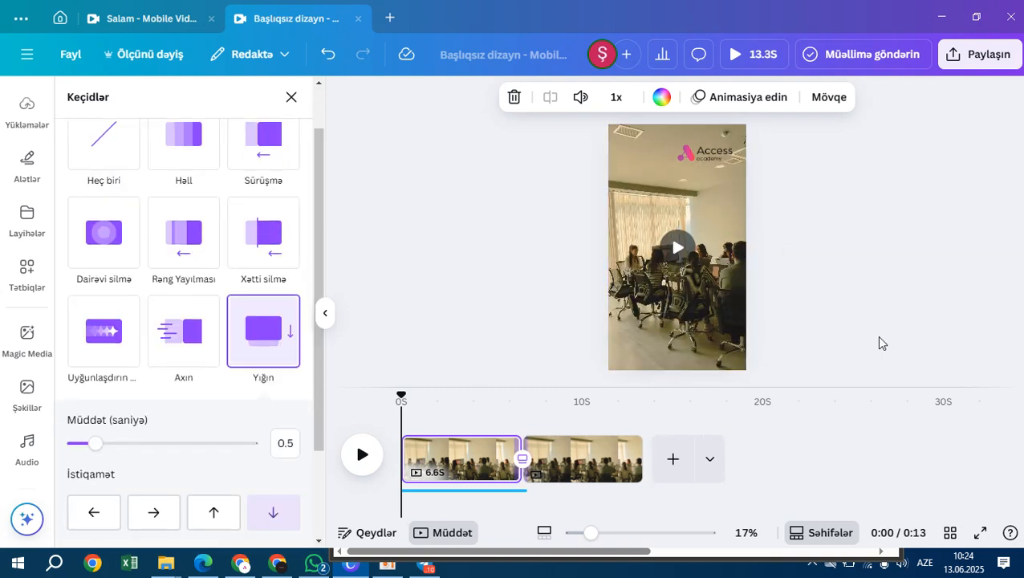
# Step: Preview the two joined classroom clips with the transition and close the preview
pyautogui.click(737, 58)
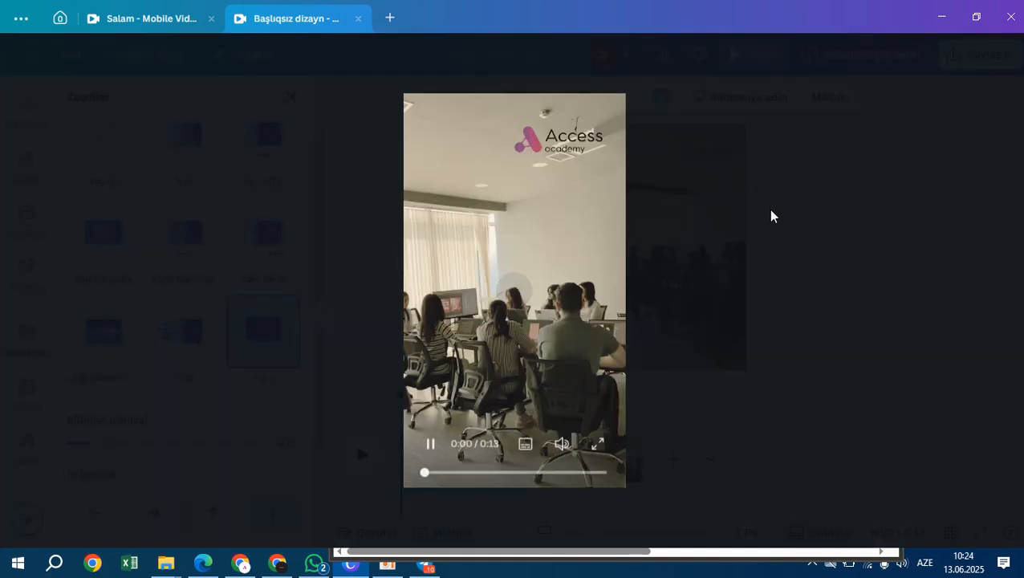
pyautogui.moveTo(560, 439)
pyautogui.moveTo(561, 411); pyautogui.dragTo(561, 385)
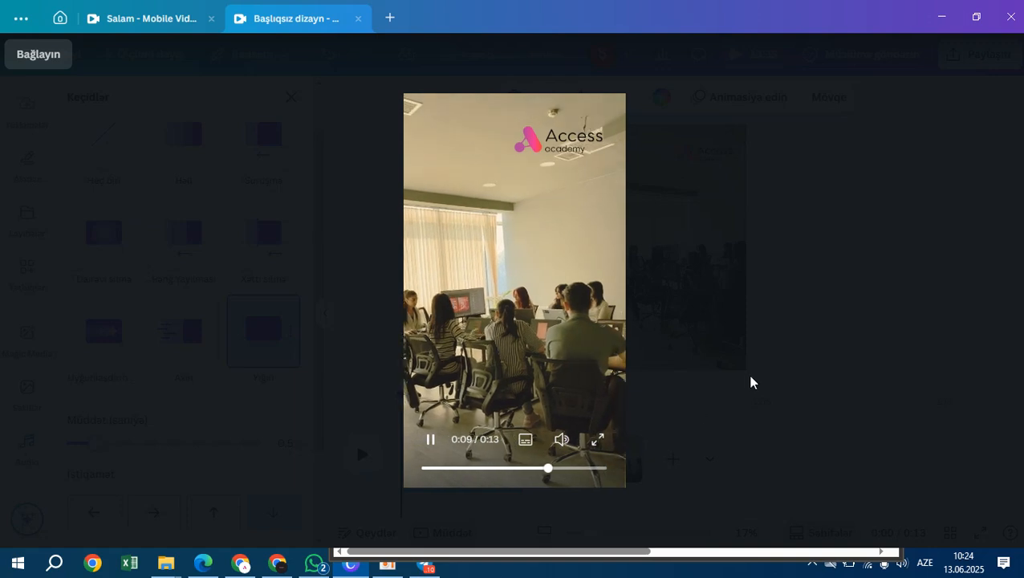
pyautogui.click(814, 354)
# Step: Trim the first music track to 6.6 s and add "I Need You (instrumental)" under the second classroom clip
pyautogui.click(486, 491)
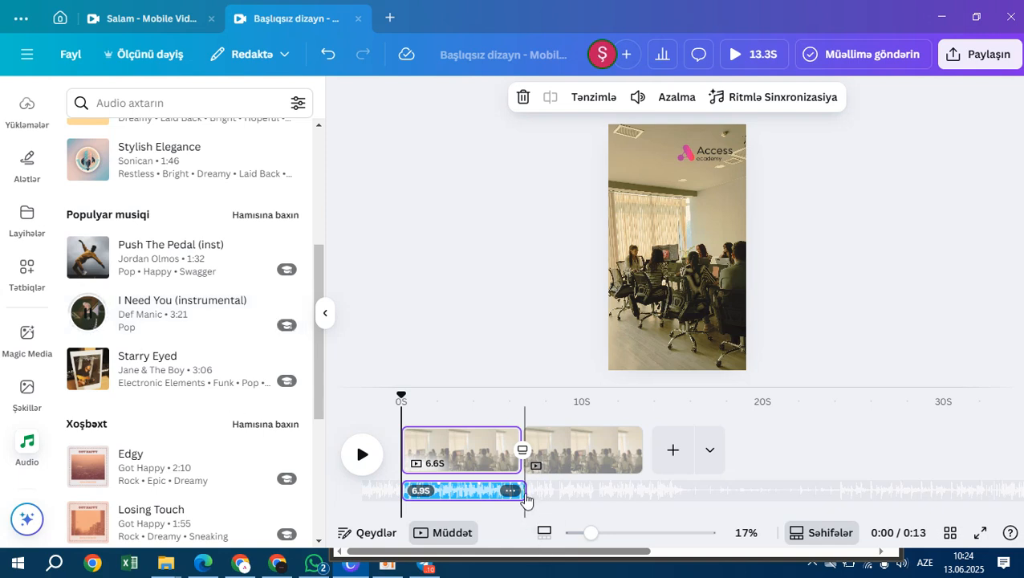
pyautogui.moveTo(522, 490)
pyautogui.mouseDown()
pyautogui.moveTo(640, 494)
pyautogui.moveTo(482, 493)
pyautogui.moveTo(522, 493)
pyautogui.mouseUp()
pyautogui.click(88, 317)
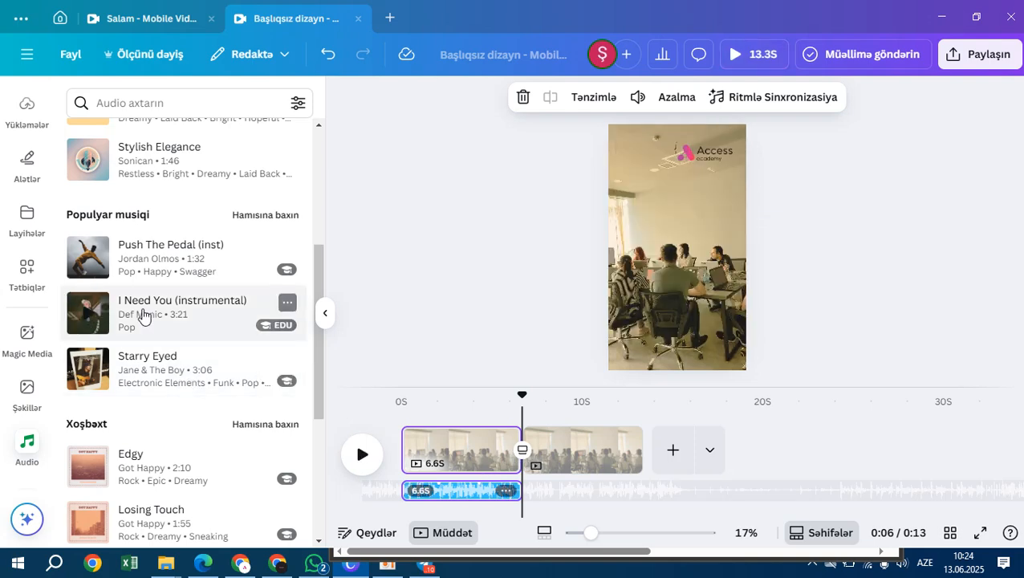
pyautogui.click(139, 316)
pyautogui.moveTo(633, 502); pyautogui.dragTo(594, 461)
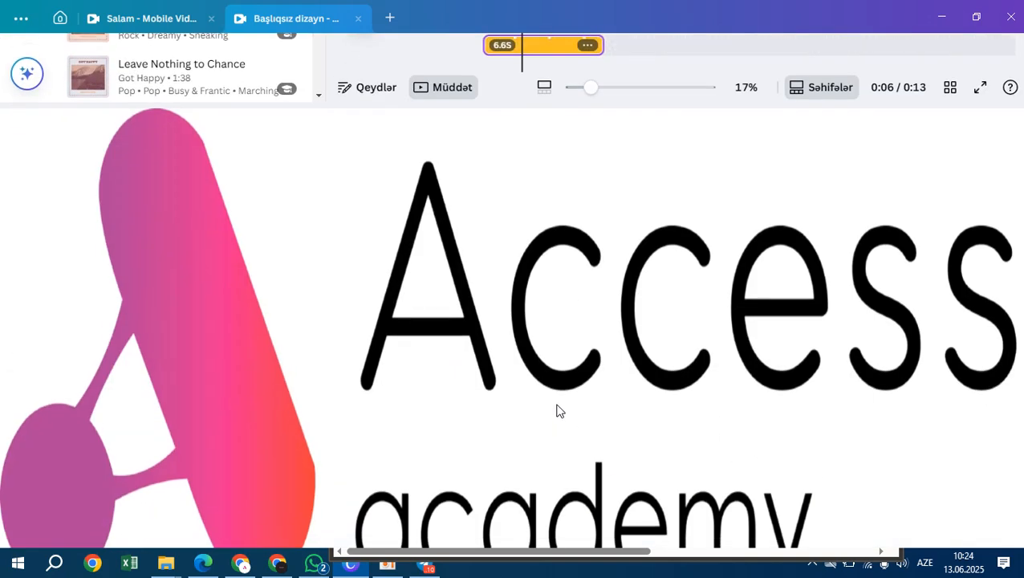
pyautogui.hotkey('ctrl', 'z')
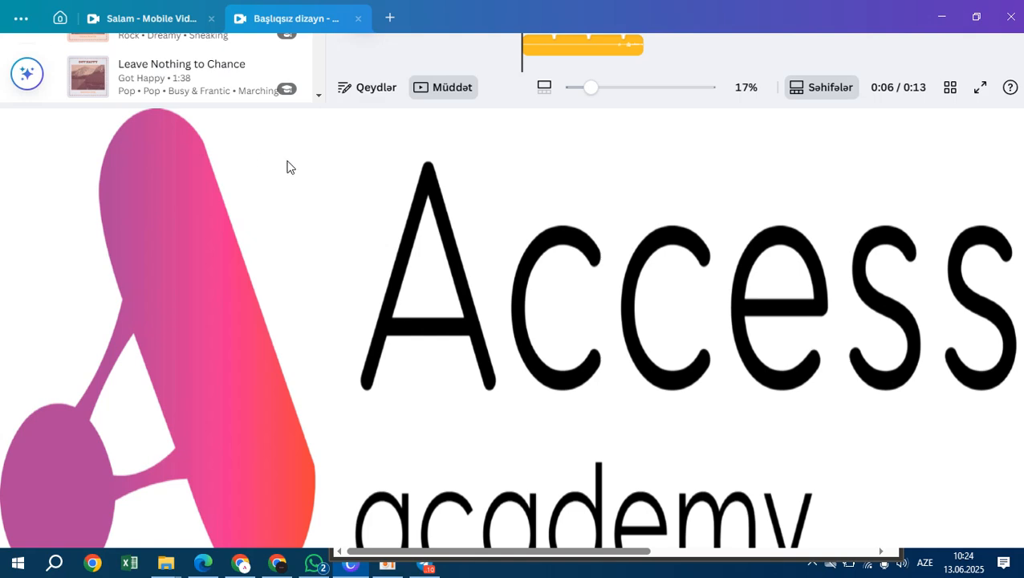
pyautogui.moveTo(591, 93); pyautogui.dragTo(572, 94)
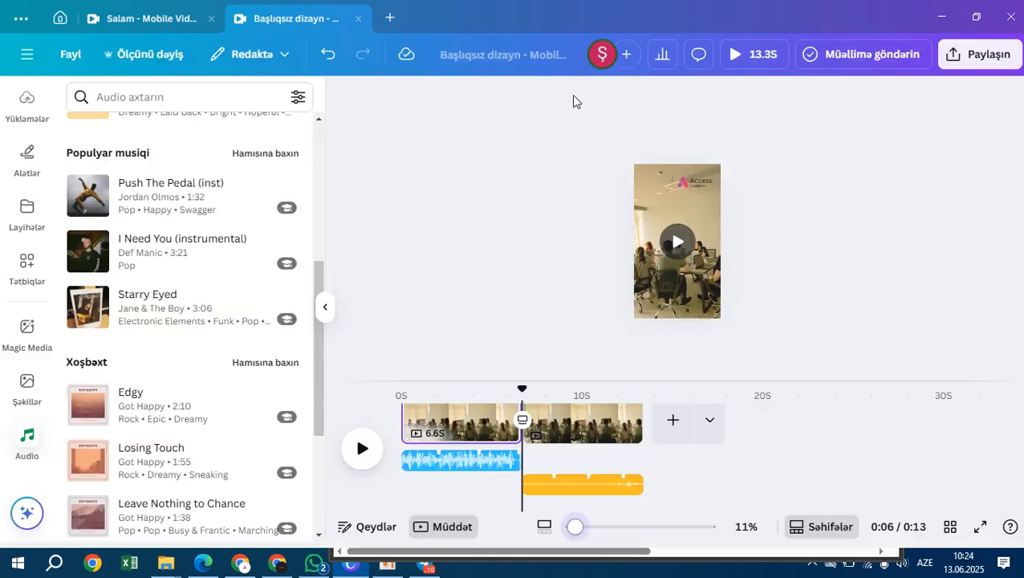
# Step: Fit the "I Need You" track to the second clip at 6.6 s and shift its played section to start at 26.4 s
pyautogui.moveTo(578, 491); pyautogui.dragTo(610, 498)
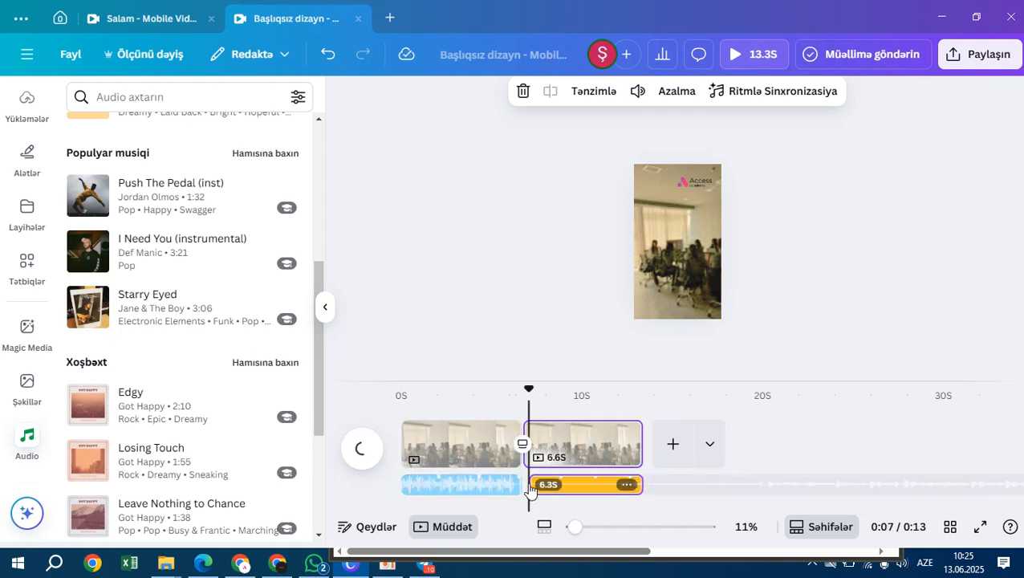
pyautogui.moveTo(537, 485); pyautogui.dragTo(531, 485)
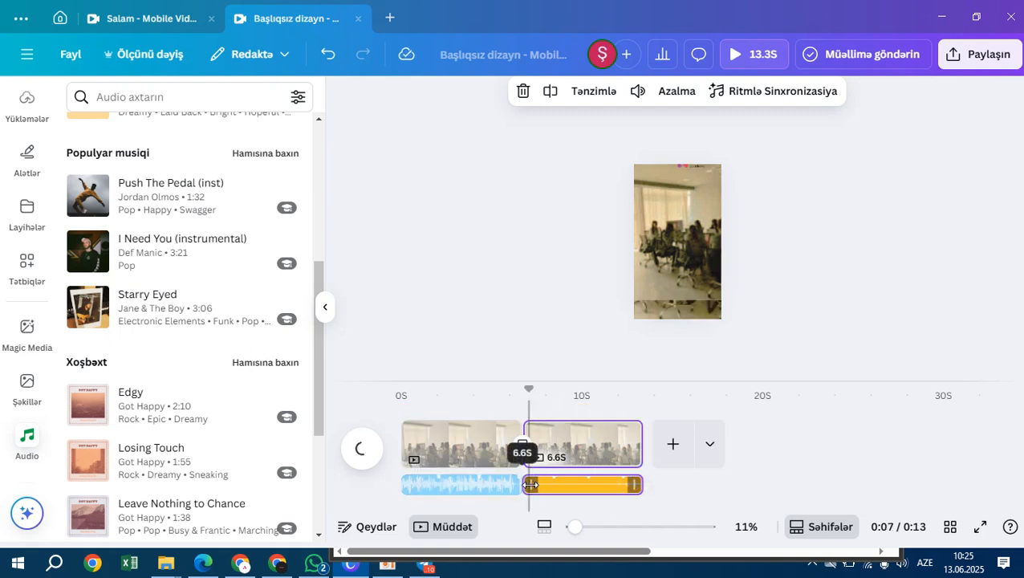
pyautogui.doubleClick(585, 486)
pyautogui.moveTo(585, 484); pyautogui.dragTo(535, 489)
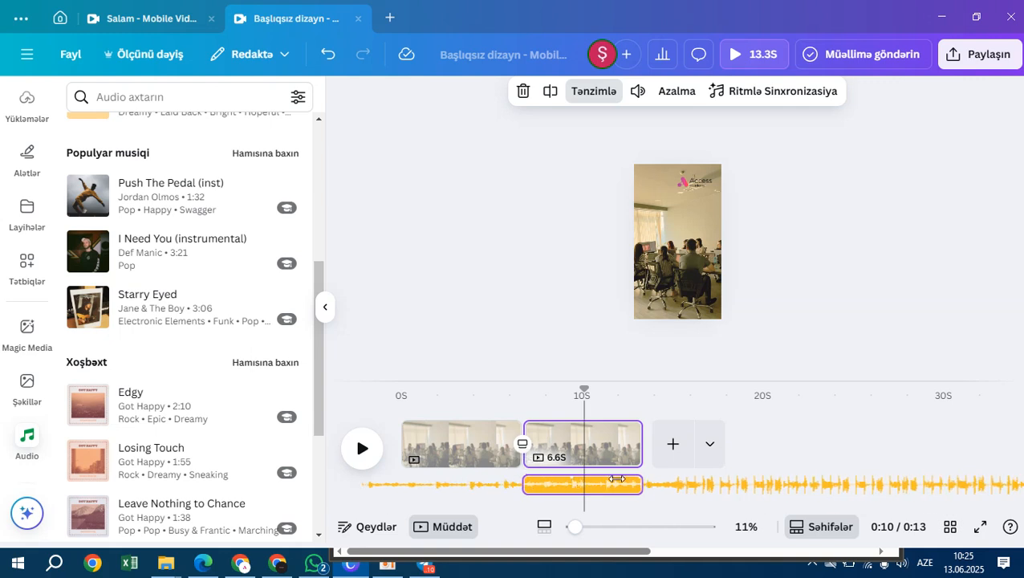
pyautogui.moveTo(597, 482); pyautogui.dragTo(527, 483)
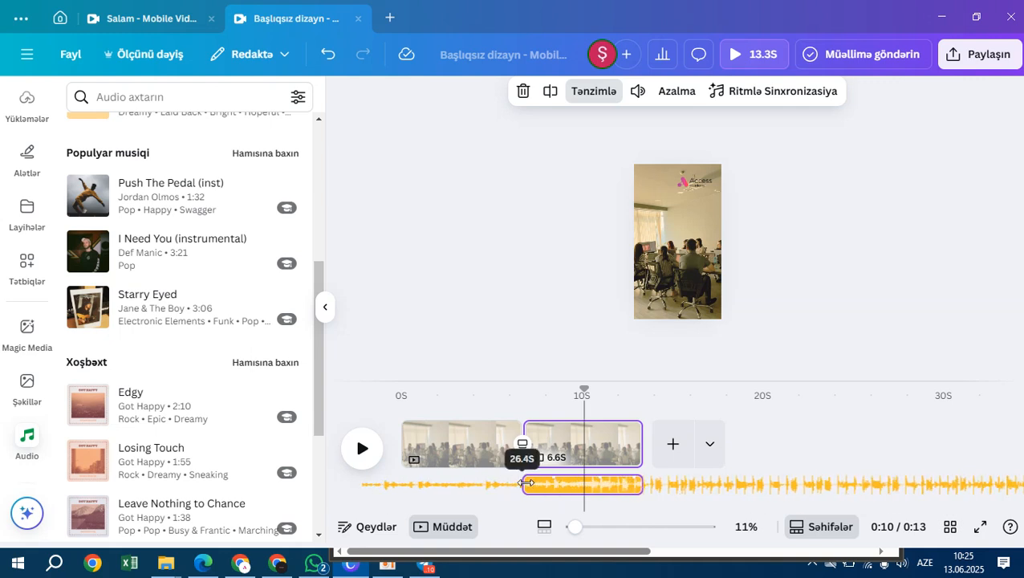
pyautogui.click(811, 329)
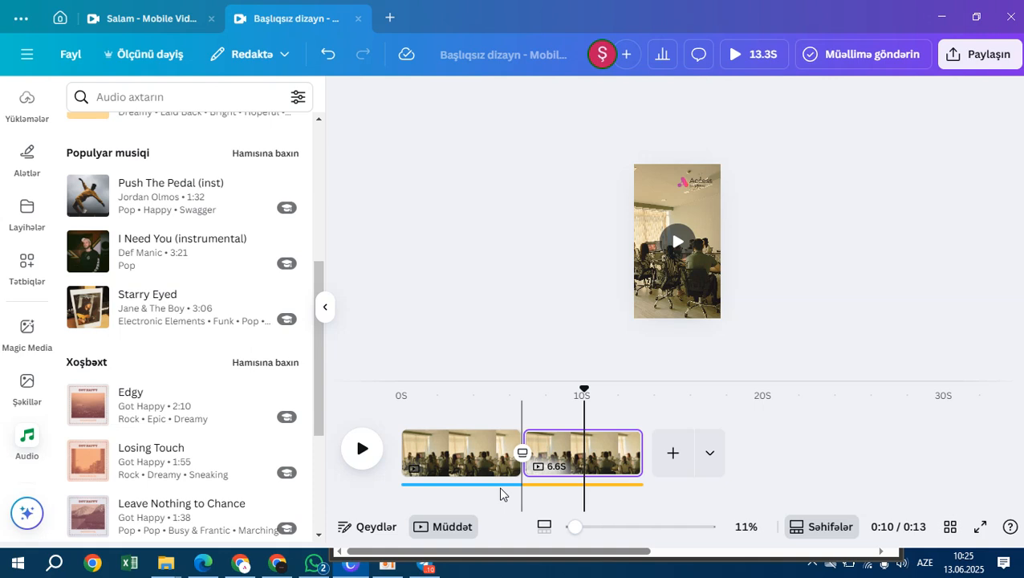
# Step: Delete the "I Need You" track and extend the "Push The Pedal" track to 13.3 s across both clips
pyautogui.click(548, 485)
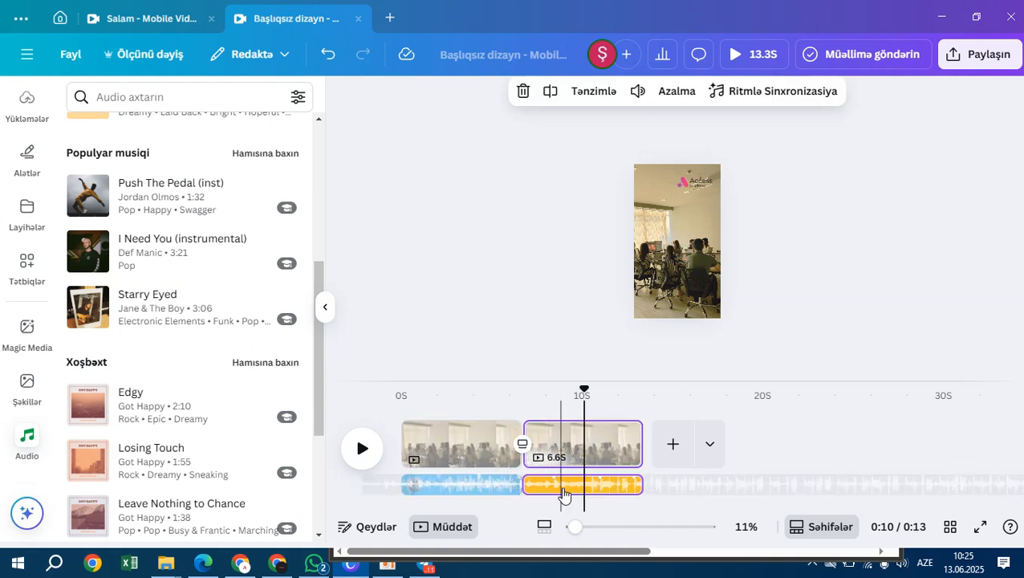
pyautogui.click(563, 491)
pyautogui.press('Delete')
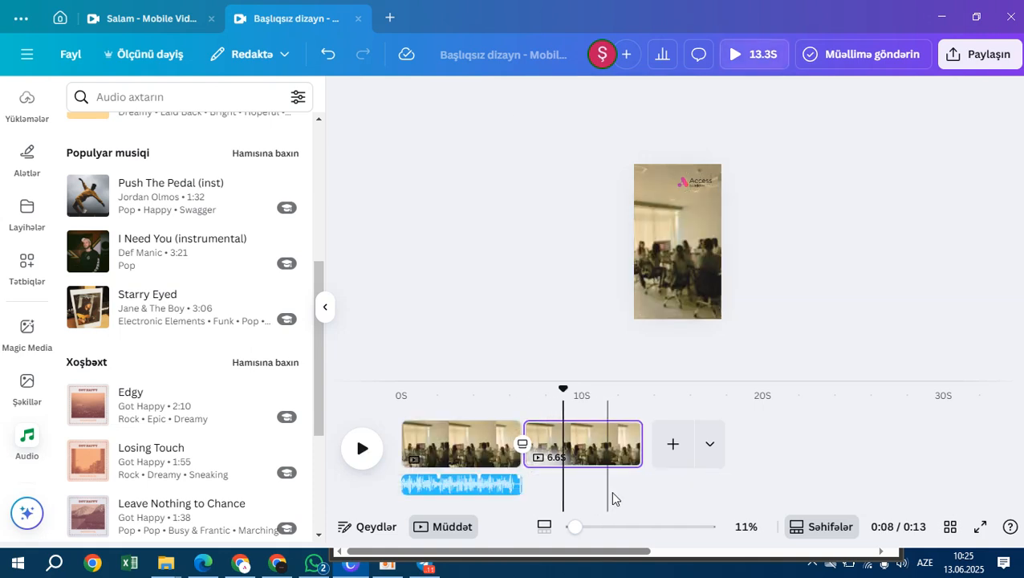
pyautogui.click(508, 487)
pyautogui.moveTo(521, 484); pyautogui.dragTo(636, 485)
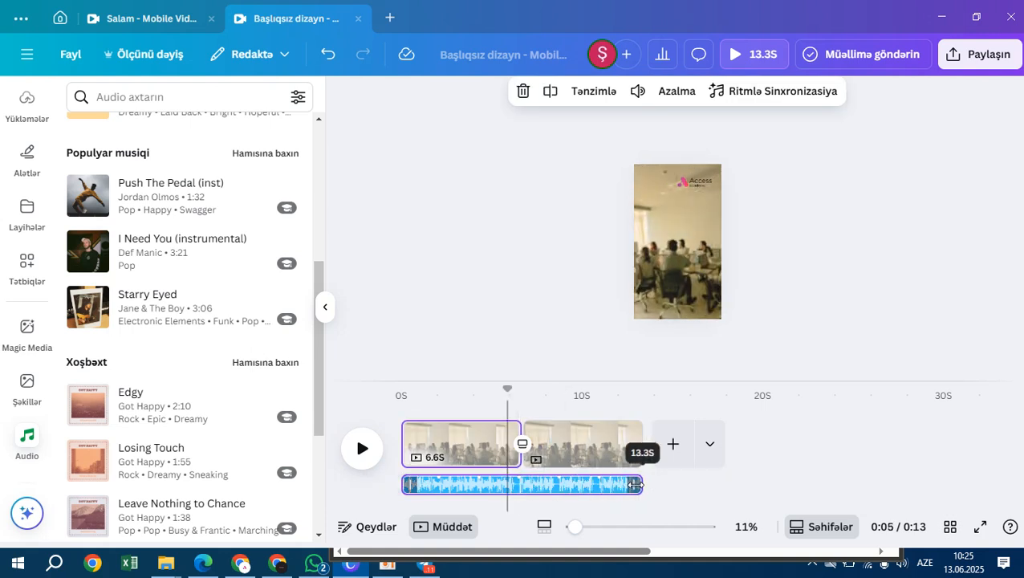
pyautogui.click(432, 335)
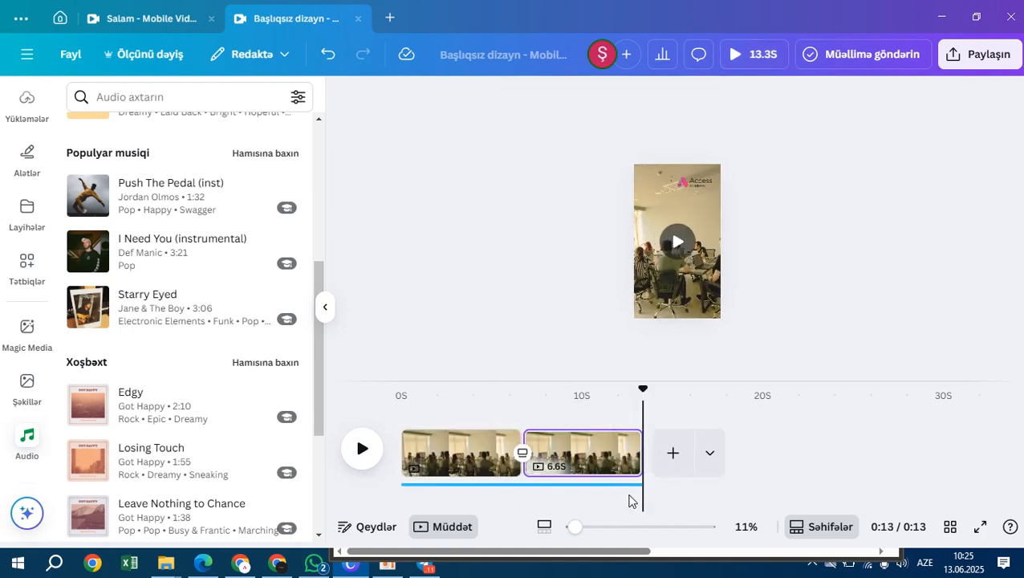
# Step: Look through the audio library and the uploaded images, videos and audio files, opening the file upload dialog and cancelling it
pyautogui.scroll(5, 200, 237)
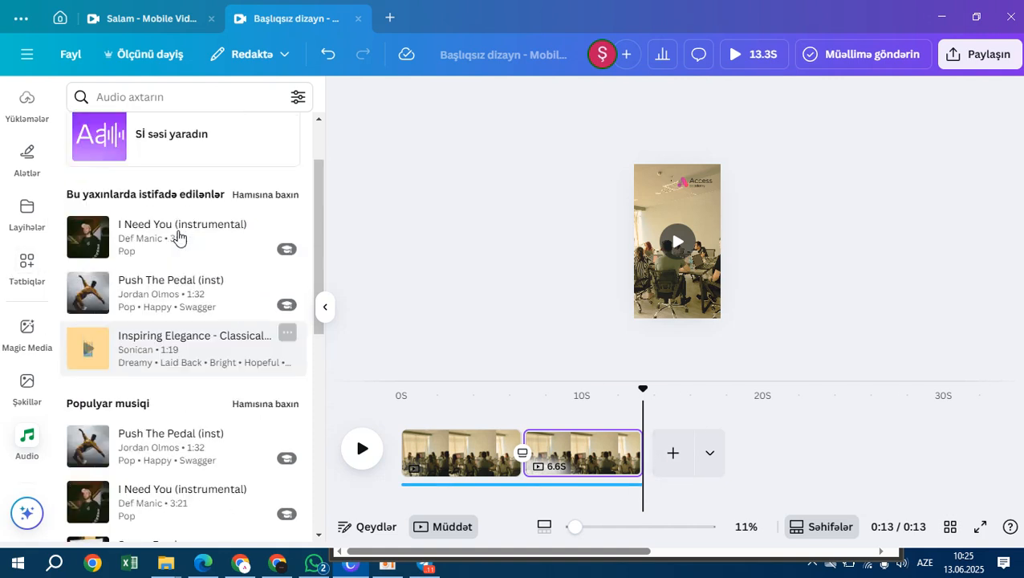
pyautogui.click(544, 485)
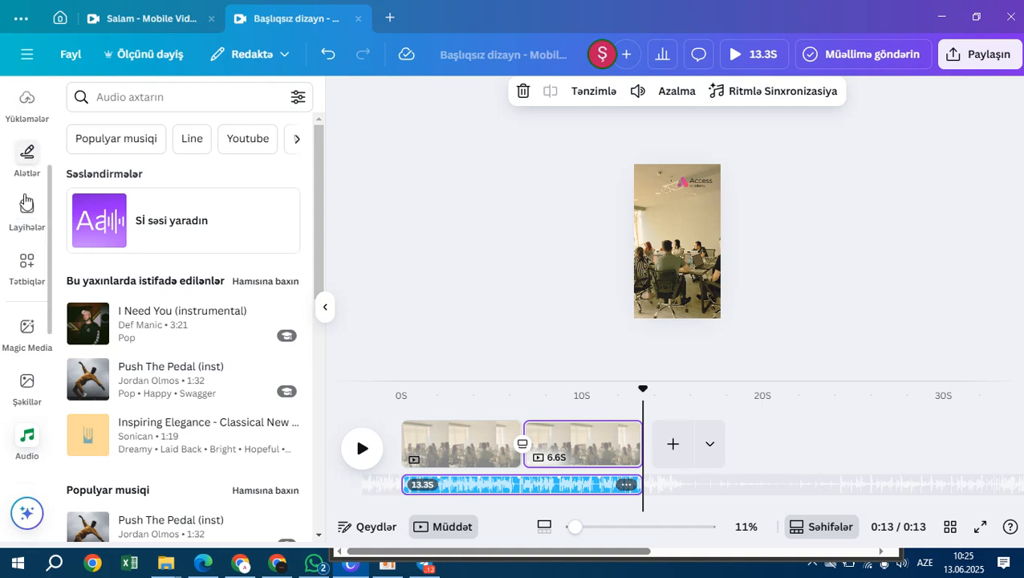
pyautogui.scroll(3, 25, 201)
pyautogui.click(32, 119)
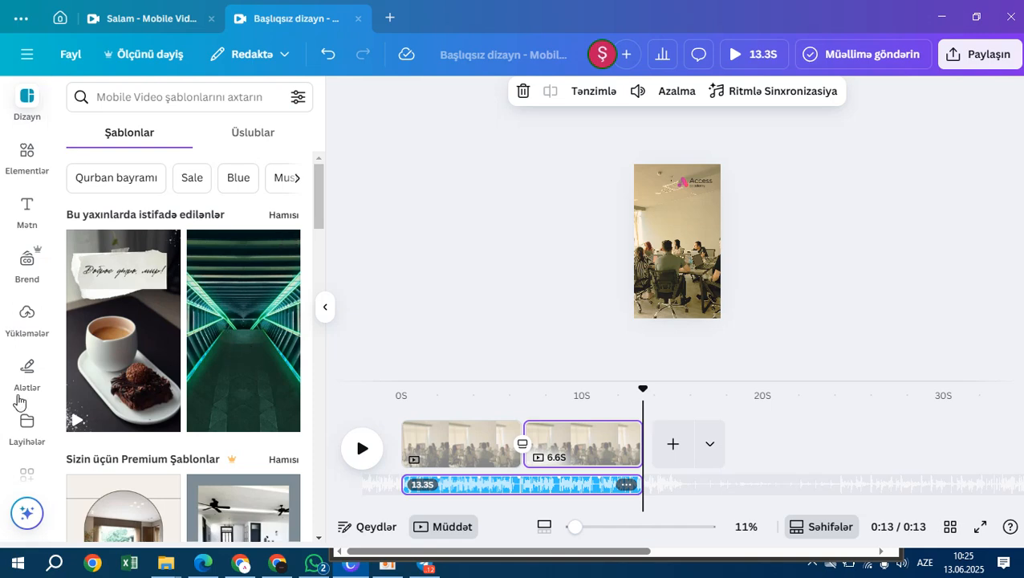
pyautogui.click(28, 317)
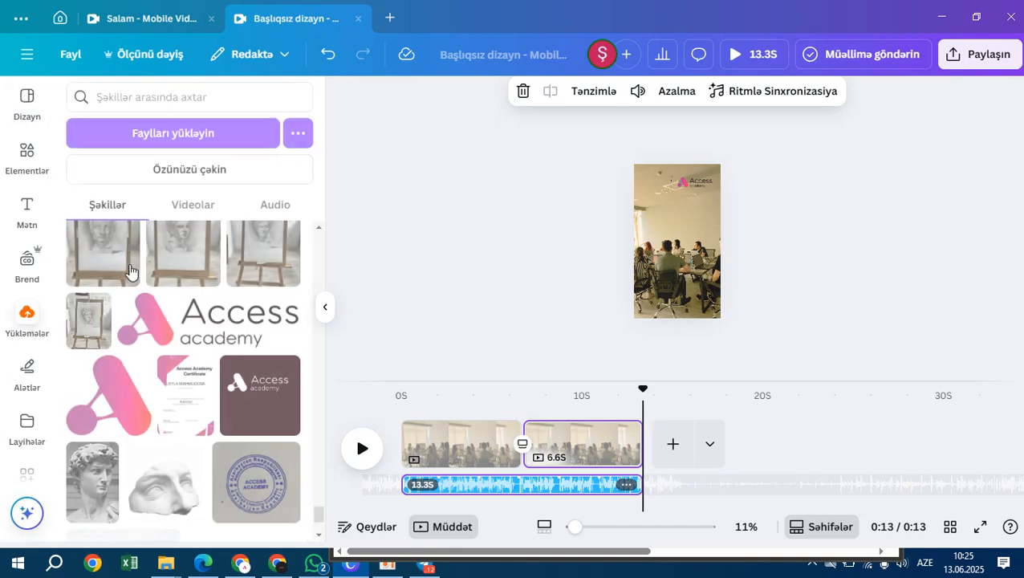
pyautogui.click(192, 206)
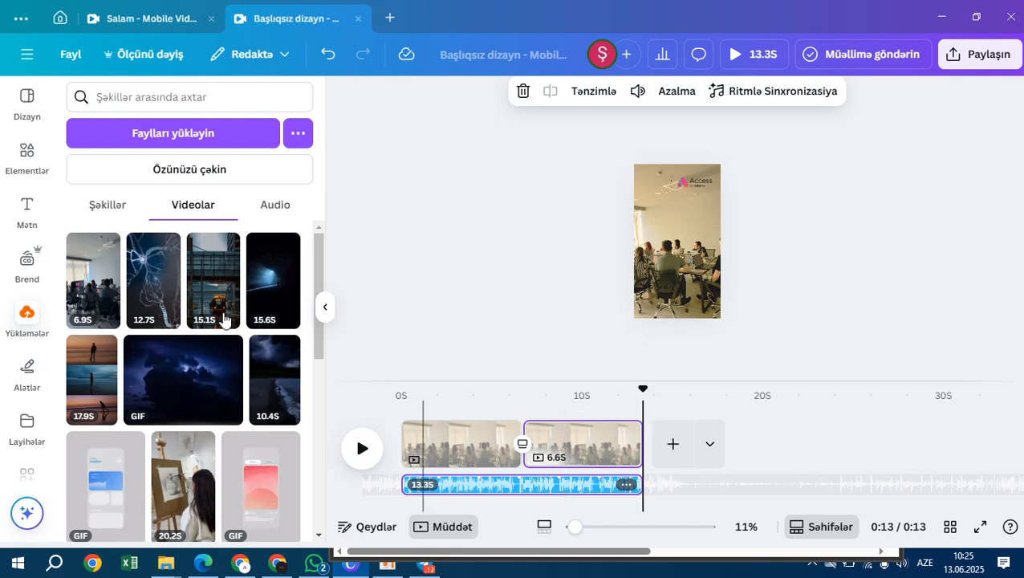
pyautogui.click(274, 205)
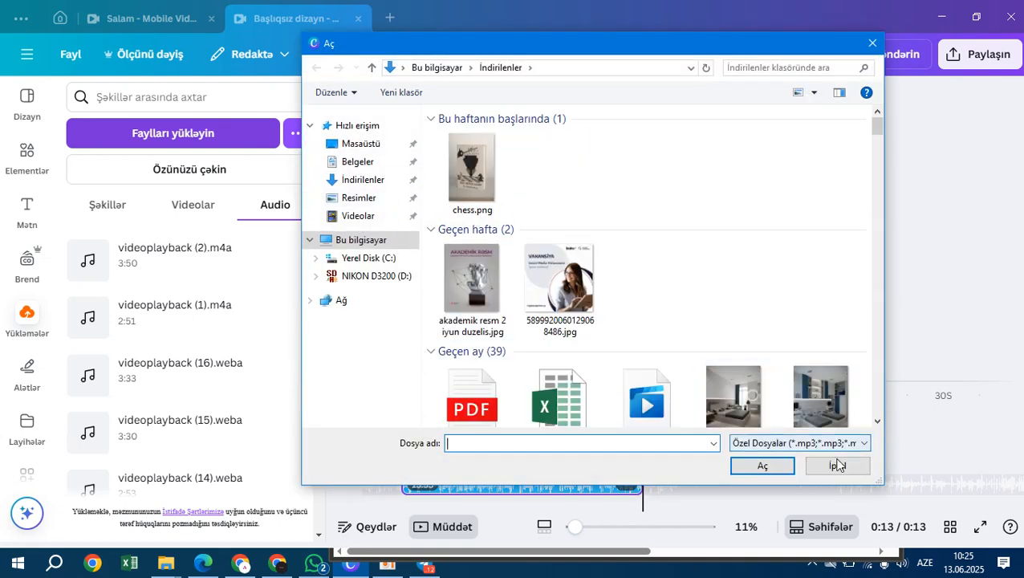
pyautogui.click(835, 463)
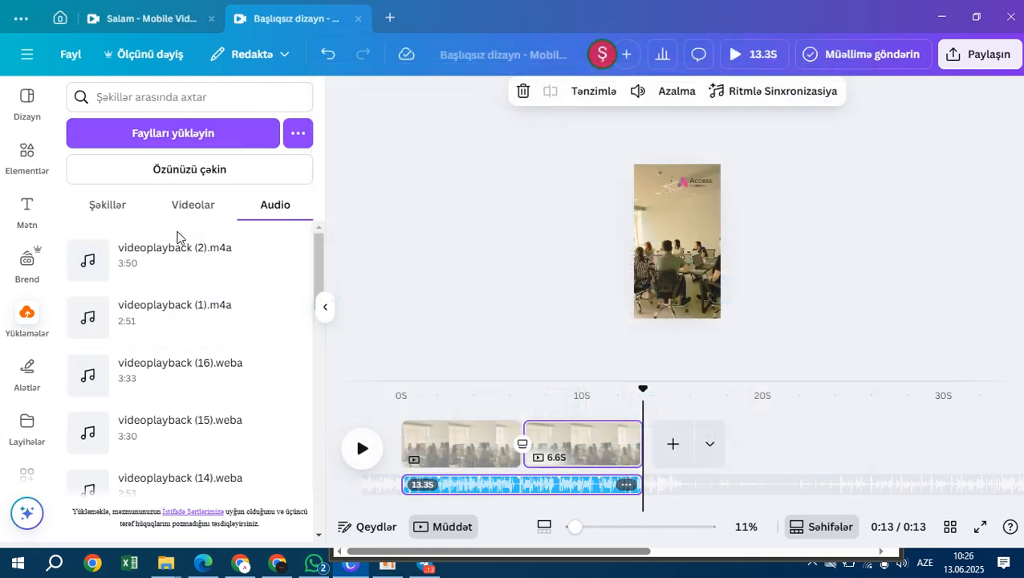
pyautogui.click(103, 207)
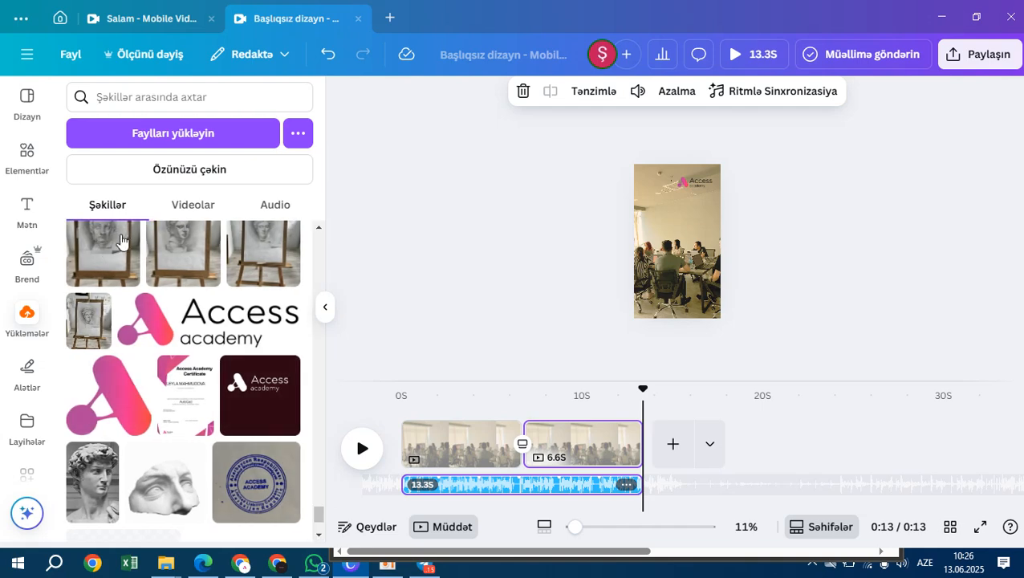
pyautogui.click(272, 210)
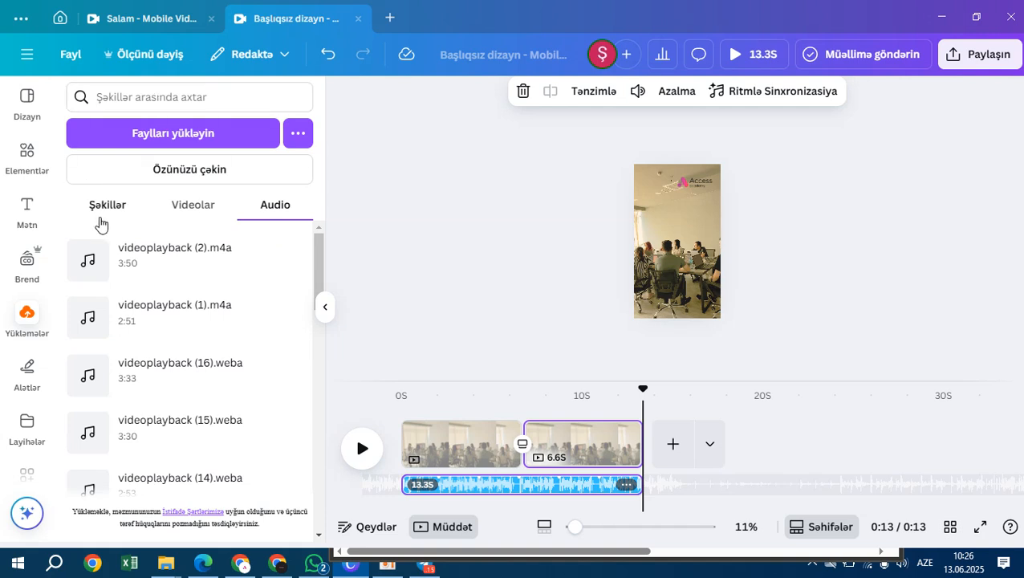
pyautogui.click(117, 210)
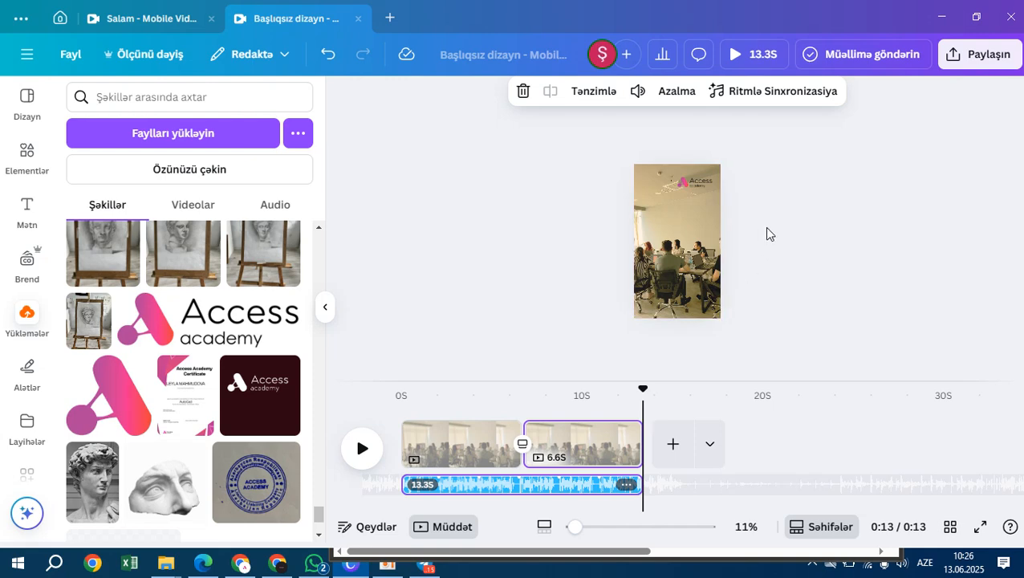
pyautogui.click(691, 214)
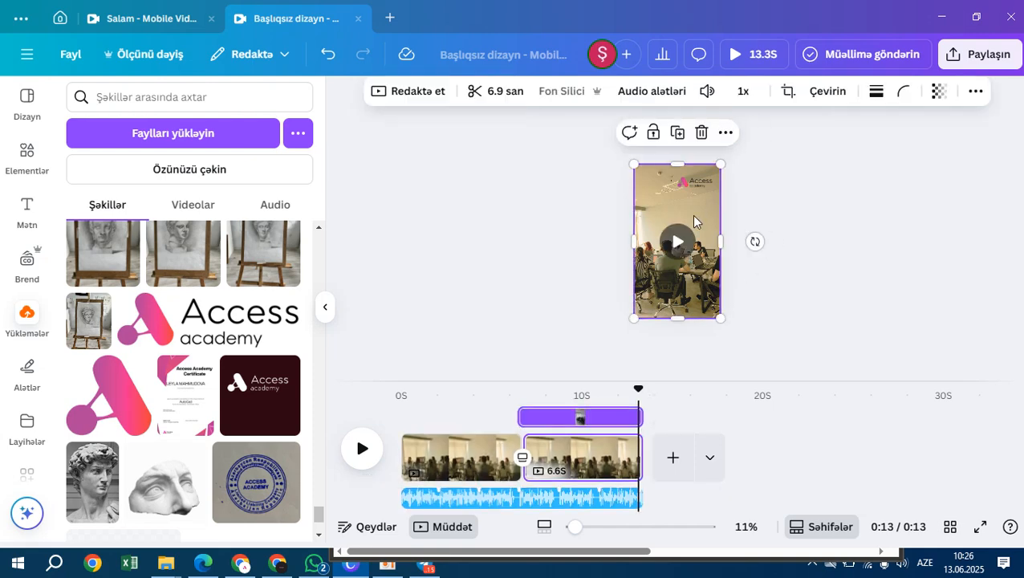
pyautogui.click(795, 298)
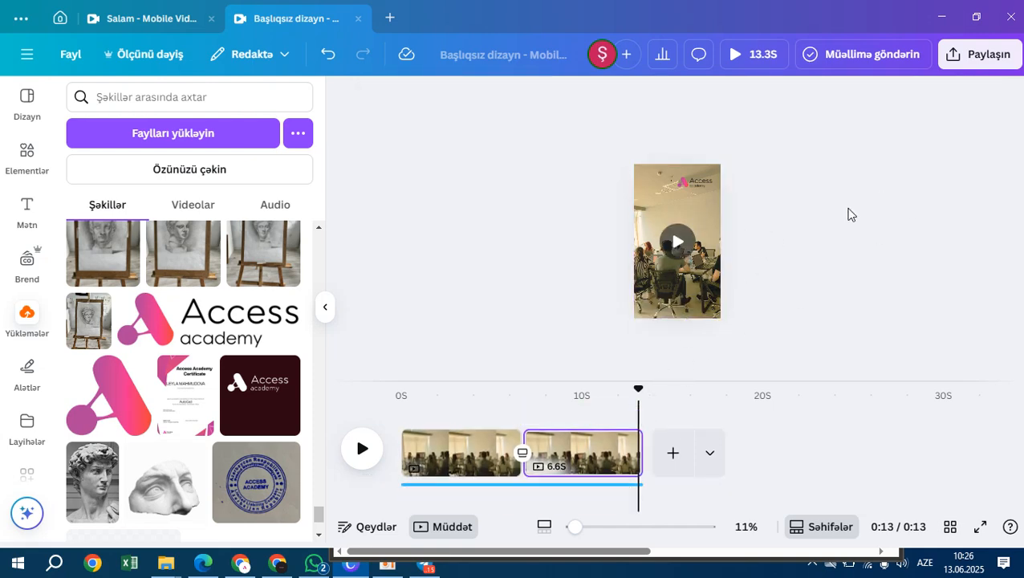
pyautogui.click(698, 214)
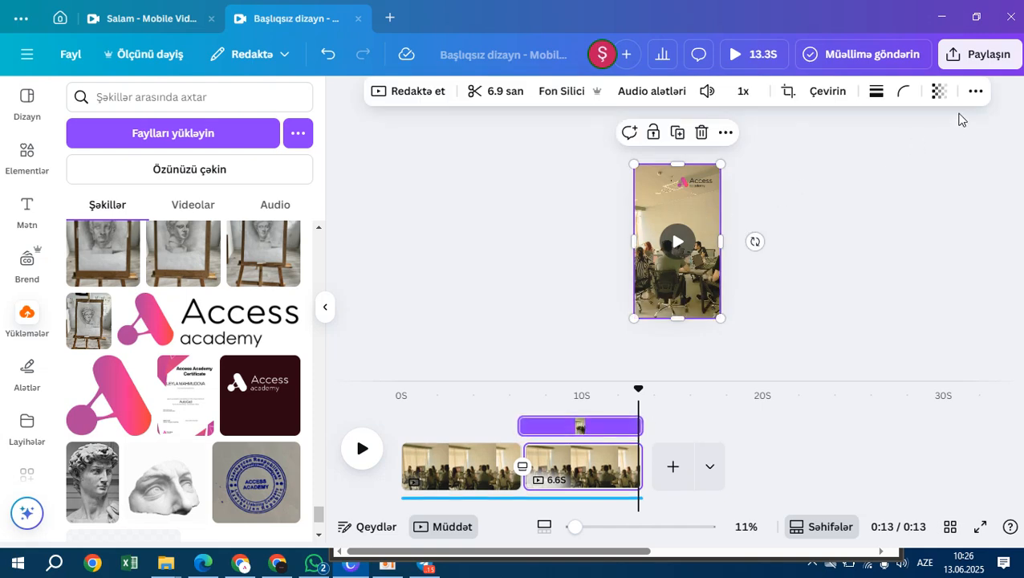
# Step: Open the reel's download settings and choose MP4 Video as the file type
pyautogui.click(976, 63)
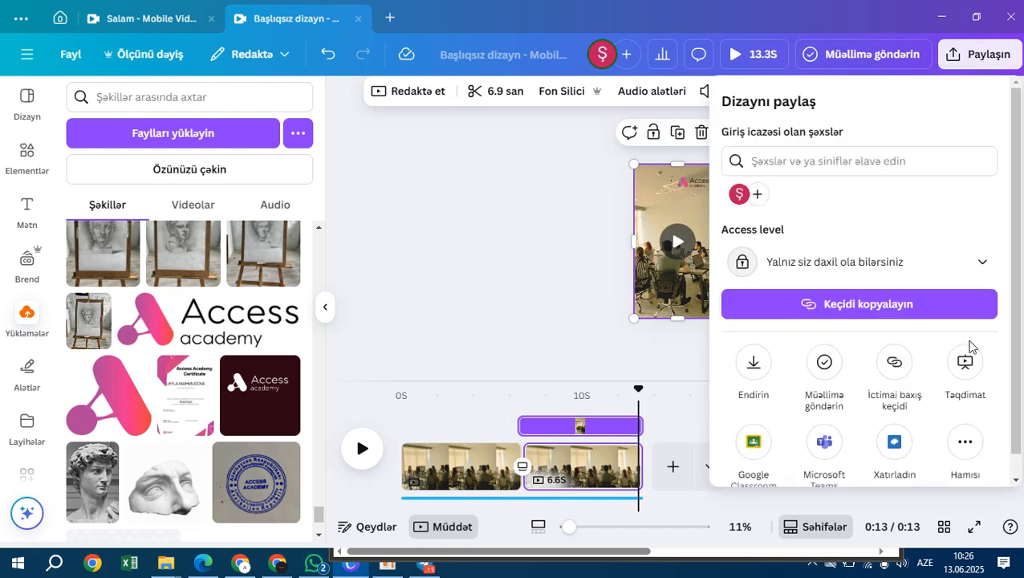
pyautogui.scroll(-1, 915, 382)
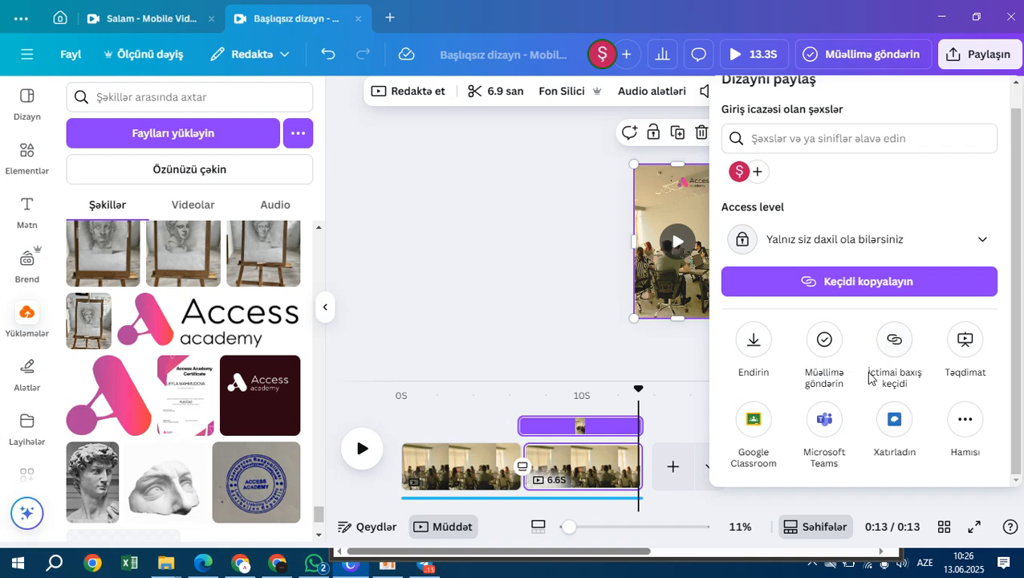
pyautogui.click(753, 353)
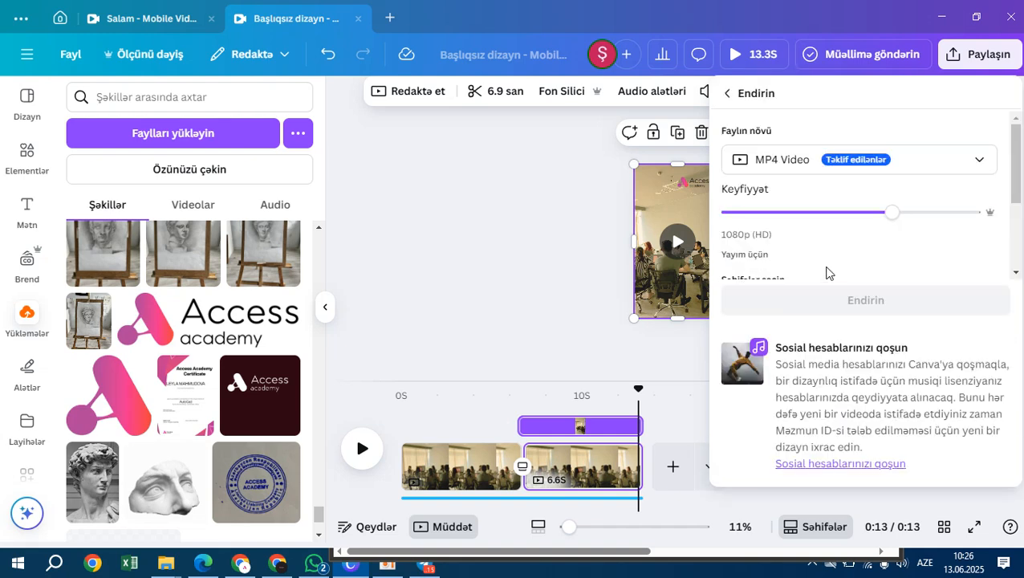
pyautogui.scroll(-3, 835, 263)
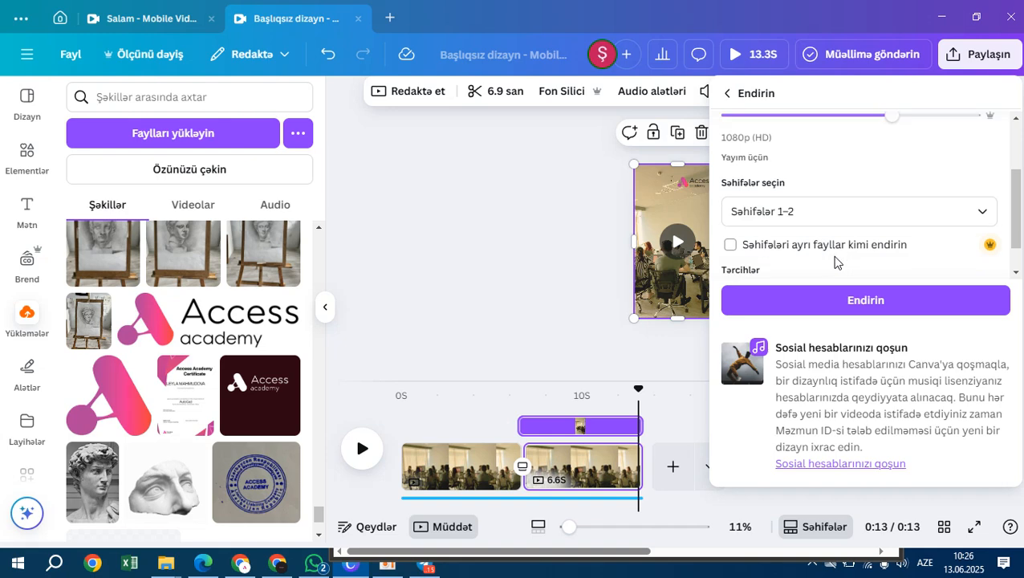
pyautogui.scroll(3, 835, 262)
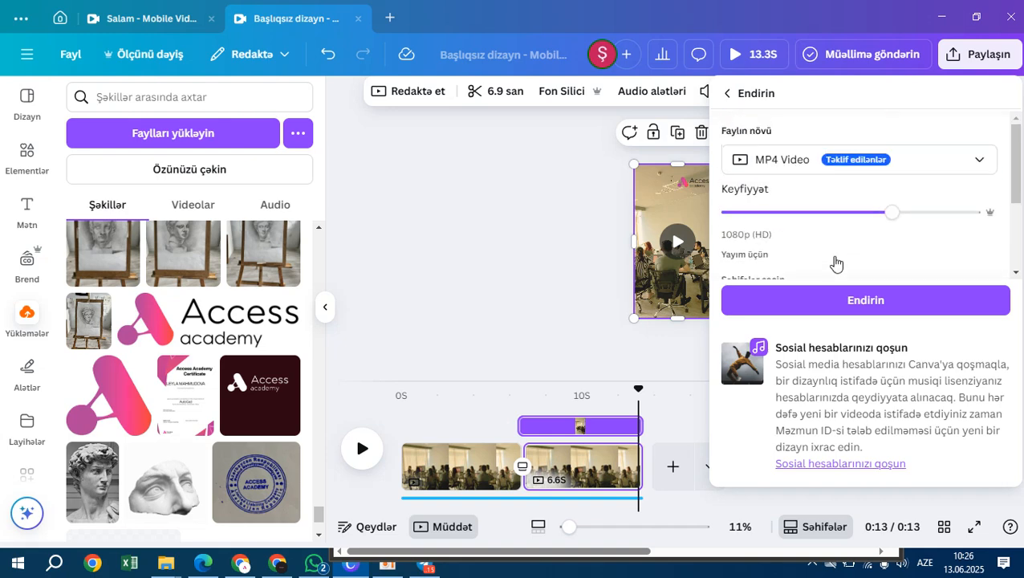
pyautogui.click(810, 171)
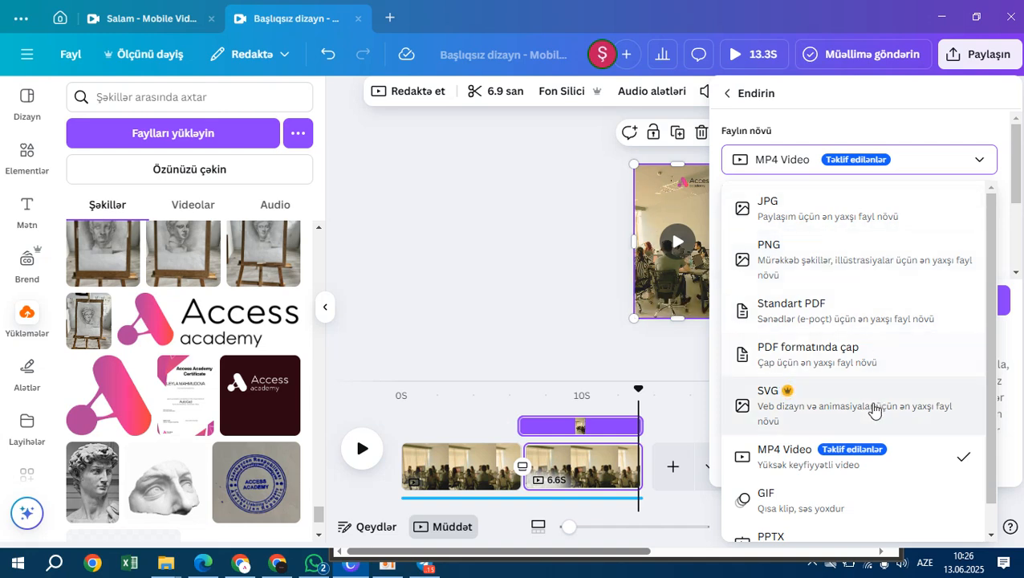
pyautogui.scroll(-1, 871, 411)
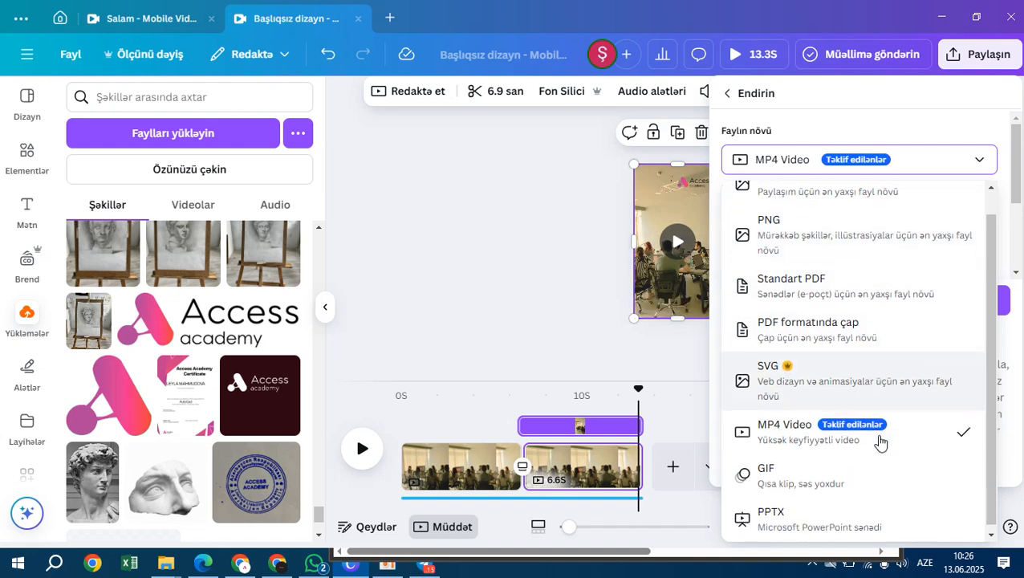
pyautogui.click(785, 424)
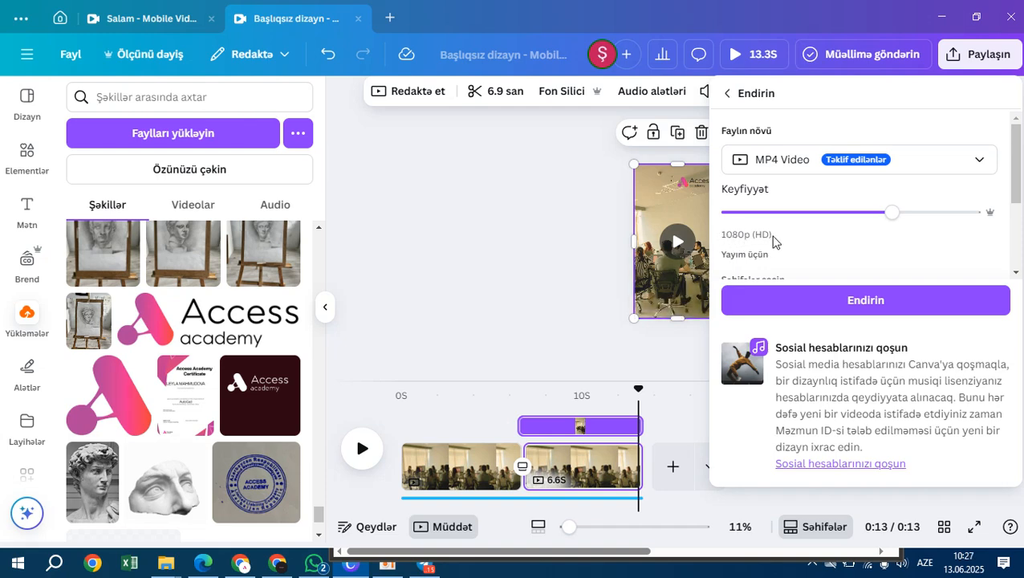
# Step: Try 4K (UHD) quality, set it back to 1080p (HD), and download pages 1–2 as one MP4 video
pyautogui.moveTo(892, 212); pyautogui.dragTo(973, 212)
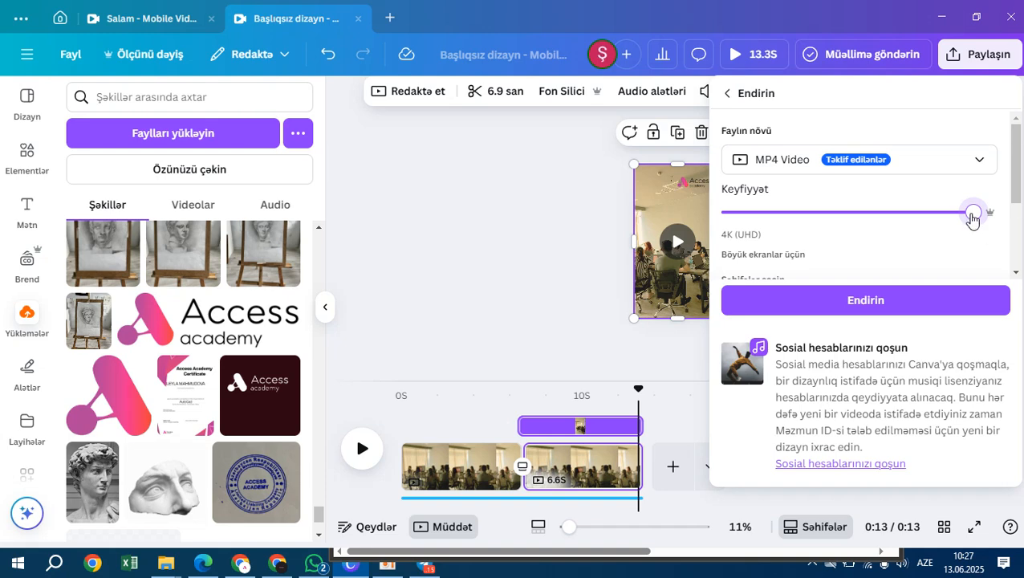
pyautogui.moveTo(971, 213); pyautogui.dragTo(914, 213)
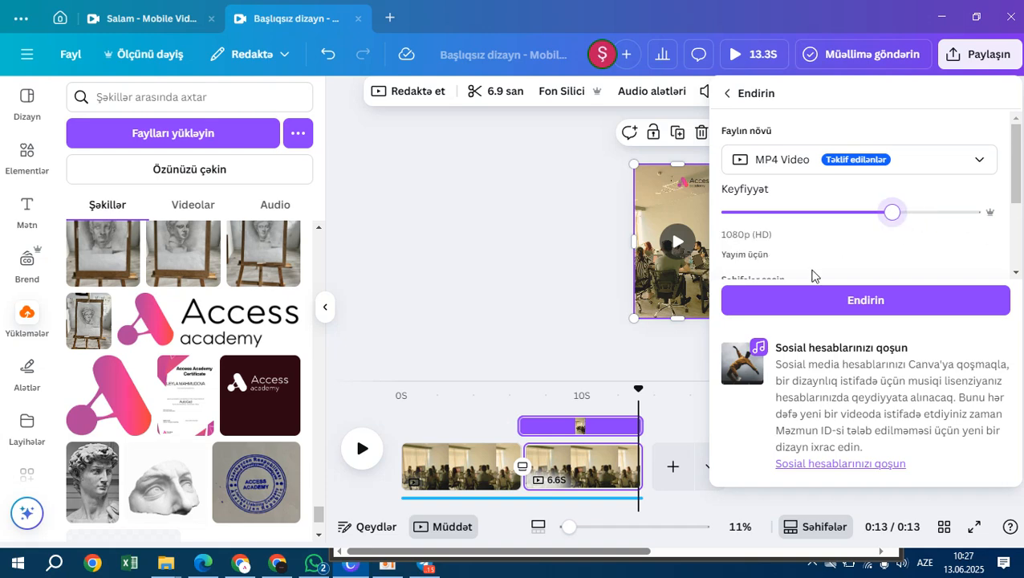
pyautogui.scroll(-3, 810, 273)
pyautogui.scroll(2, 804, 244)
pyautogui.scroll(1, 804, 244)
pyautogui.scroll(-2, 846, 243)
pyautogui.scroll(-1, 846, 243)
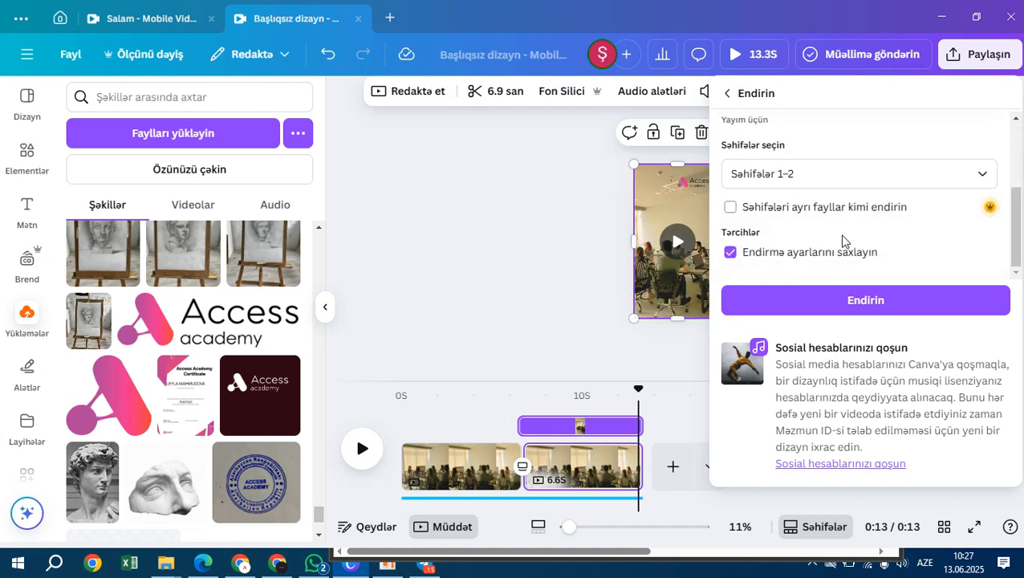
pyautogui.scroll(1, 907, 224)
pyautogui.scroll(-1, 979, 224)
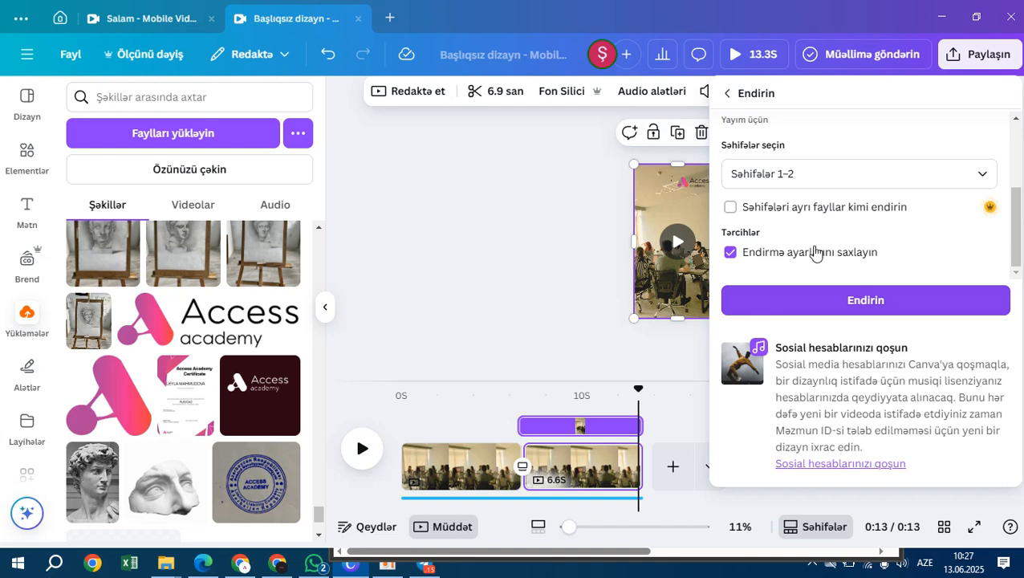
pyautogui.scroll(3, 813, 244)
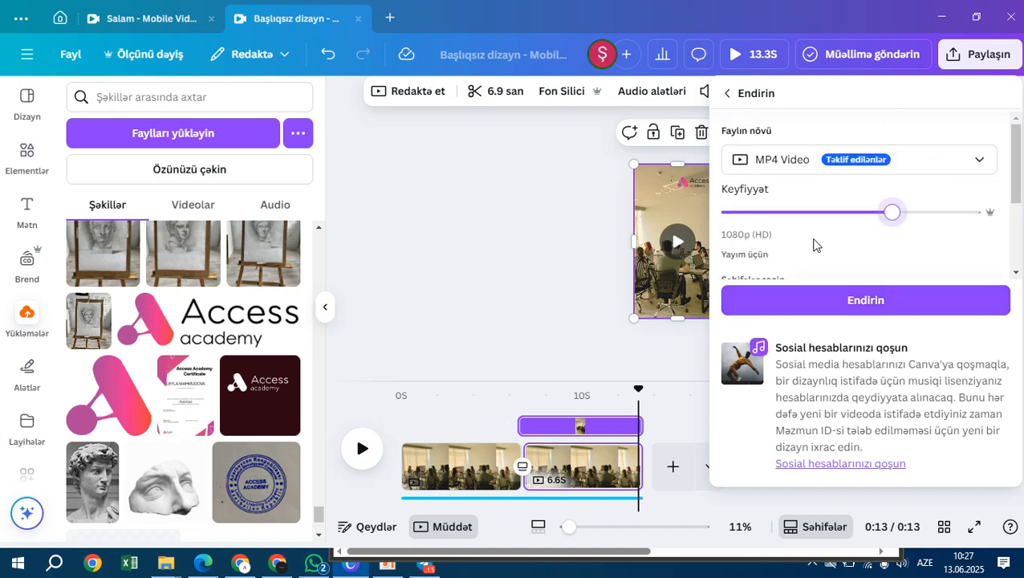
pyautogui.click(794, 302)
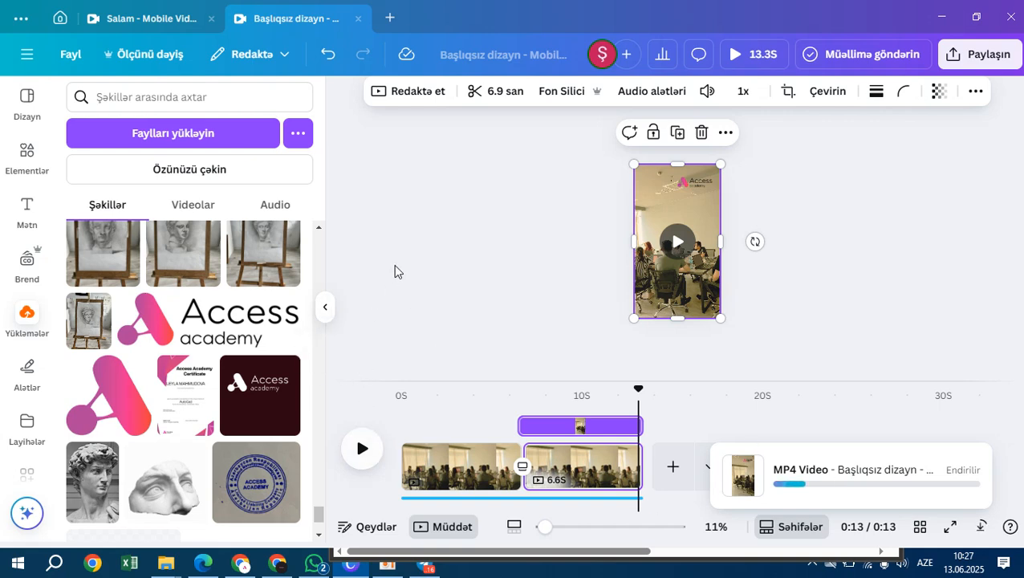
pyautogui.click(571, 426)
pyautogui.click(439, 296)
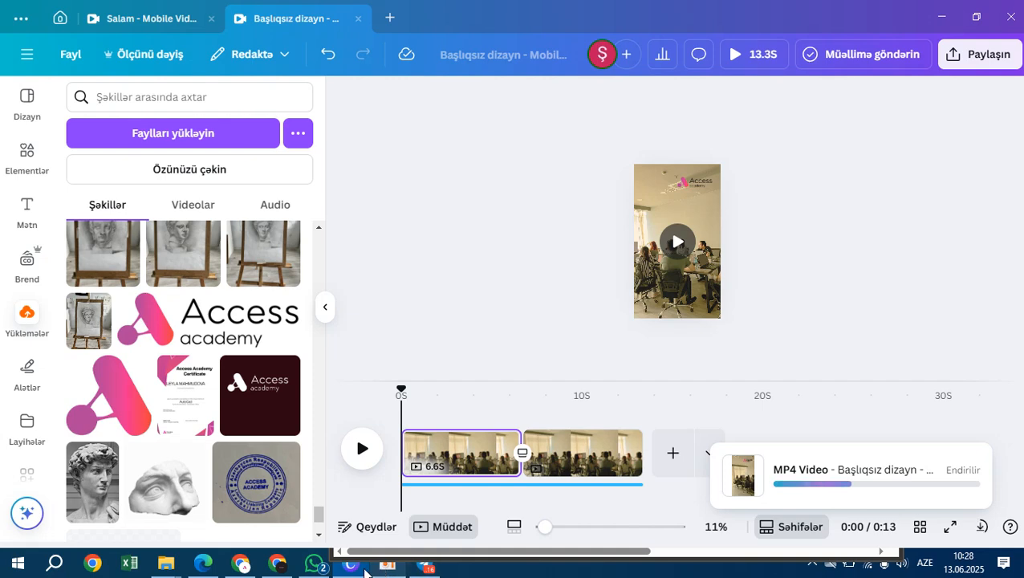
pyautogui.moveTo(352, 572)
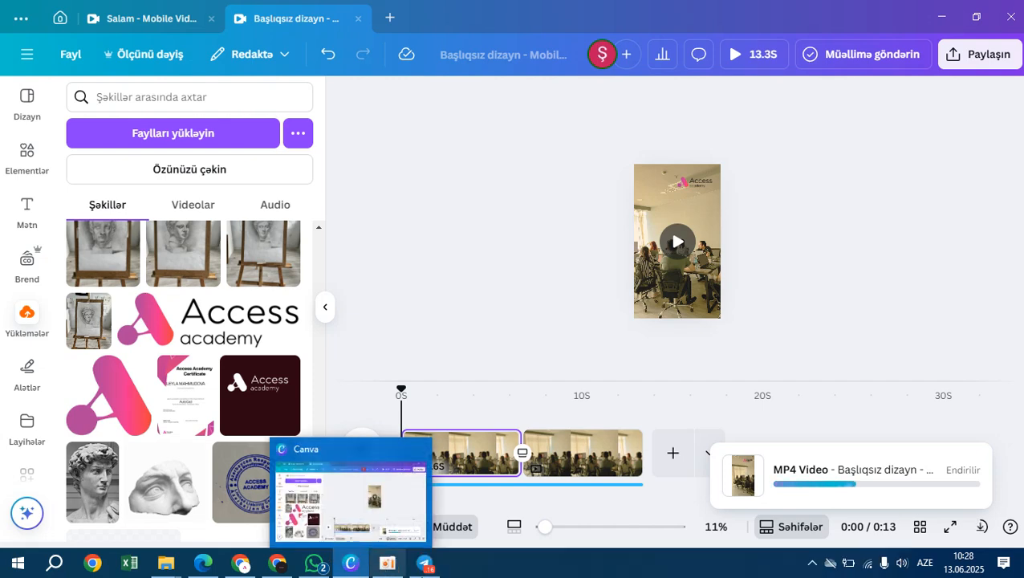